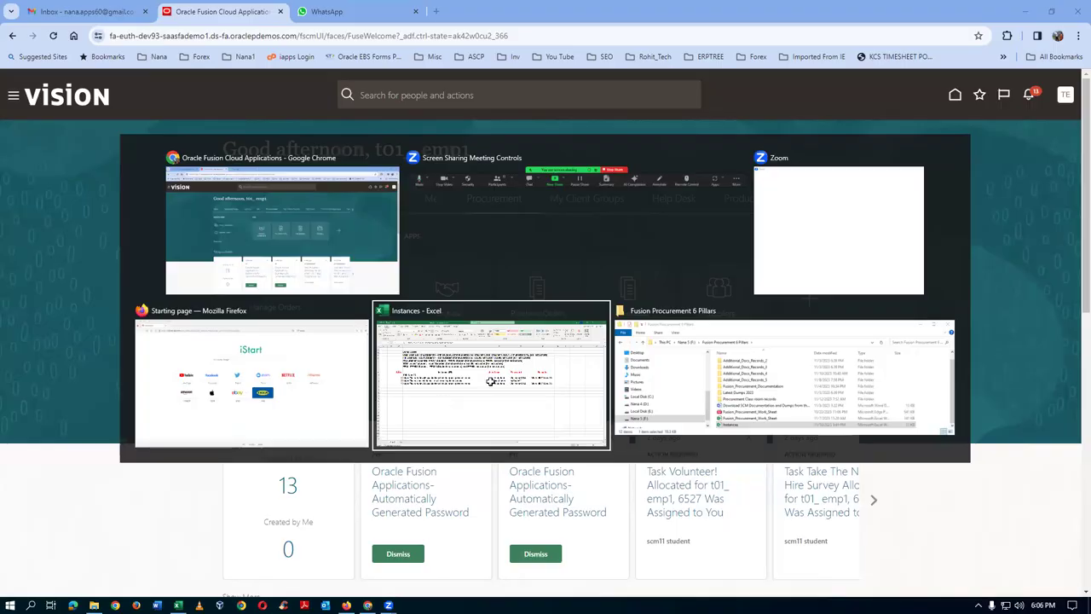
- Review the instance URLs, user names, passwords and remarks in the instance list spreadsheet
left_click(297, 355)
left_click(479, 273)
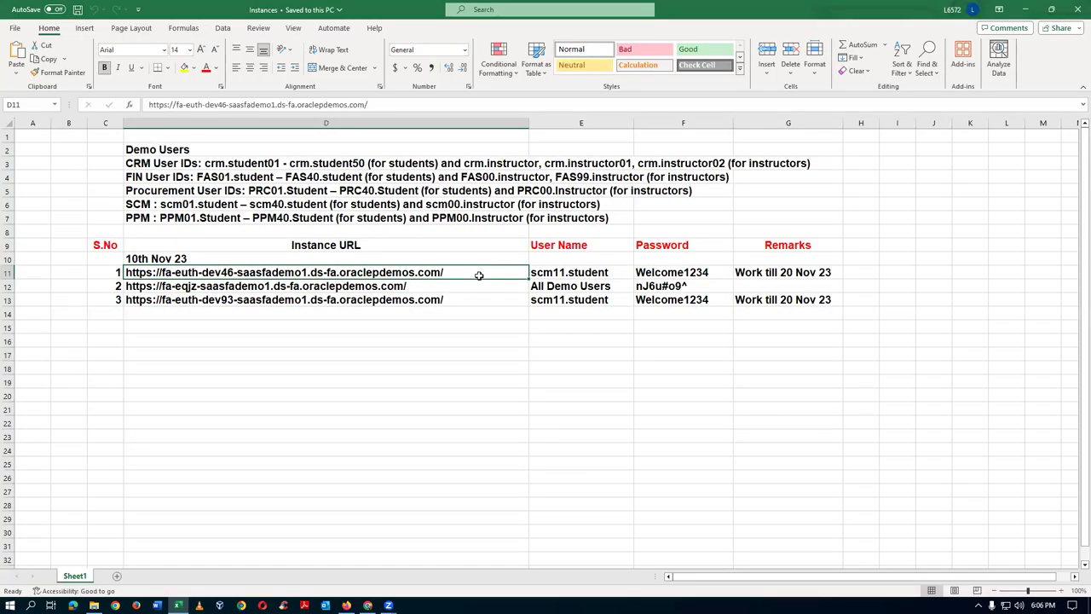
left_click_drag(479, 274, 478, 300)
left_click(760, 272)
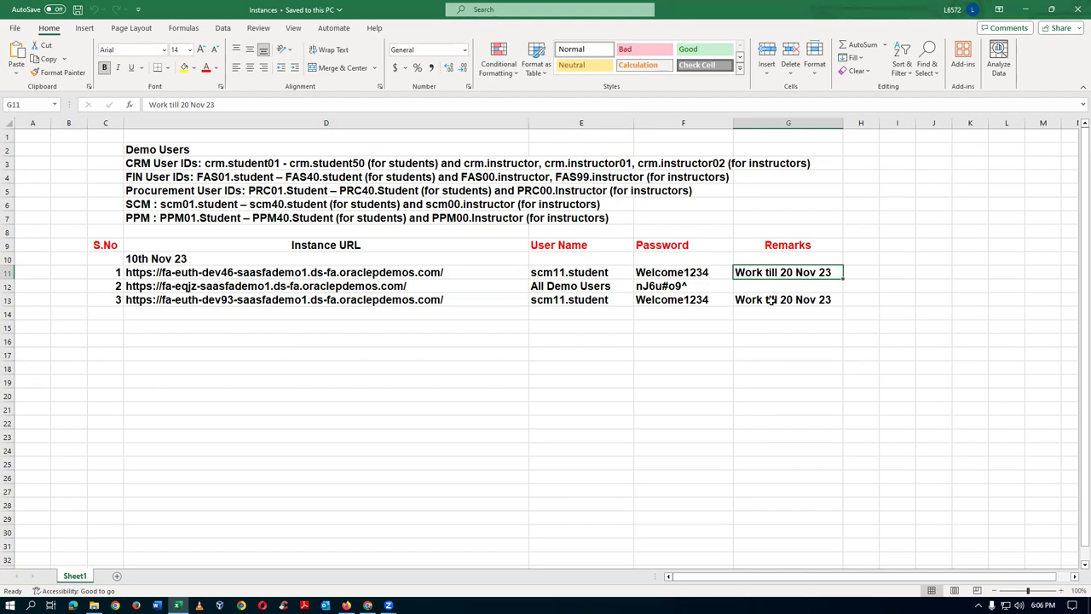
left_click(433, 286)
left_click(690, 287)
left_click_drag(426, 292, 427, 301)
left_click(682, 288)
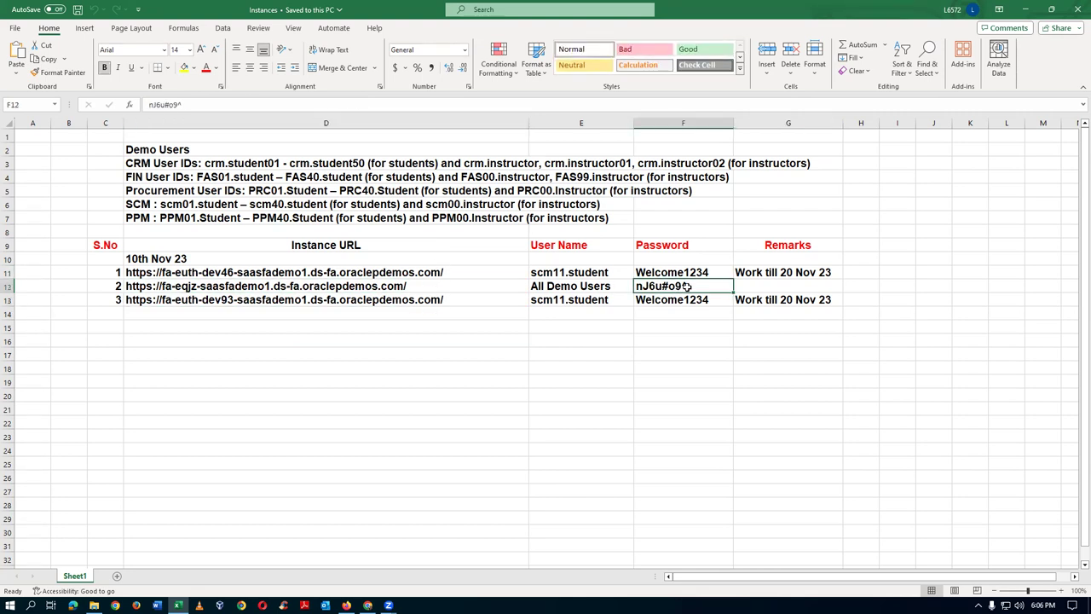
left_click(434, 288)
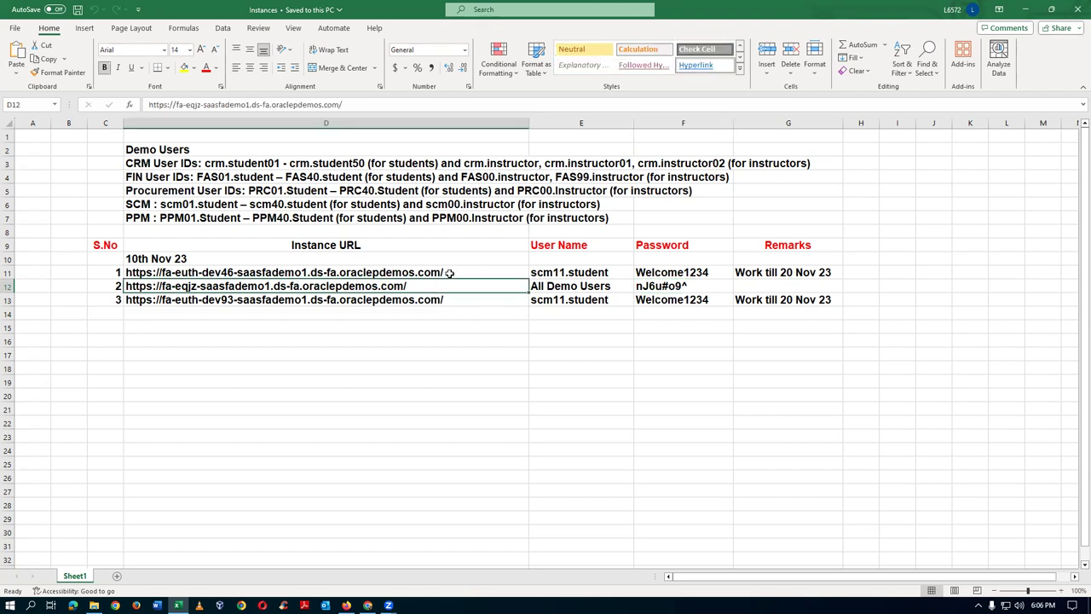
left_click(454, 273)
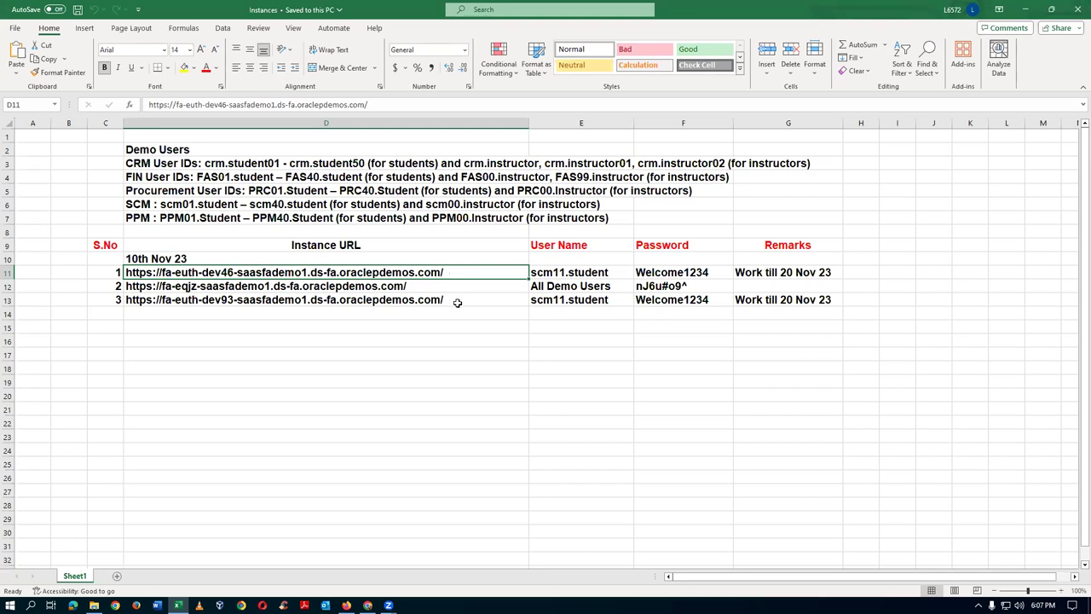
left_click(445, 300)
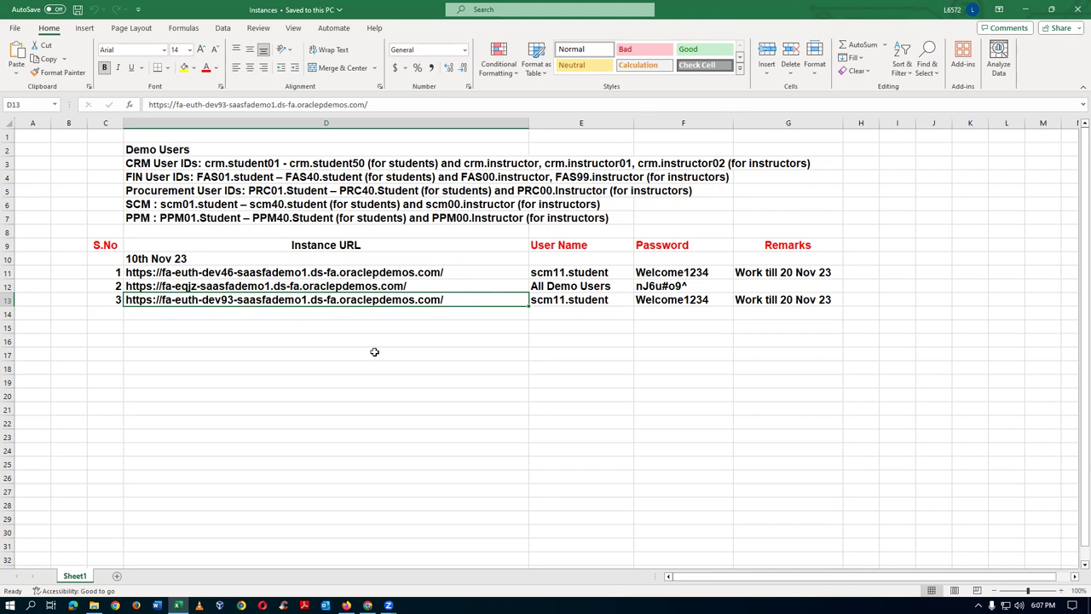
left_click(755, 300)
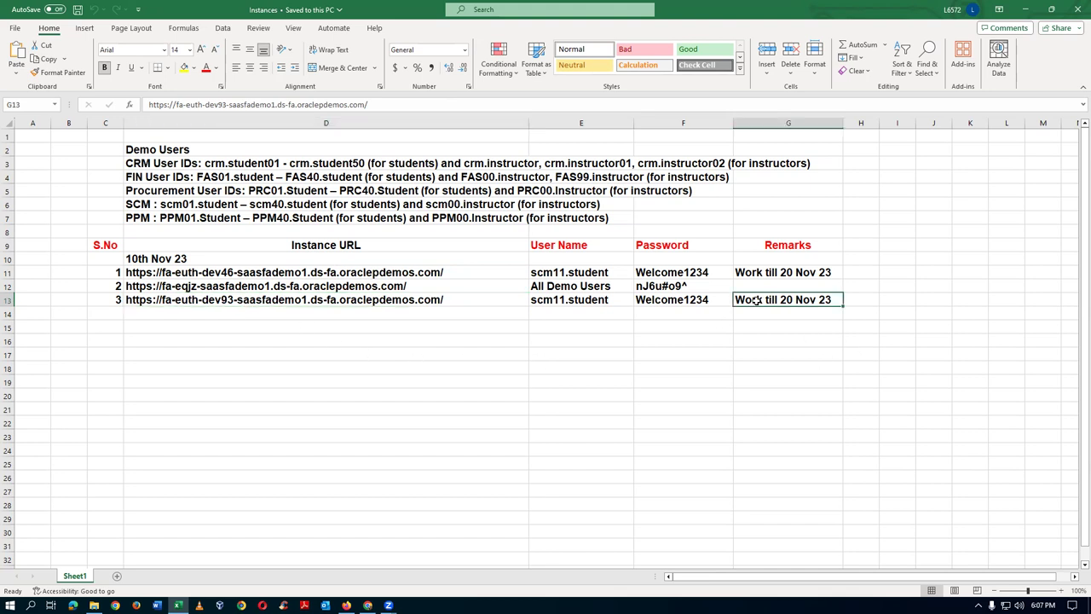
left_click(682, 298)
left_click(558, 300)
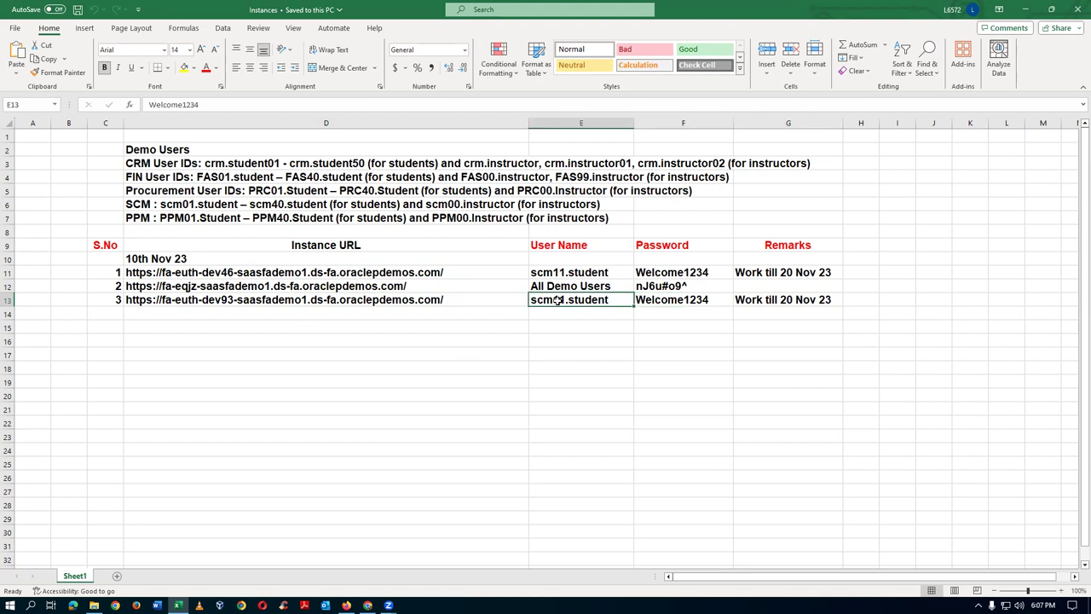
left_click(435, 298)
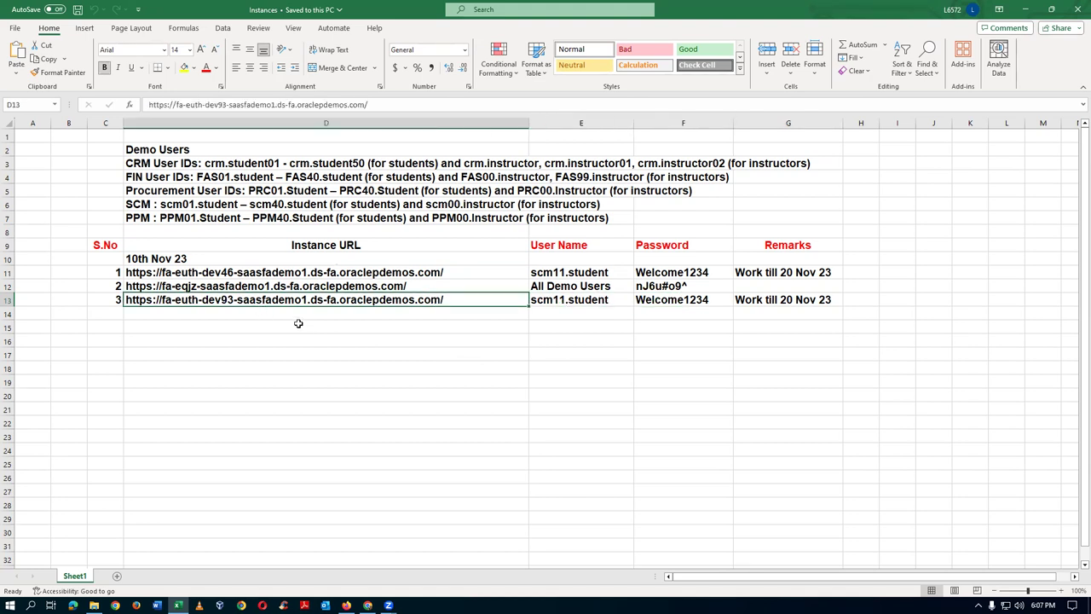
left_click(800, 271)
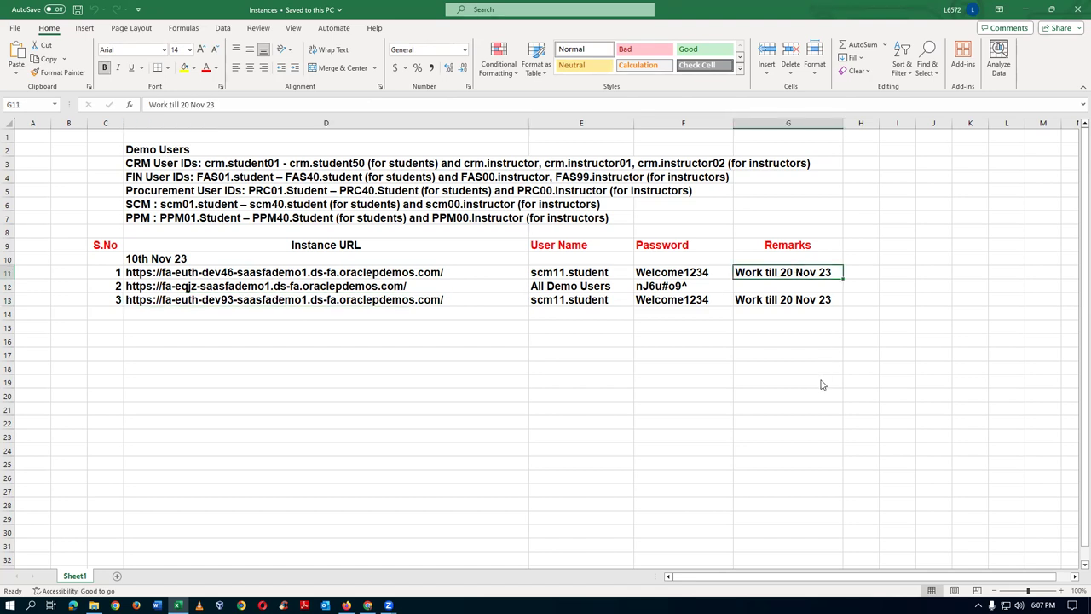
- In Setup and Maintenance, search tasks for 'mana%job%' and open Manage Job
key("alt+Tab")
left_click(1065, 94)
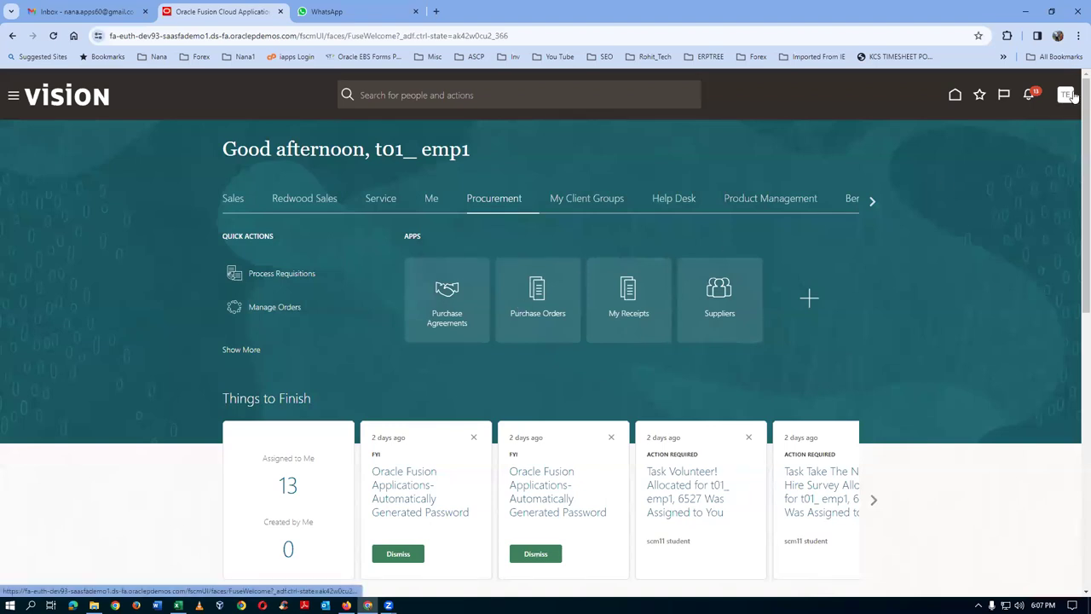
left_click(881, 269)
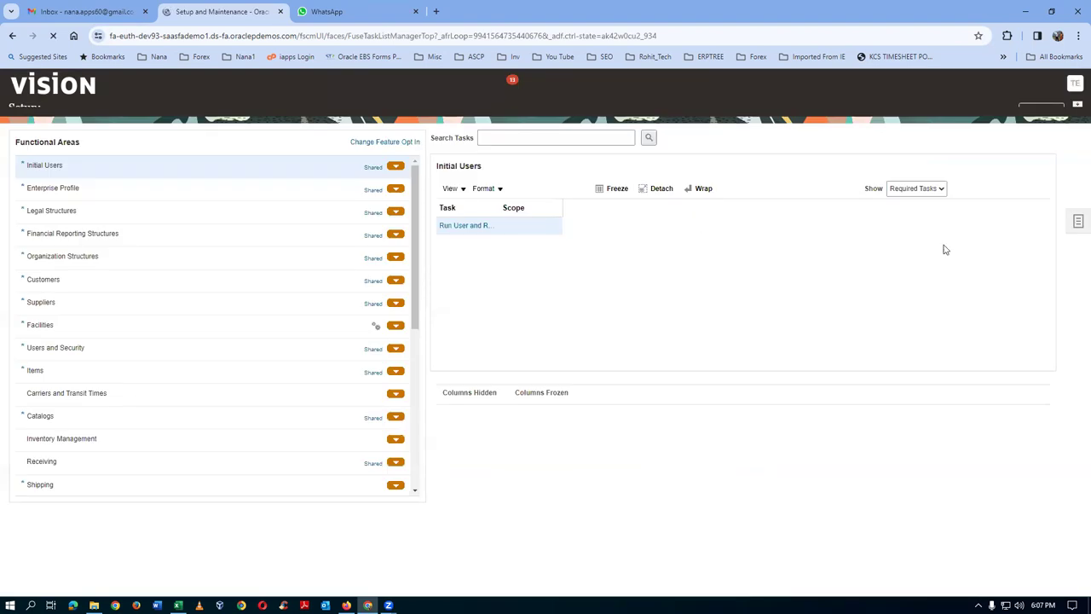
left_click(1079, 237)
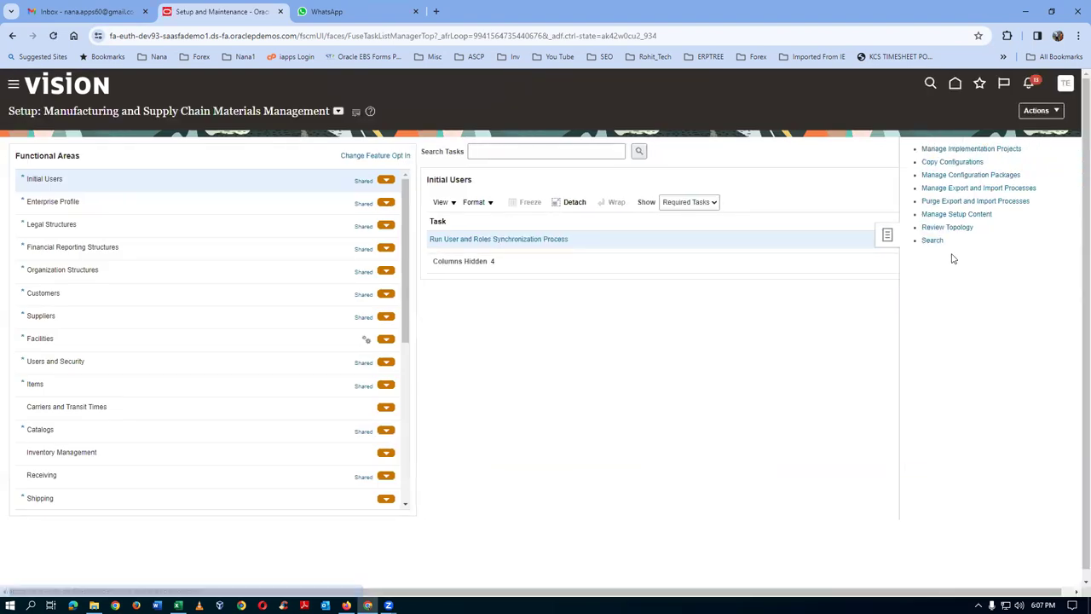
left_click(928, 240)
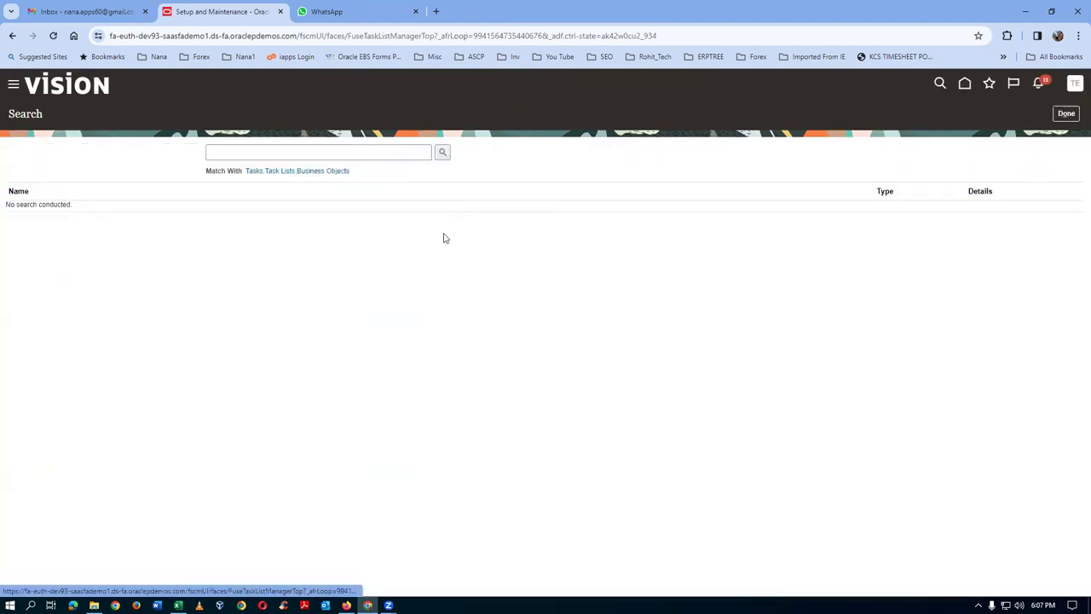
left_click(348, 151)
type("mana%j")
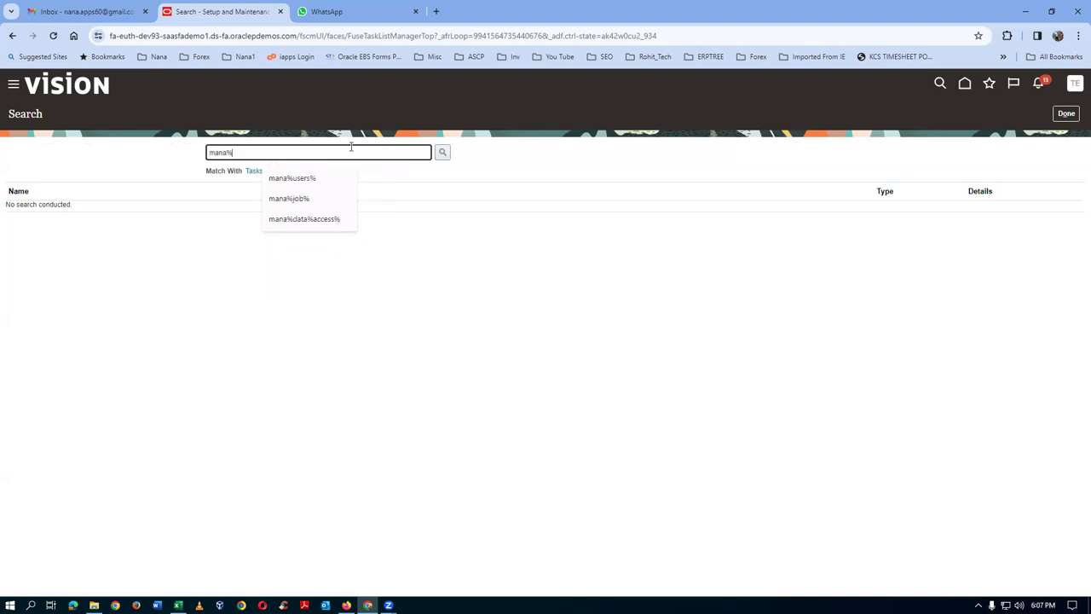
type("ob%")
key("Return")
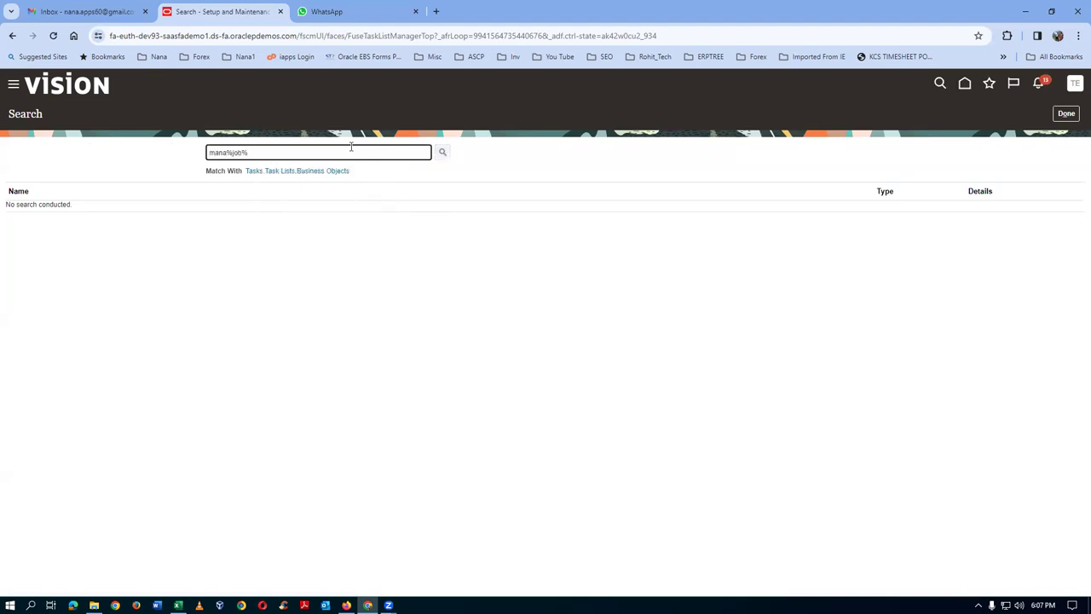
left_click(23, 280)
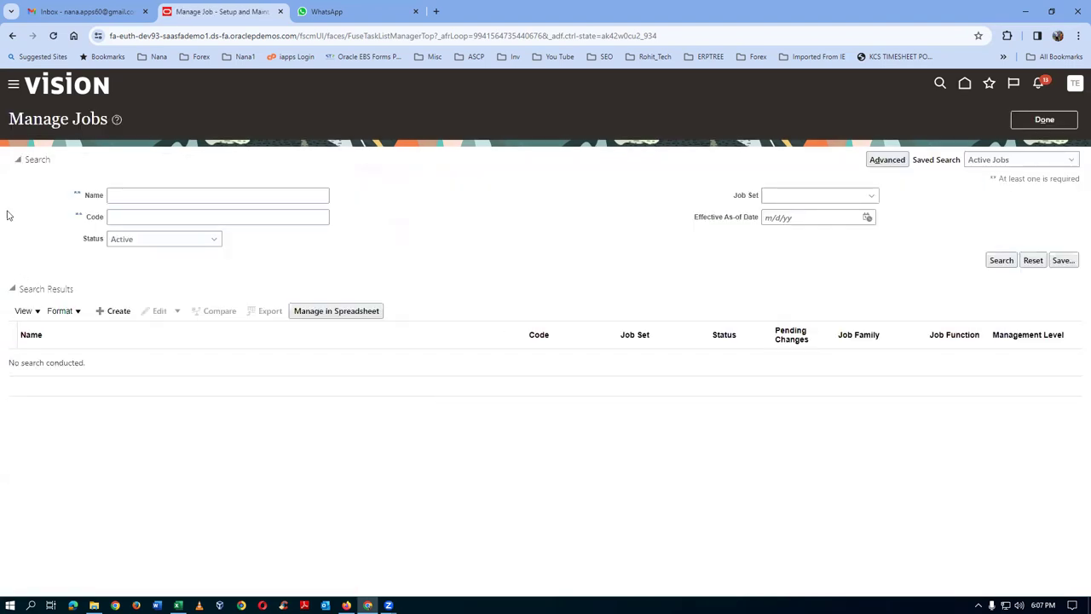
- Search jobs named 't01' and confirm t01_jm has Level 1001
left_click(112, 196)
type("t01")
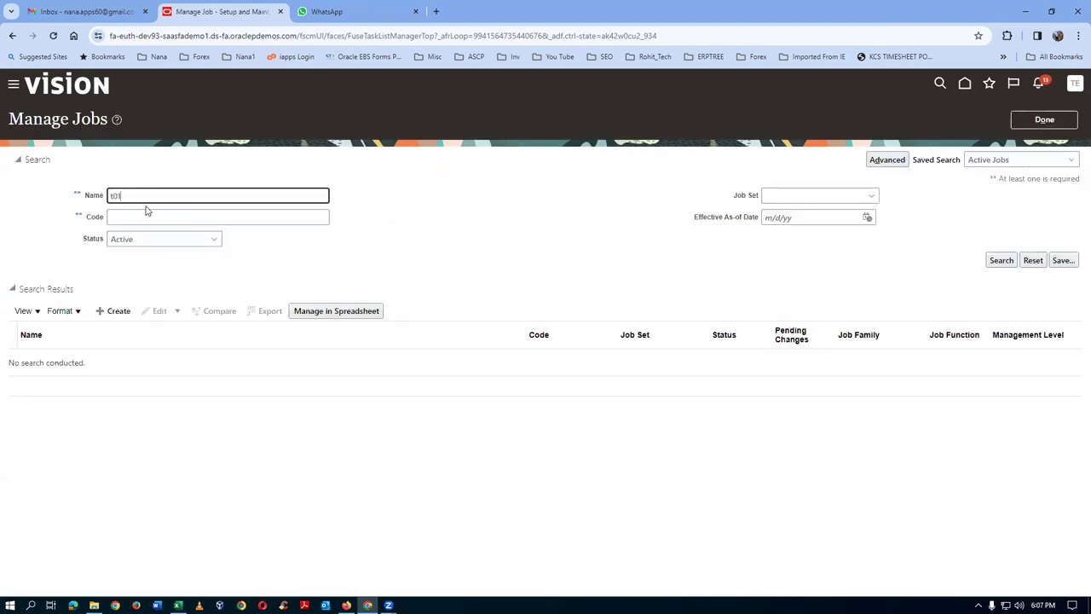
key("Return")
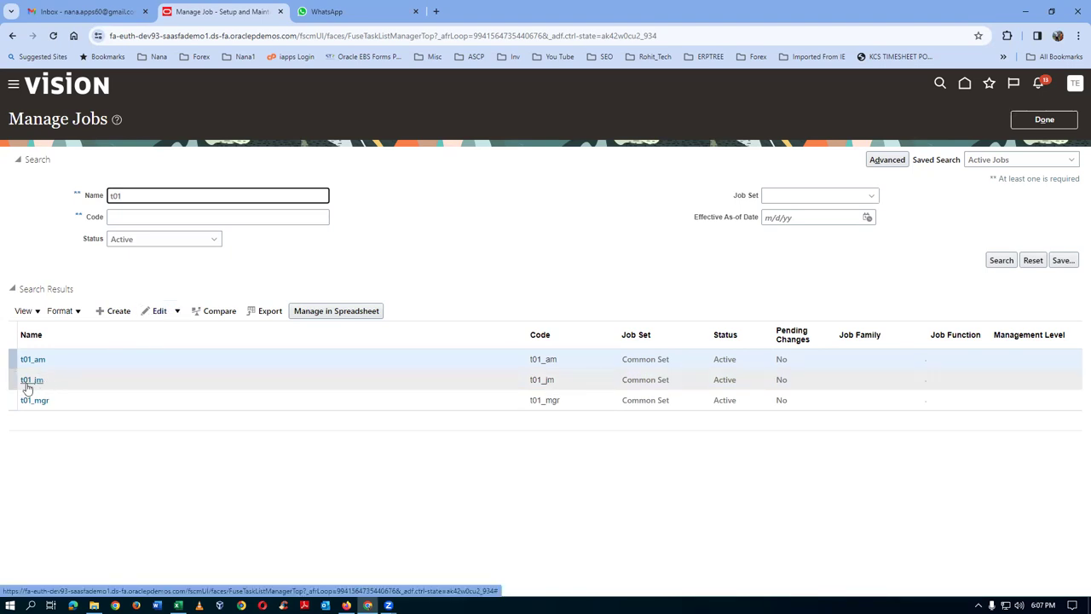
left_click(28, 388)
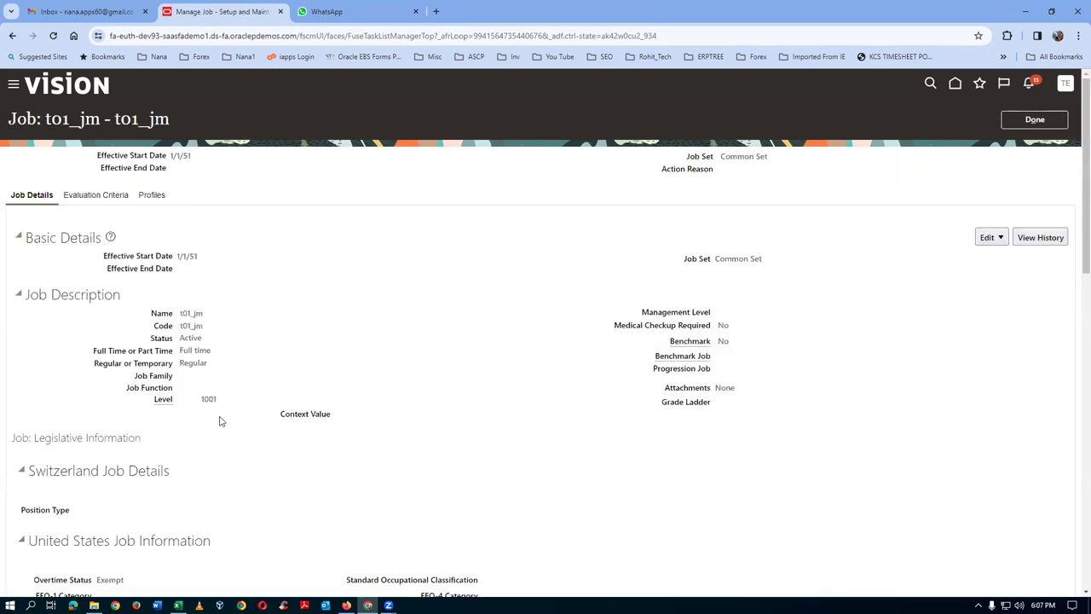
left_click_drag(202, 399, 223, 404)
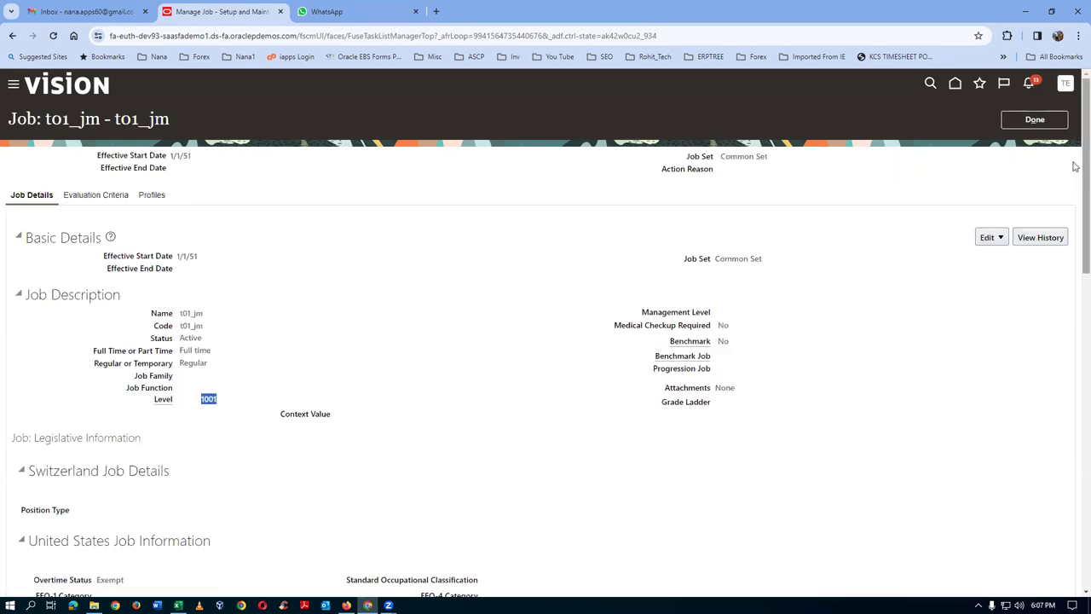
left_click(1035, 119)
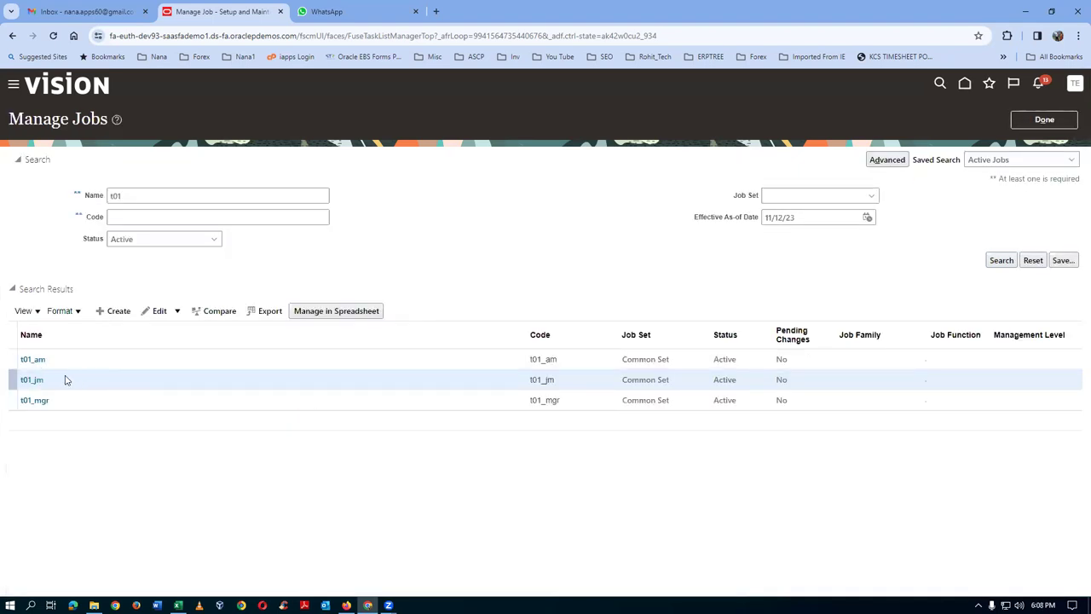
- Check the levels of t01_am (1002) and t01_mgr (1003), then leave Manage Jobs
left_click(37, 359)
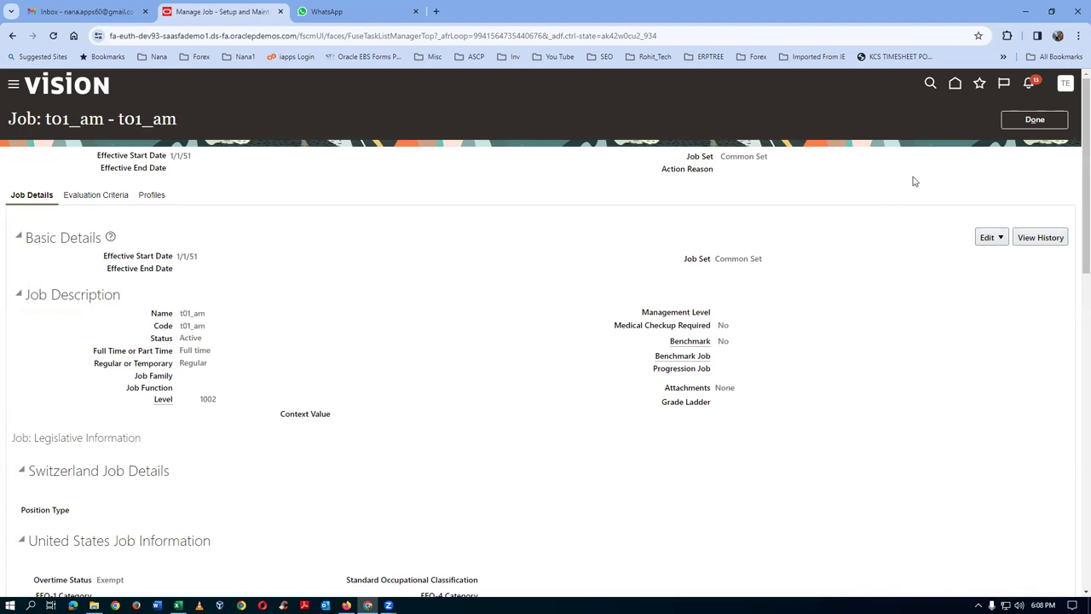
left_click(1061, 120)
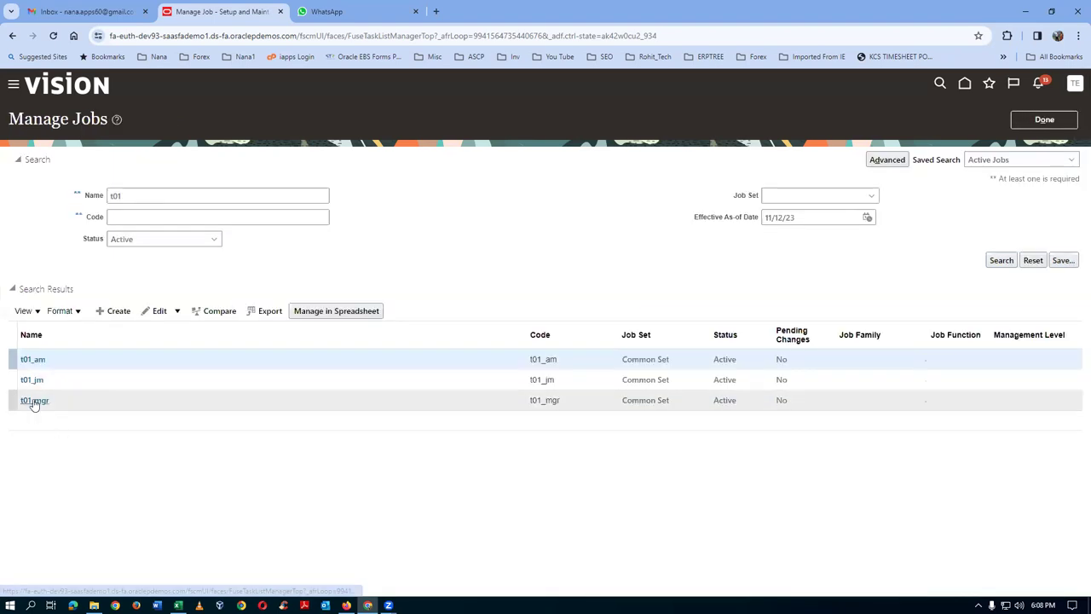
left_click(35, 401)
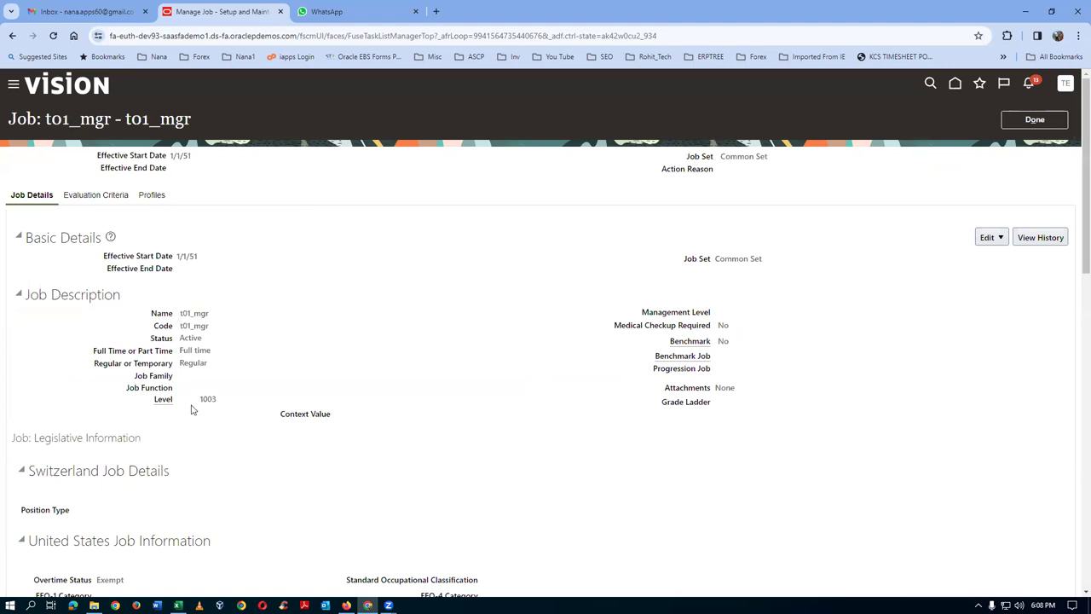
left_click_drag(201, 400, 212, 402)
left_click(1032, 120)
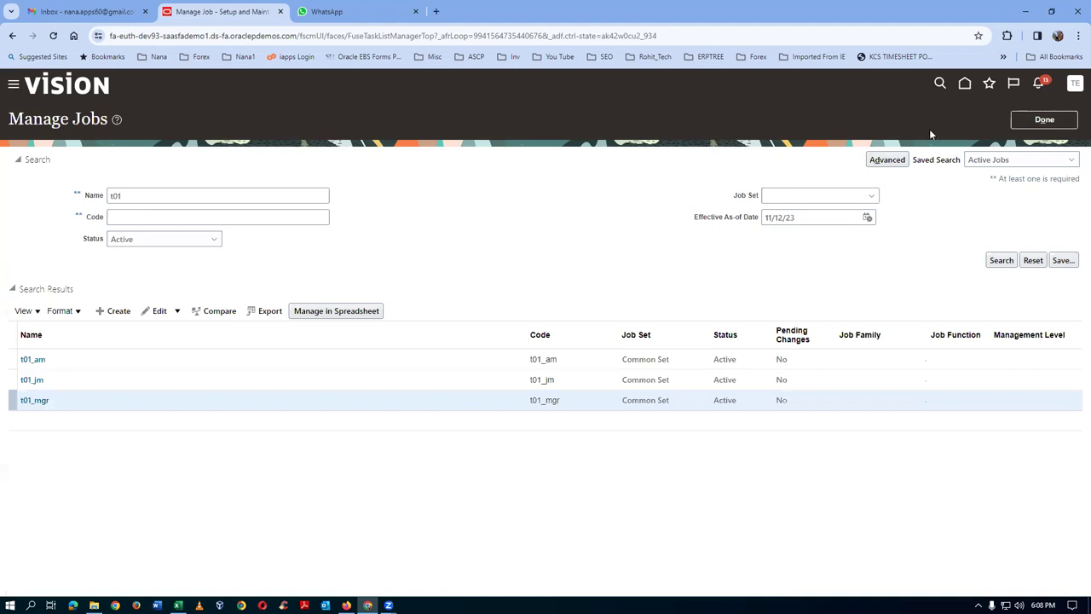
left_click(1023, 120)
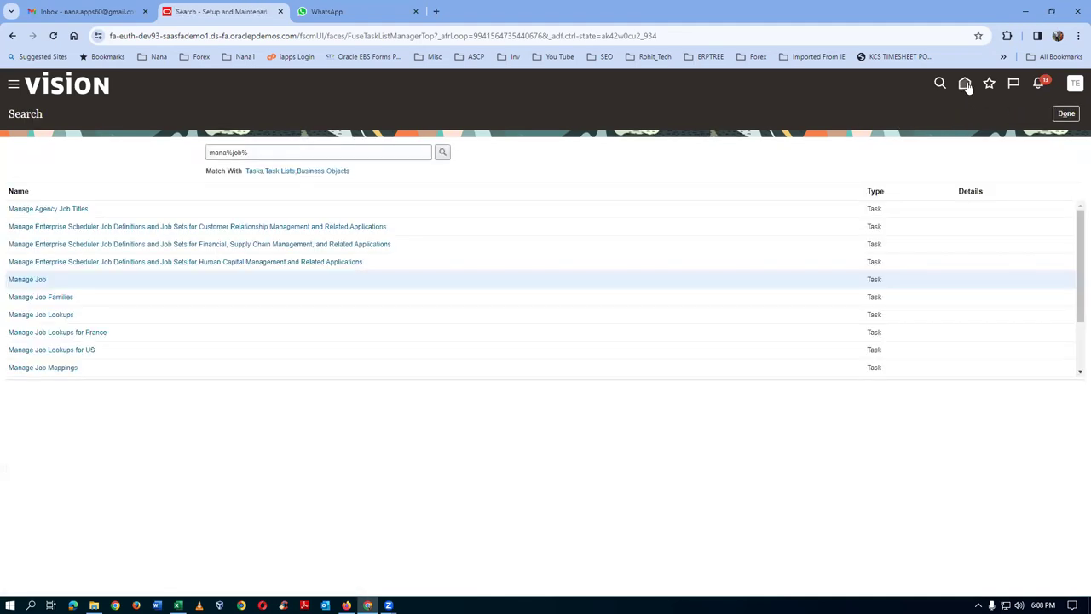
- In My Client Groups > Person Management, search for the first t01 test employee by name and open their record
left_click(967, 85)
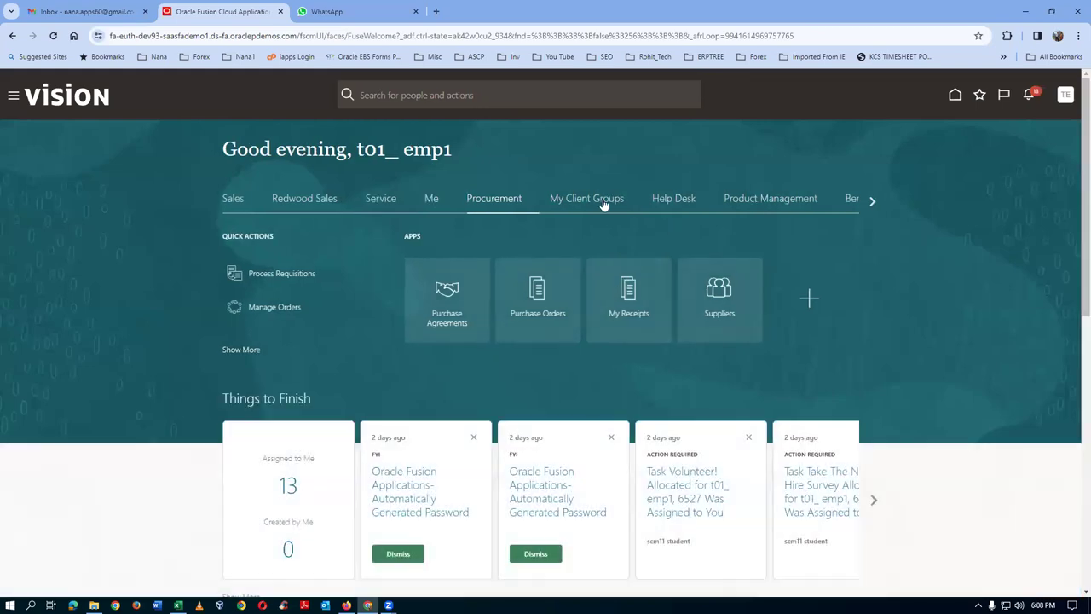
left_click(587, 198)
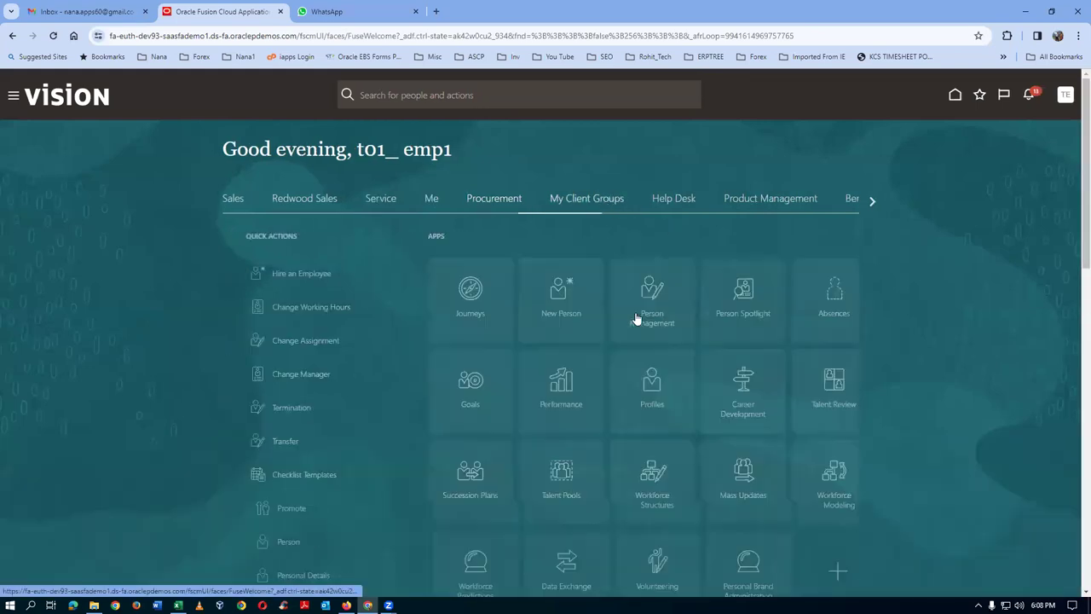
left_click(627, 310)
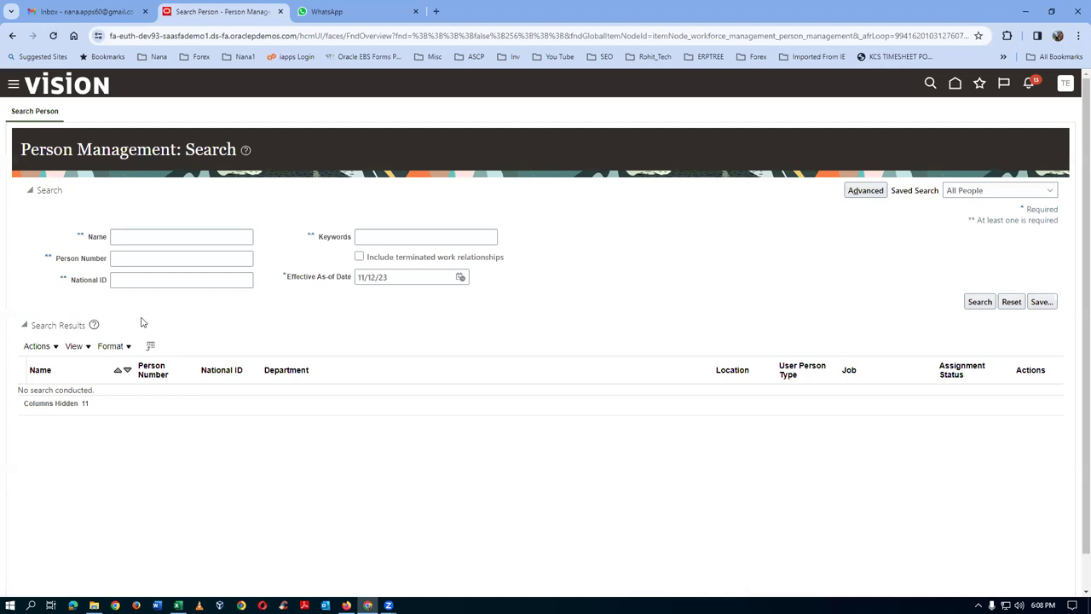
left_click(124, 237)
type("emp")
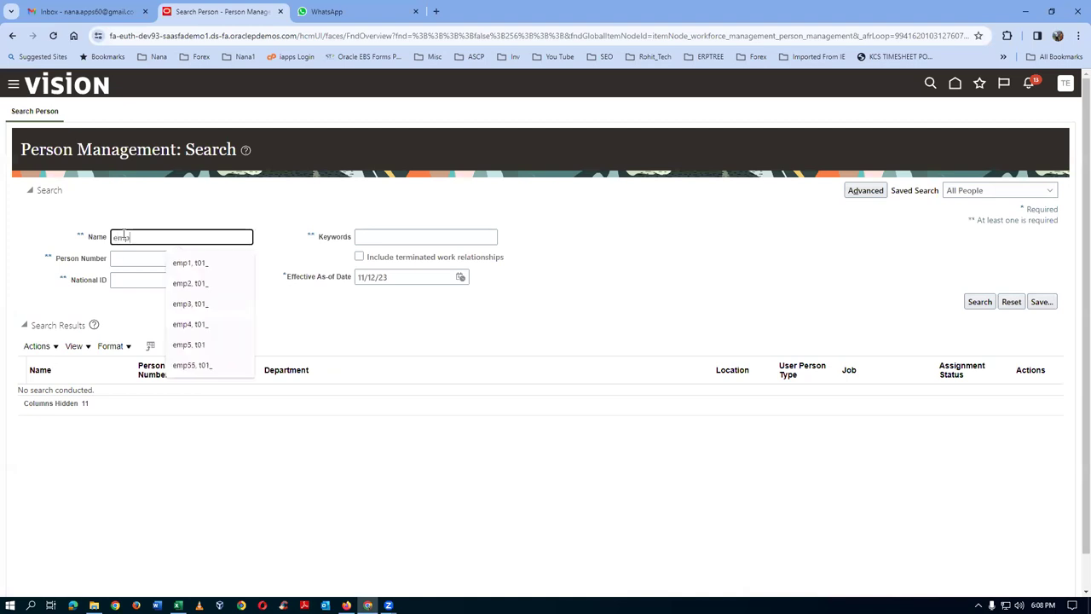
type("1, t01_")
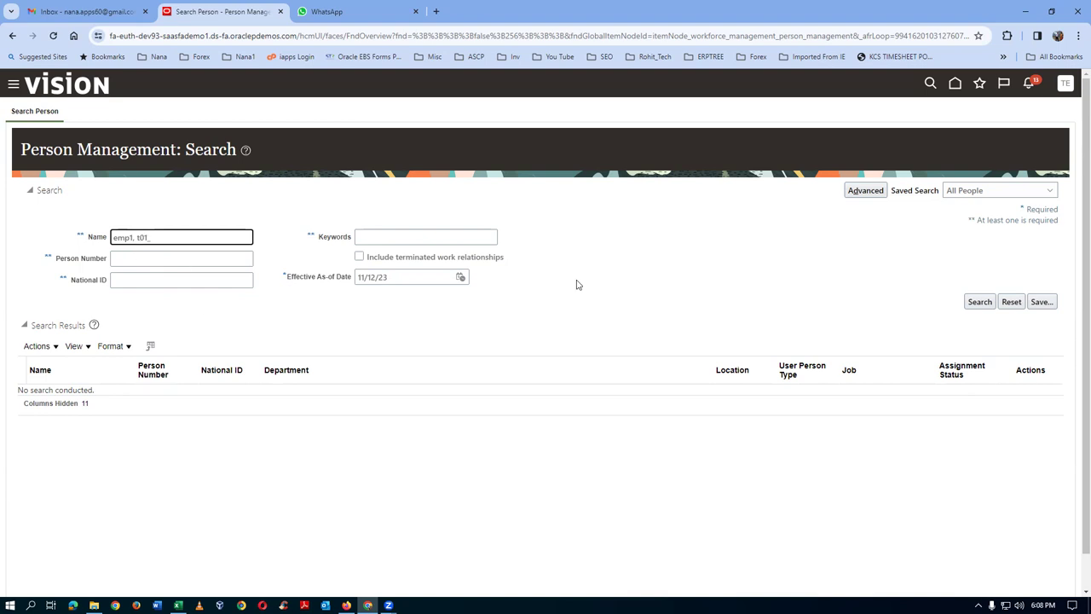
left_click(979, 302)
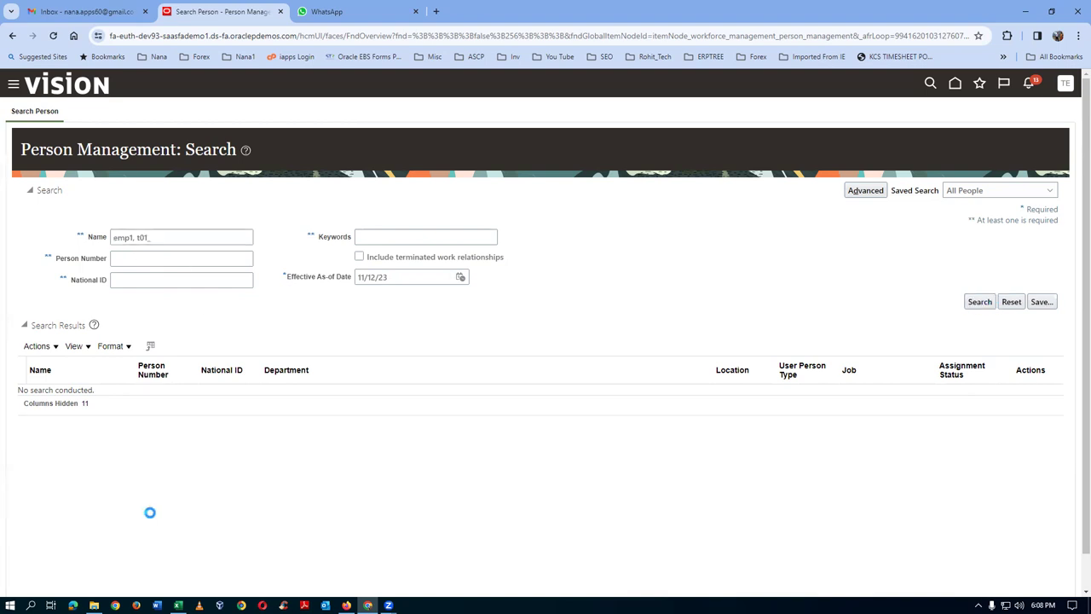
left_click(37, 397)
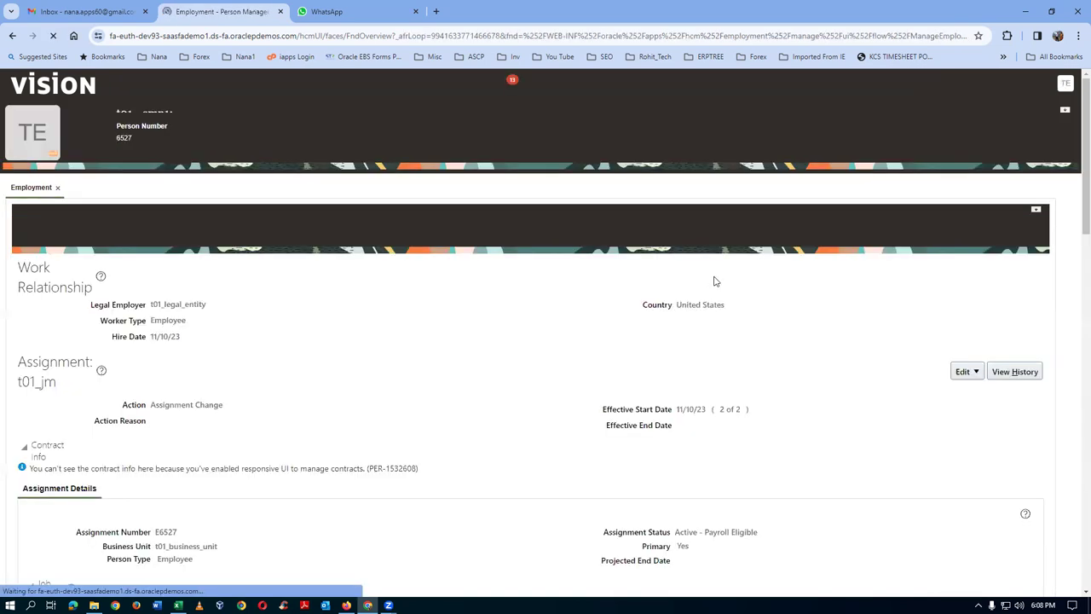
- Check the employee's position and line manager in the assignment's Job and Manager Details
left_click(962, 343)
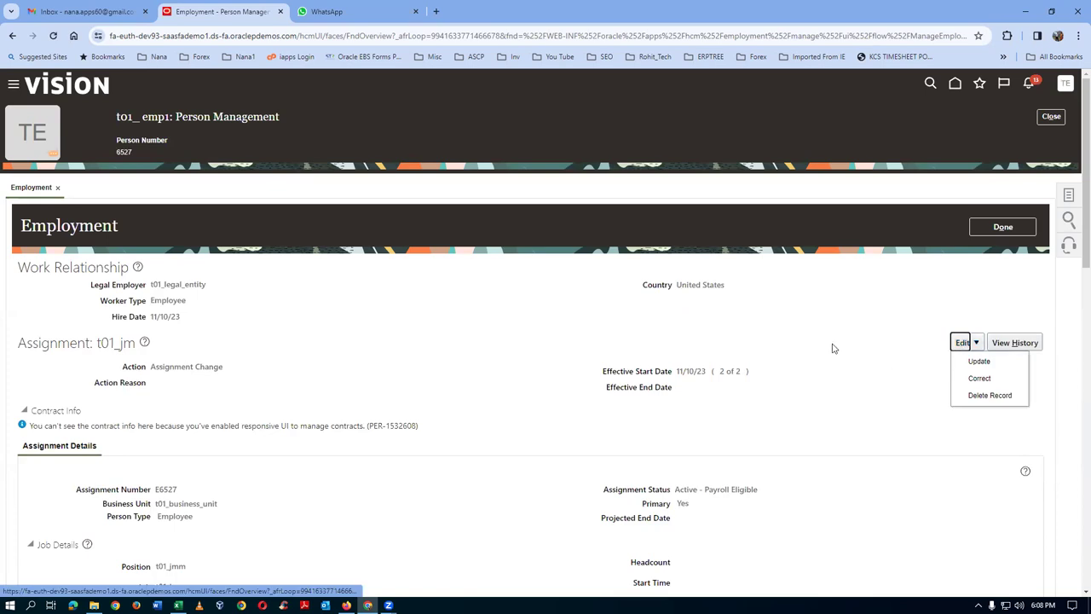
scroll(17, 419, "down", 3)
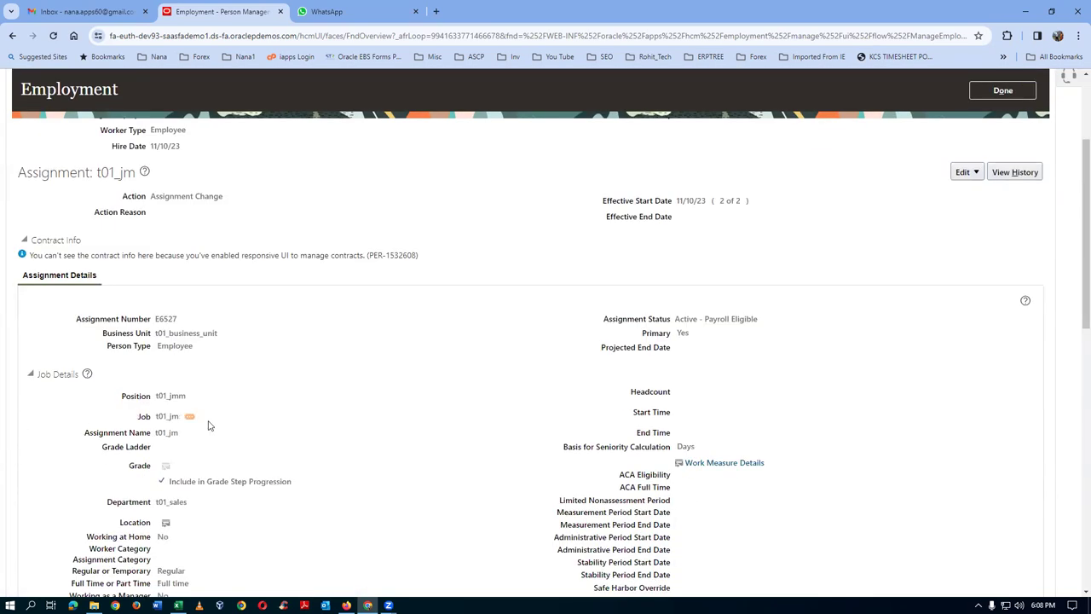
left_click_drag(156, 396, 181, 395)
scroll(376, 426, "down", 5)
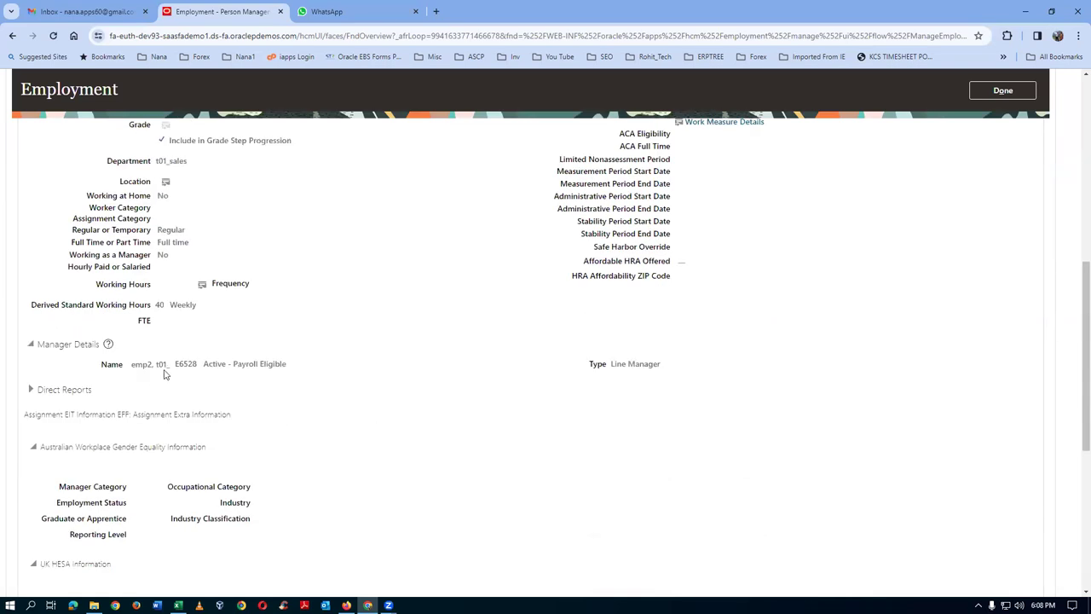
left_click_drag(142, 364, 551, 356)
left_click(603, 327)
scroll(790, 307, "up", 10)
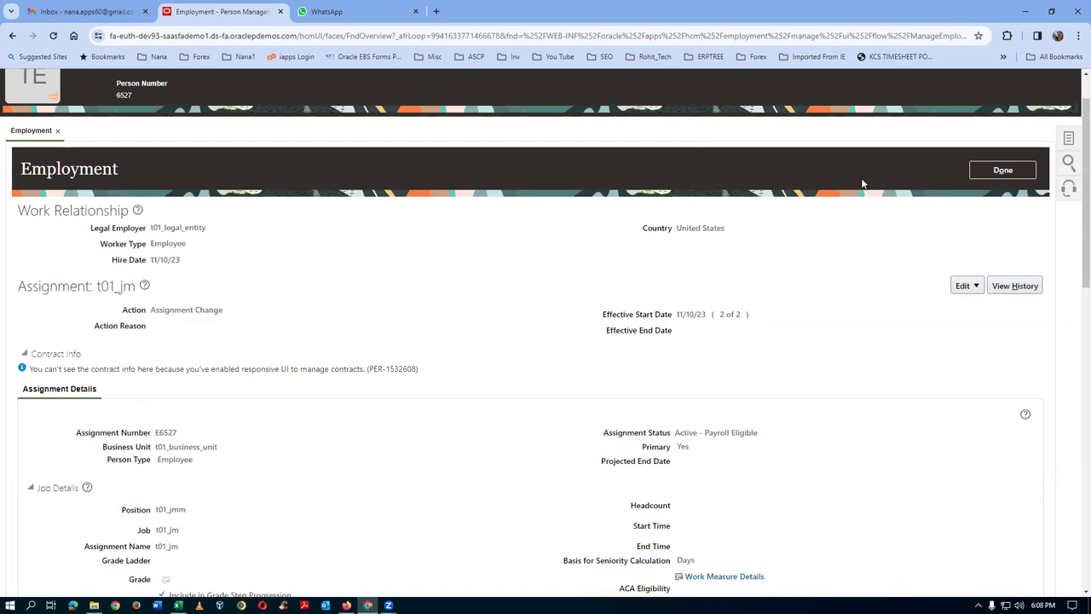
- Close the employee record and go to Setup and Maintenance
left_click(1002, 170)
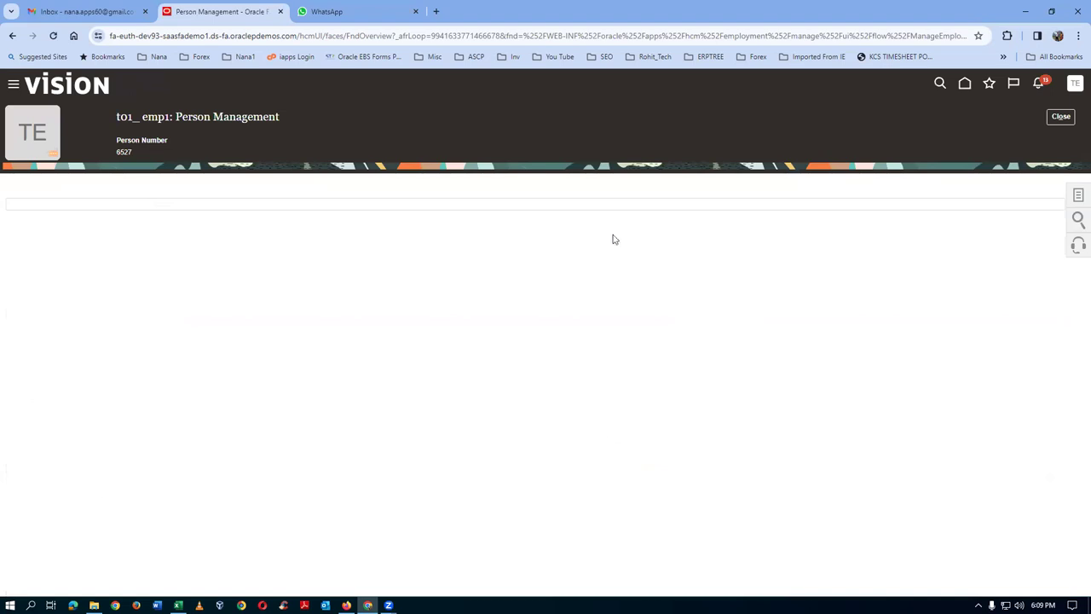
left_click(1050, 119)
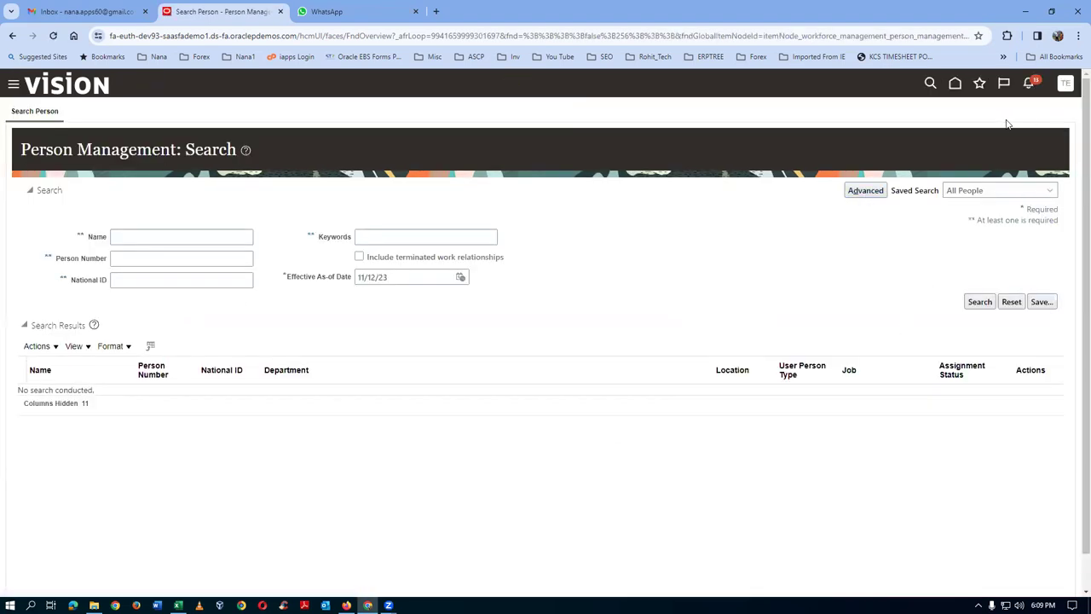
left_click(1065, 85)
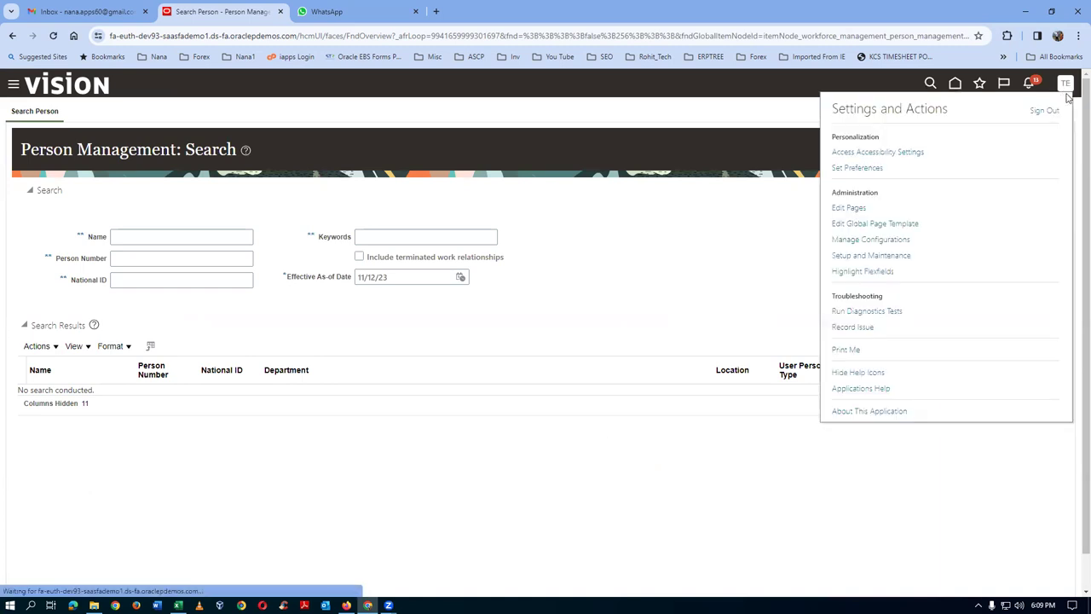
left_click(856, 255)
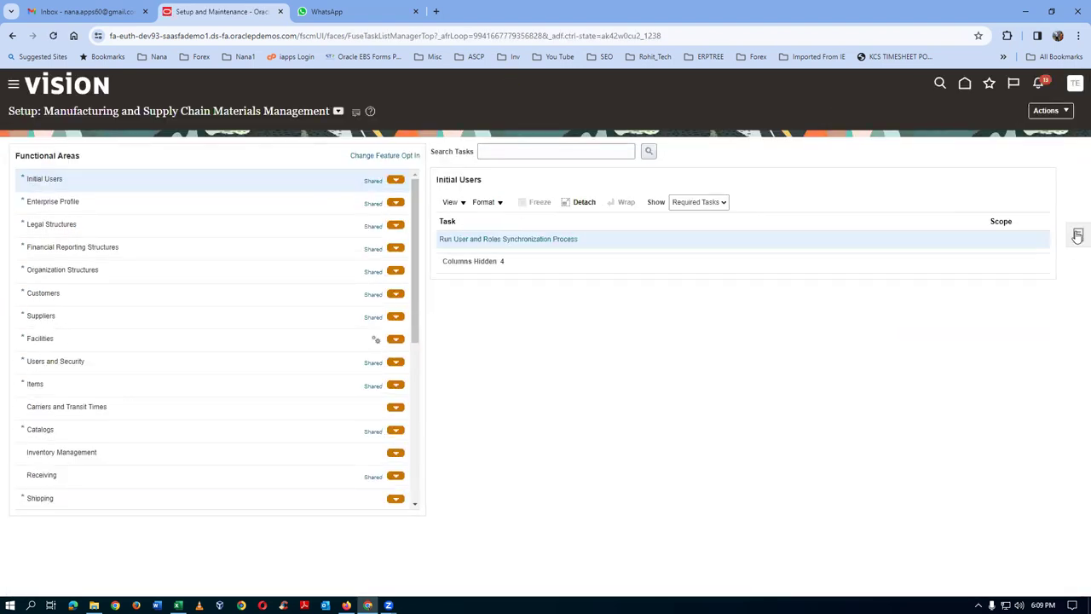
- Search setup tasks for 'man%req%app%' and open Manage Requisition Approvals
left_click(1077, 235)
left_click(930, 241)
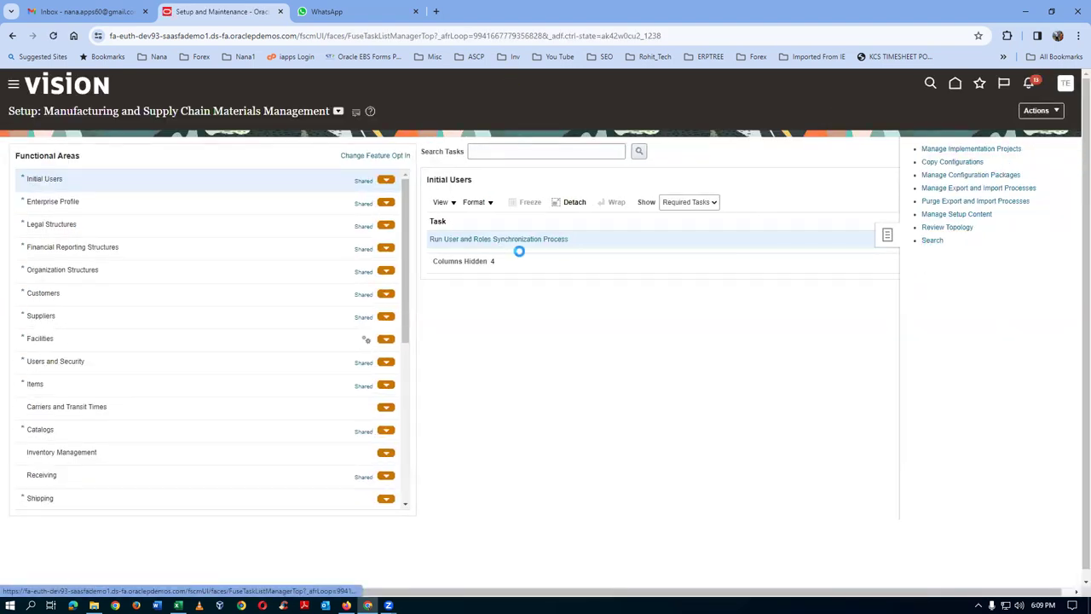
left_click(298, 153)
type("man%req%")
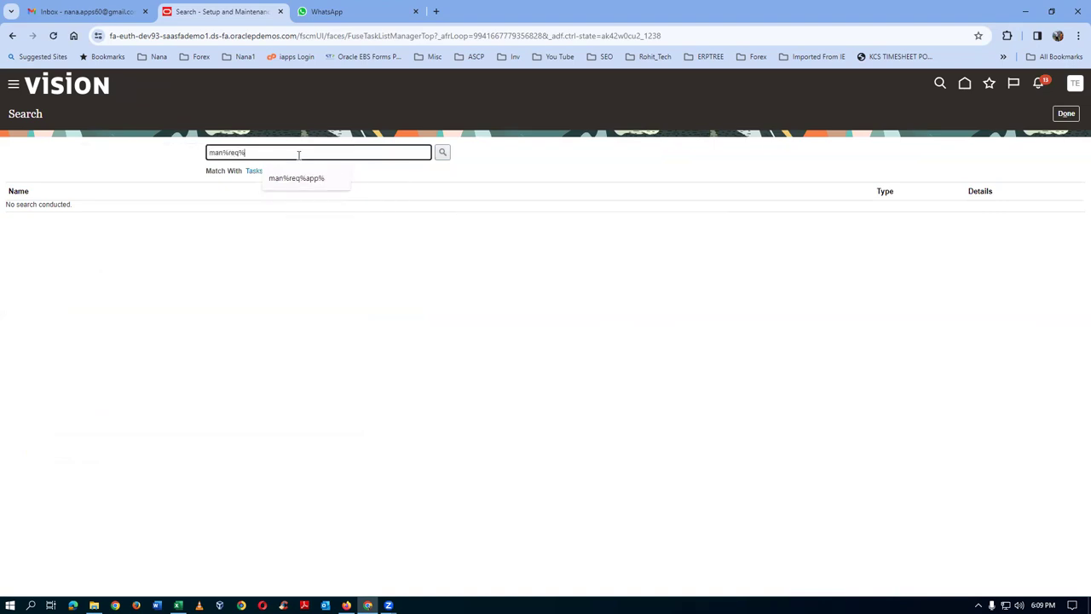
type("app%")
key("Return")
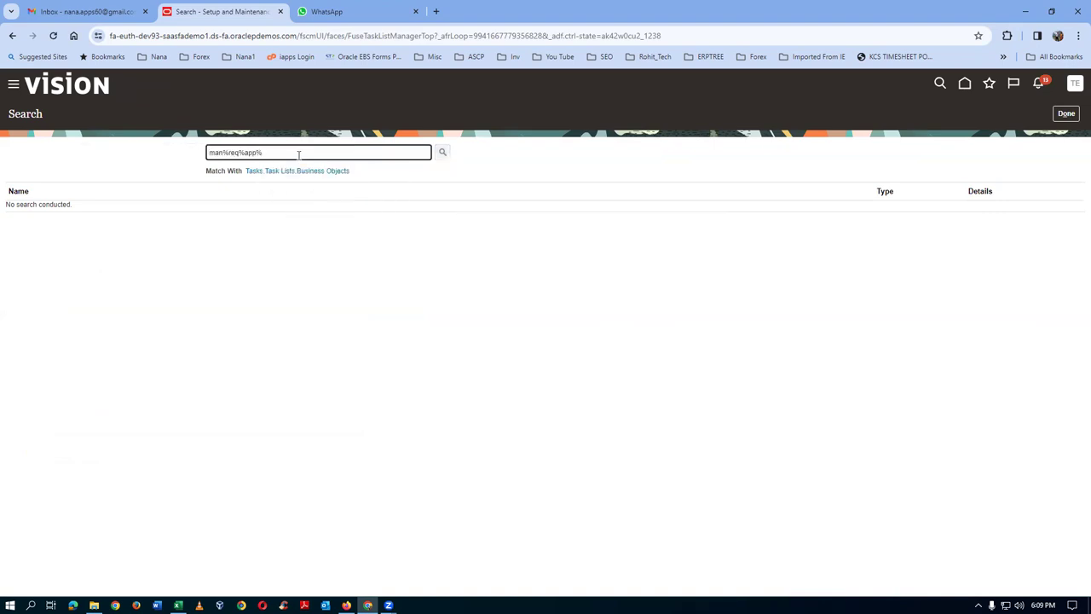
left_click(51, 244)
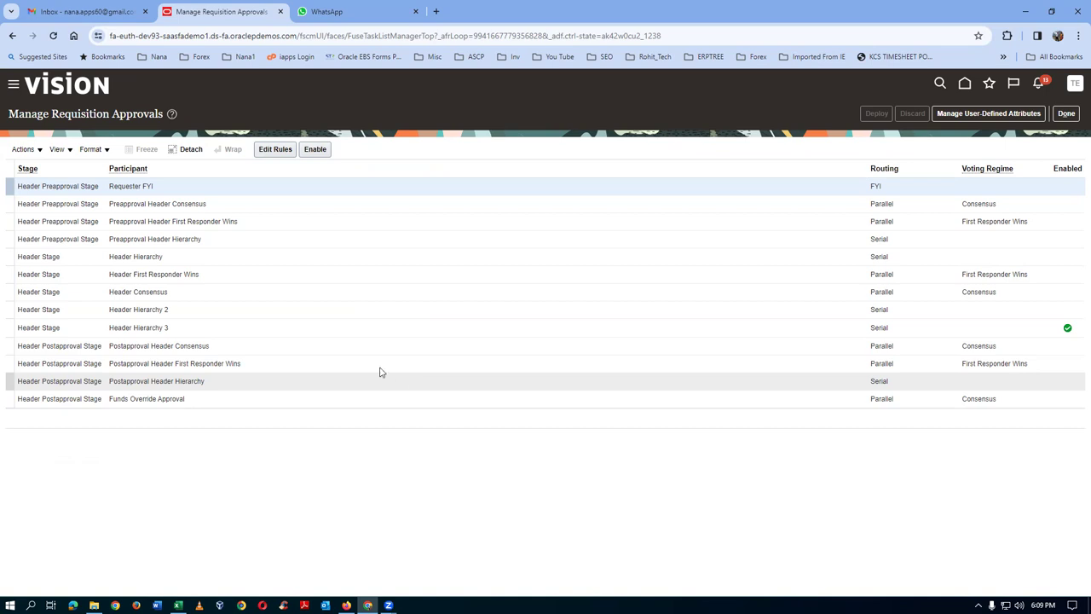
- Edit Header Hierarchy 3's rules and confirm t01_job_approvals routes by job level, minimum 1003
left_click(533, 332)
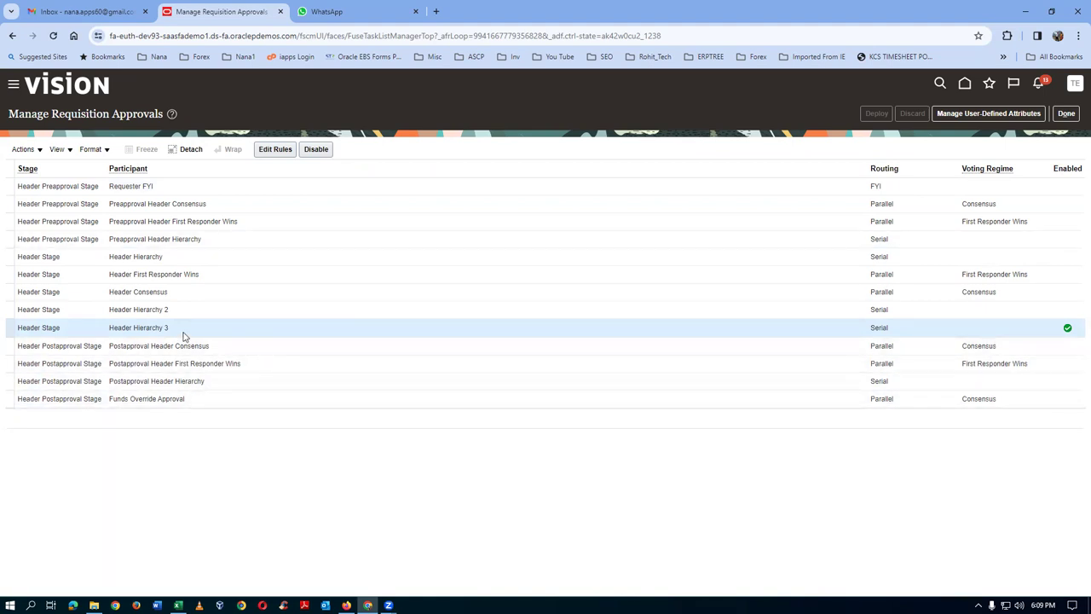
left_click(271, 151)
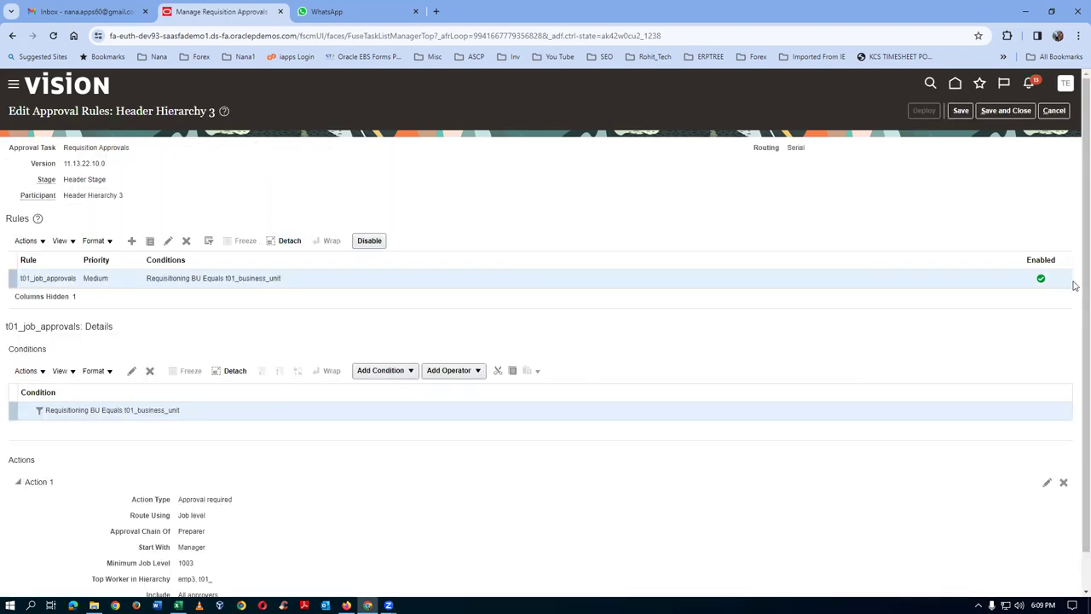
scroll(1075, 324, "down", 1)
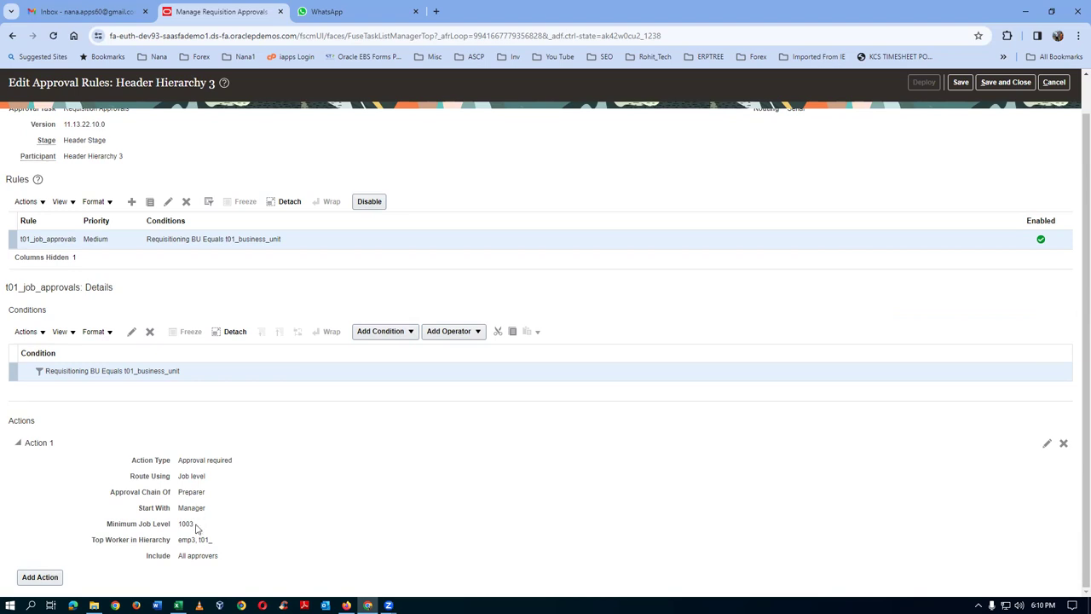
left_click_drag(185, 476, 198, 479)
- Duplicate the approvals browser tab, then show all Procurement quick actions on the home page
right_click(235, 12)
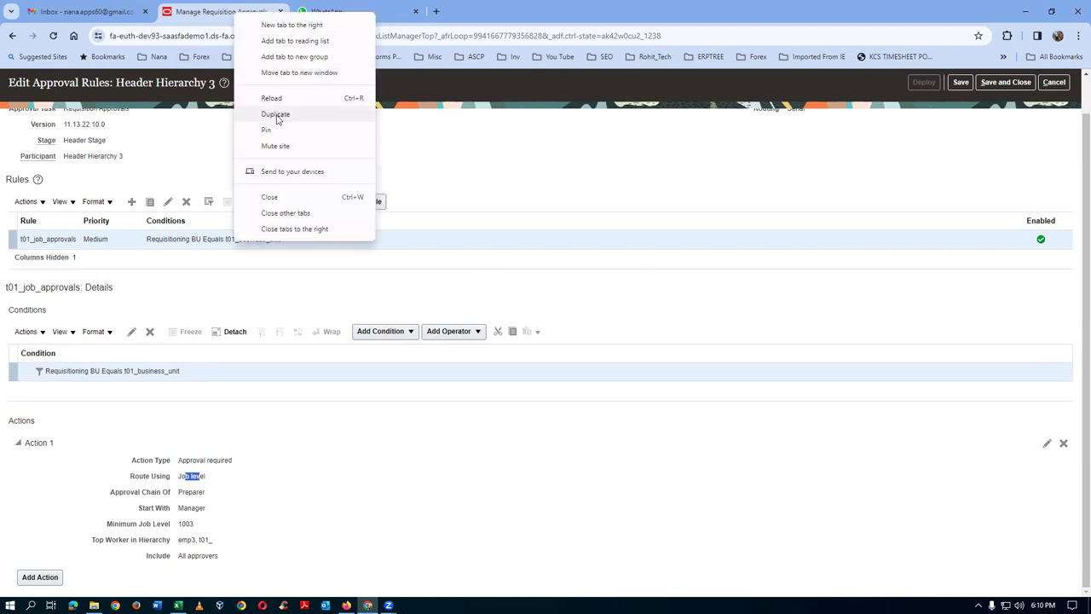
left_click(276, 116)
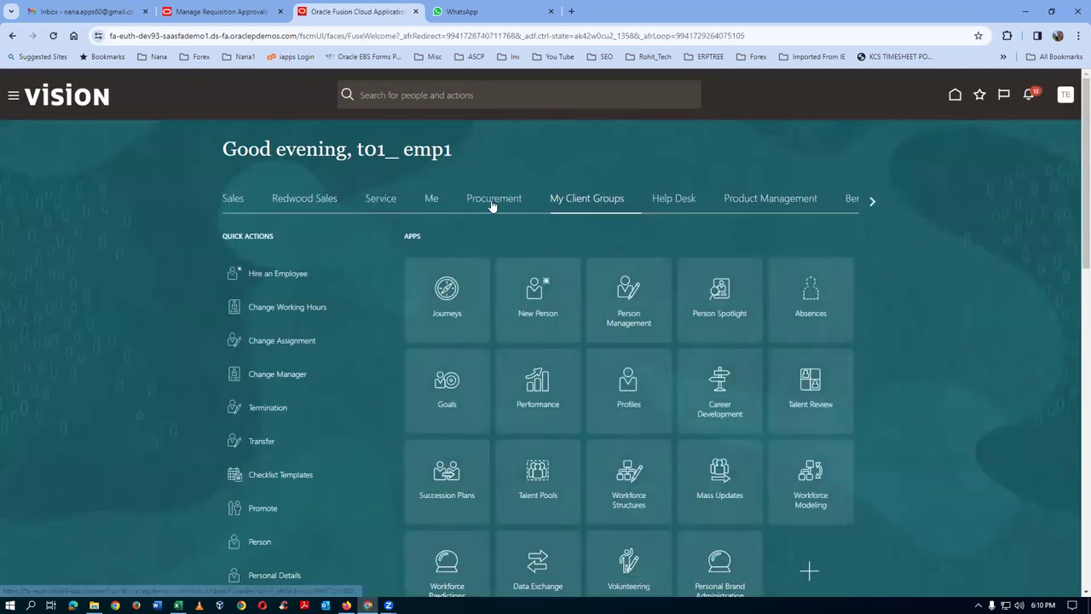
left_click(492, 203)
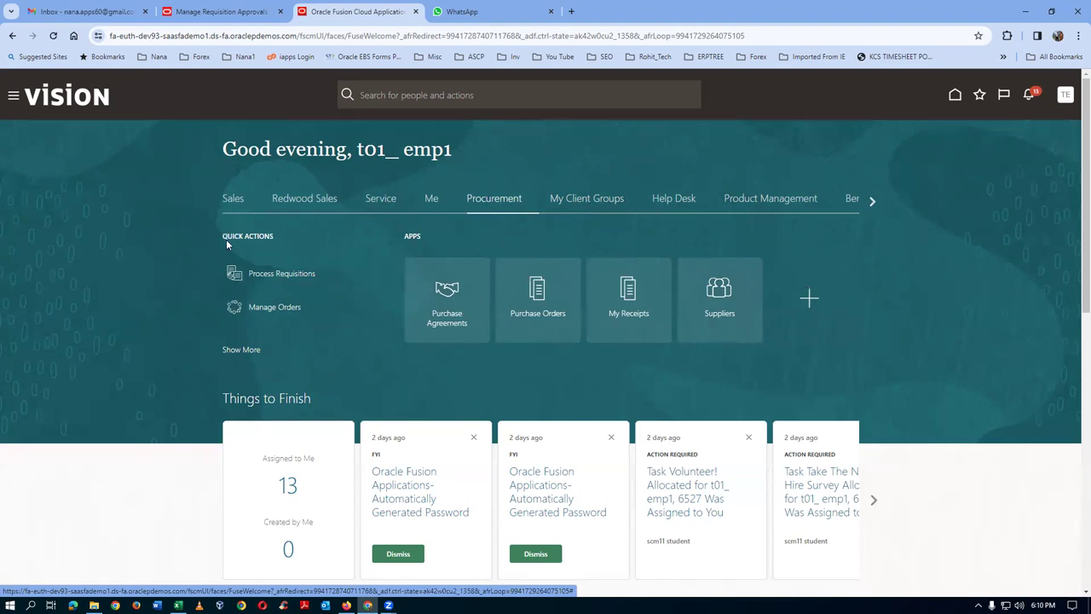
left_click(241, 351)
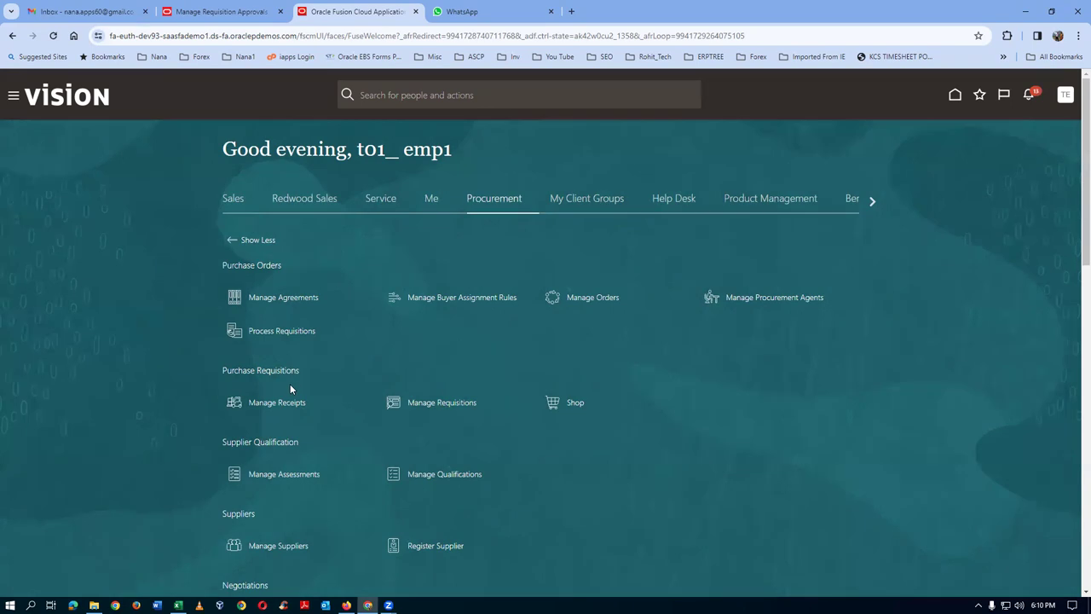
- Open Shop requisitions, view preferences without changes, and start a new requisition line
left_click(576, 404)
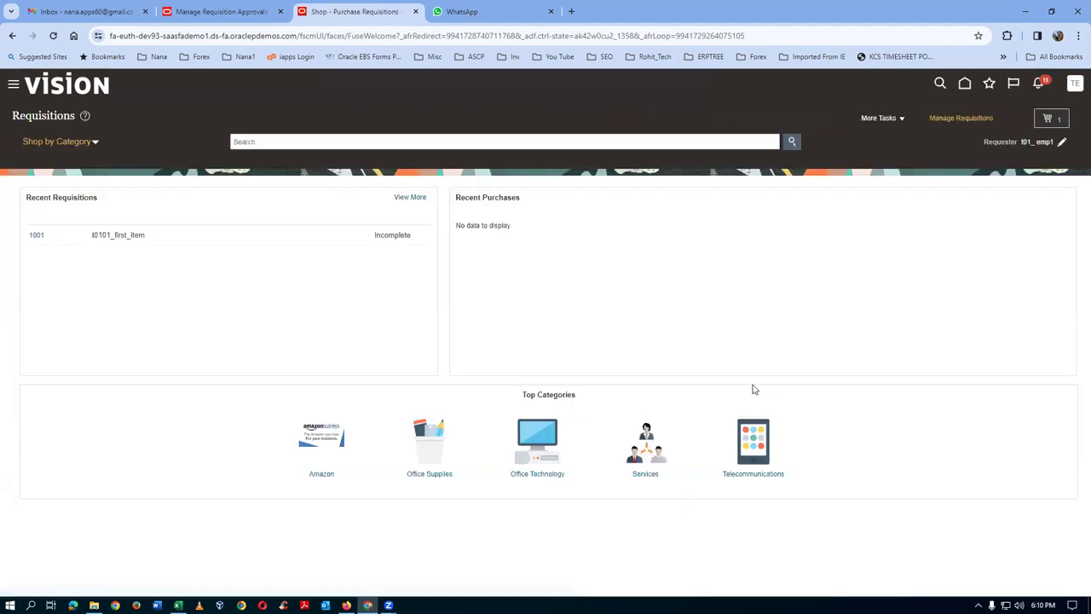
left_click(878, 121)
left_click(887, 212)
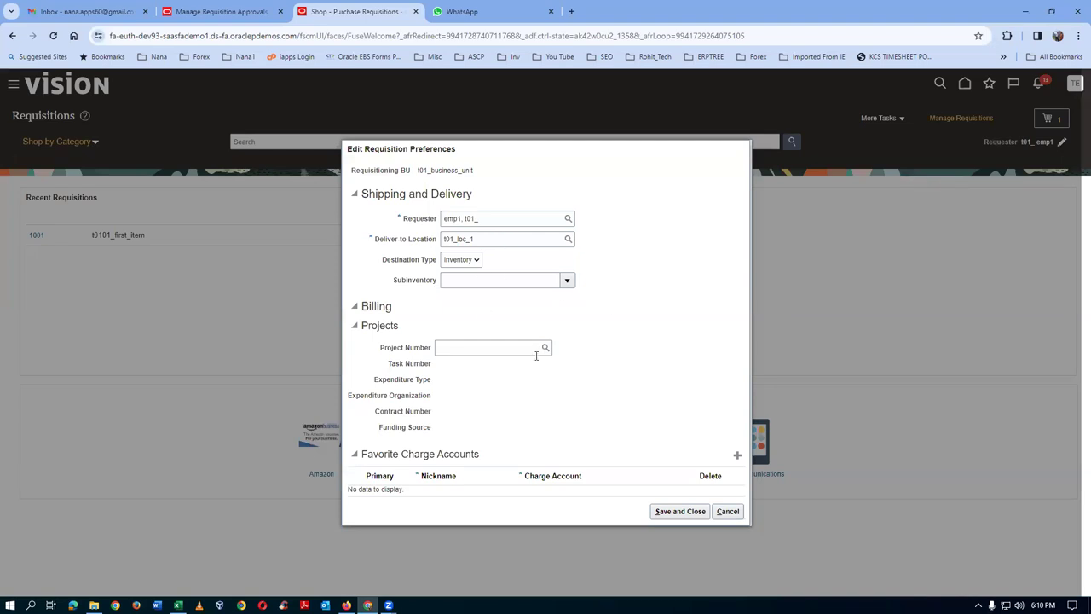
left_click(727, 510)
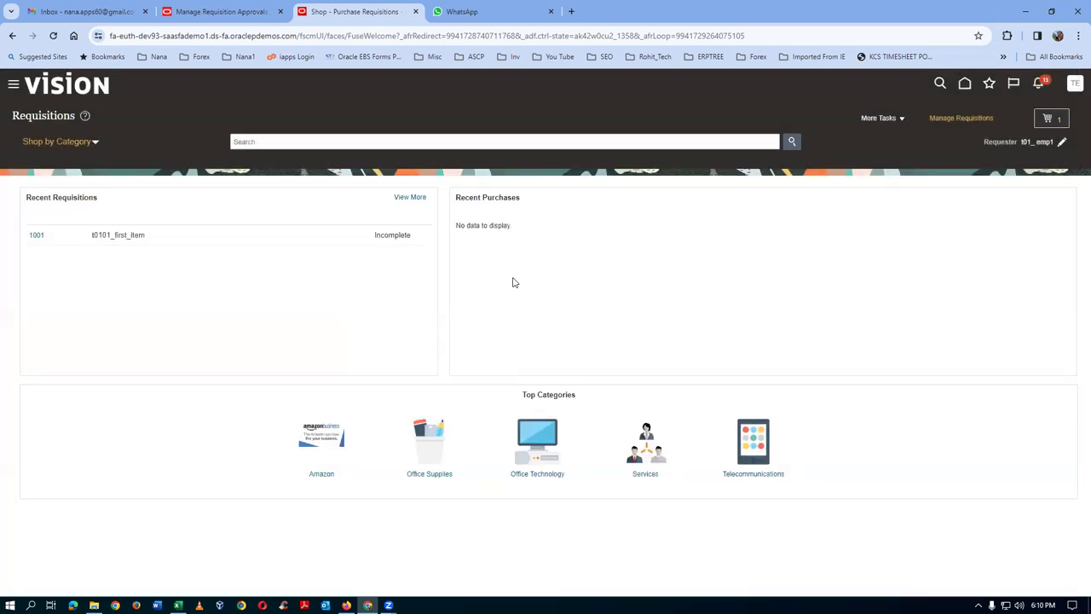
left_click(893, 118)
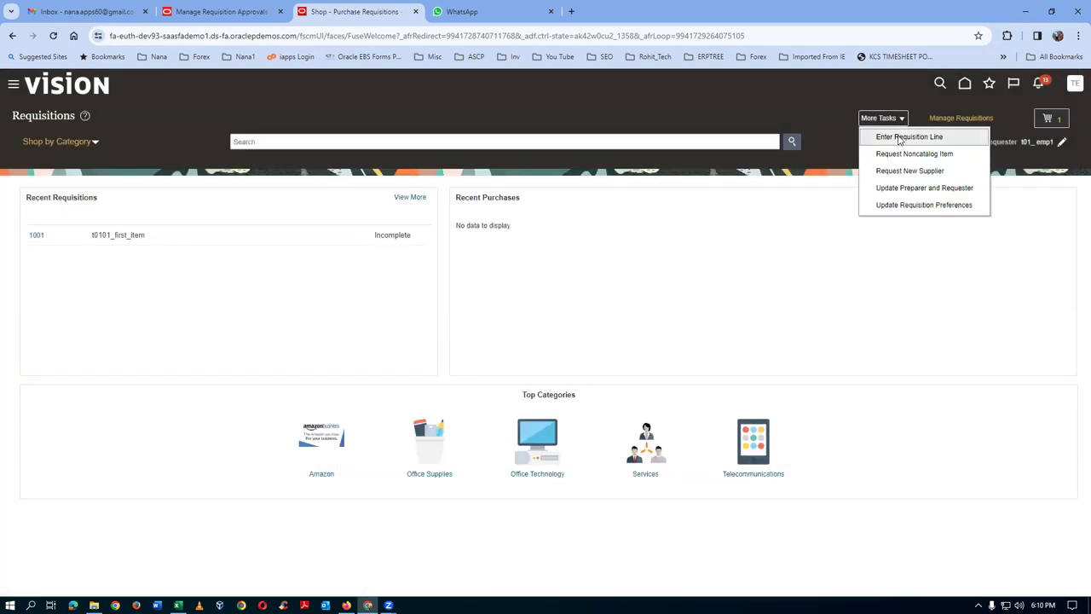
left_click(901, 139)
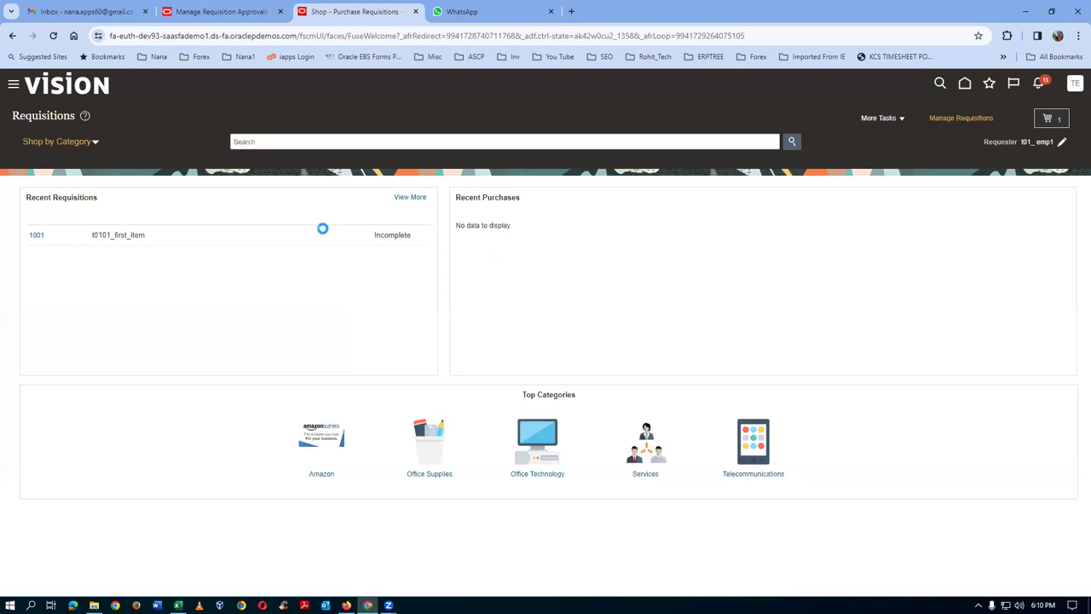
left_click(1055, 123)
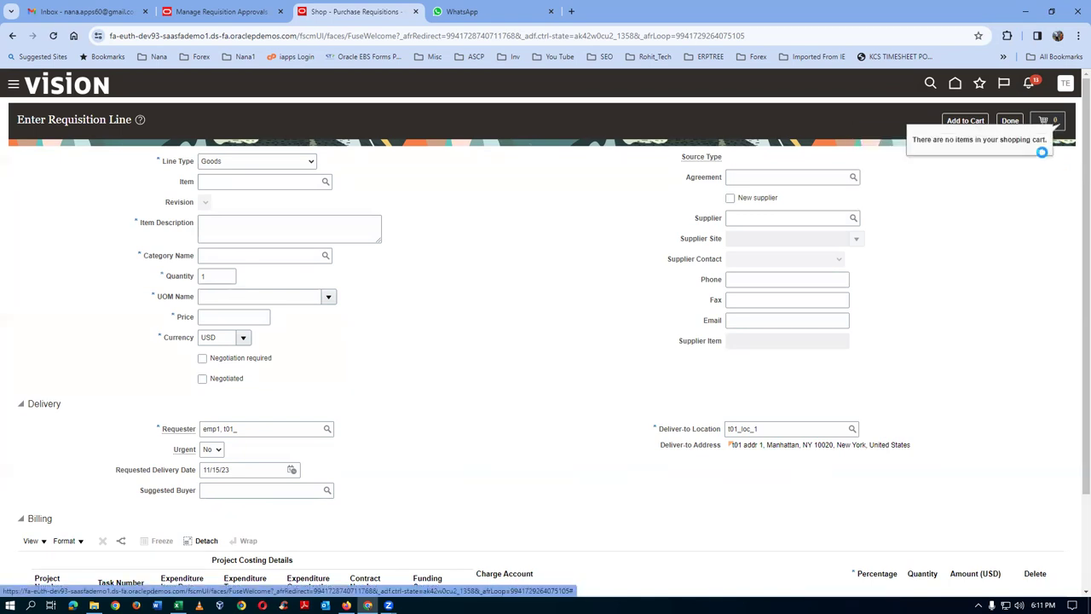
- Add 4 of t0101_first_item to the cart and review the cart as a requisition
left_click(212, 181)
type("t01")
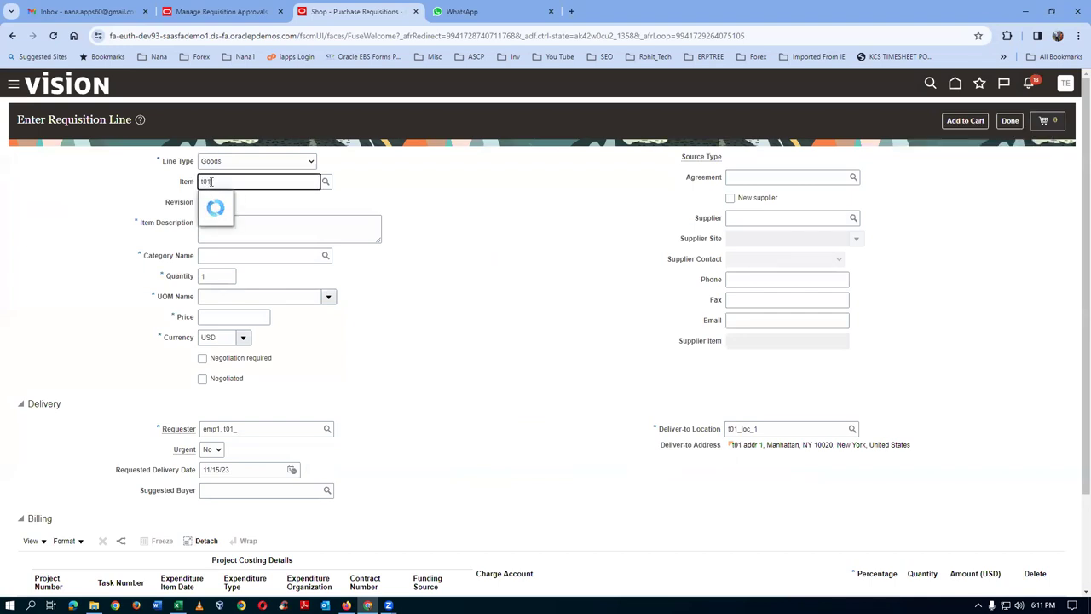
key("Down")
key("Return")
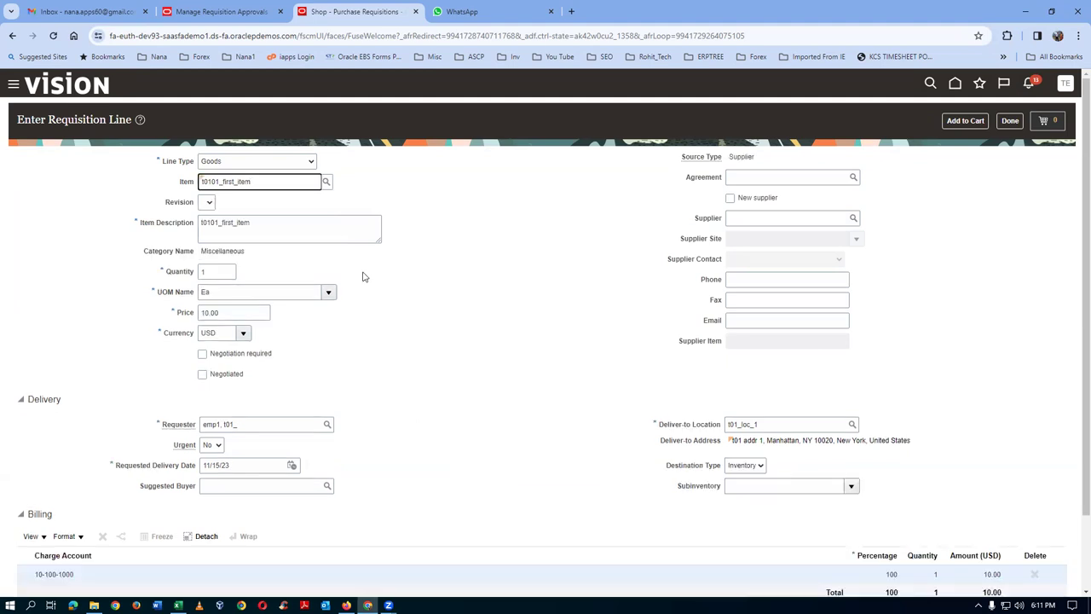
left_click(208, 271)
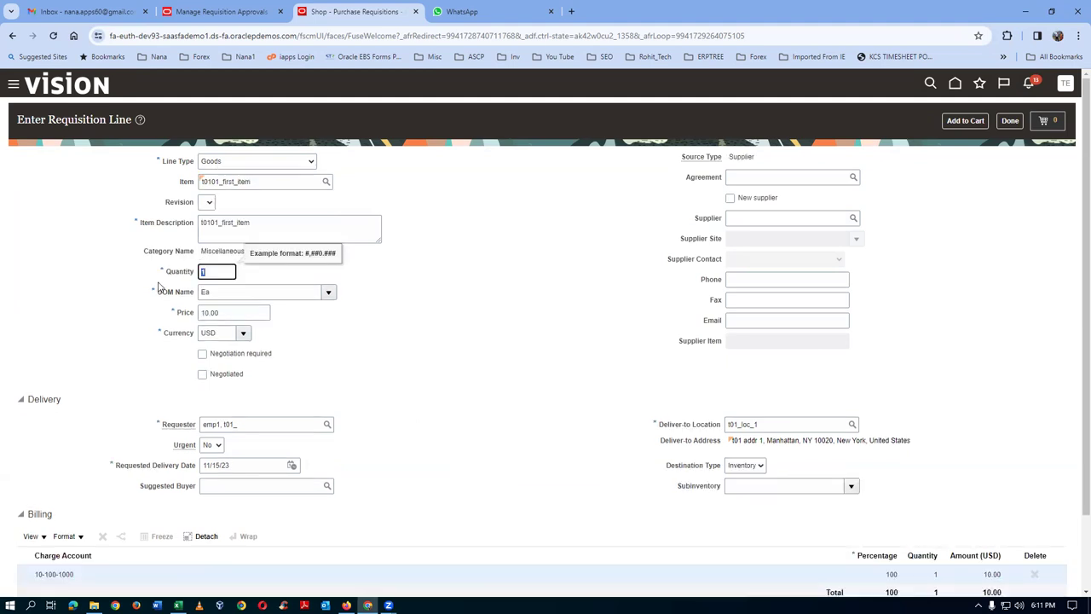
type("4")
key("Tab")
left_click(953, 126)
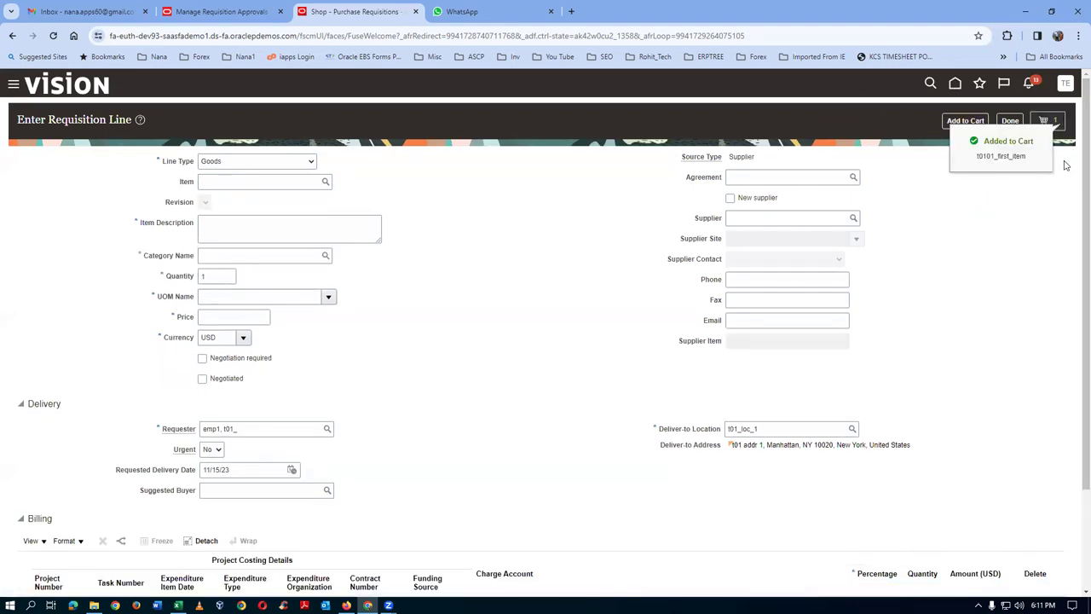
left_click(1055, 124)
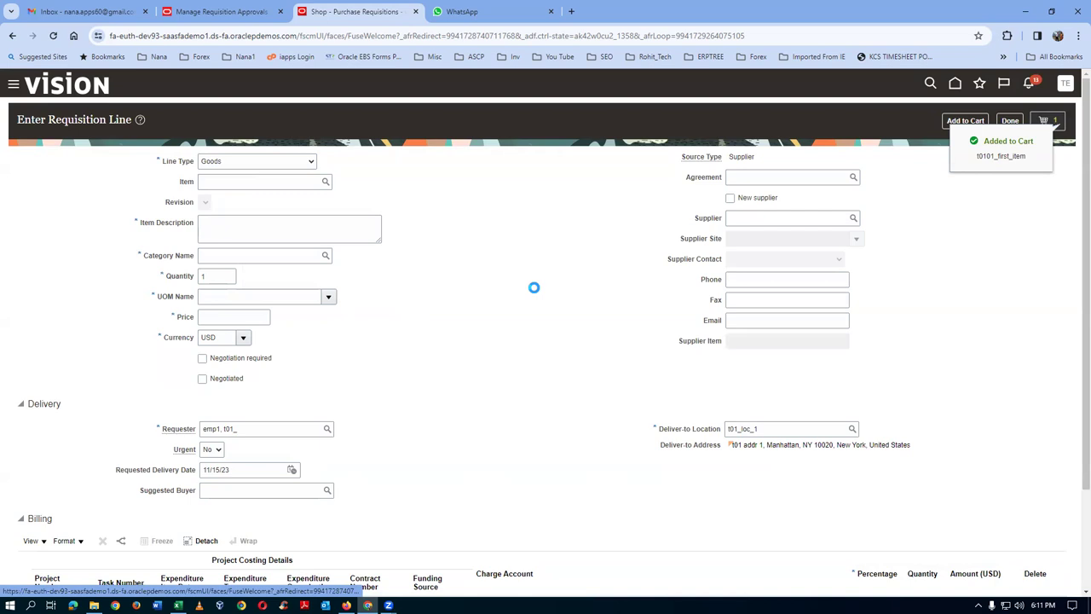
left_click(934, 195)
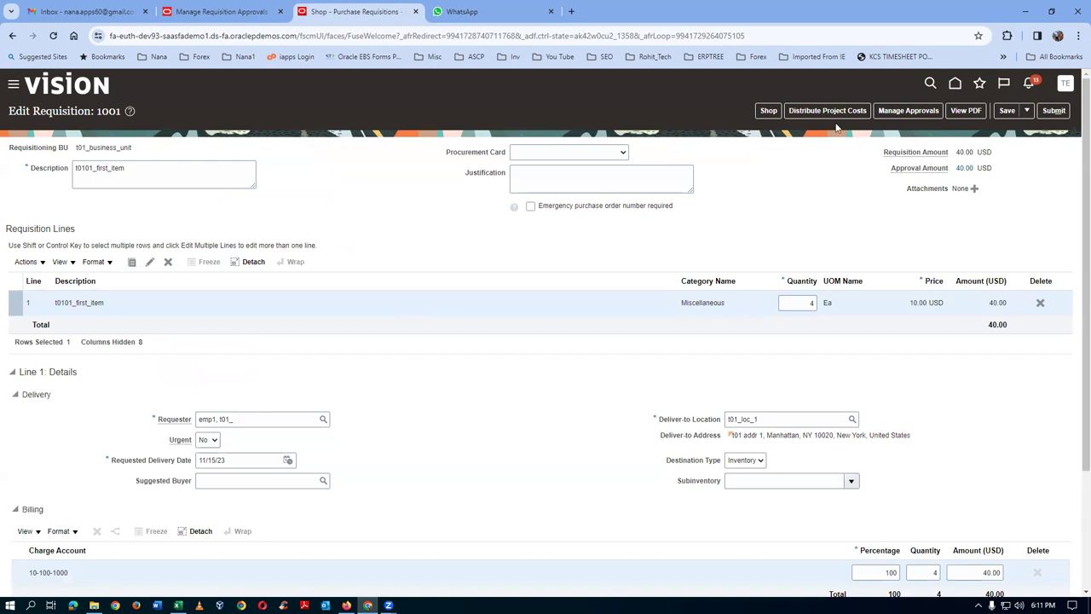
- View requisition 1001's two parallel Header Stage approvers, then switch back to the approval rules tab
left_click(910, 112)
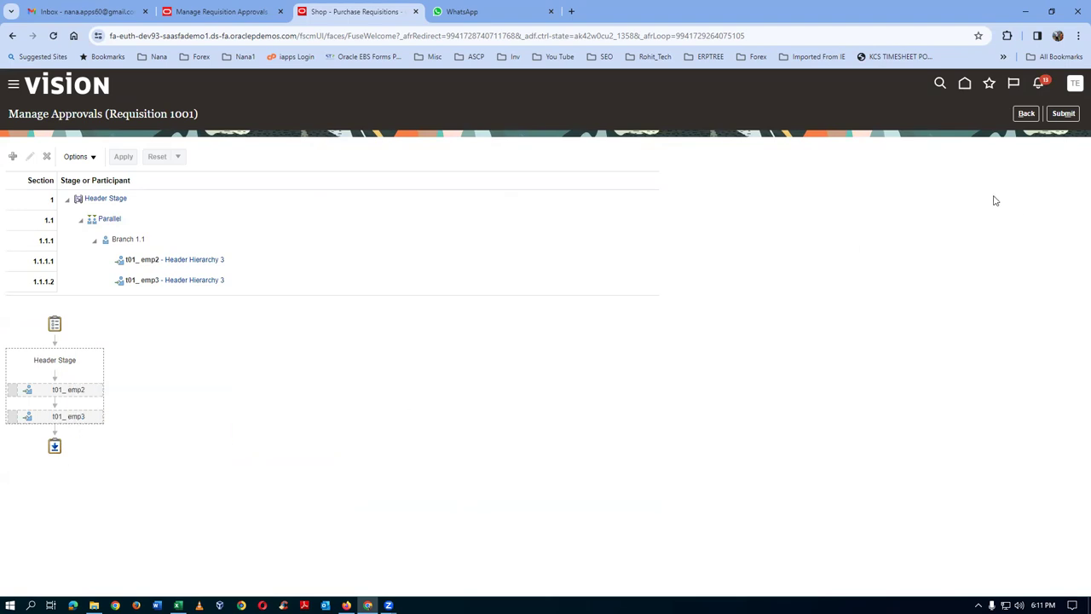
left_click(1027, 114)
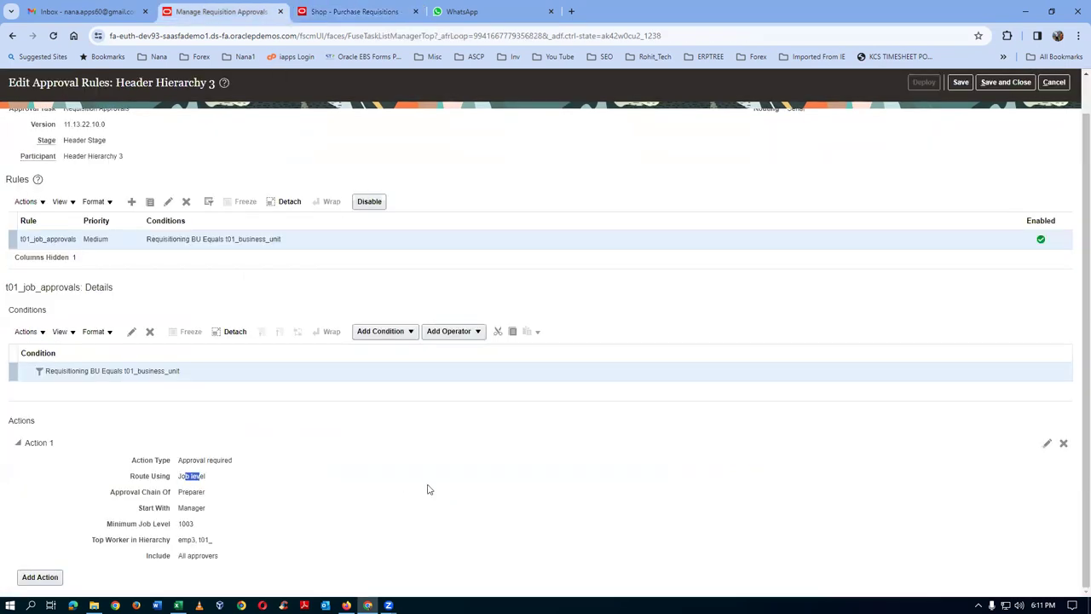
- Change Action 1 to start with the Preparer and require minimum job level 1002
left_click(1047, 443)
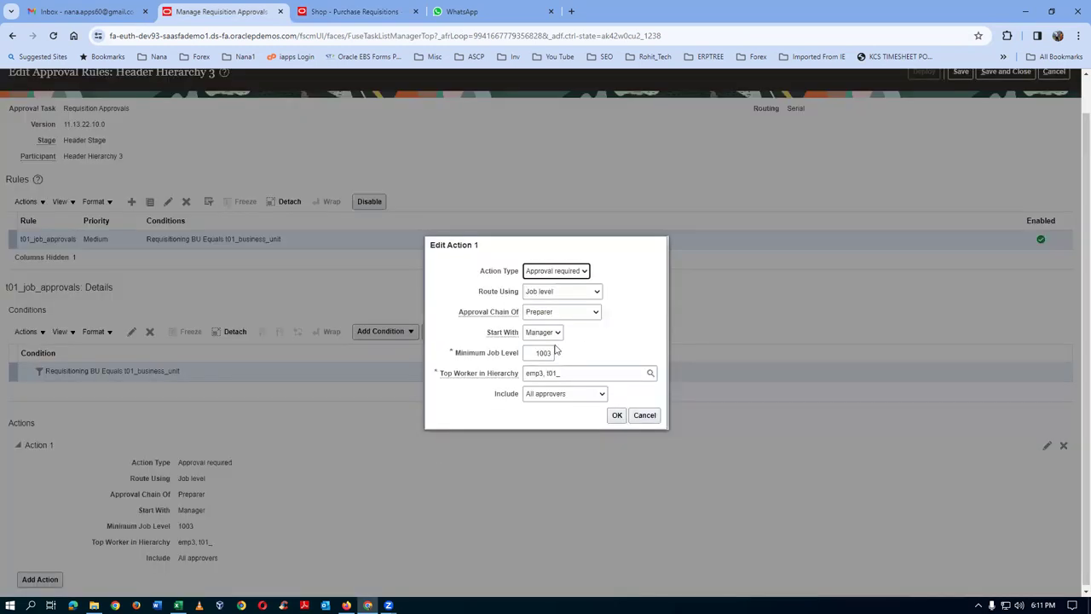
left_click(583, 313)
left_click(585, 317)
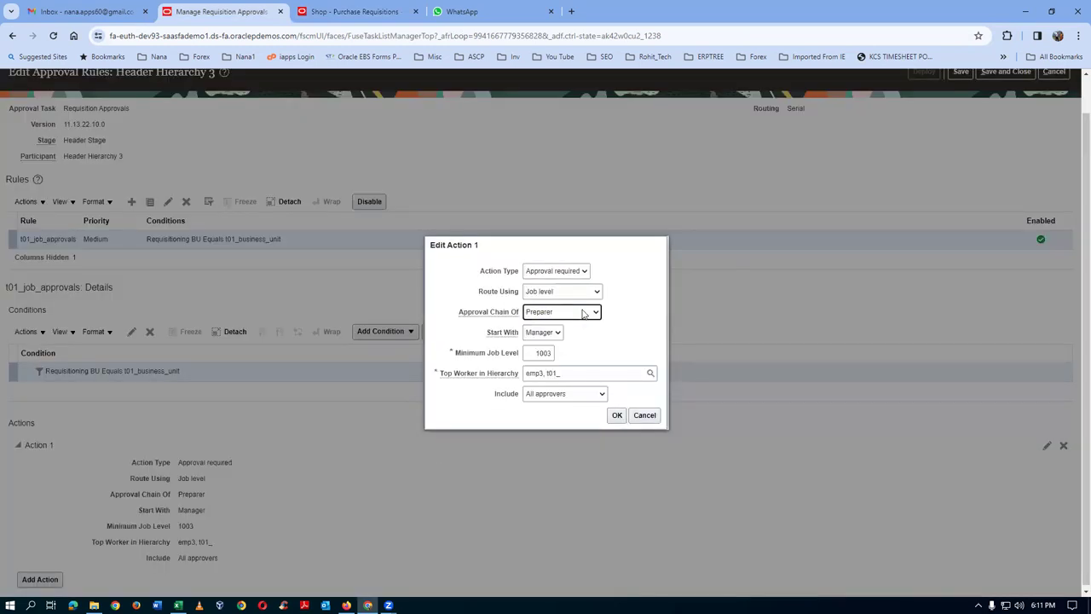
left_click(531, 337)
left_click(540, 352)
left_click(550, 354)
key("BackSpace")
type("2")
key("Tab")
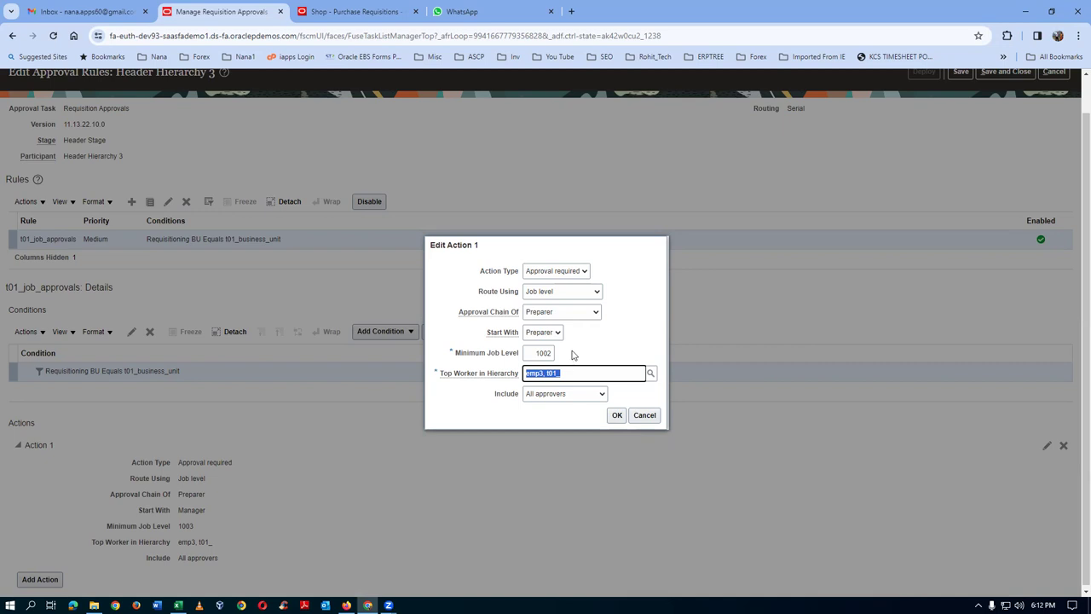
left_click(617, 415)
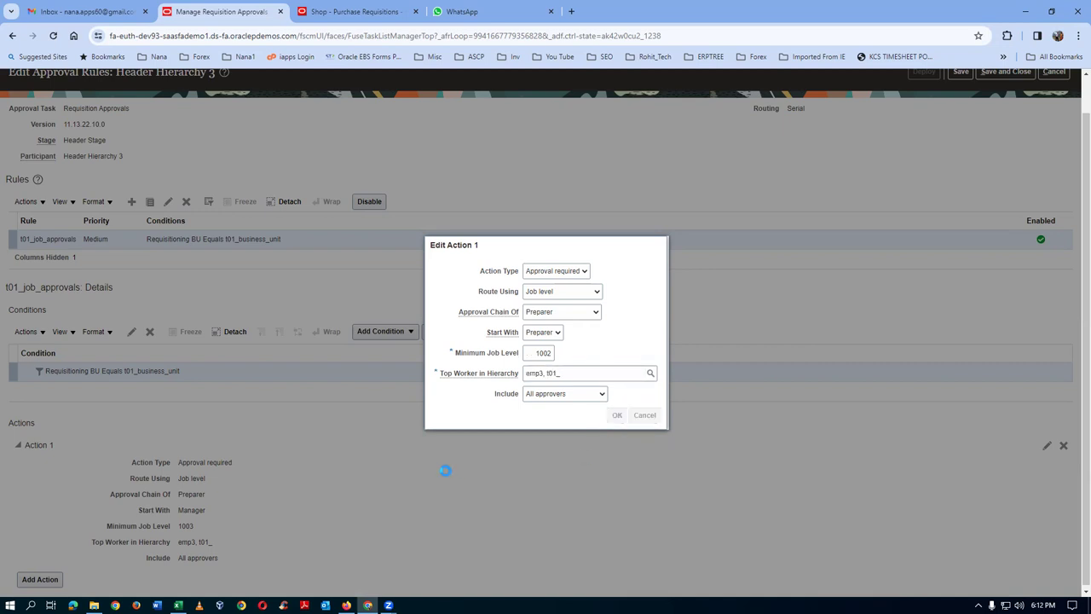
- Save and deploy the updated approval rules, then return to requisition 1001
left_click(961, 111)
left_click(919, 112)
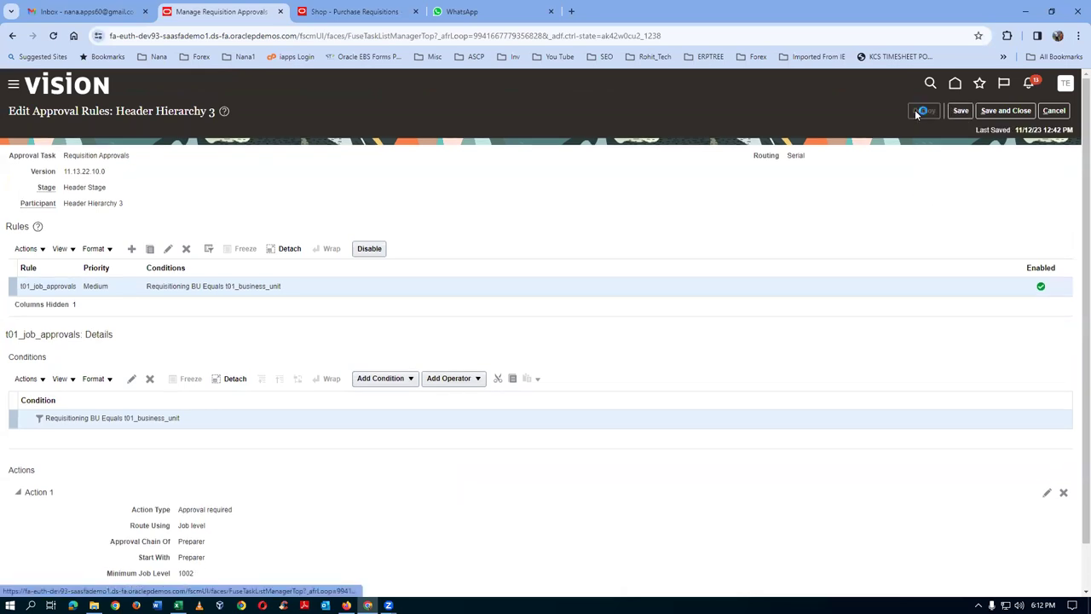
left_click(671, 346)
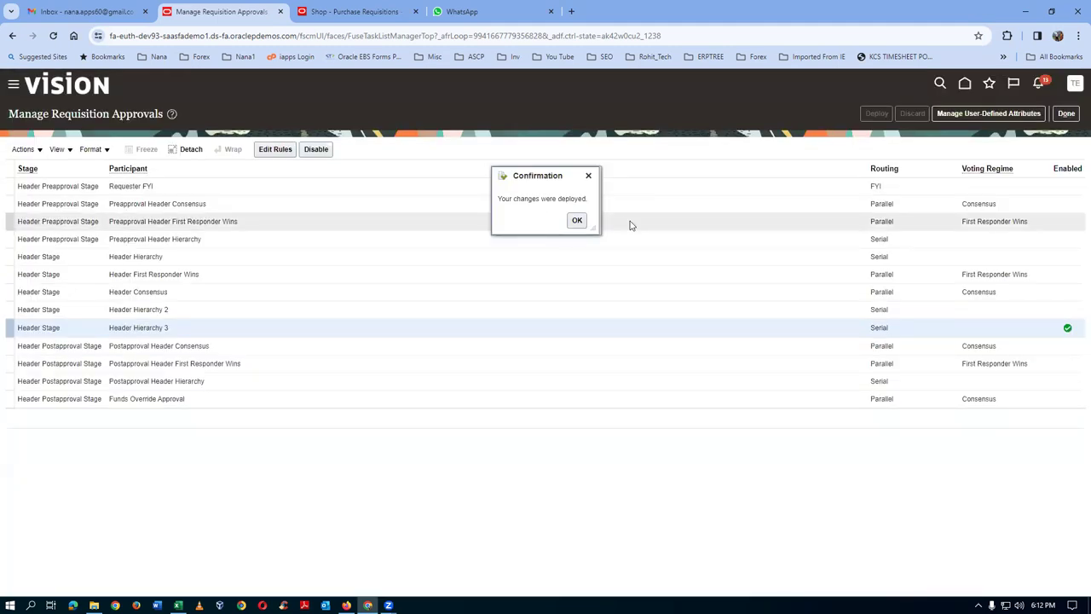
left_click(577, 220)
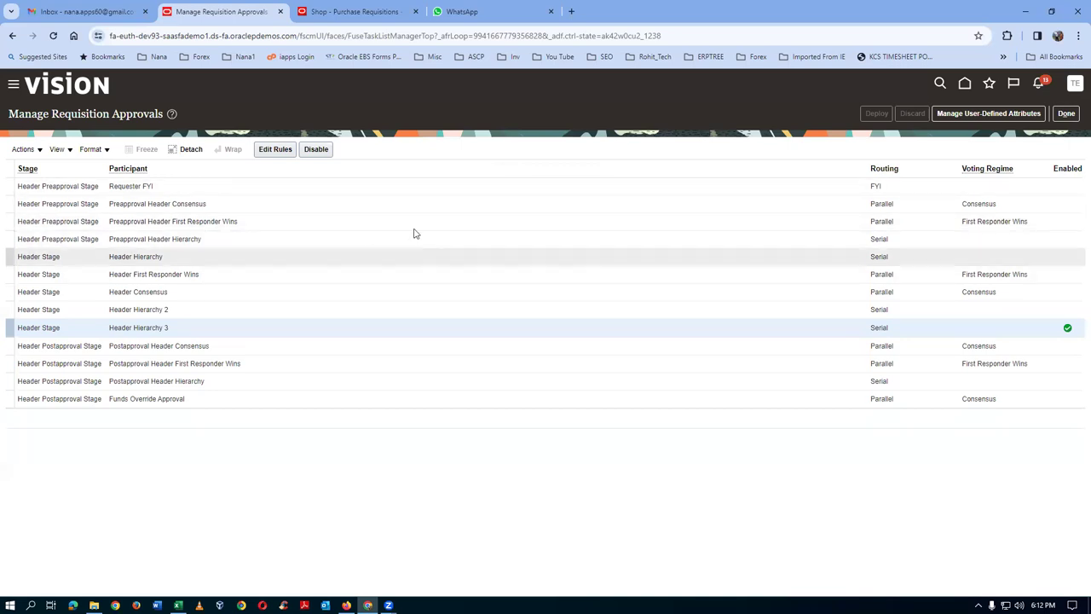
left_click(366, 12)
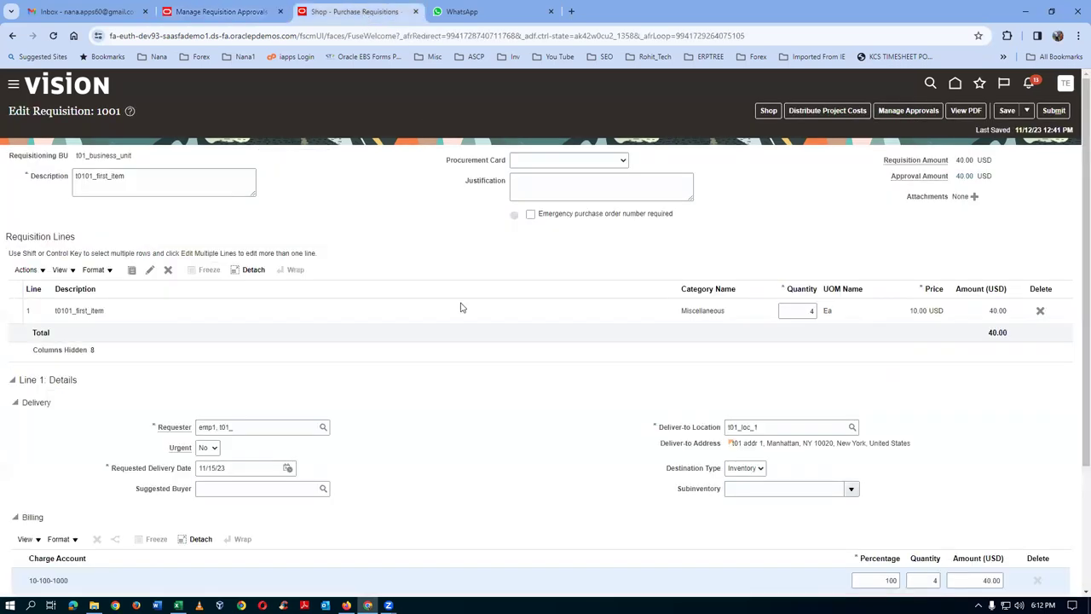
- Save requisition 1001, recheck its approvers in Manage Approvals, and return to the shopping page
left_click(1007, 110)
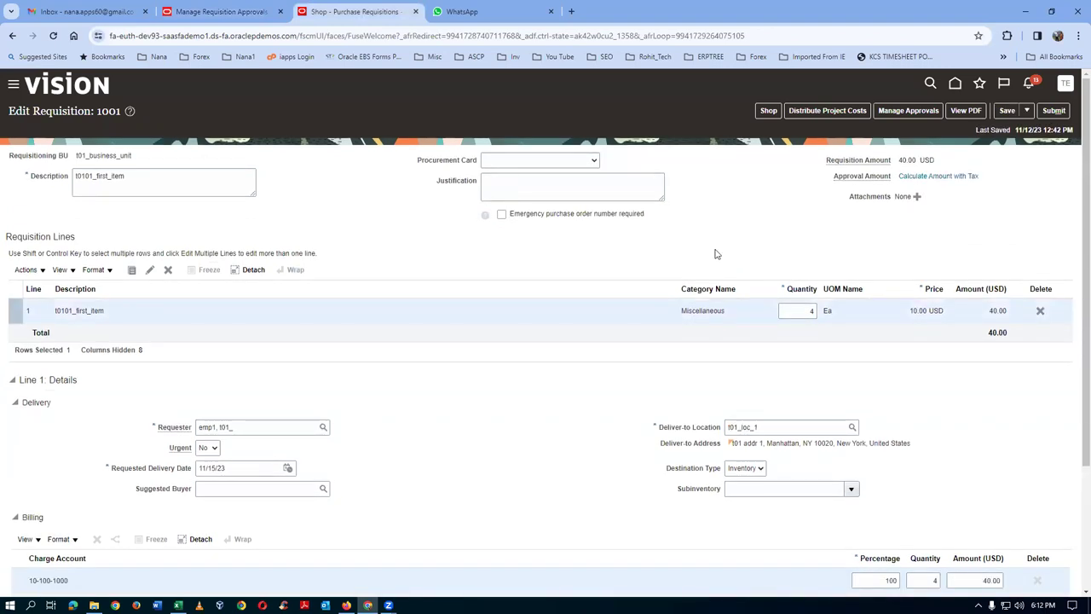
left_click(926, 115)
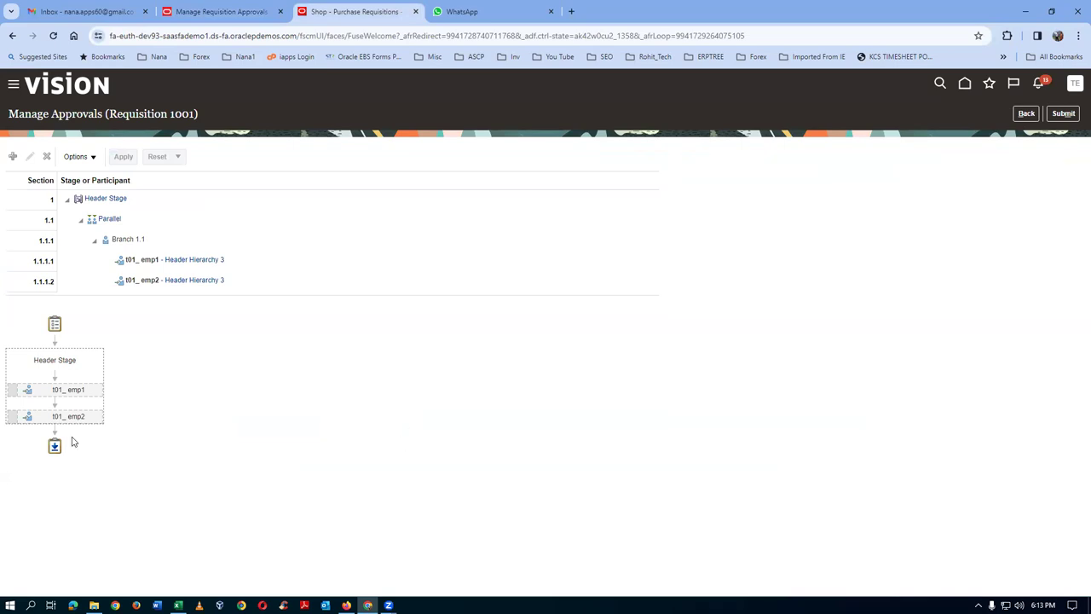
mouse_move(88, 424)
left_click(1024, 115)
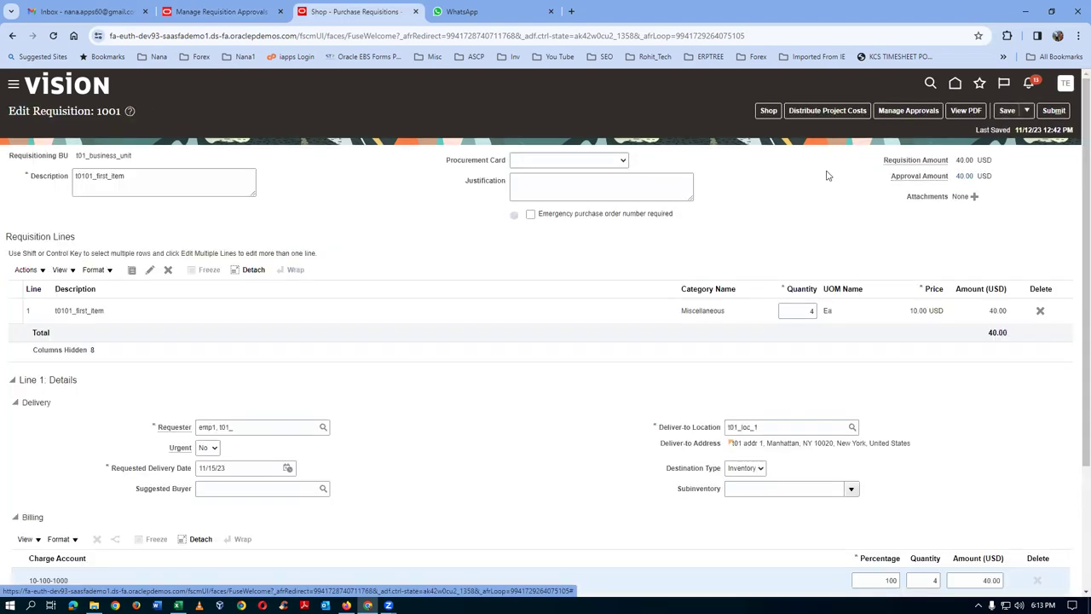
left_click(766, 112)
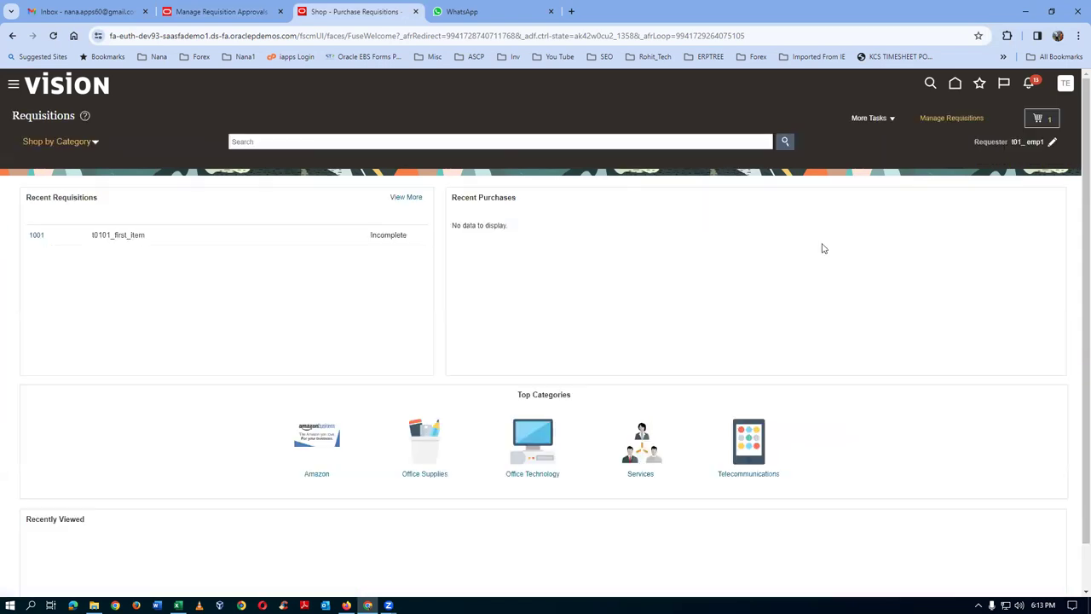
- Confirm the cart is empty, then open Setup and Maintenance with its task search panel
left_click(1050, 124)
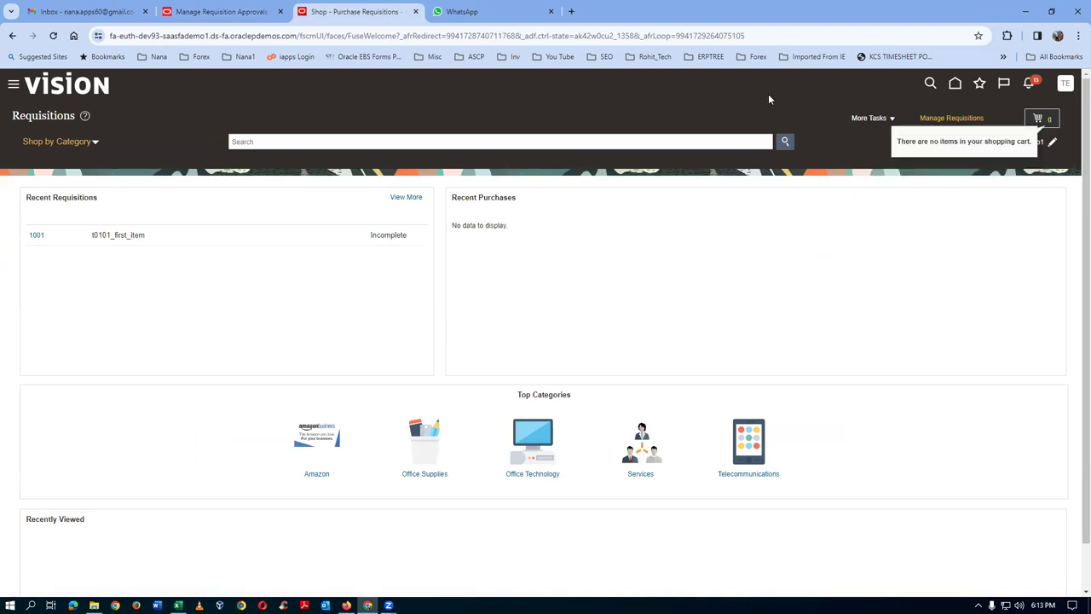
left_click(1064, 84)
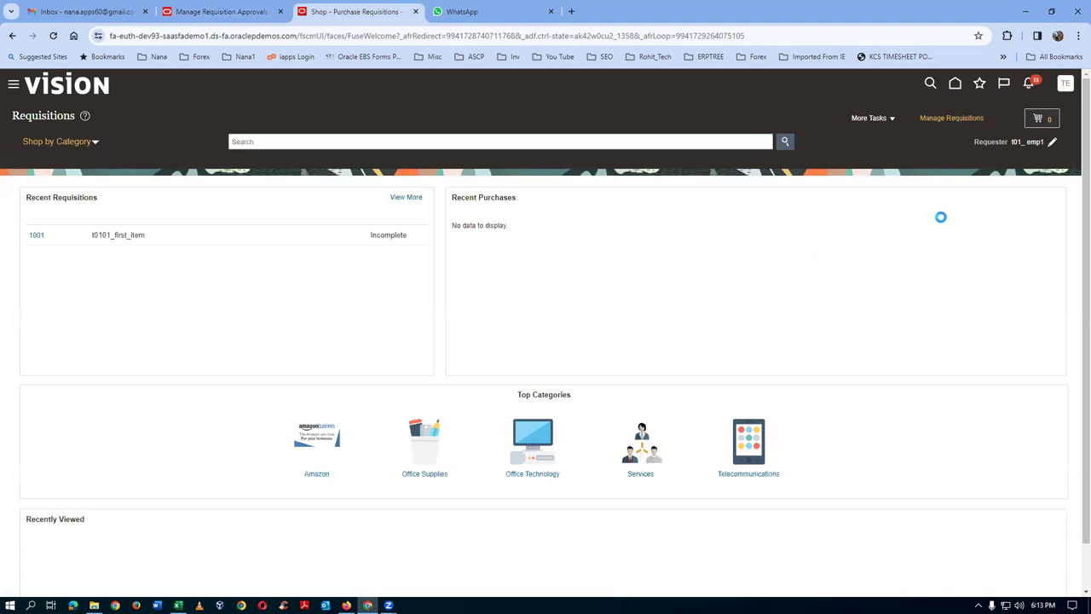
left_click(877, 255)
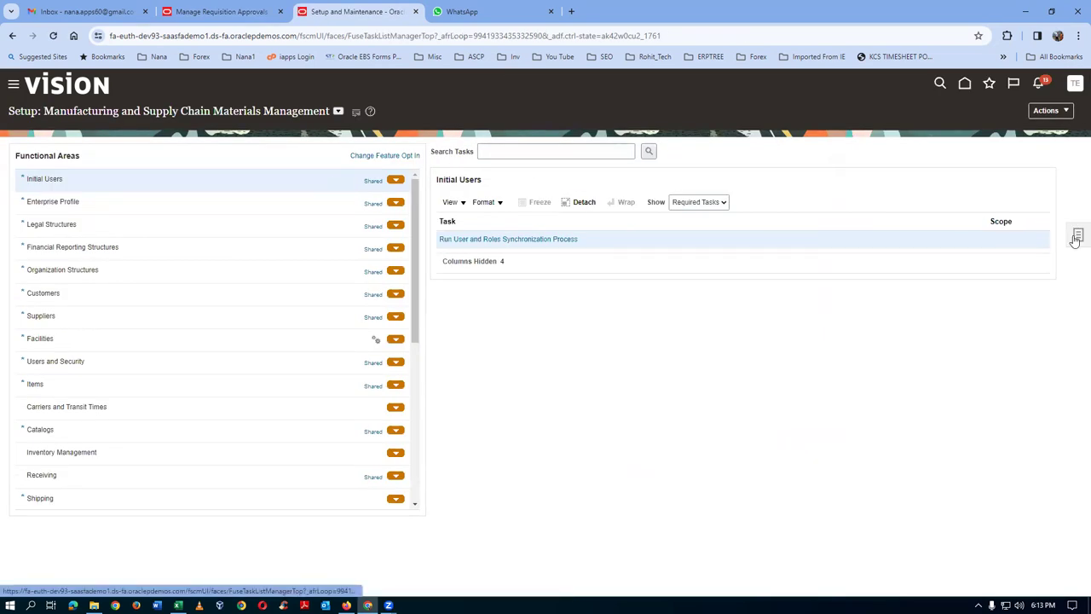
left_click(1076, 236)
left_click(929, 242)
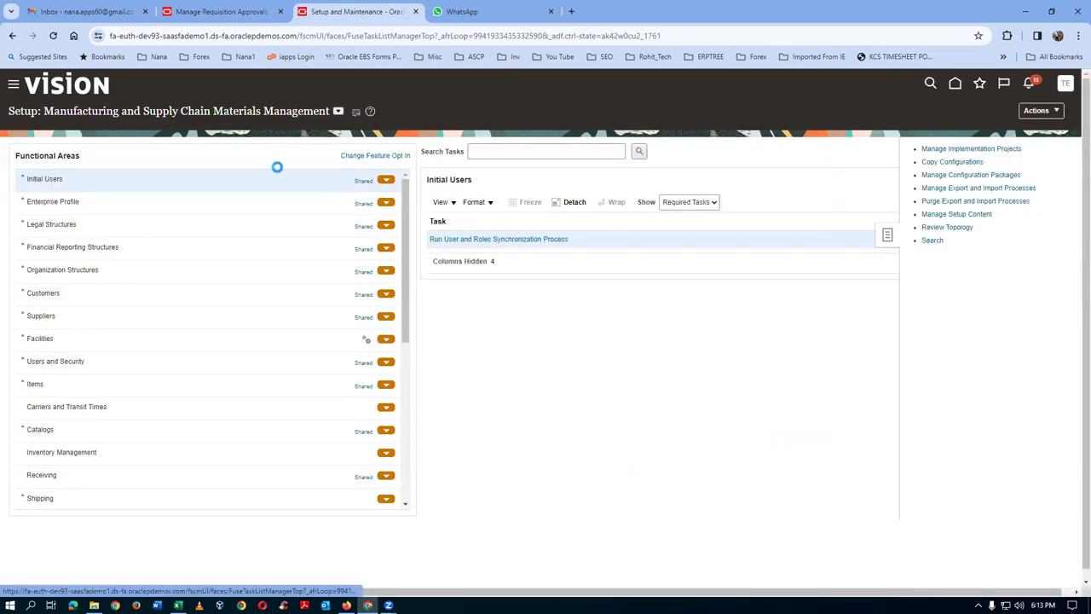
left_click(260, 152)
- Search tasks for 'man%pos%tree%' and open Manage Position Trees
type("man")
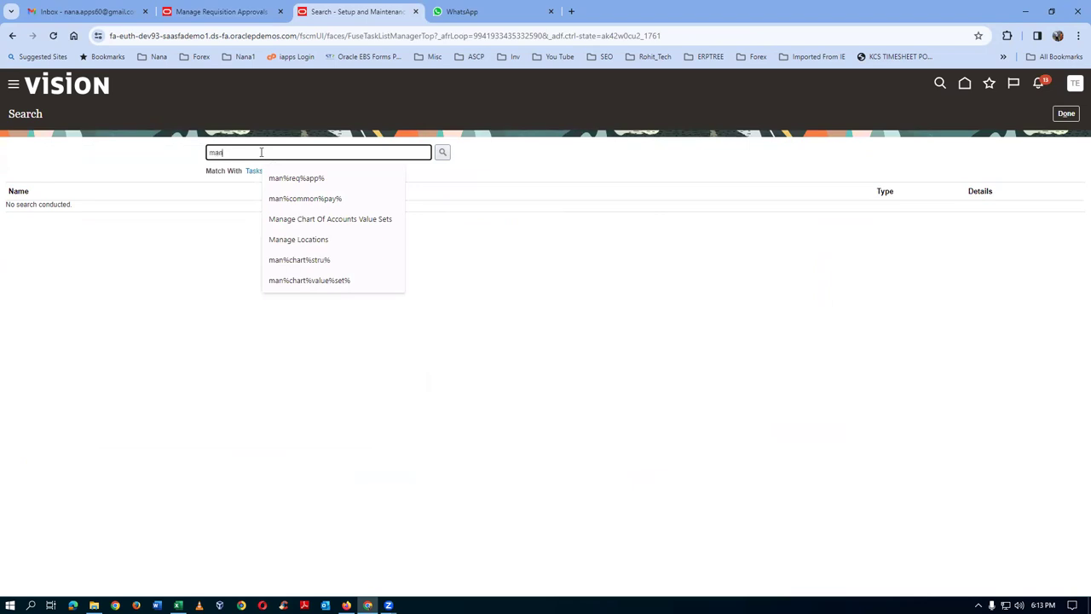
type("%pos%tree%")
key("Return")
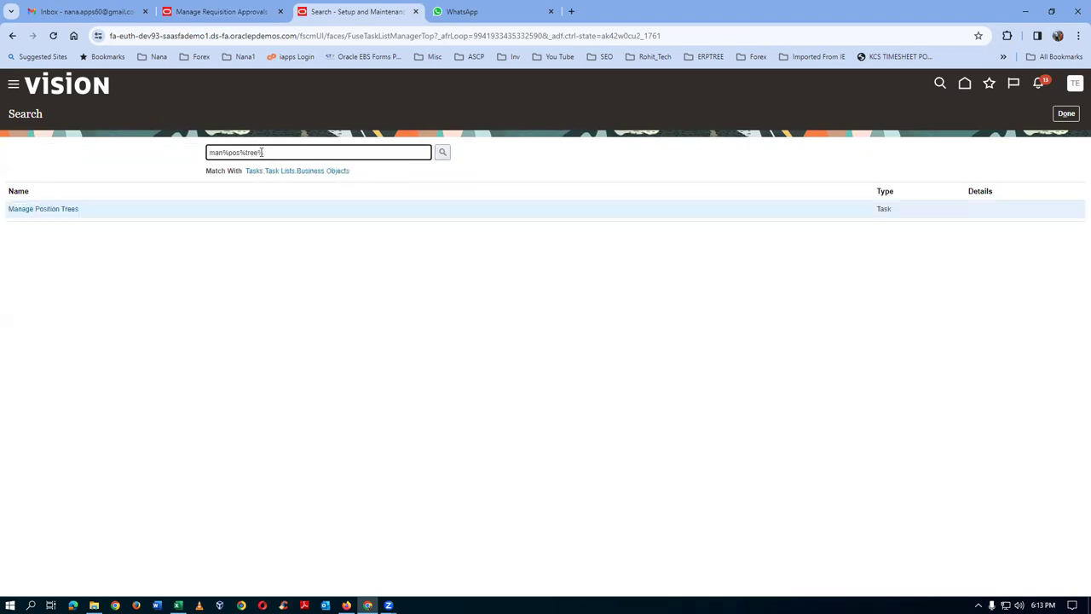
left_click(25, 211)
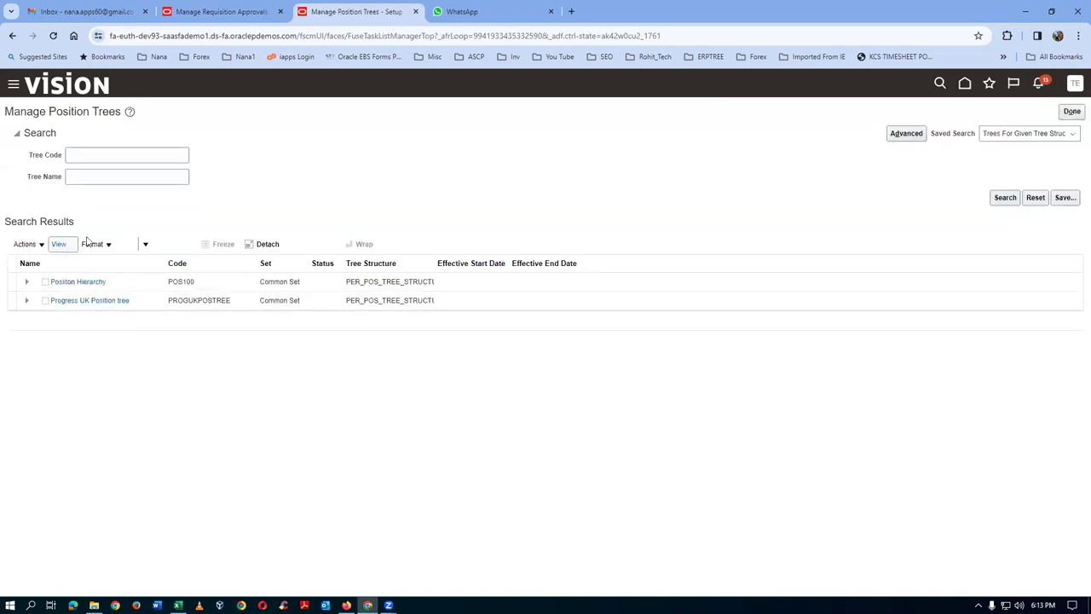
- Create position tree t01_pos_tree, with t01_pos_tree as code and description, and submit it
left_click(130, 245)
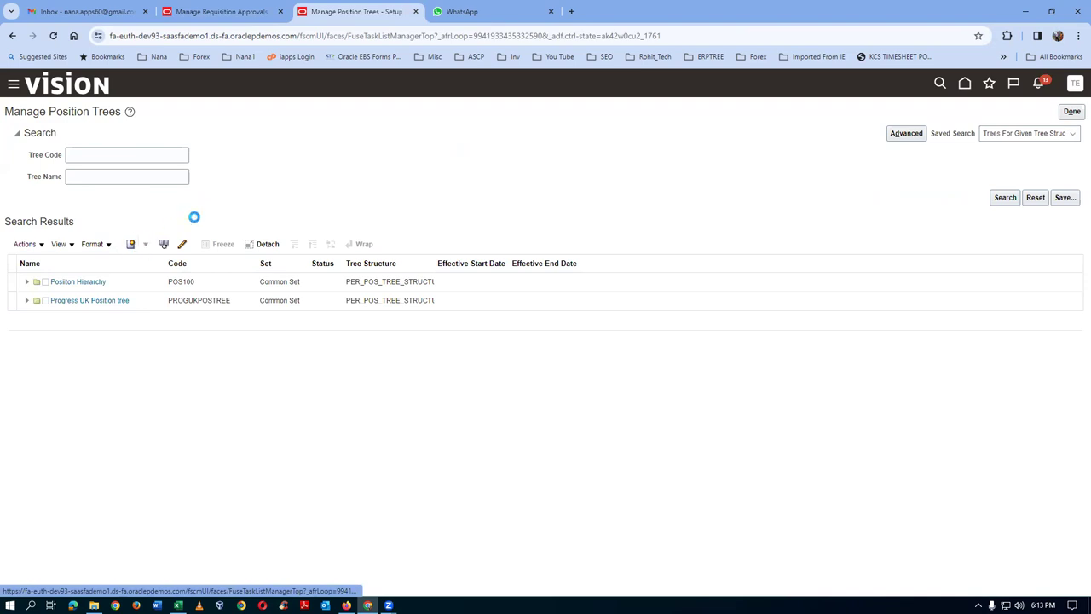
left_click(234, 178)
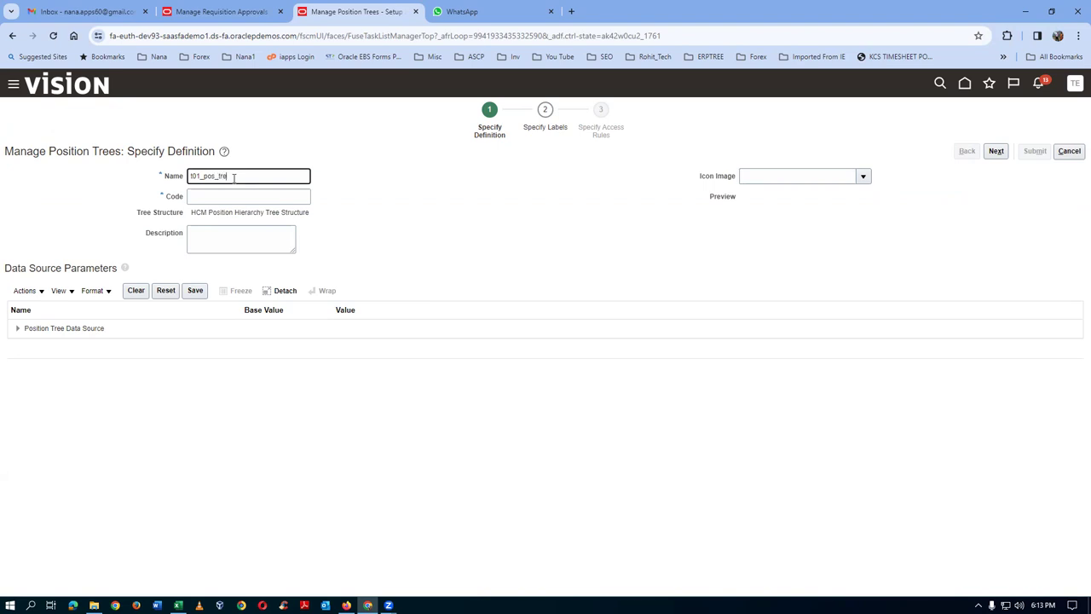
key("ctrl+a")
key("ctrl+c")
left_click(229, 196)
key("ctrl+v")
left_click(217, 238)
key("ctrl+v")
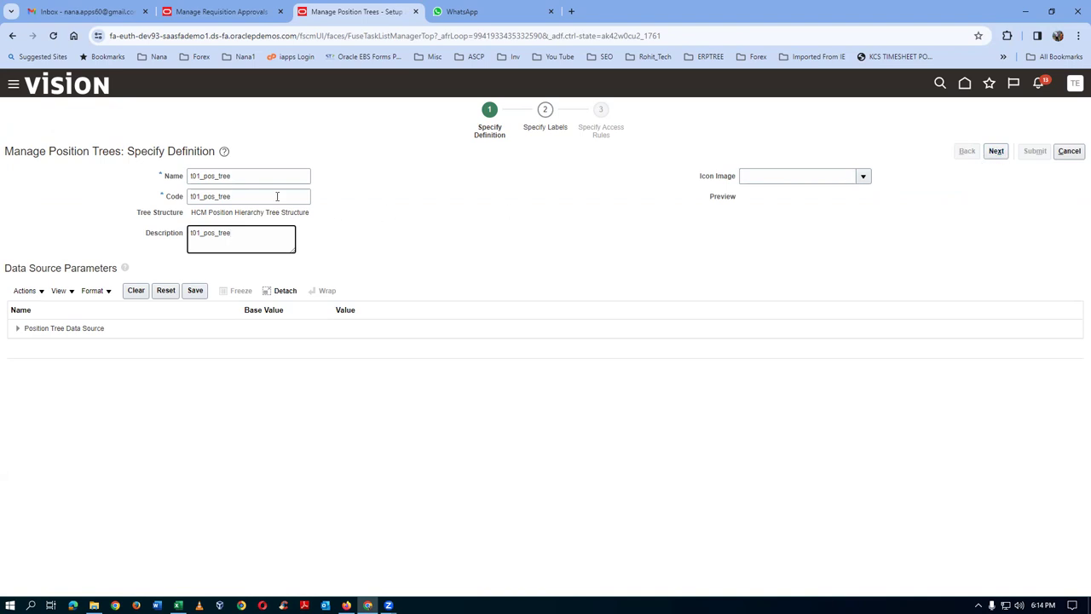
left_click(996, 151)
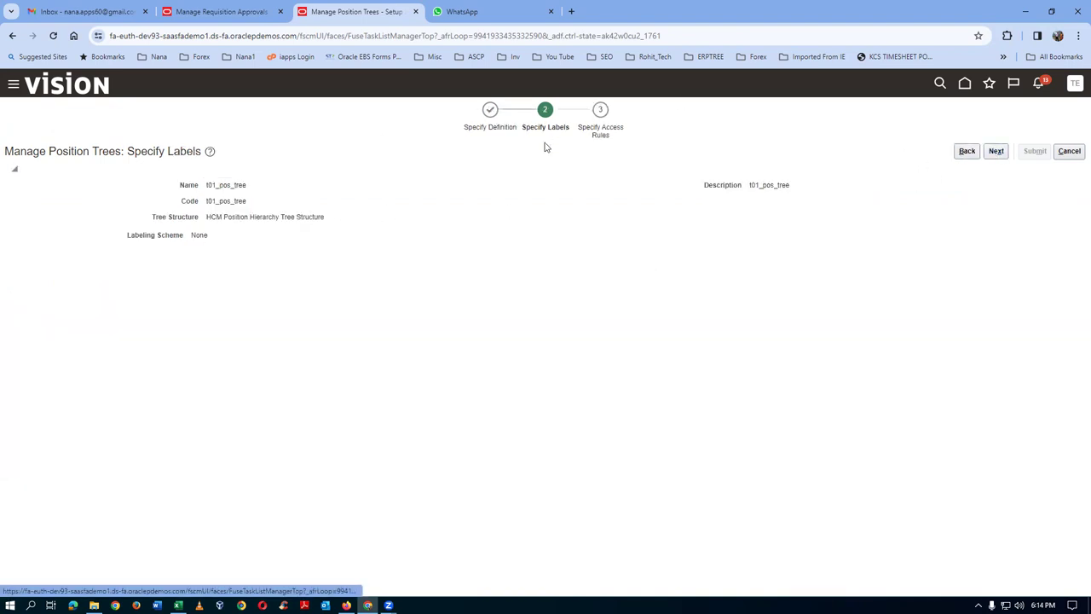
left_click(1001, 153)
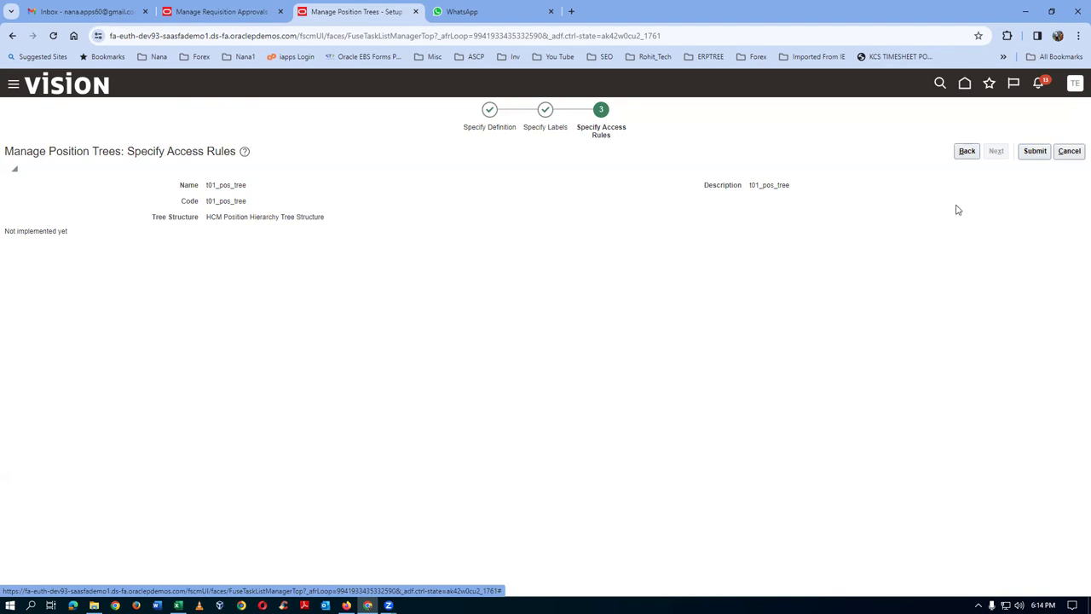
left_click(1033, 152)
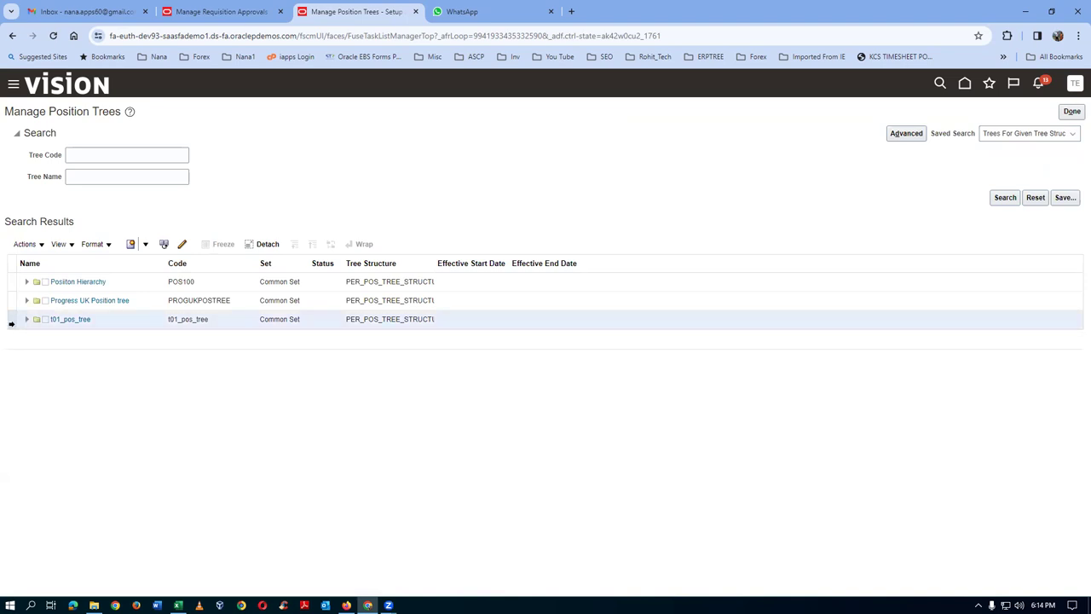
- Start a t01_pos_tree version named t01_tree_version, with that name as description and note
left_click(11, 323)
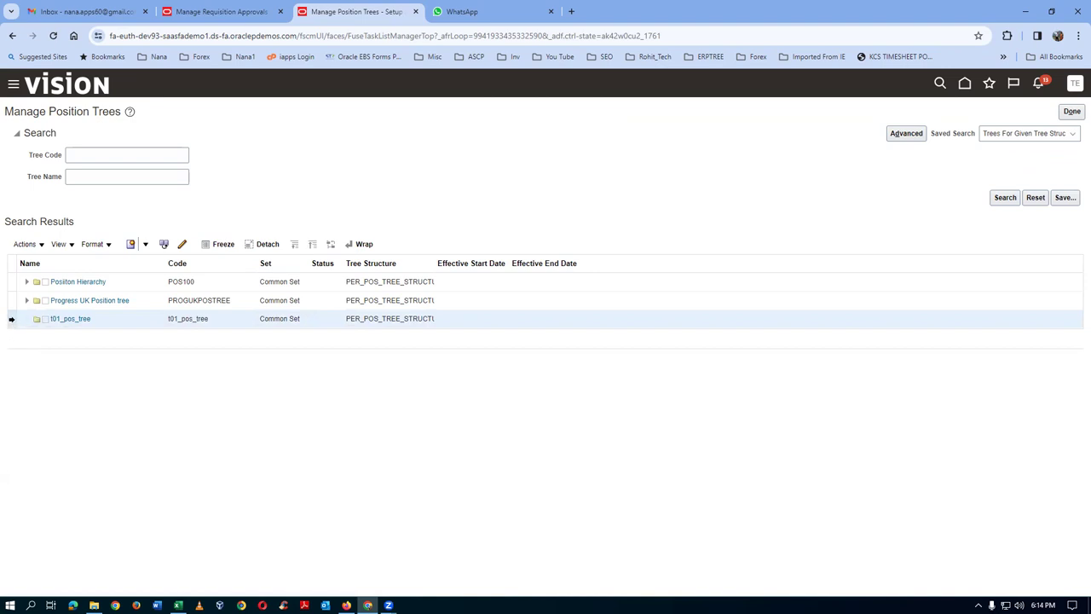
left_click(23, 244)
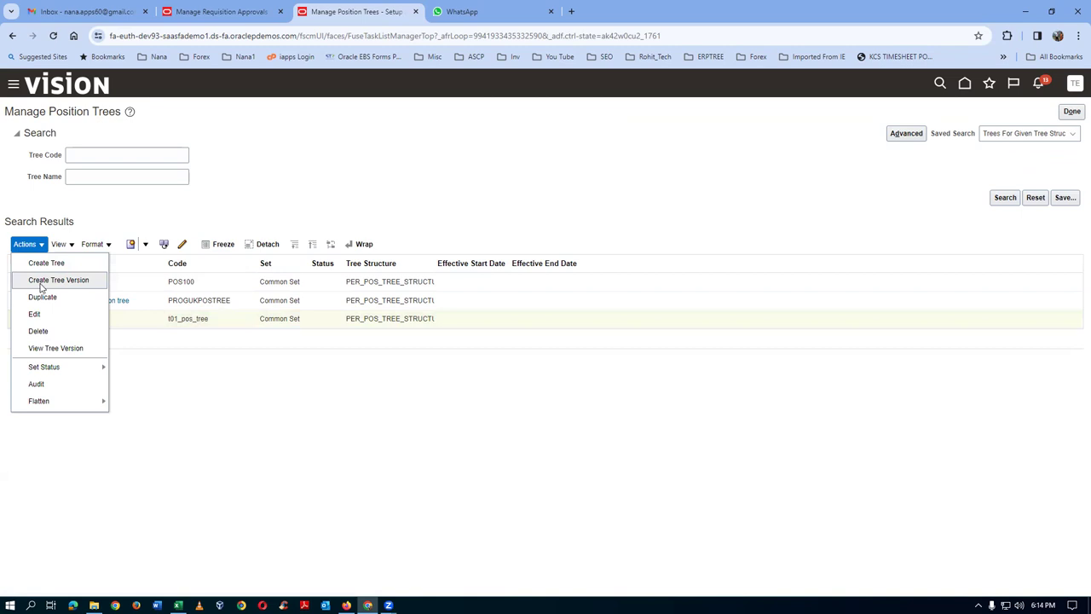
left_click(40, 284)
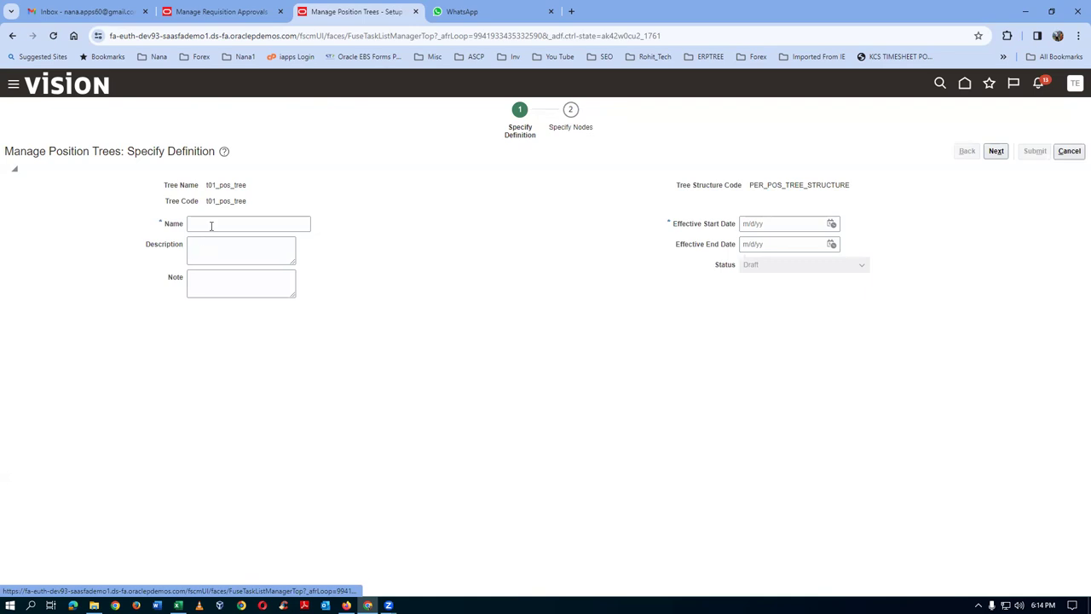
left_click(211, 226)
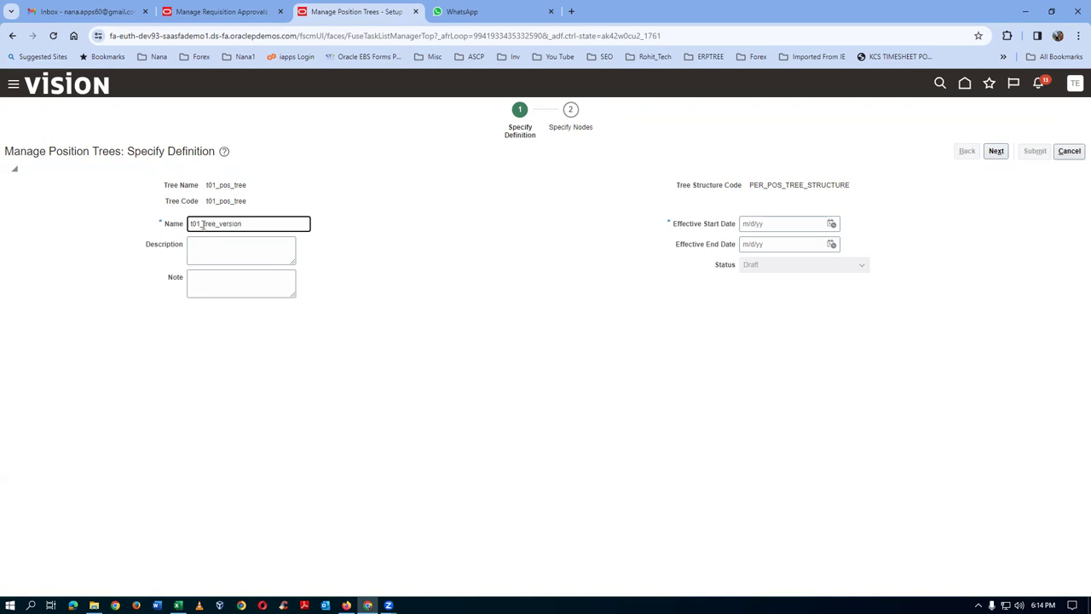
key("ctrl+a")
key("ctrl+c")
left_click(206, 251)
key("ctrl+v")
left_click(228, 289)
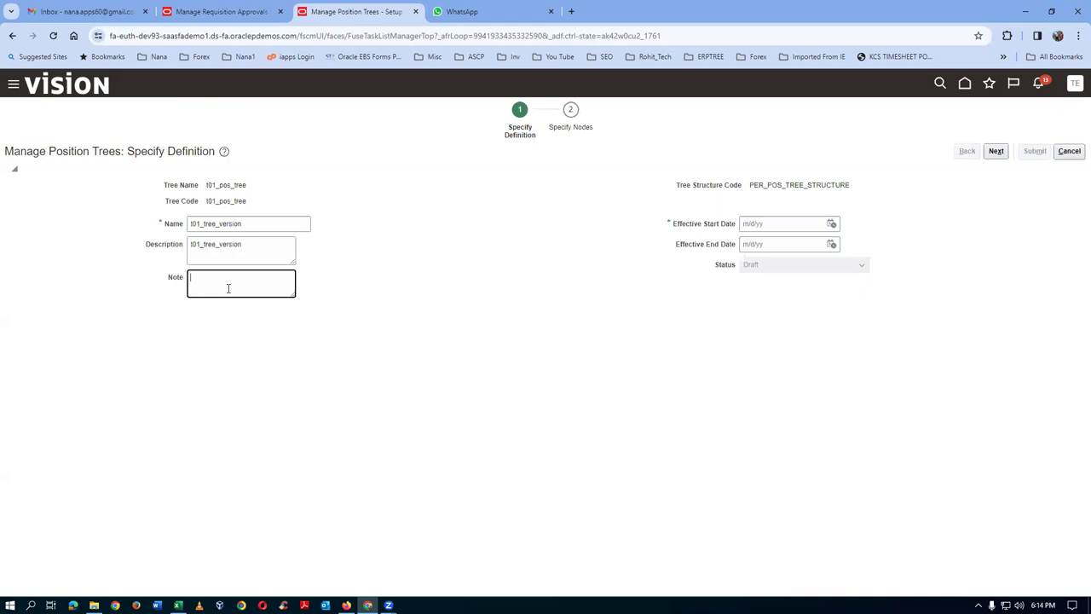
key("ctrl+v")
- Set the version effective from 11/11/23 to 11/14/24 and continue to Specify Nodes
left_click(777, 223)
left_click(831, 223)
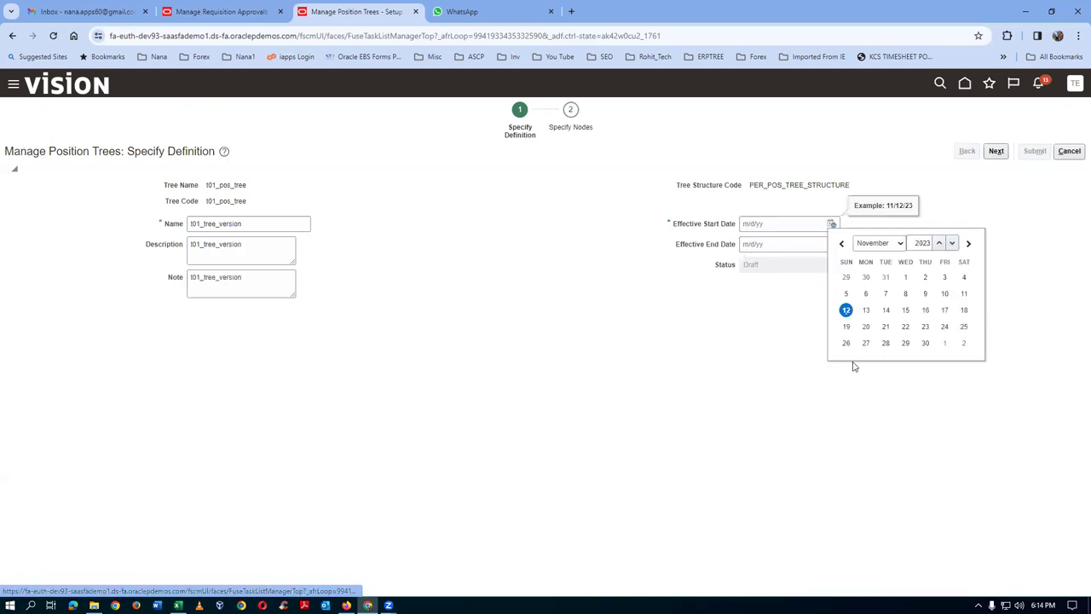
left_click(964, 293)
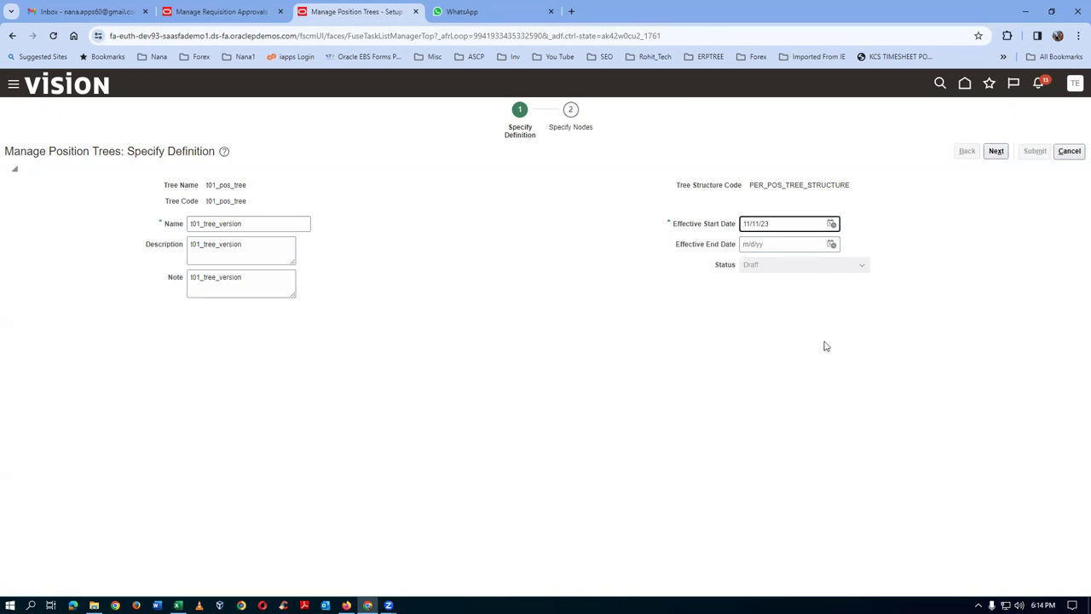
left_click(765, 247)
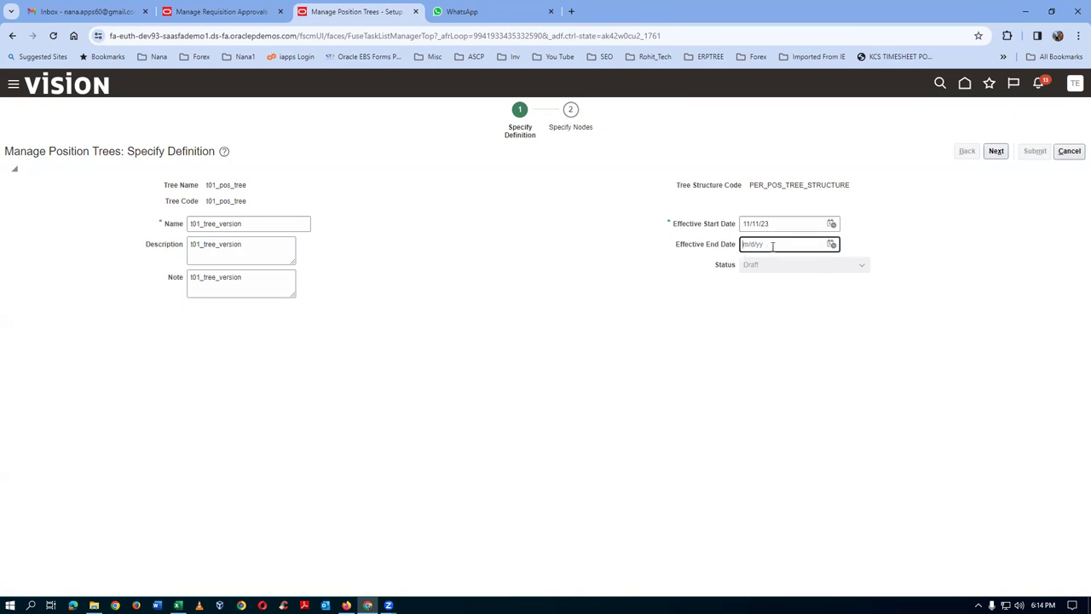
left_click(832, 245)
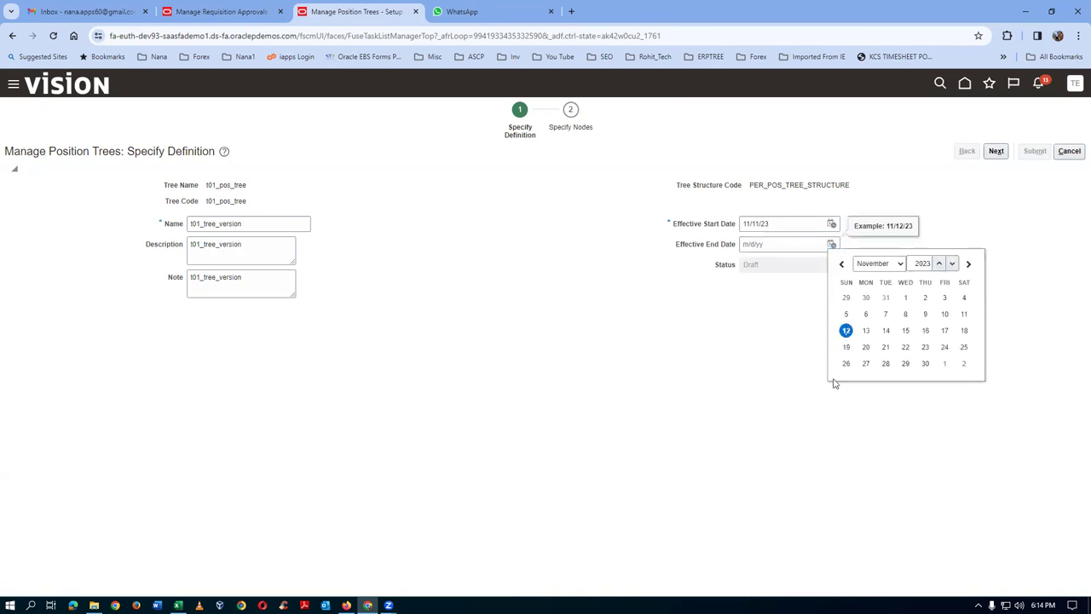
left_click(938, 264)
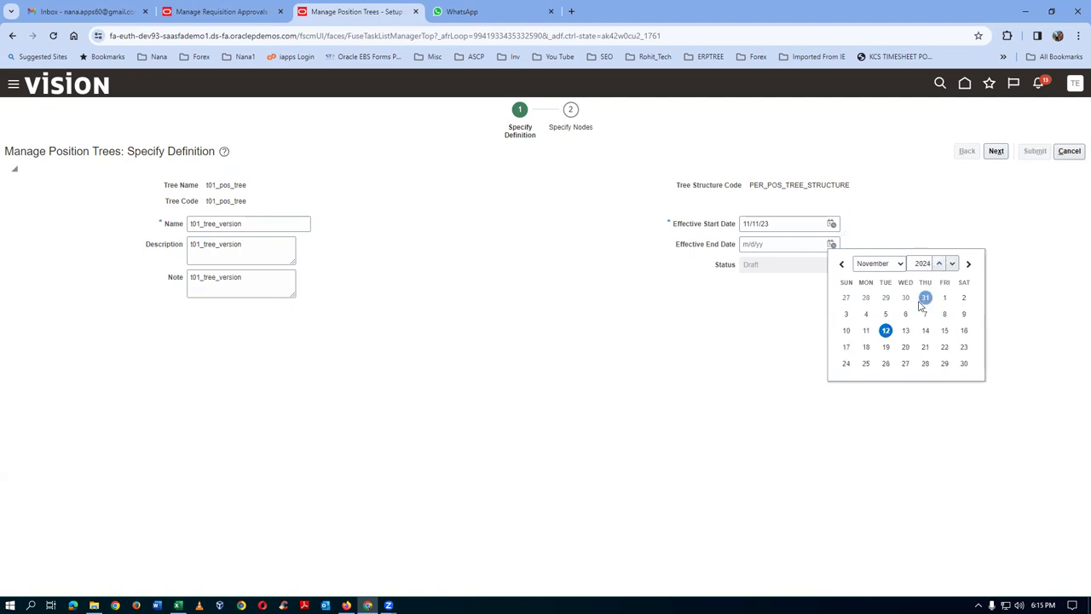
left_click(925, 331)
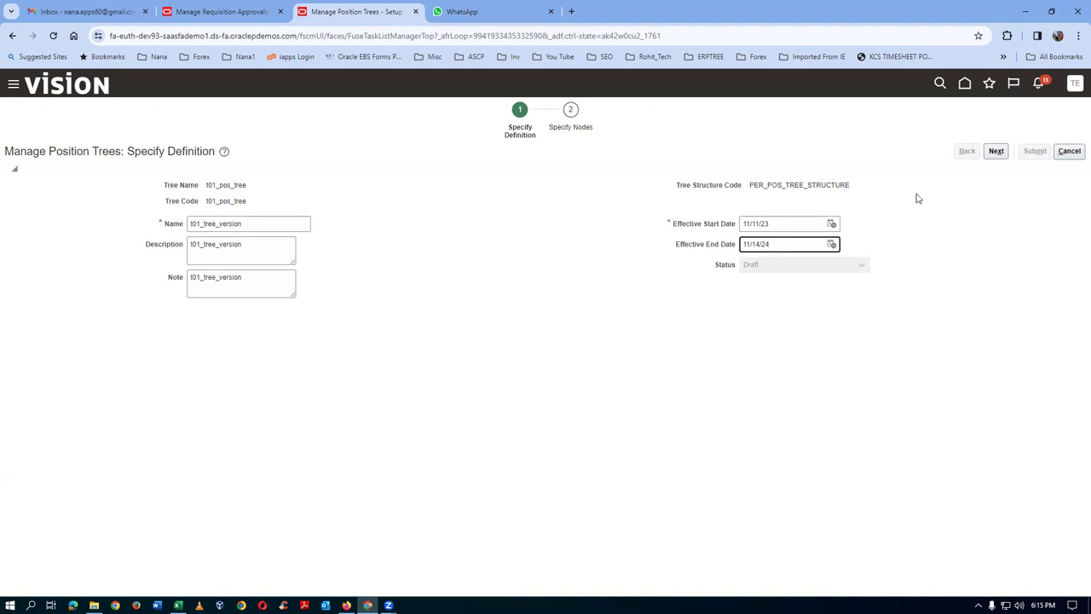
left_click(996, 151)
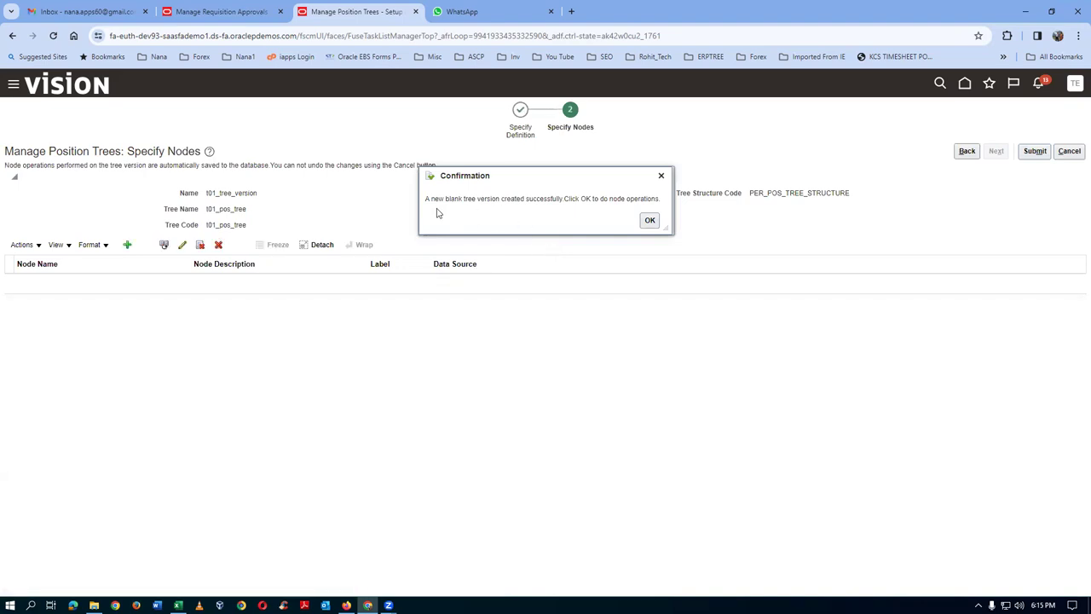
- Review and dismiss the tree version creation confirmation
left_click_drag(435, 199, 552, 199)
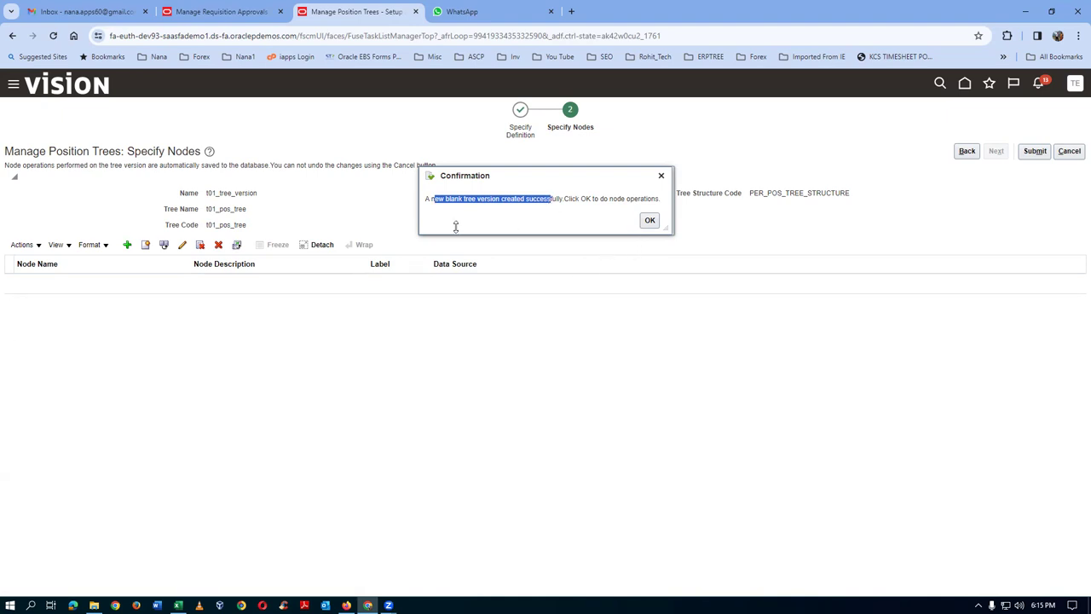
left_click(525, 222)
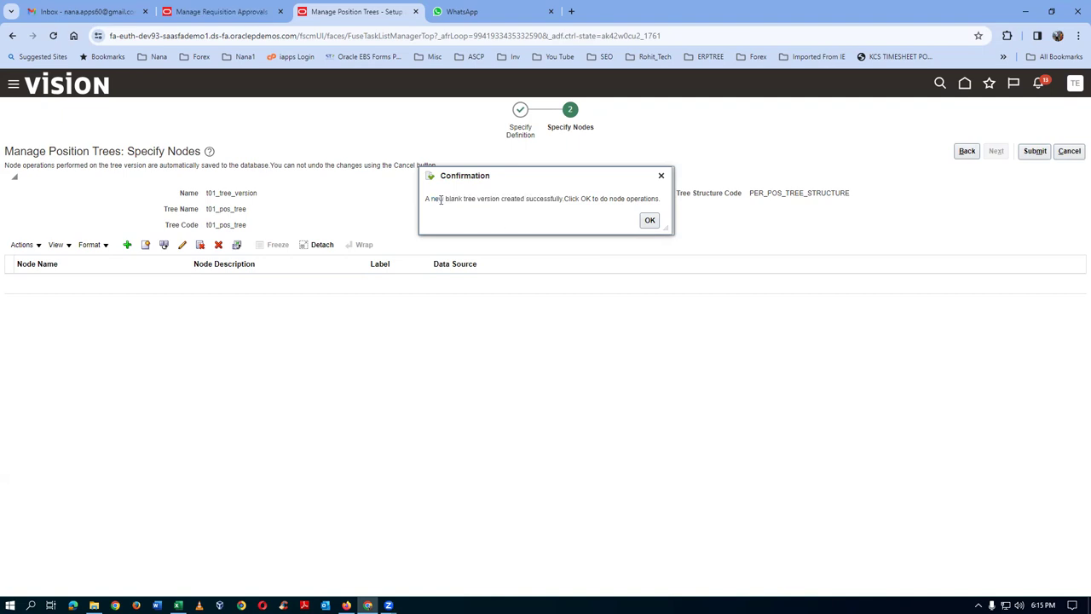
left_click_drag(439, 198, 528, 199)
left_click(650, 220)
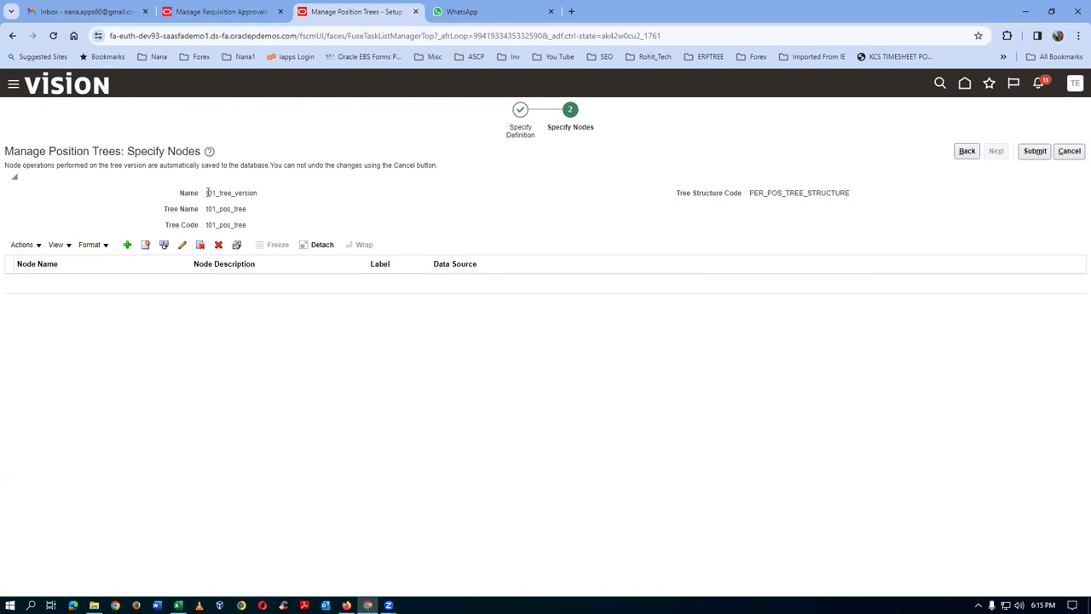
left_click_drag(207, 193, 255, 195)
left_click(312, 231)
- Add position t01_mgrm as the root node, found by searching positions for '101'
left_click(31, 246)
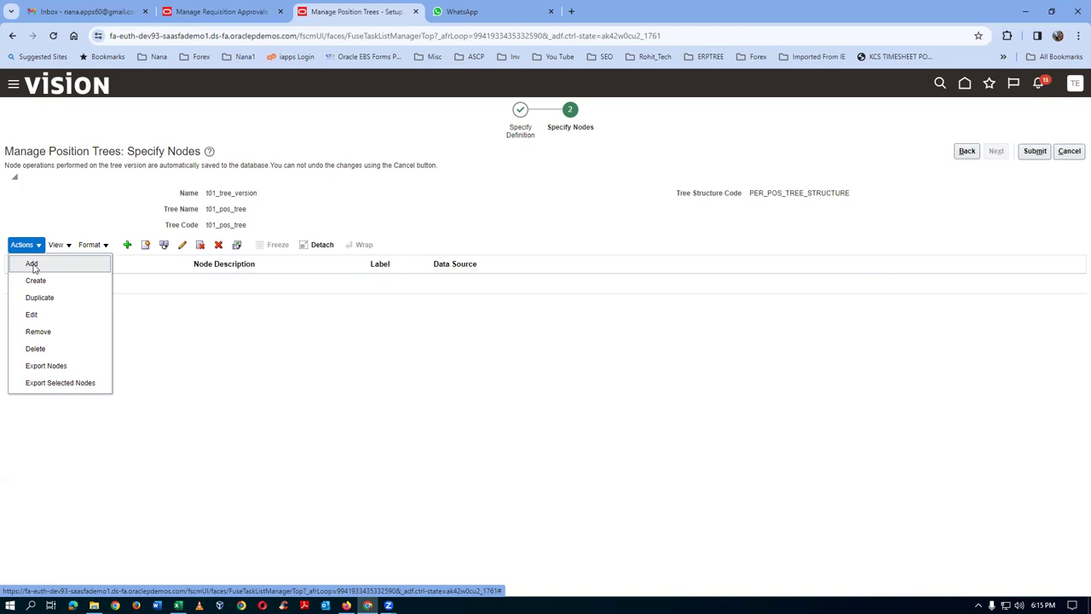
left_click(33, 265)
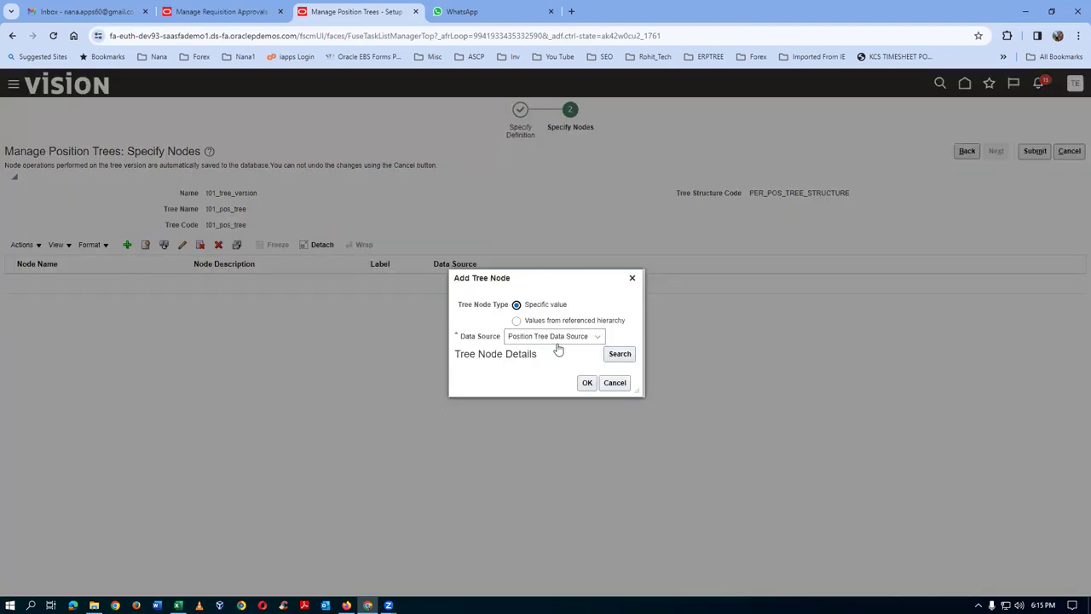
left_click(619, 355)
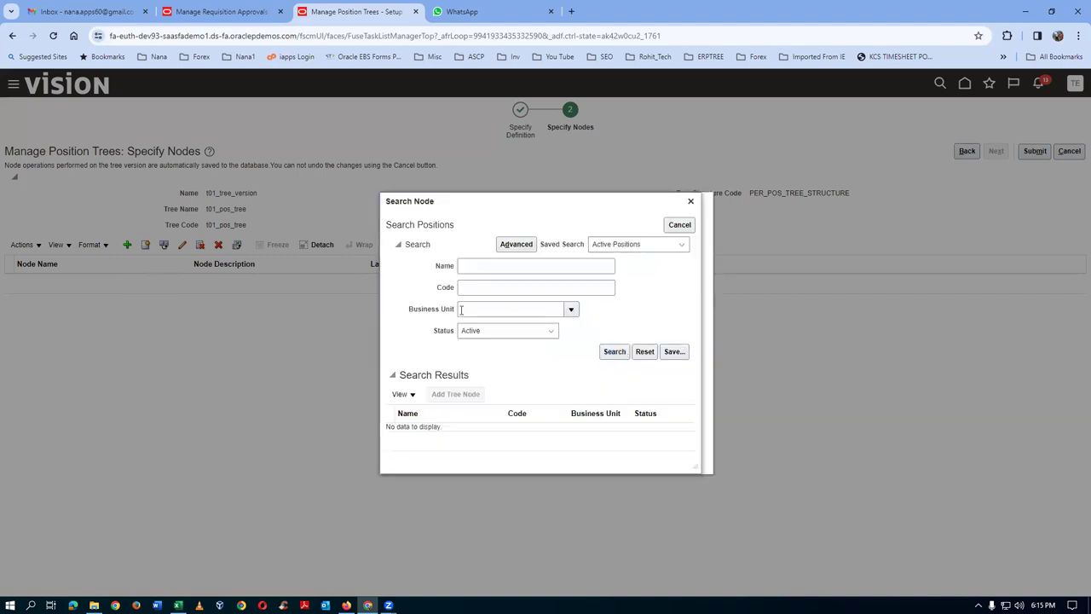
left_click(469, 268)
type("101")
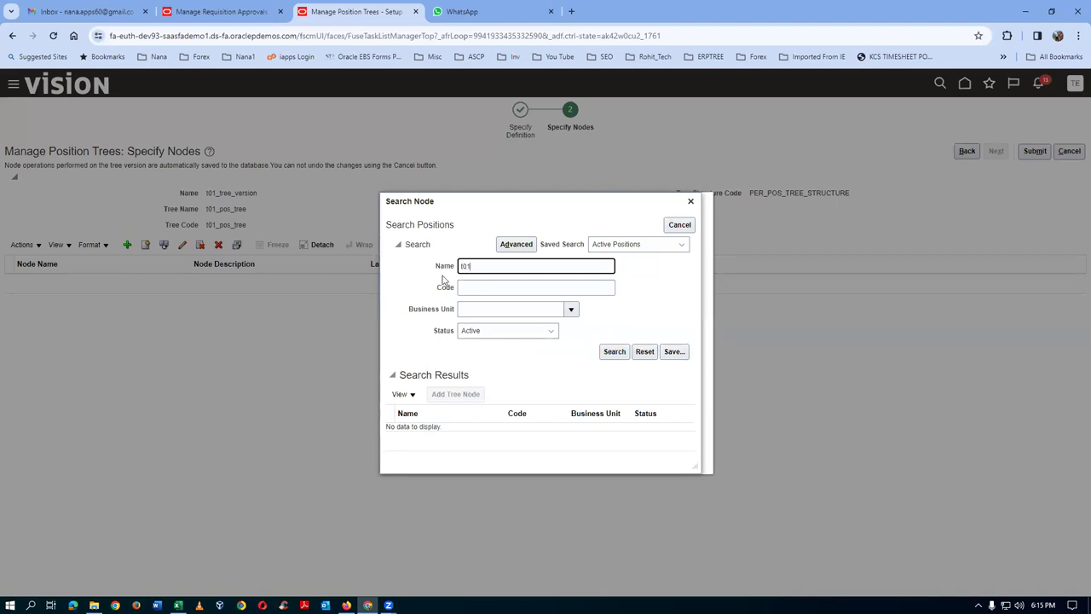
left_click(614, 352)
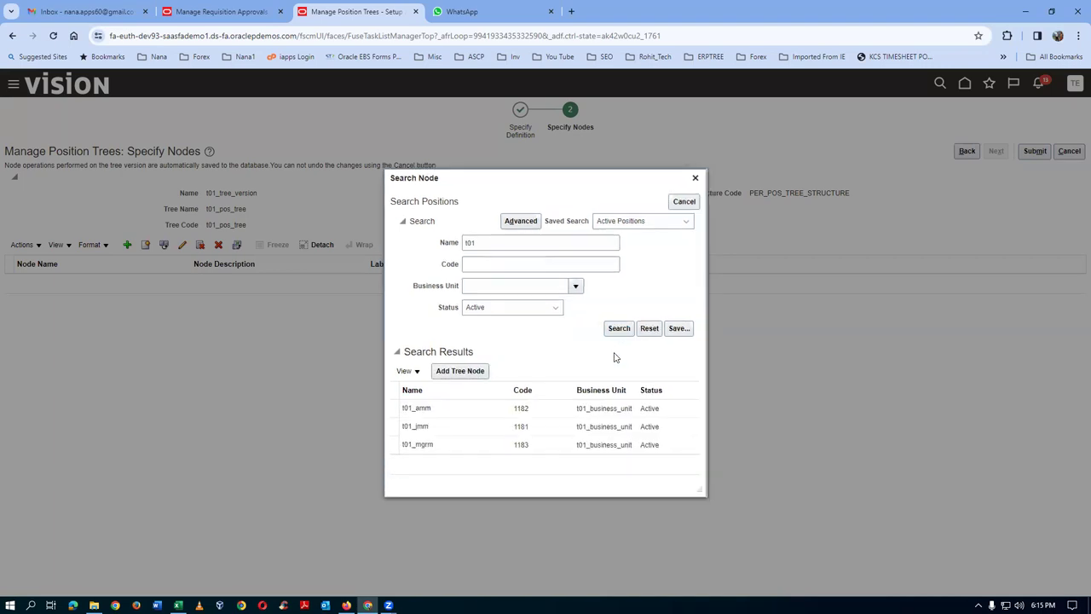
left_click(404, 450)
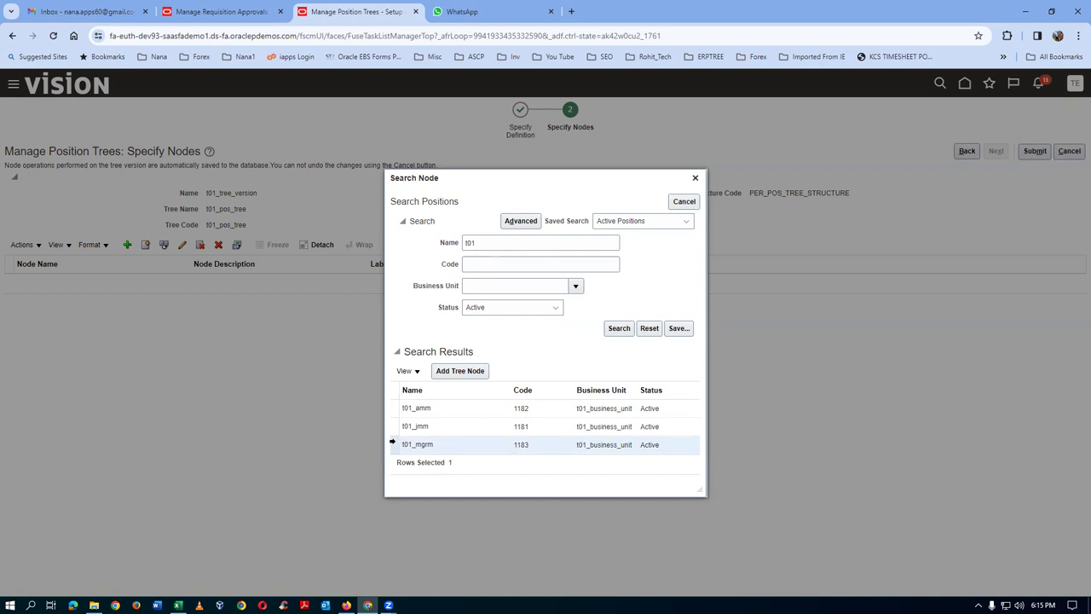
left_click(467, 376)
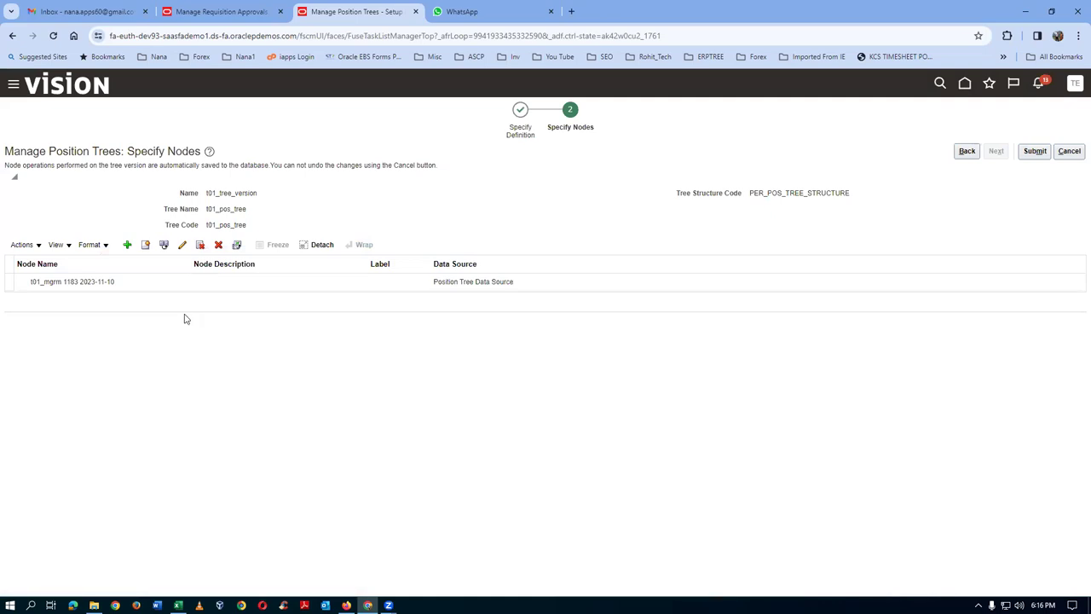
left_click(167, 291)
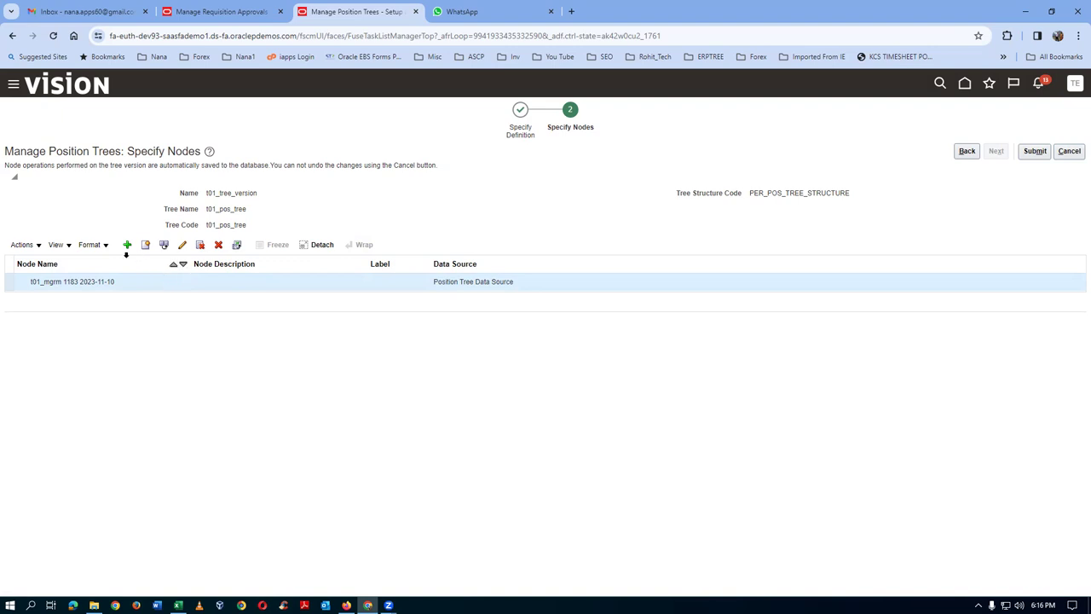
- Add position t01_amm as a child node under t01_mgrm
left_click(127, 244)
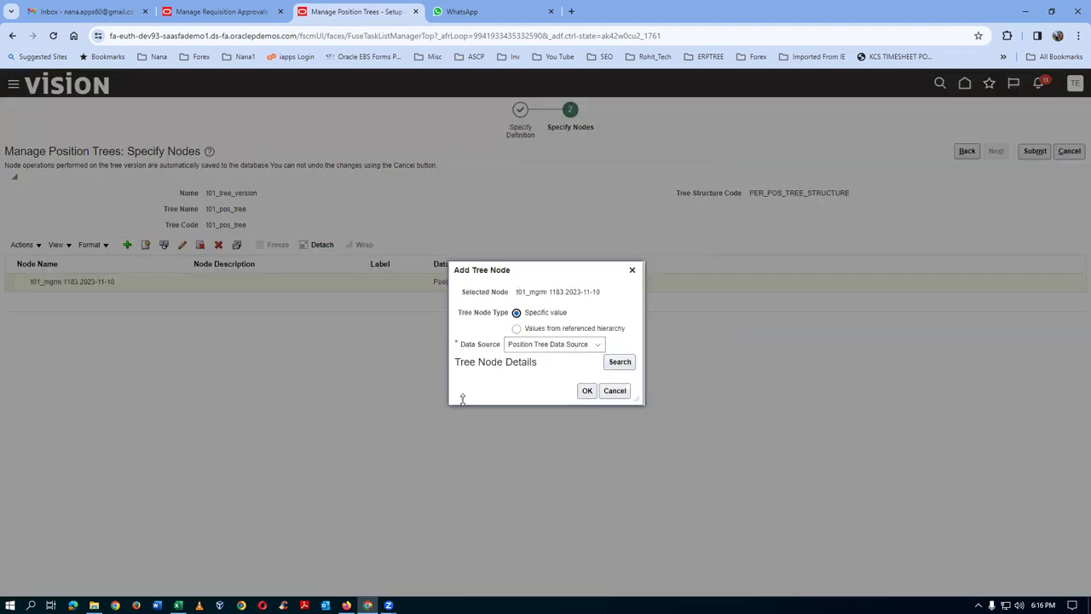
left_click(618, 361)
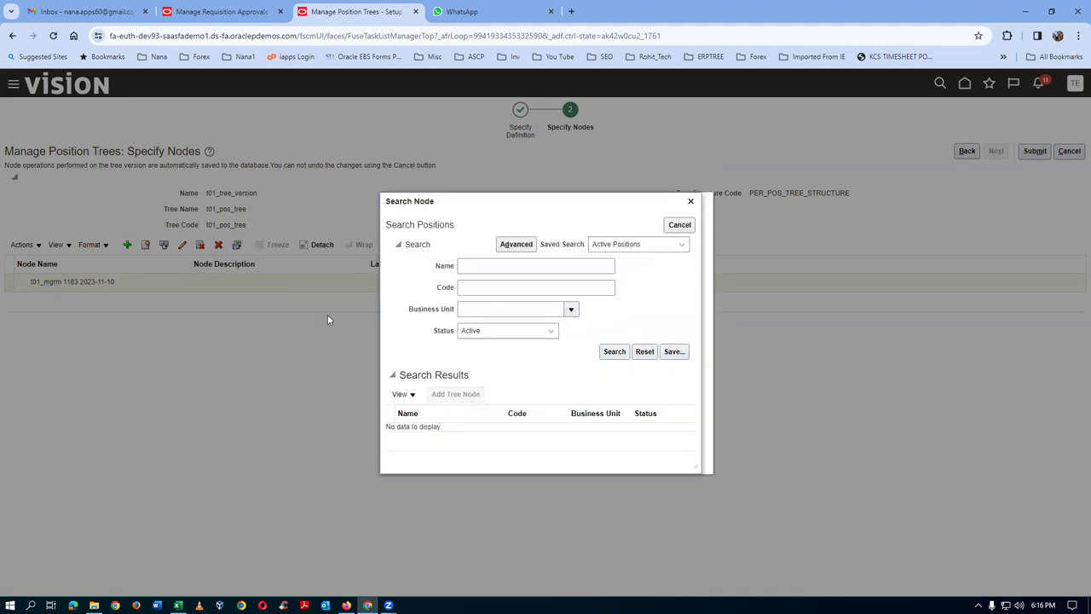
left_click(466, 265)
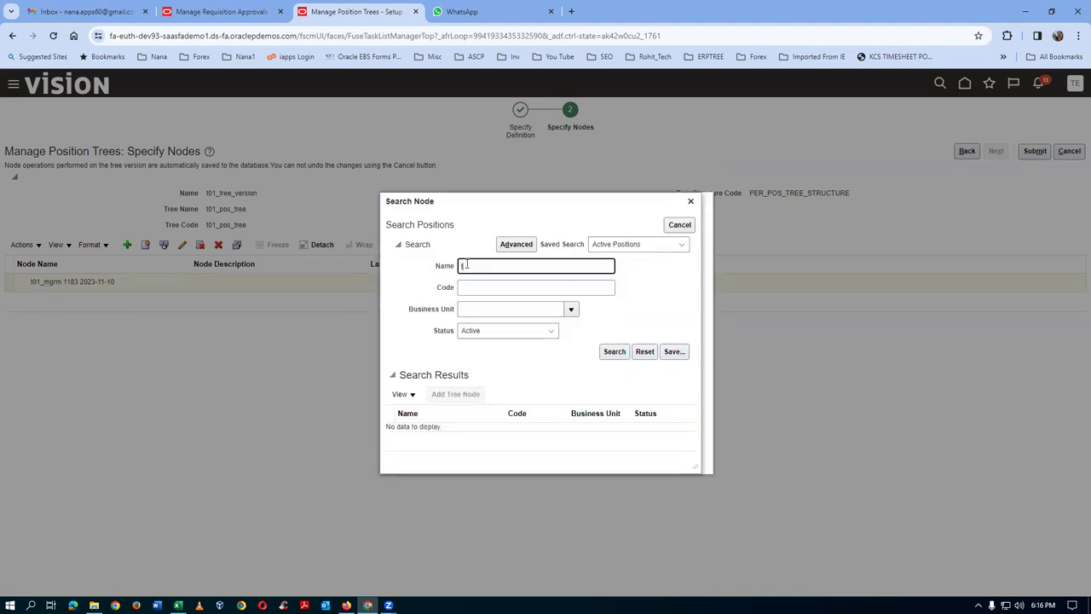
left_click(614, 351)
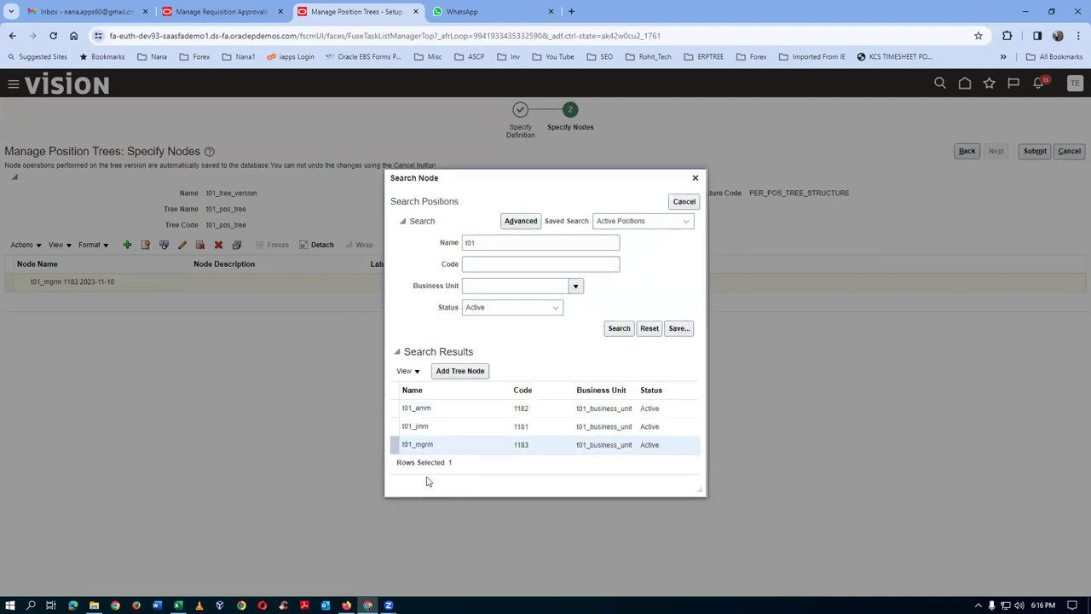
left_click(393, 410)
left_click(454, 374)
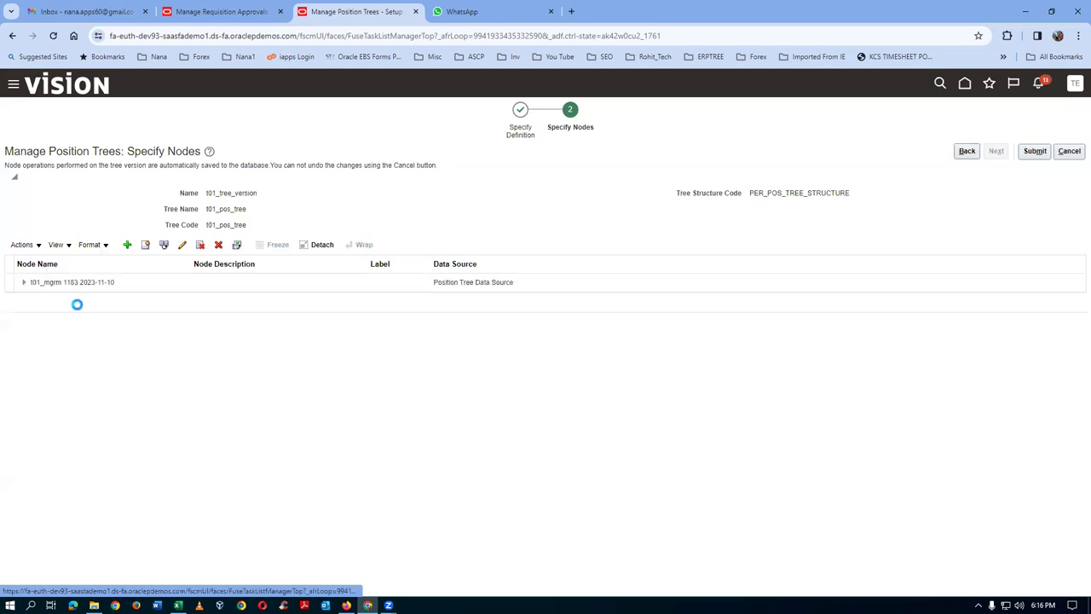
left_click(23, 284)
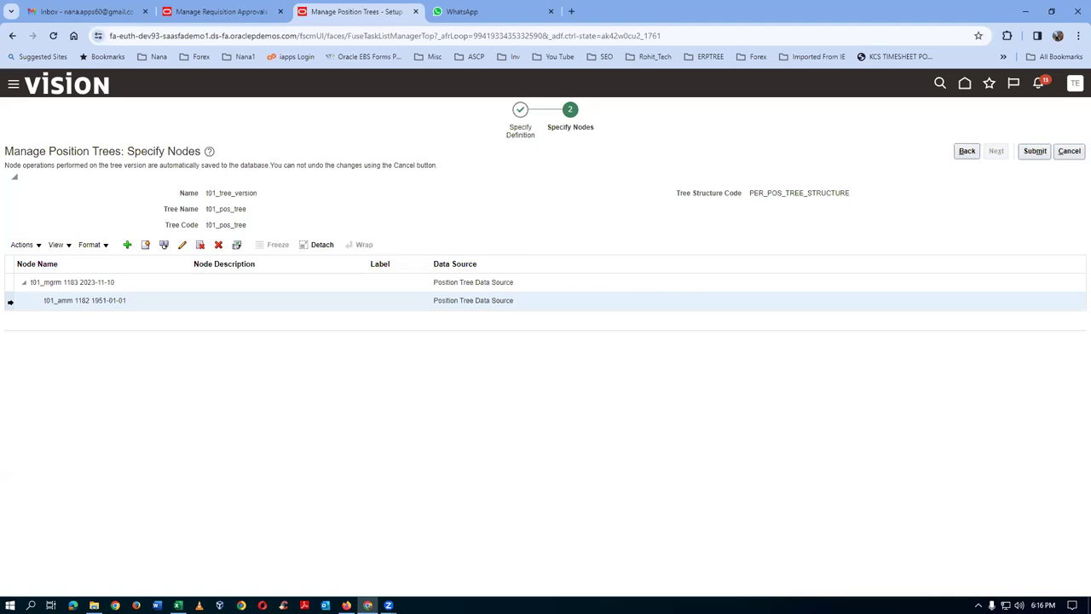
- Add position t01_jmm as a child of t01_amm, searching positions for 't0'
left_click(127, 245)
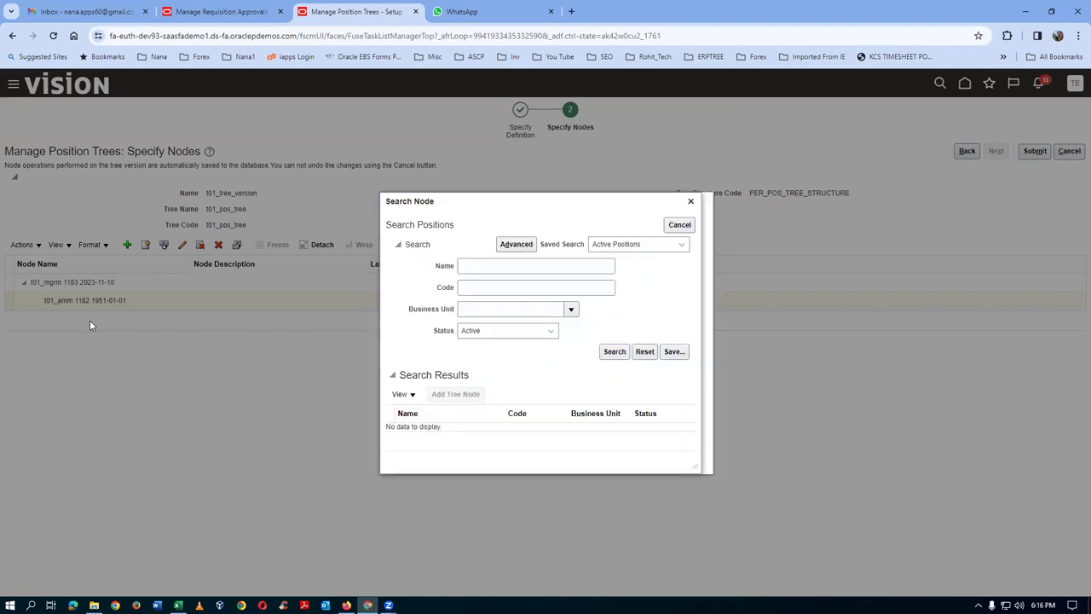
left_click(470, 267)
type("t01")
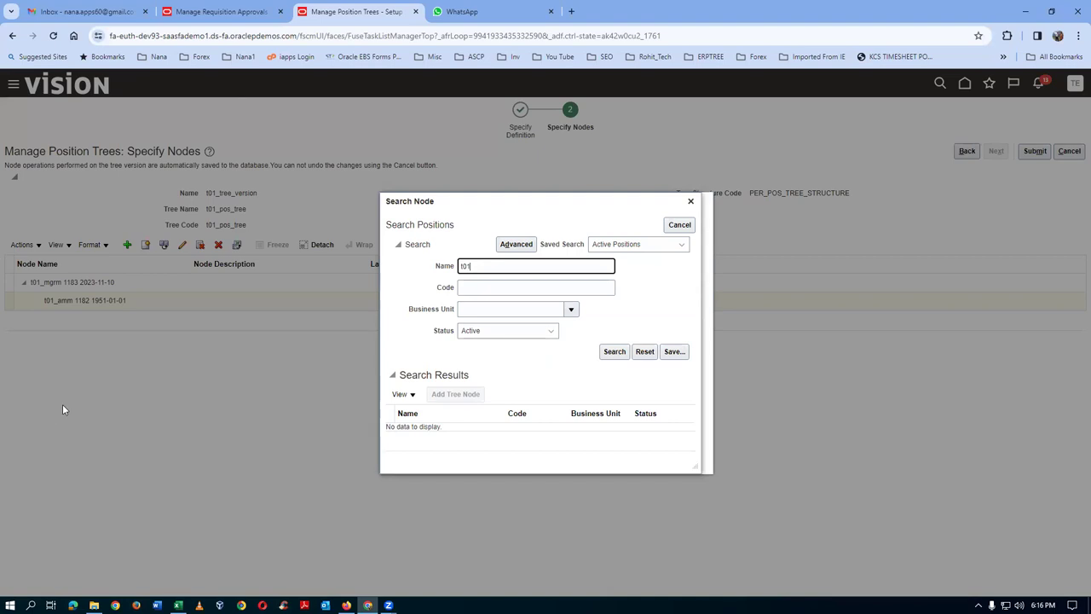
left_click(614, 353)
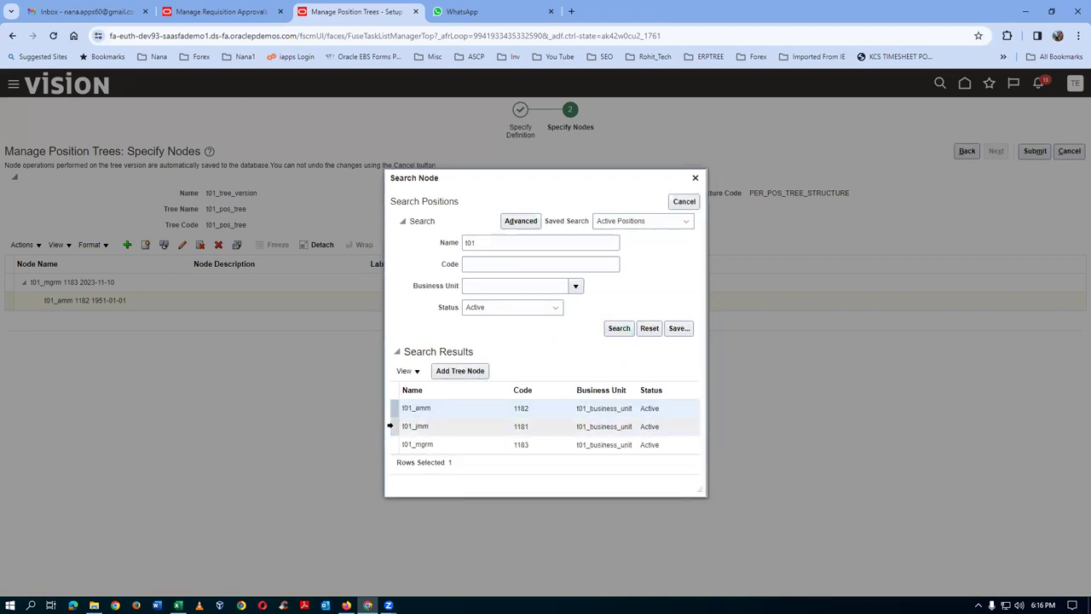
left_click(391, 426)
left_click(460, 373)
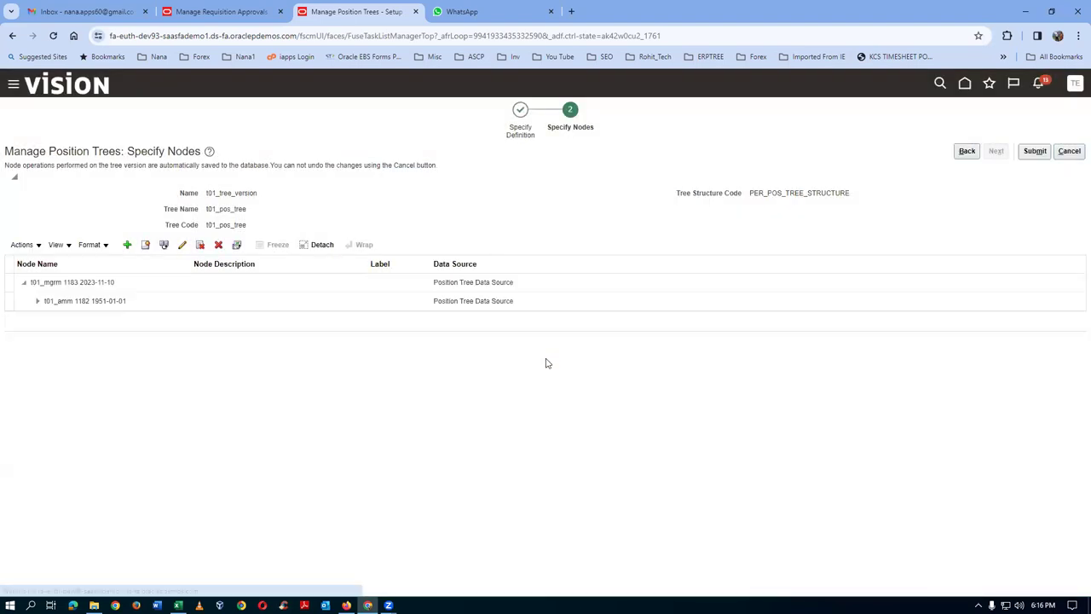
left_click(36, 301)
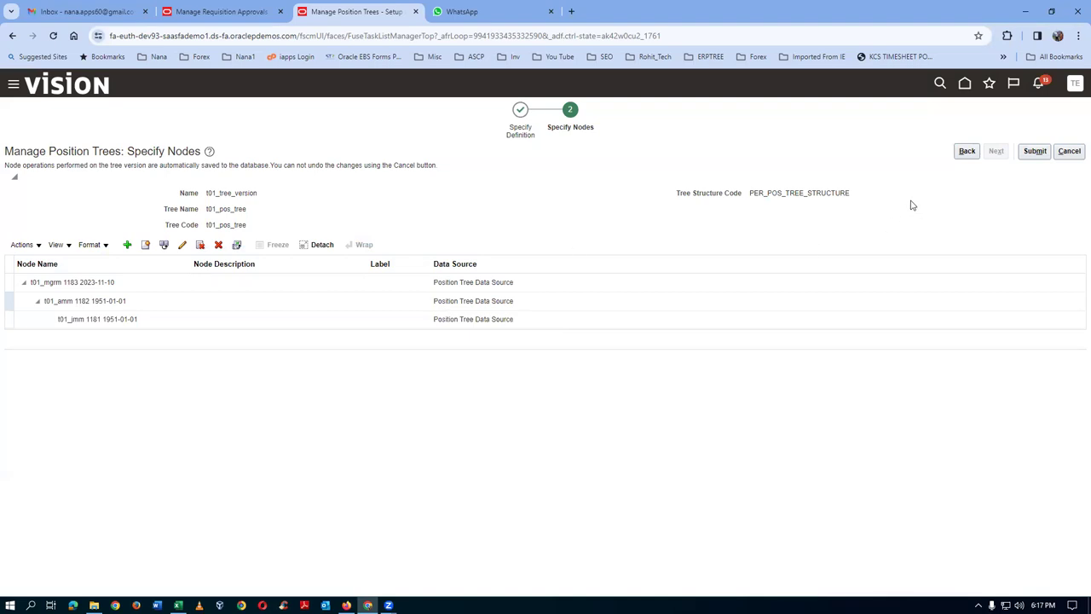
- Submit the tree nodes, acknowledge the confirmation, and select the Draft t01_tree_version row
left_click(1035, 151)
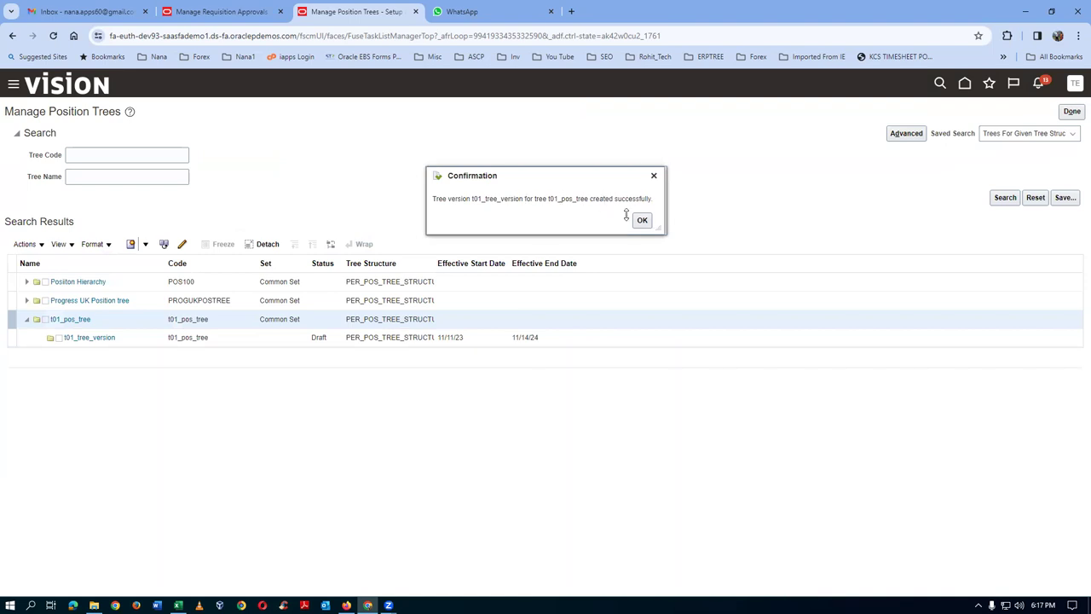
left_click(641, 221)
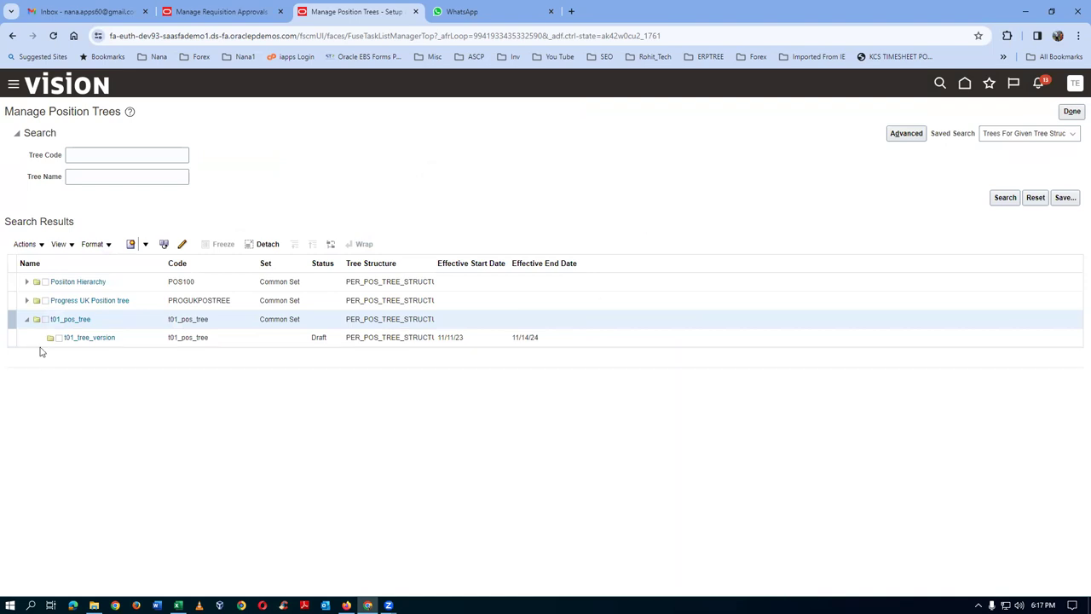
left_click(10, 338)
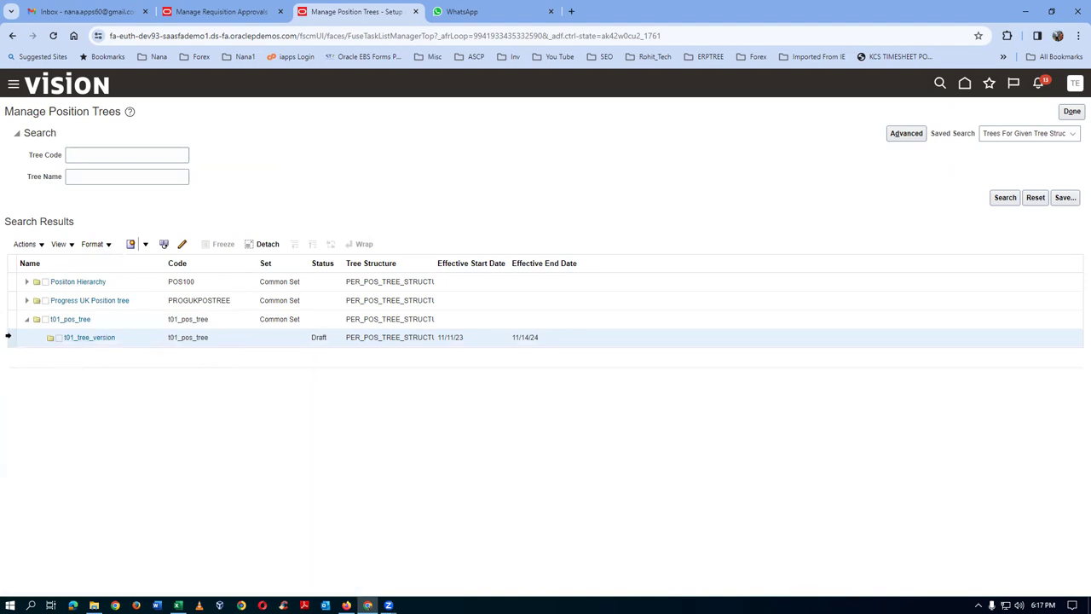
left_click(25, 244)
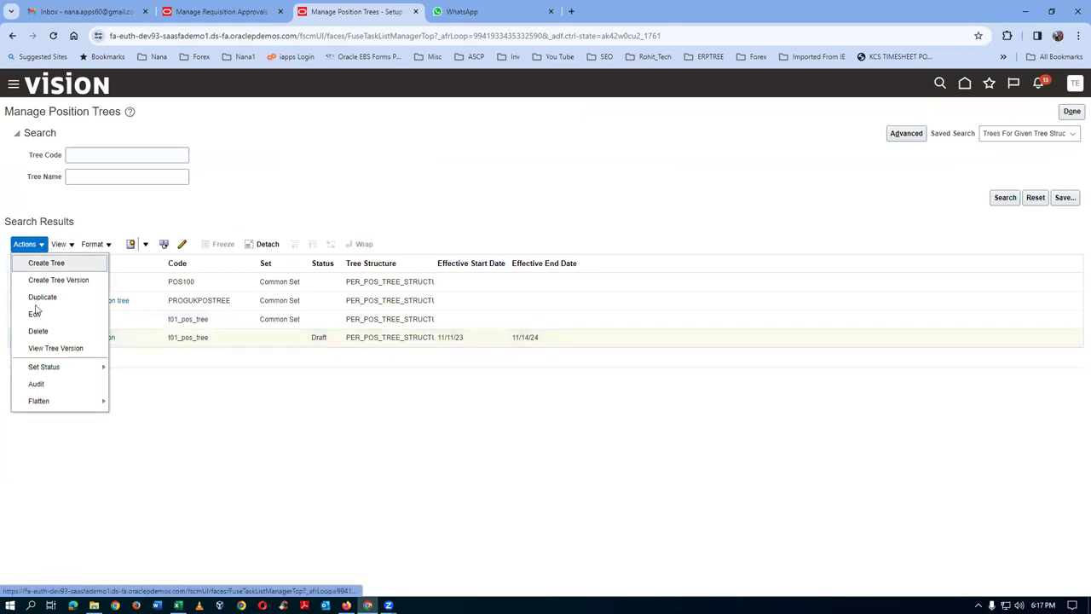
- Set t01_tree_version to Active by passing the online audit, then return to the trees list
mouse_move(49, 369)
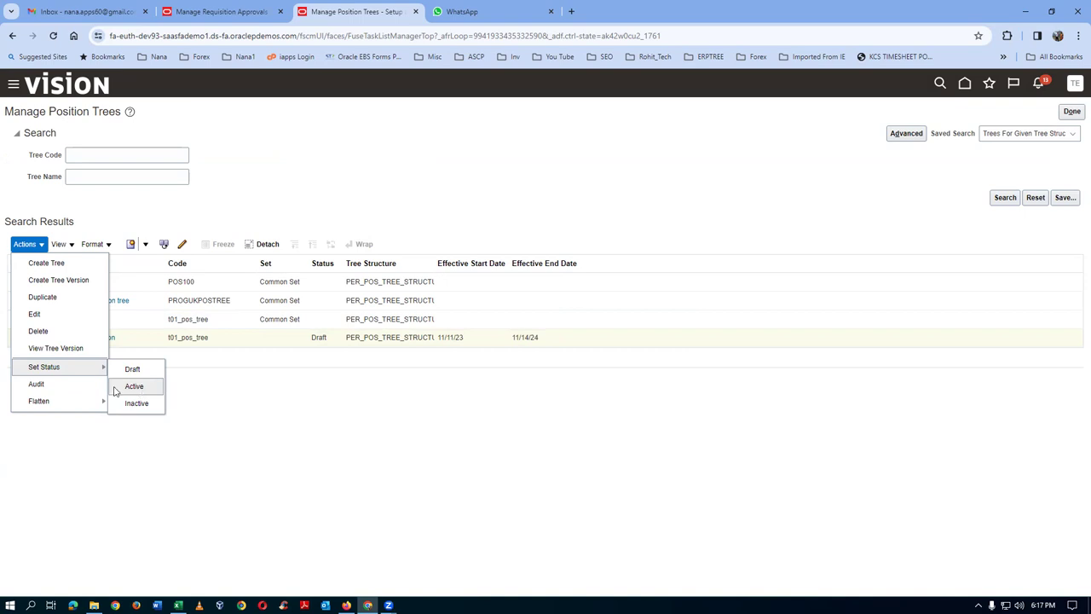
left_click(139, 386)
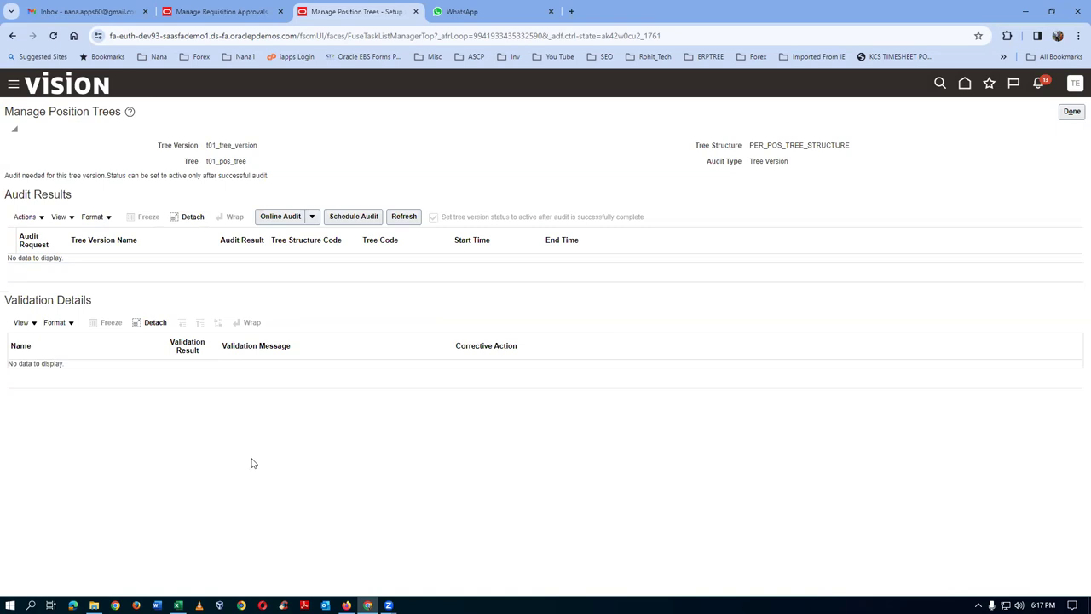
left_click(282, 218)
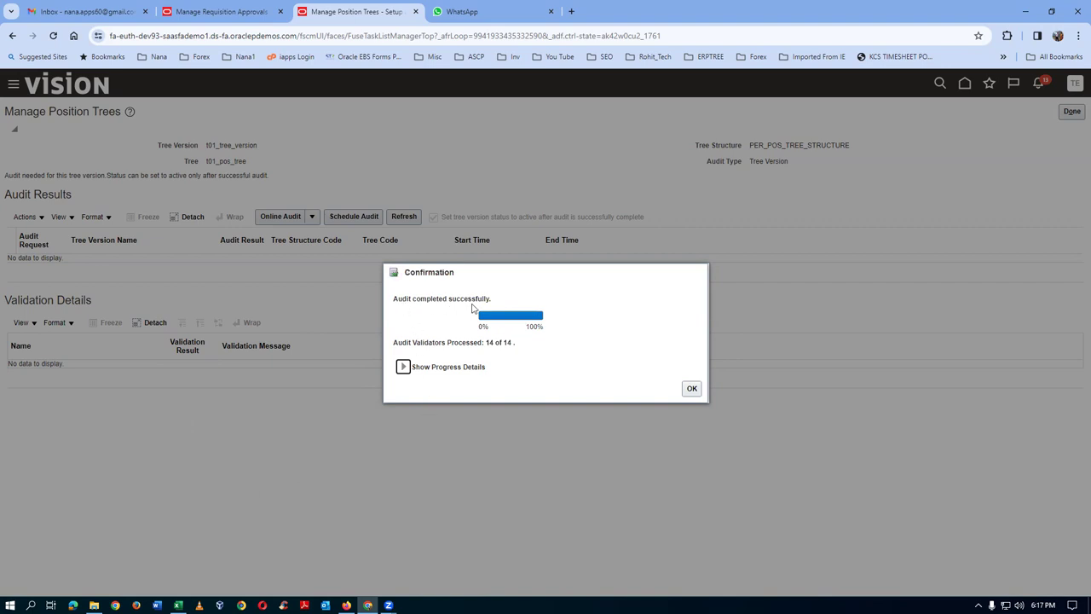
left_click(691, 388)
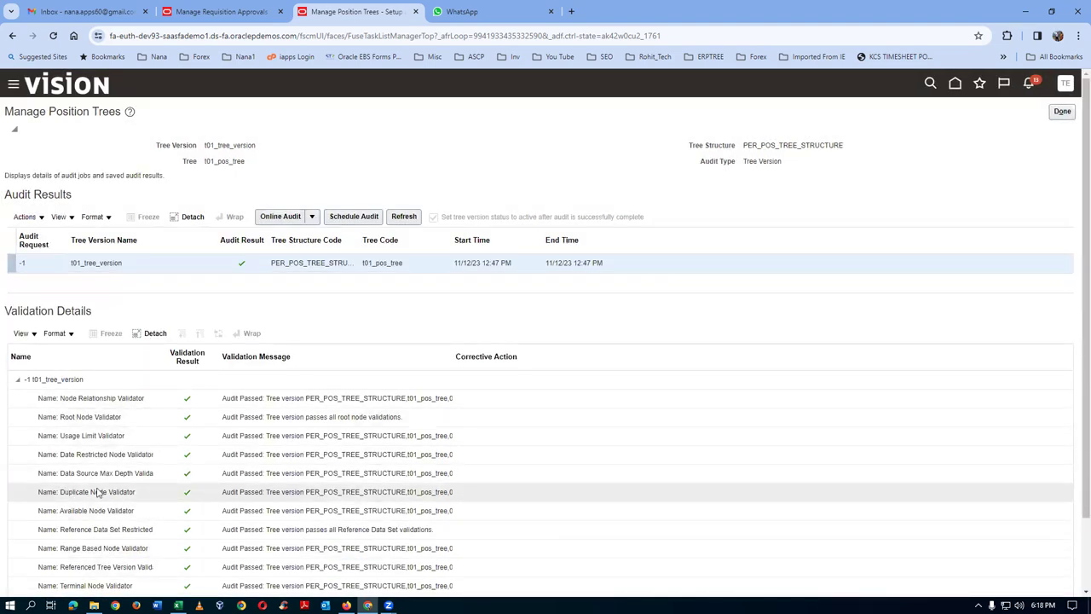
scroll(141, 485, "down", 1)
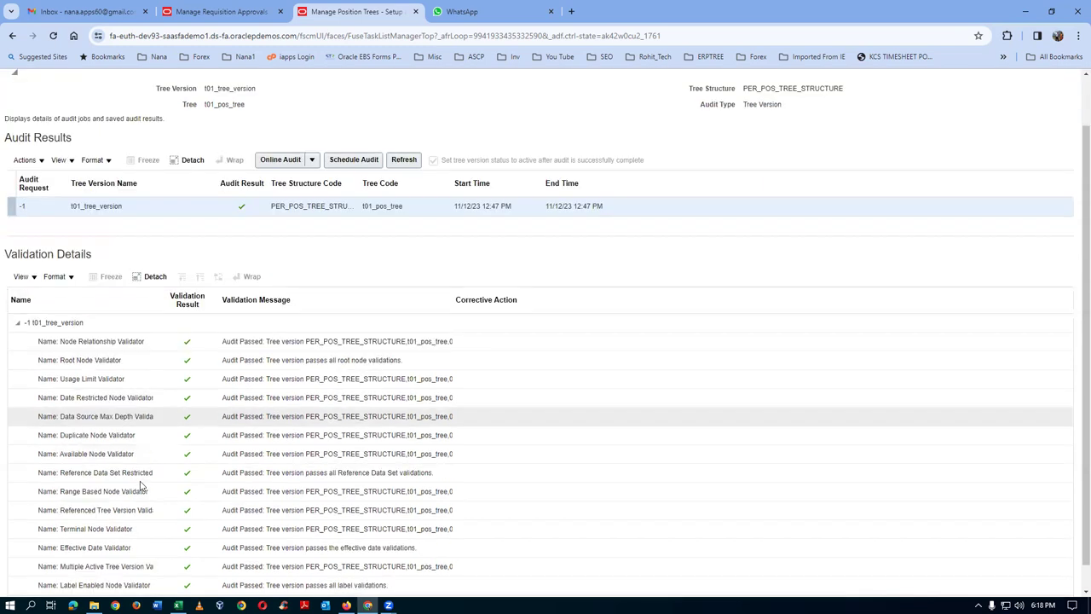
scroll(141, 486, "down", 1)
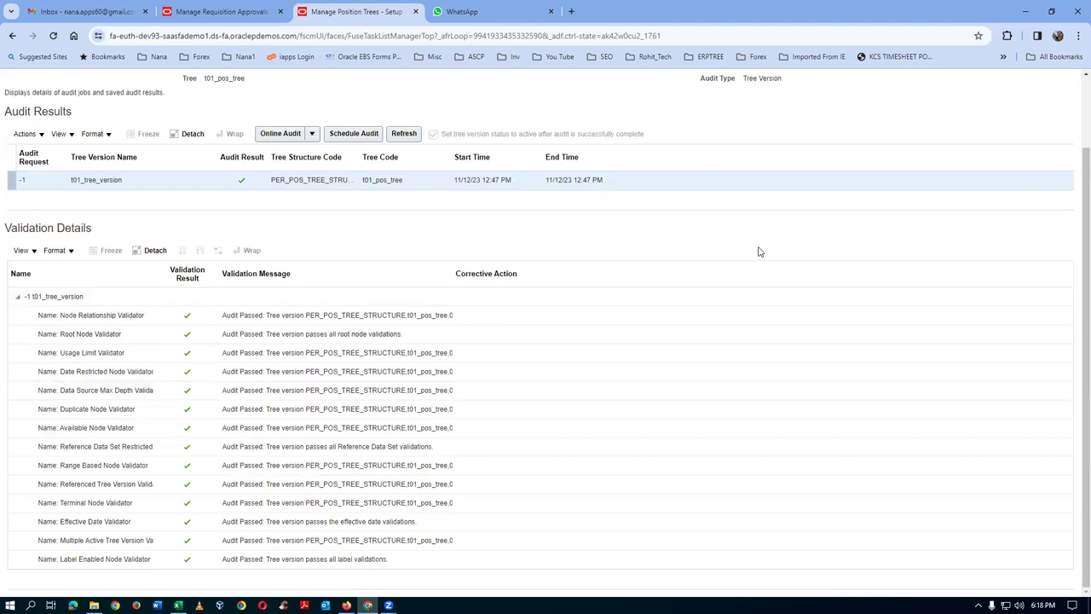
scroll(759, 252, "up", 2)
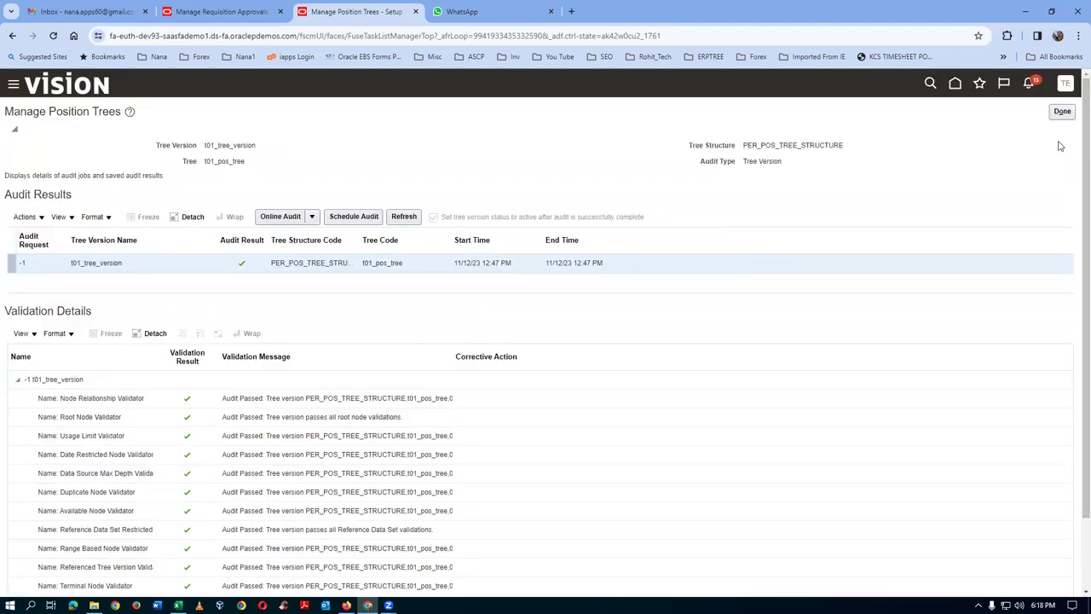
left_click(1063, 111)
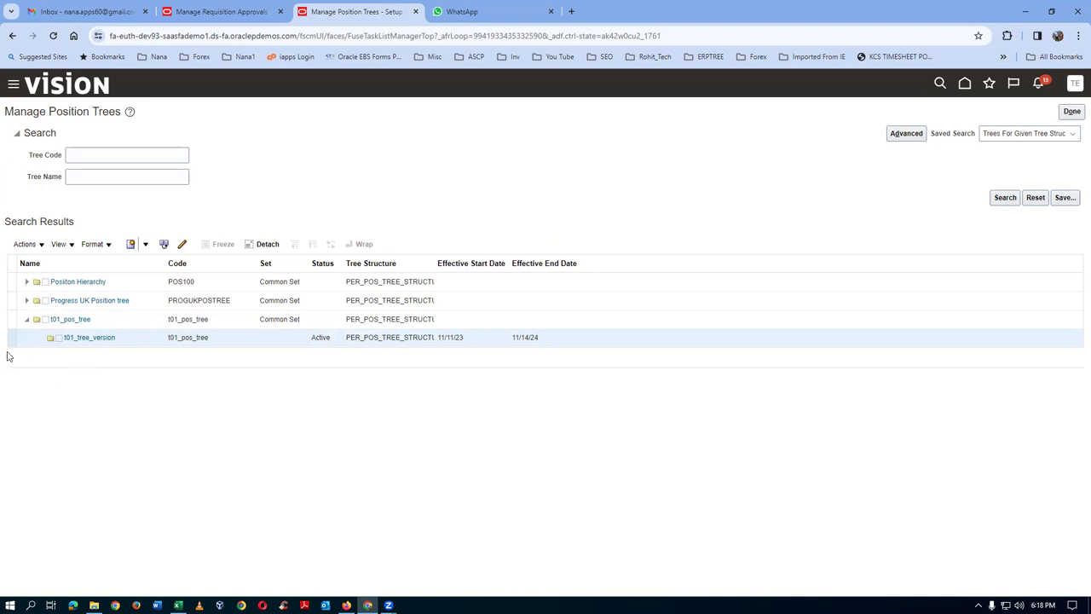
left_click(25, 244)
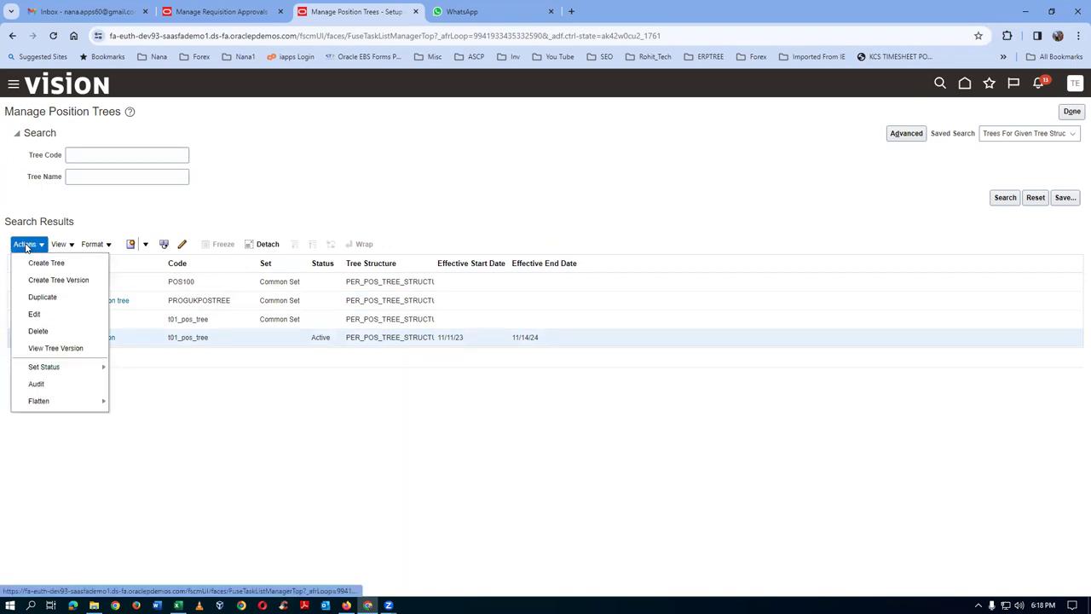
- Run online row flattening on t01_tree_version and return to Manage Position Trees
mouse_move(47, 402)
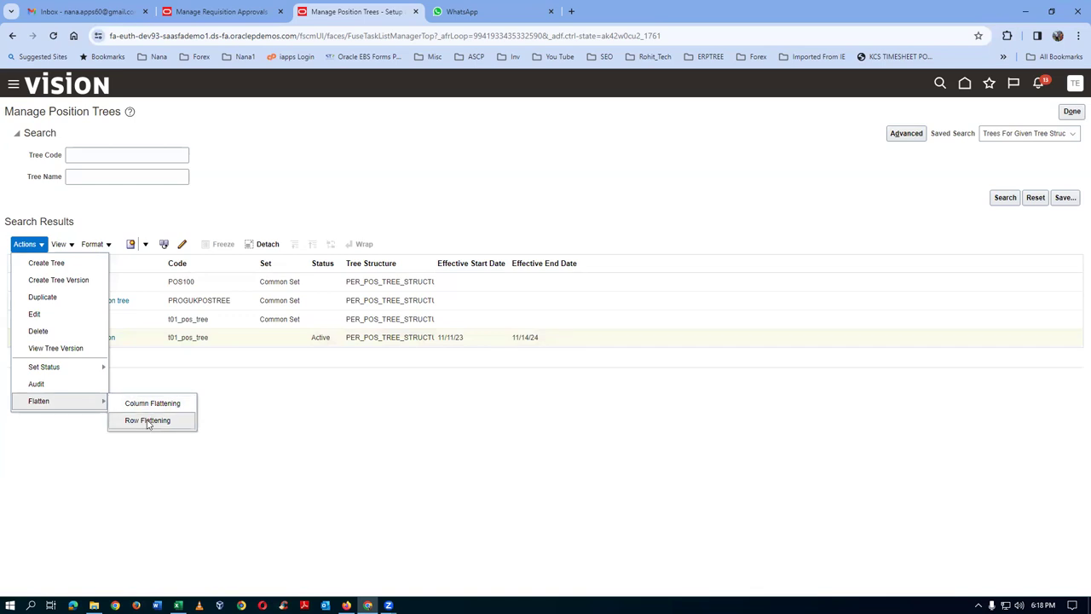
left_click(148, 421)
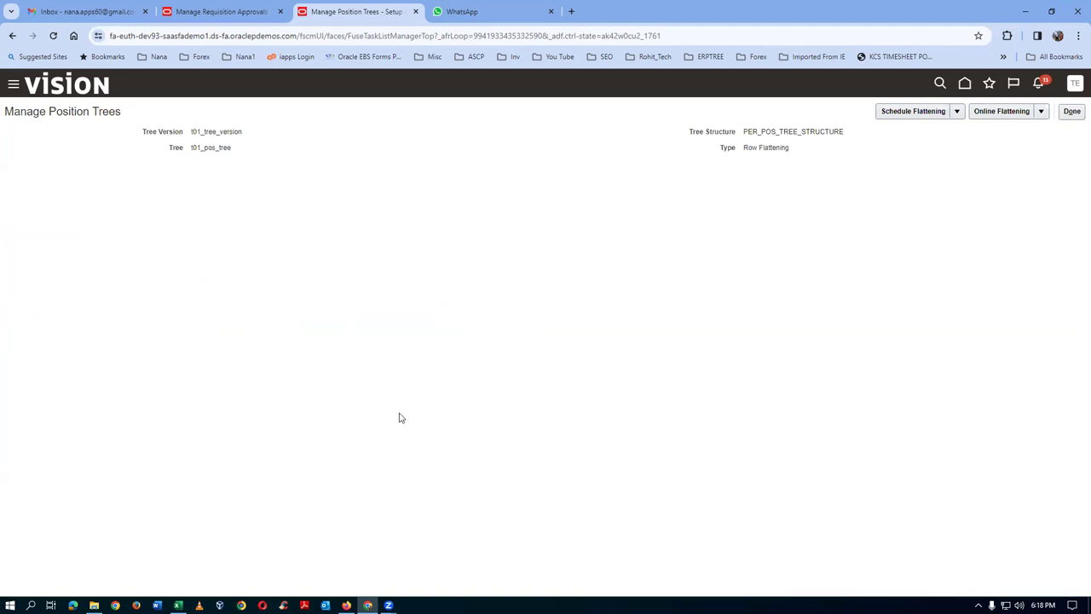
left_click(1003, 115)
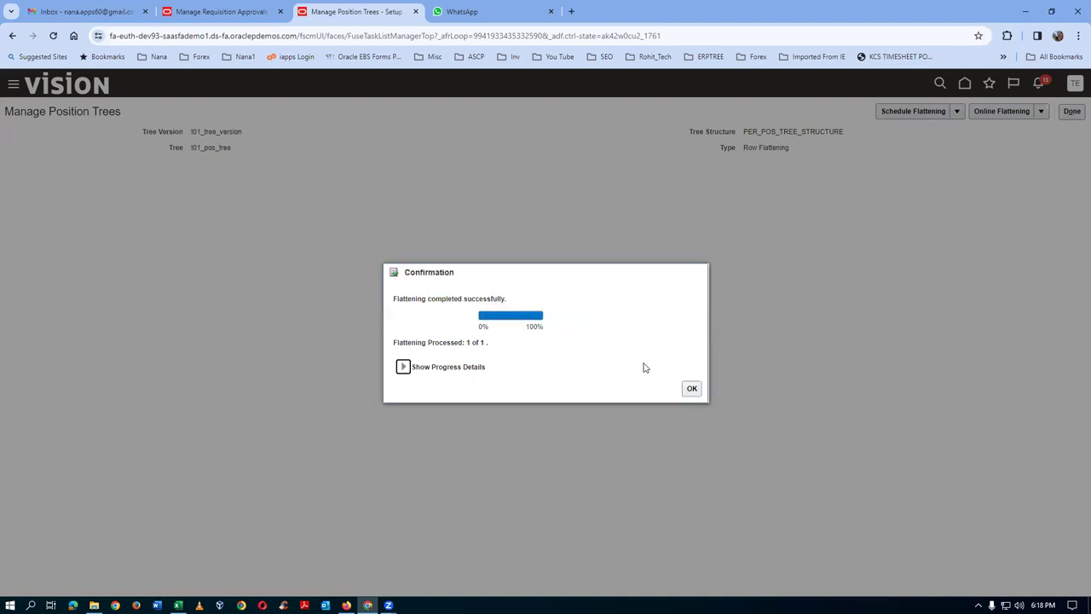
left_click(691, 388)
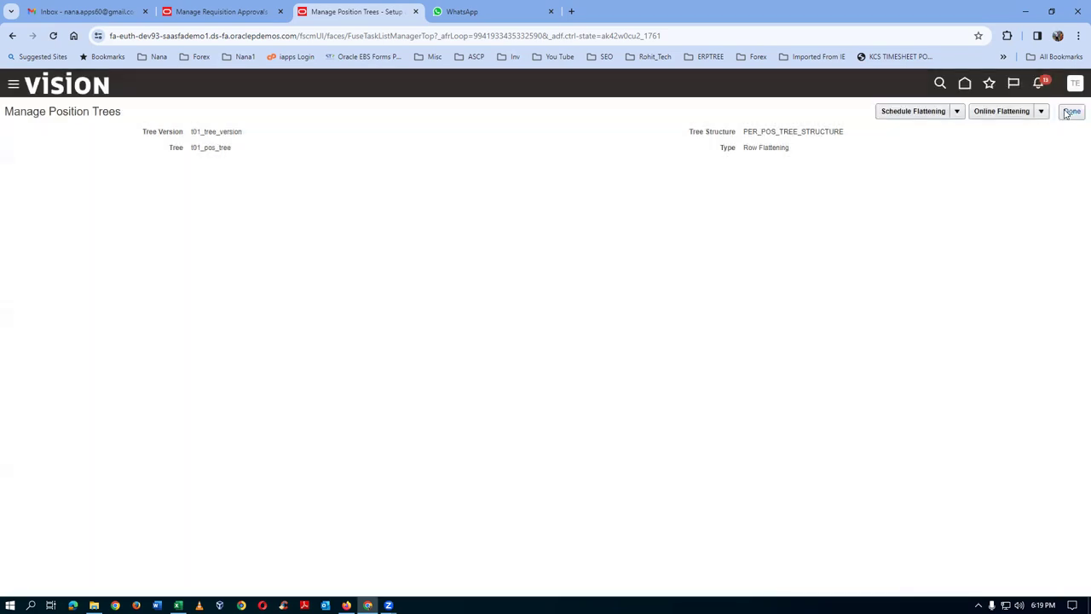
left_click(1072, 111)
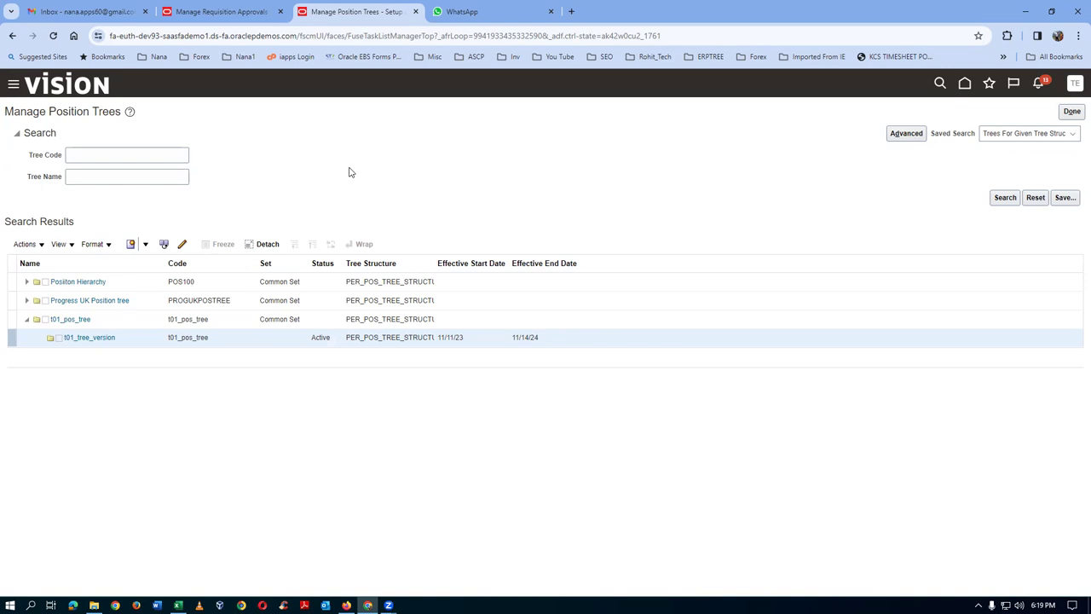
- Finish with the position trees task and close its page
left_click(1070, 110)
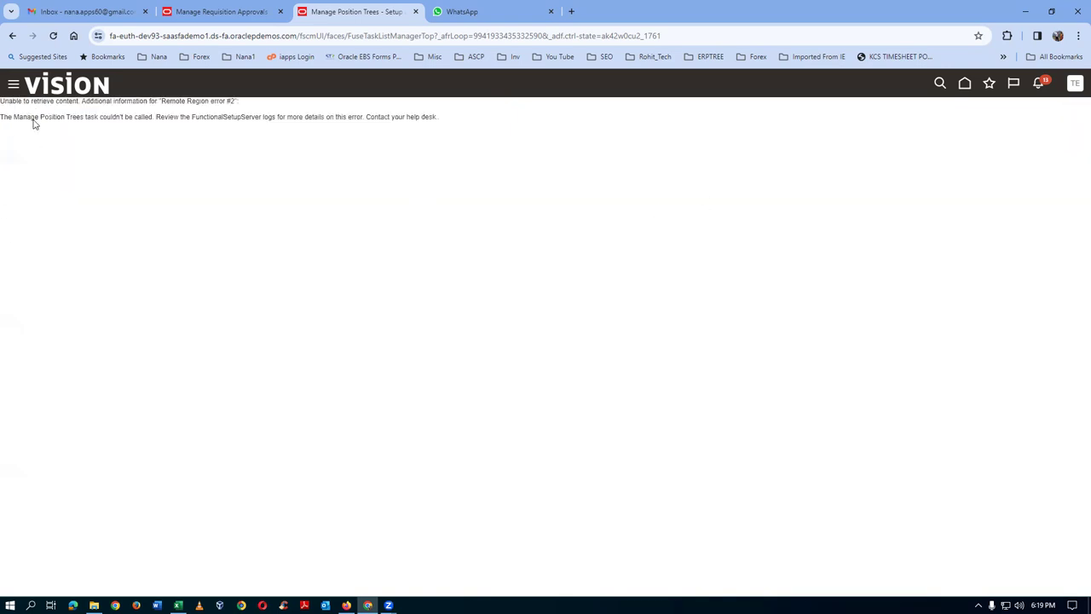
left_click_drag(6, 117, 438, 125)
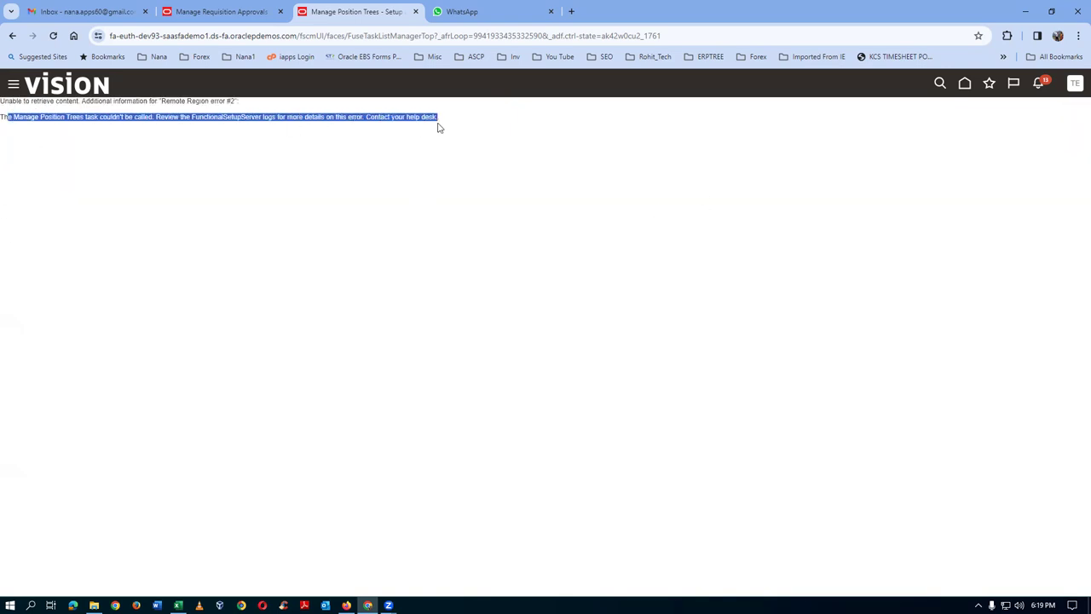
left_click(417, 11)
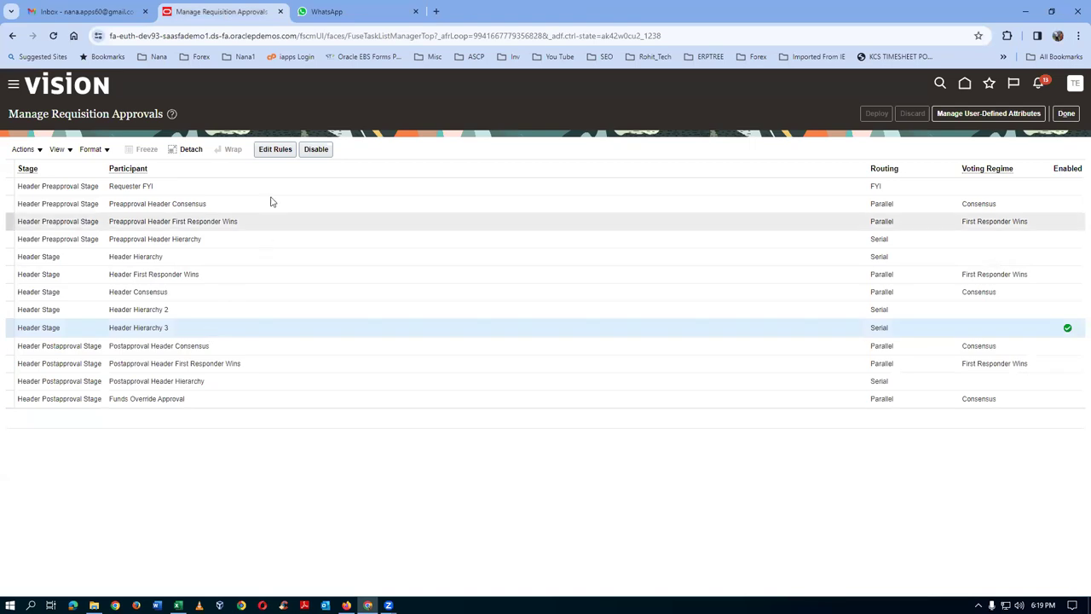
- Begin routing Header Hierarchy 3's Action 1 via position hierarchy, then cancel all edits and exit
left_click(275, 150)
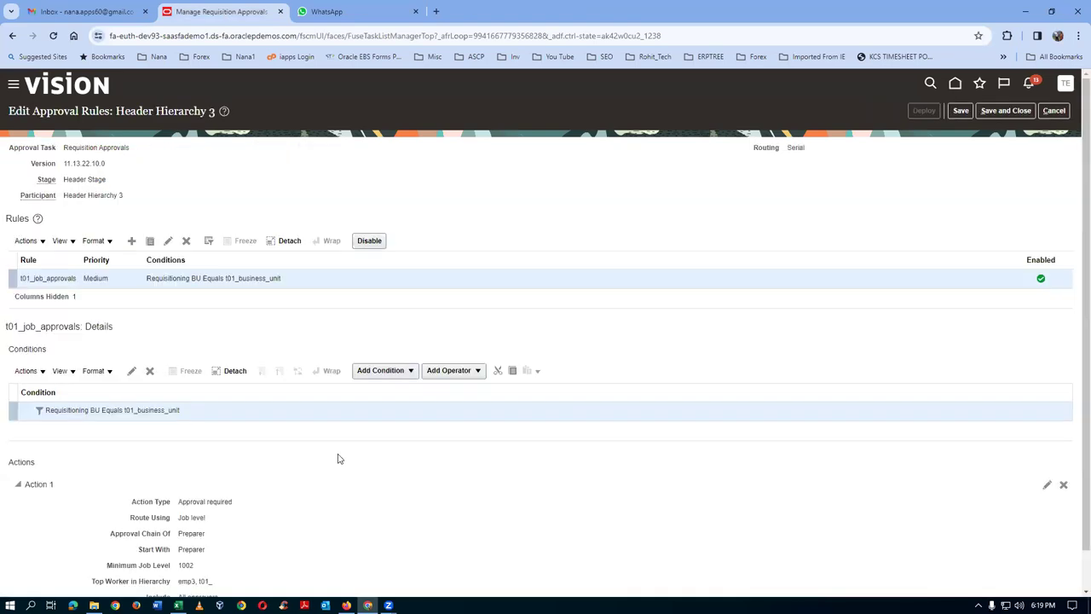
scroll(343, 472, "down", 1)
left_click(1047, 484)
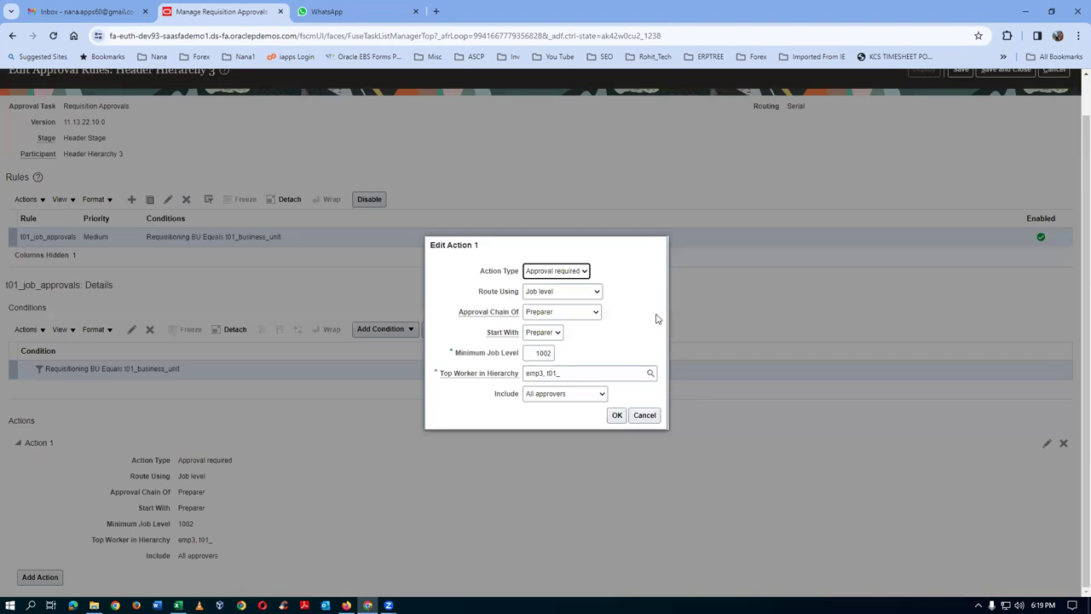
left_click(544, 293)
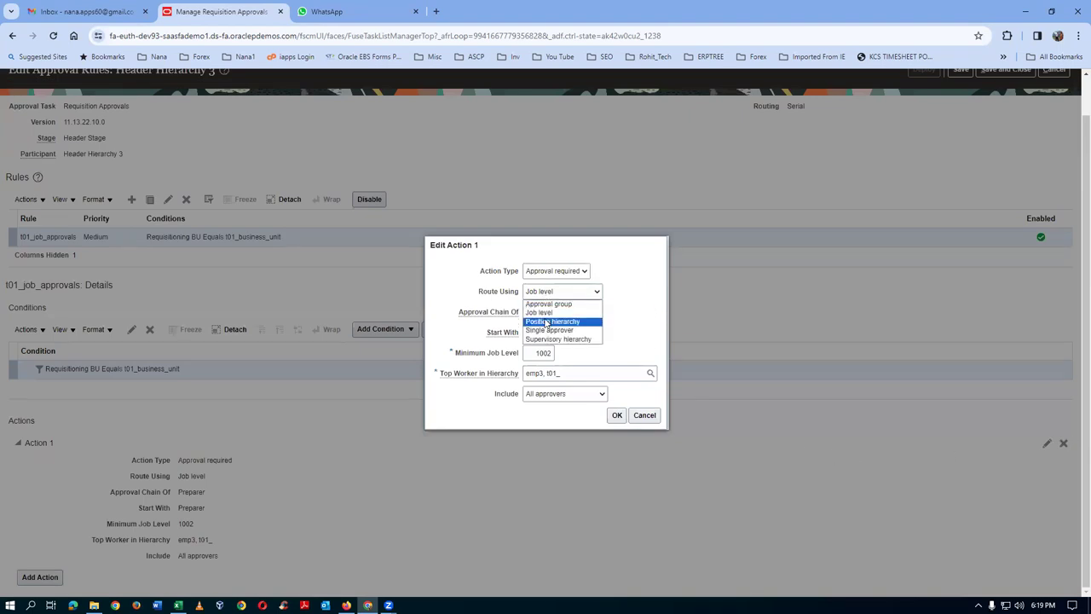
left_click(550, 321)
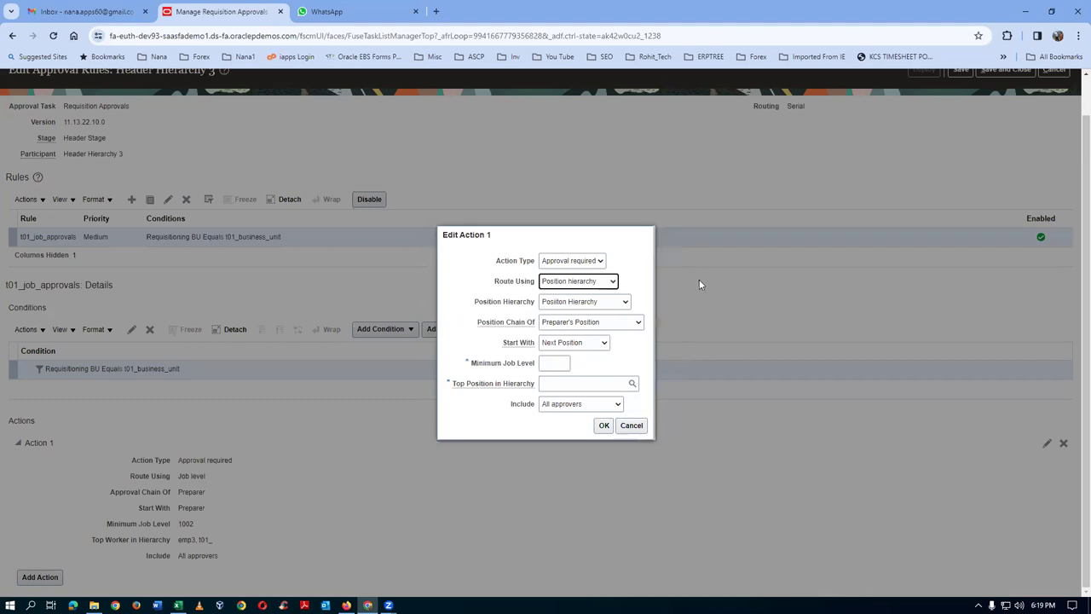
left_click(583, 304)
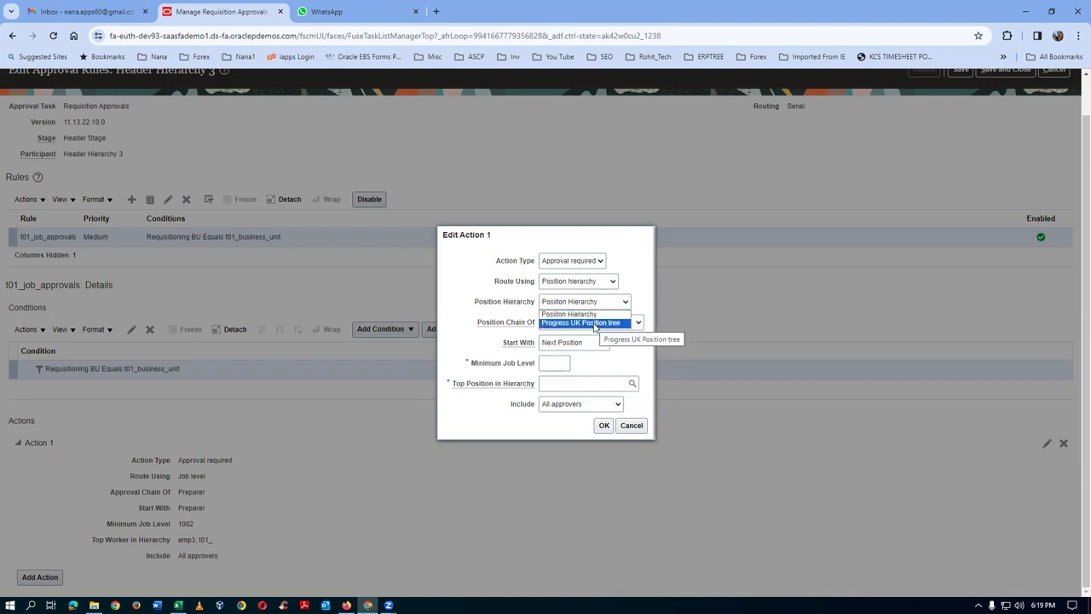
left_click(628, 428)
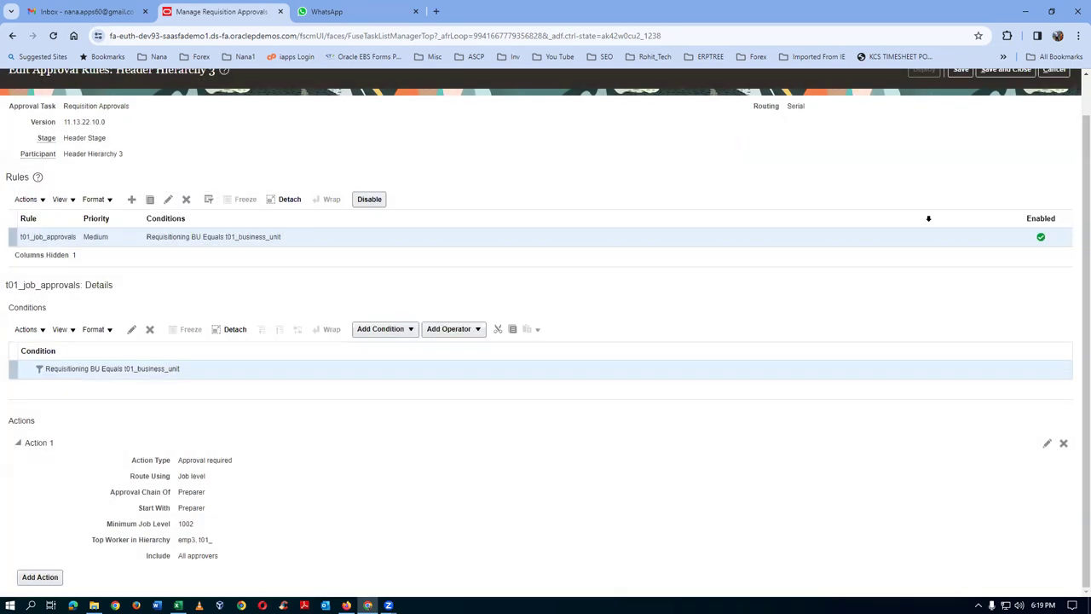
scroll(929, 222, "up", 1)
left_click(1064, 110)
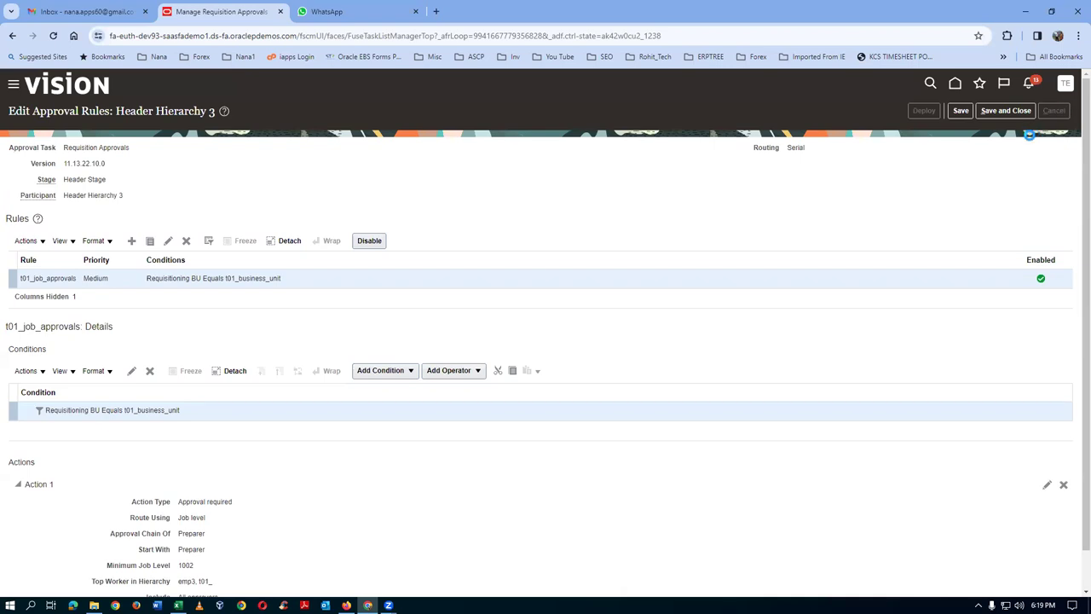
left_click(1067, 114)
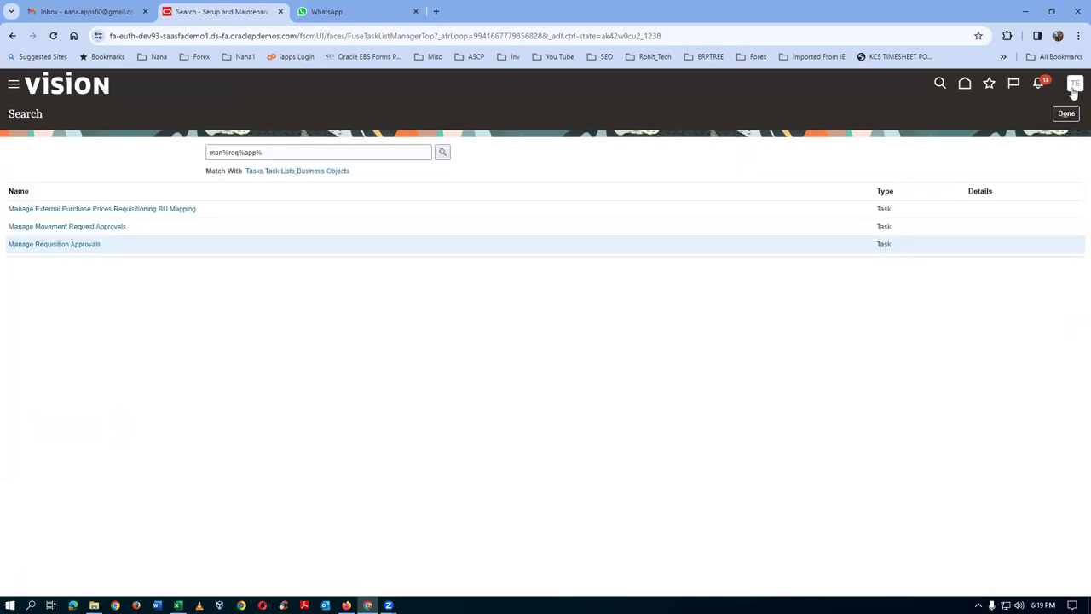
- Sign out of the application, confirm, and sign back in
left_click(1075, 89)
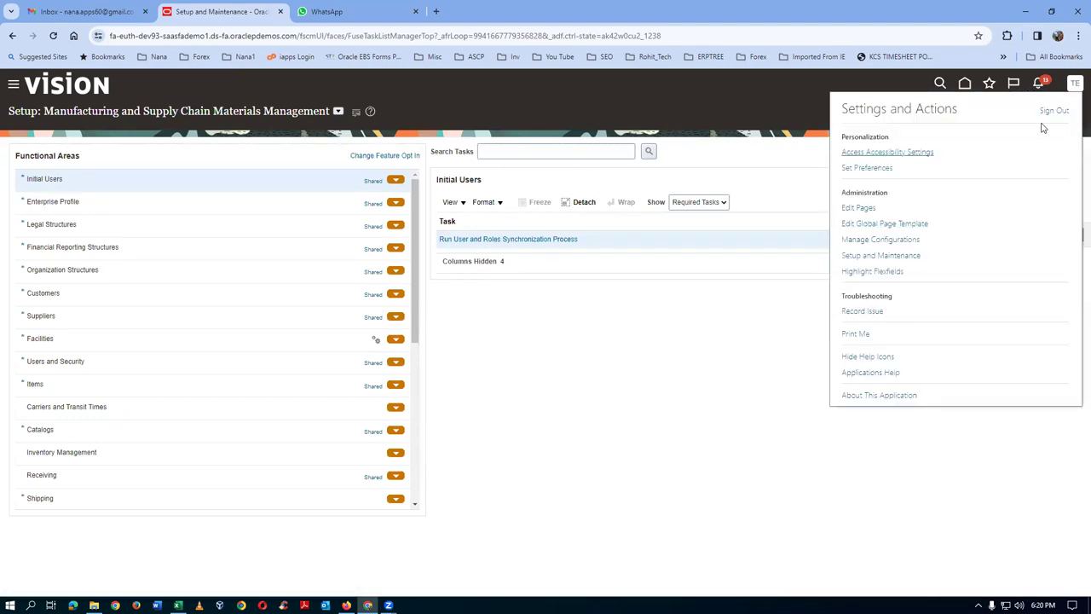
left_click(1056, 111)
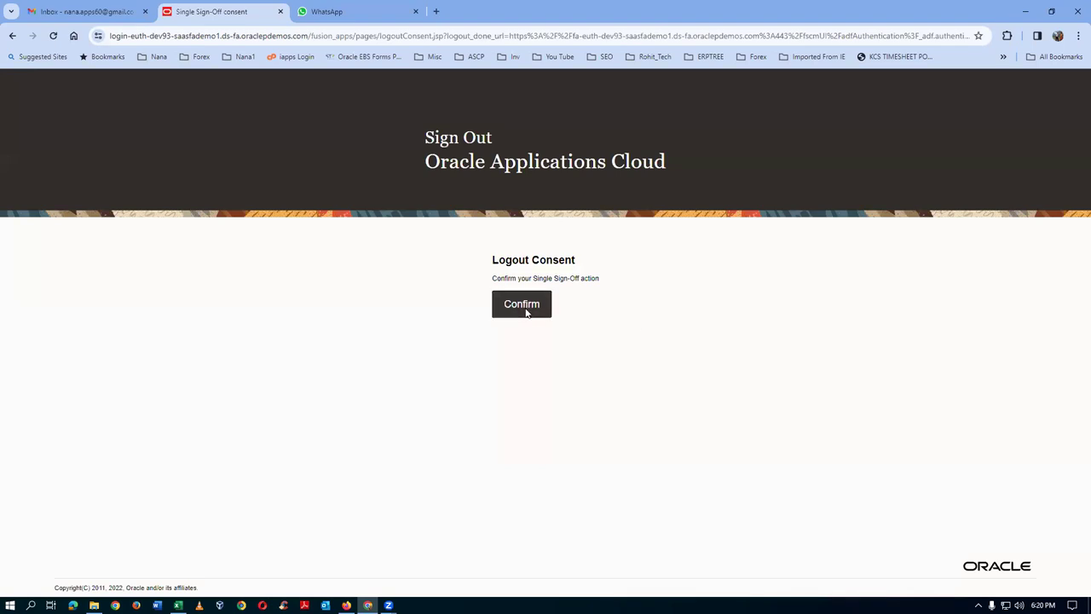
left_click(527, 307)
left_click(481, 375)
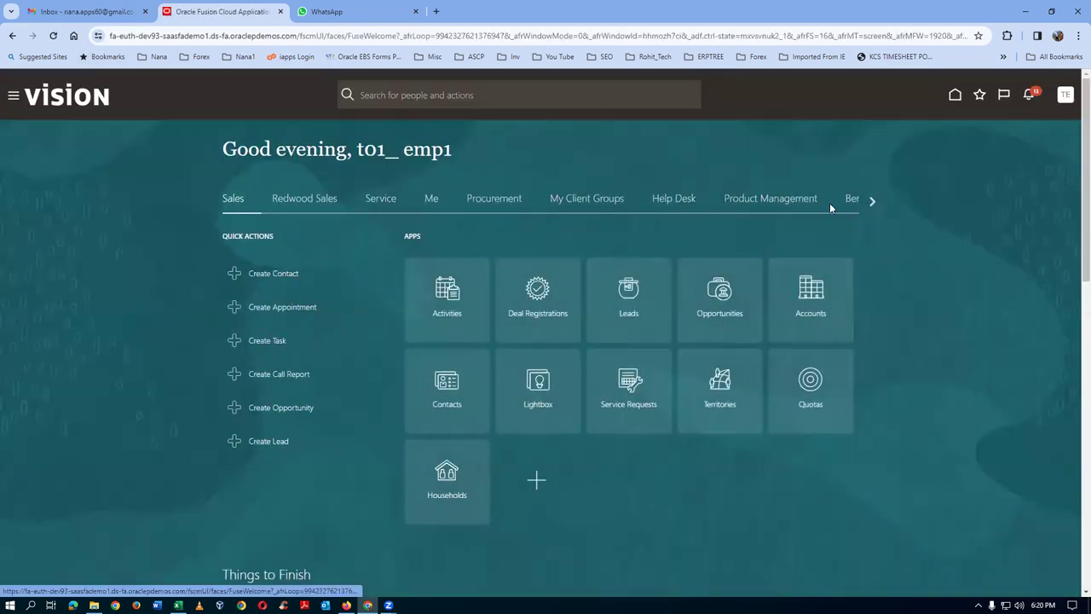
- Go to the Setup and Maintenance work area and show its tasks list
left_click(1067, 101)
left_click(867, 267)
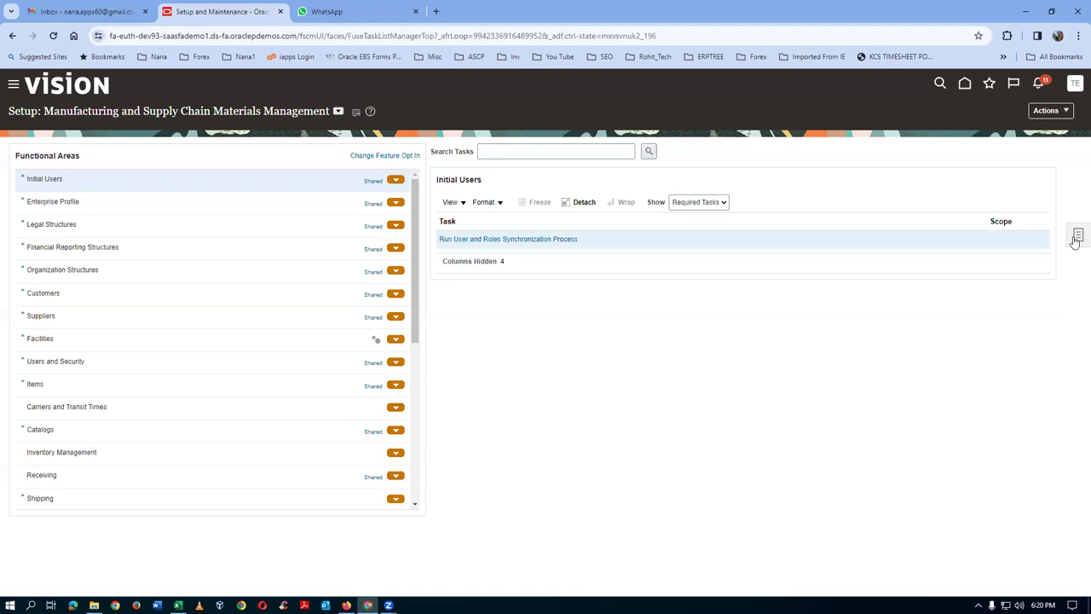
left_click(1076, 241)
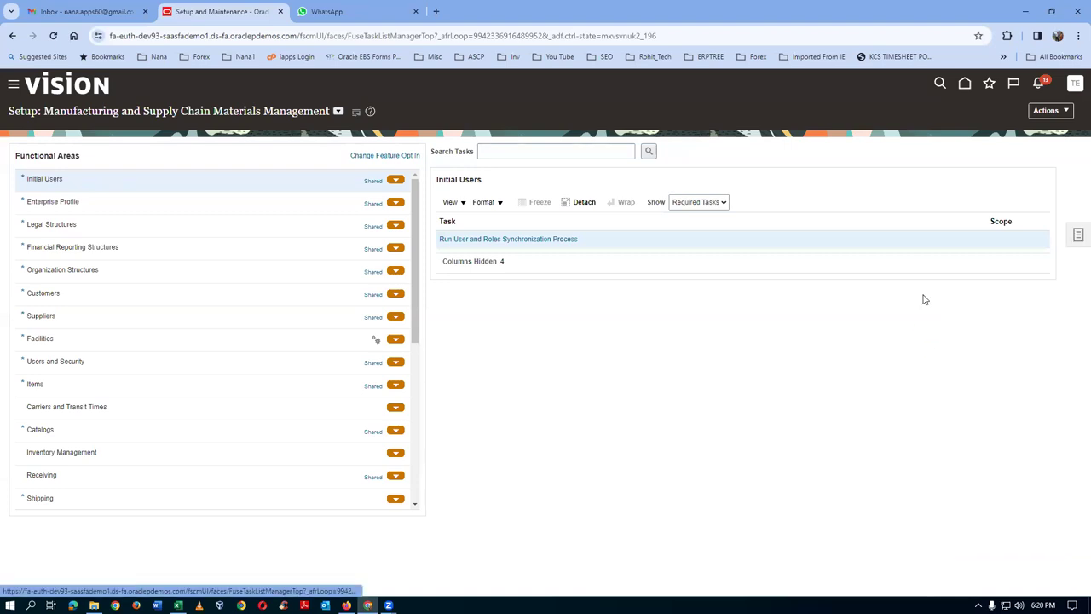
- Search setup tasks for 'man%req%app%' and open Manage Requisition Approvals
left_click(929, 242)
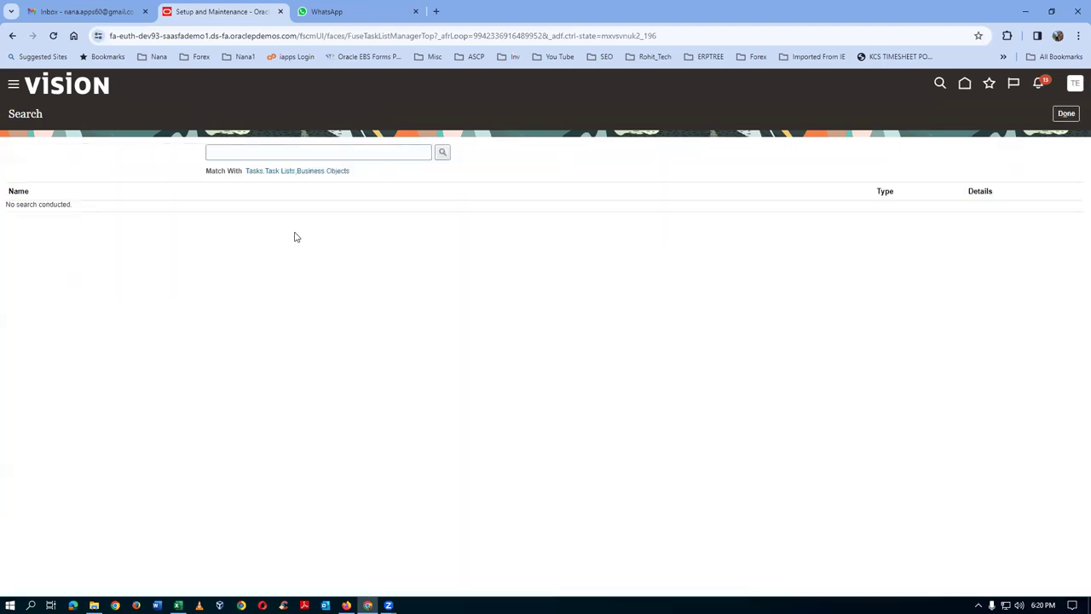
left_click(276, 154)
type("ma")
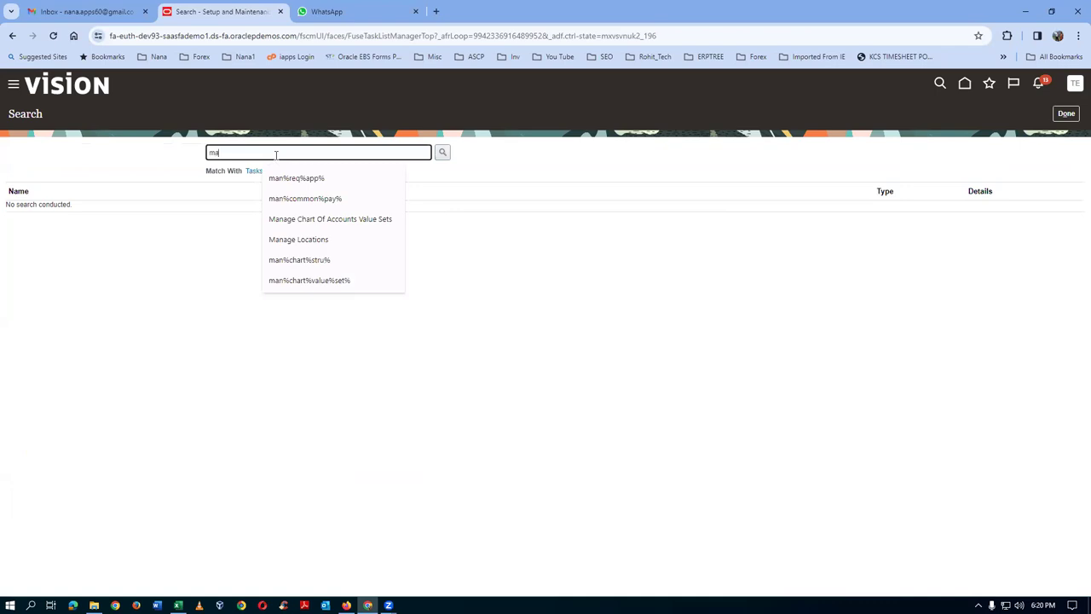
type("n%req%app%")
key("Return")
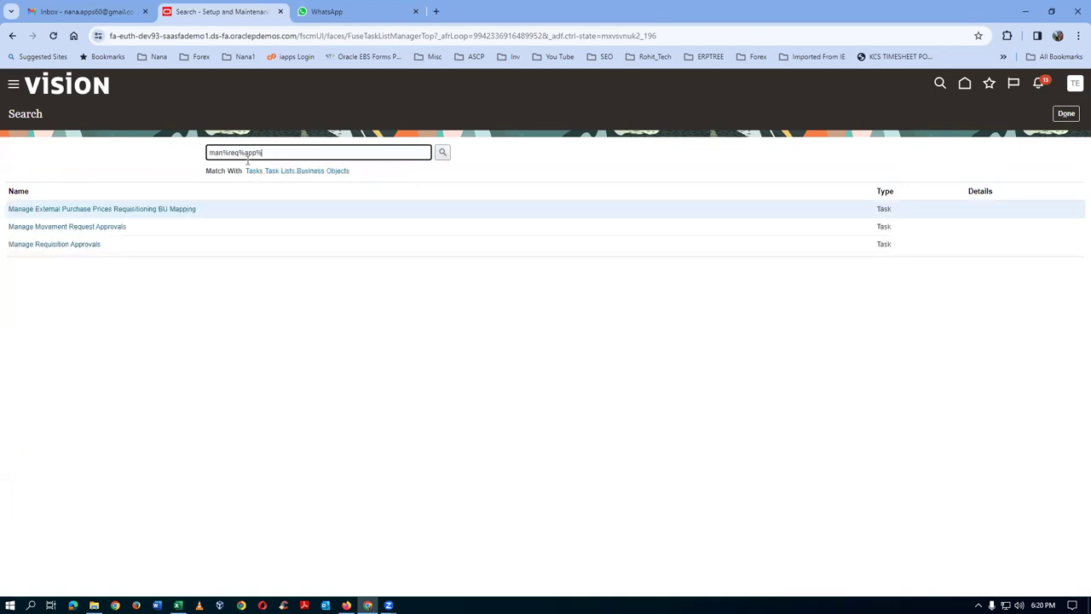
left_click(23, 245)
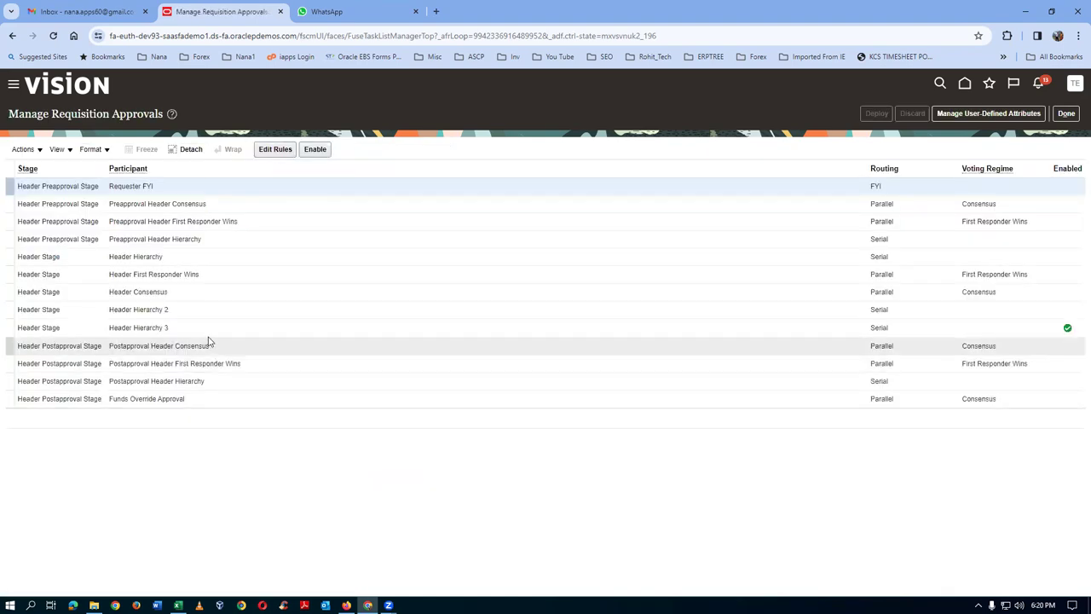
- Edit the Header Hierarchy 3 rules and open Action 1's settings
left_click(210, 333)
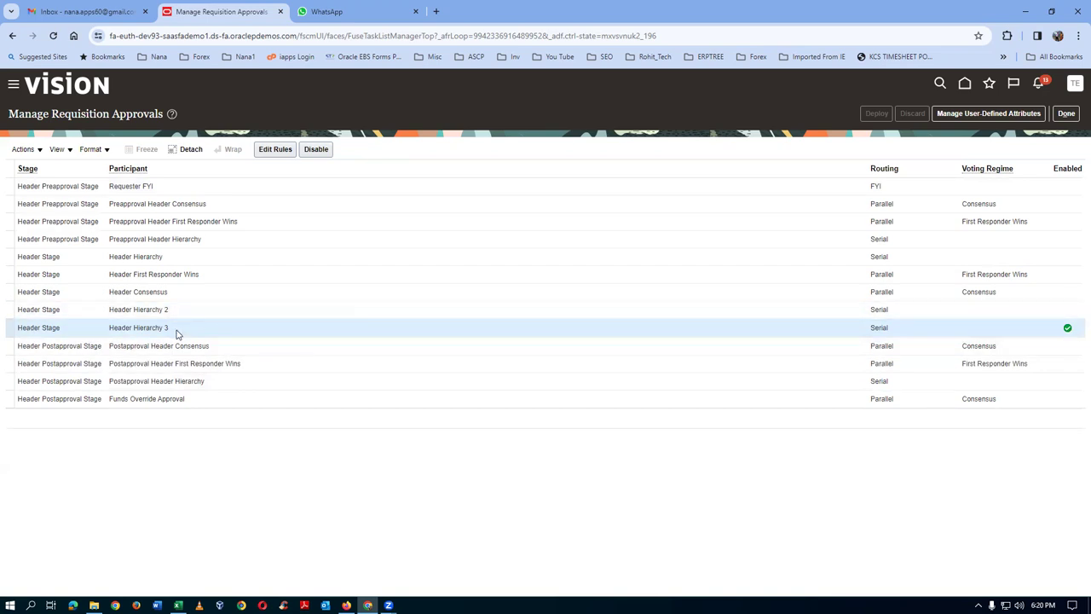
left_click(276, 149)
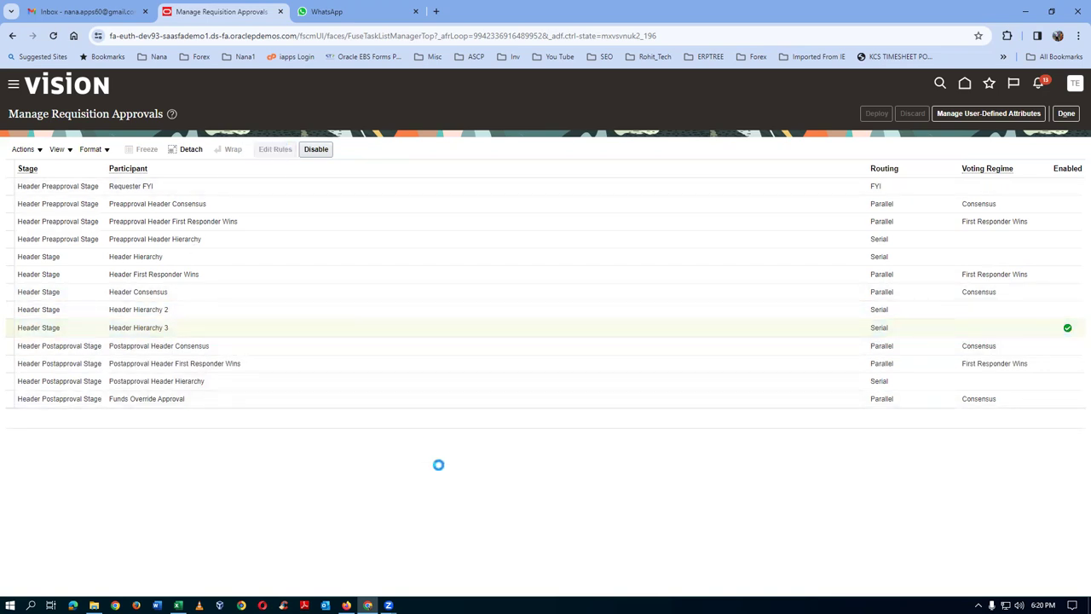
scroll(469, 469, "down", 1)
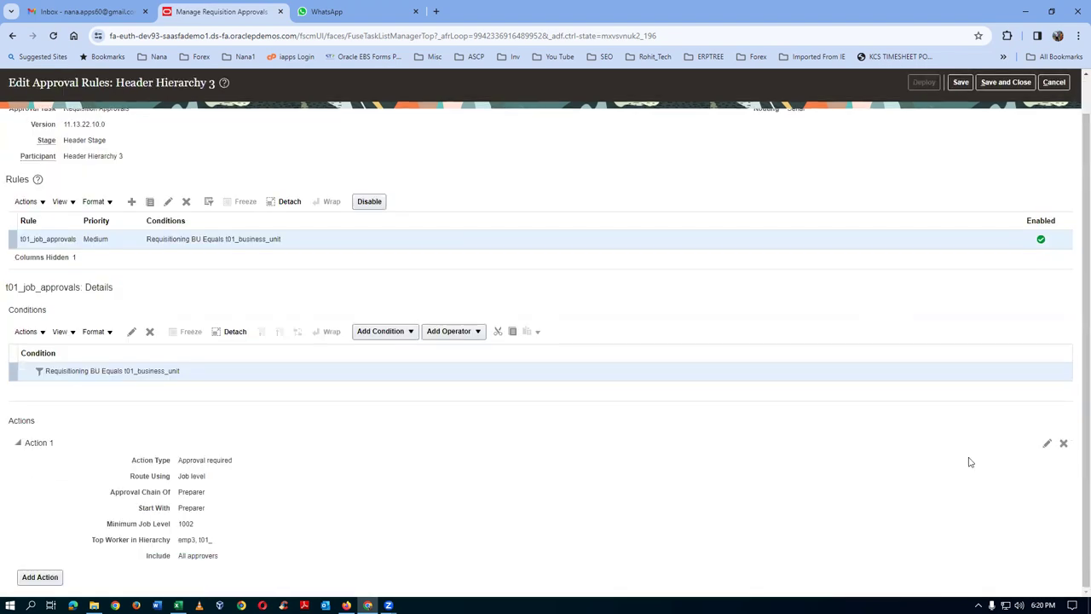
left_click(1047, 447)
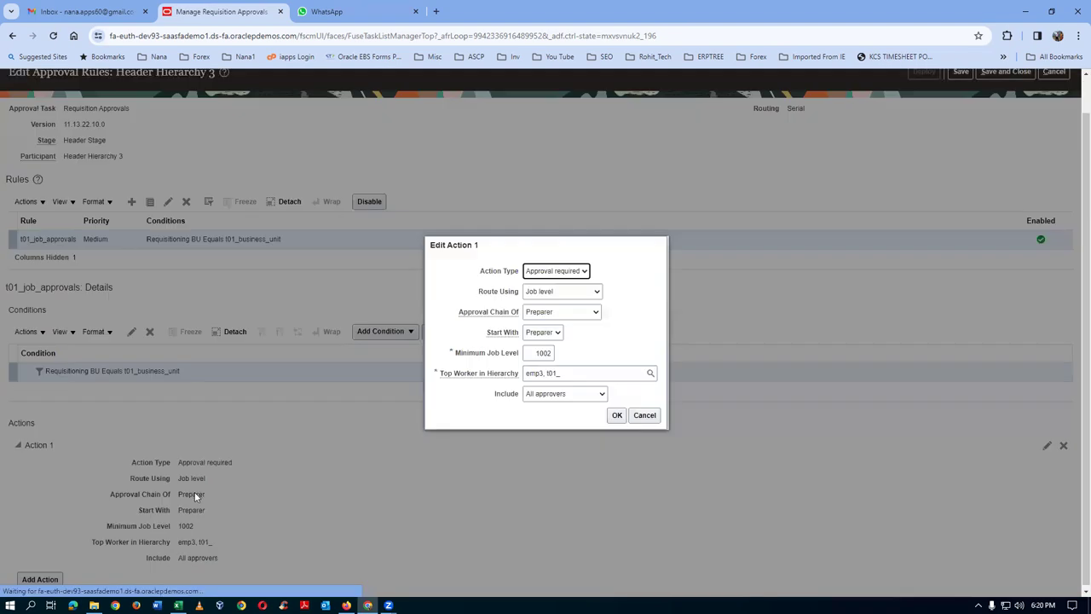
- Route Action 1 via position hierarchy t01_pos_tree from Preparer's Position, level 1003, top t01_mgrm
left_click(573, 299)
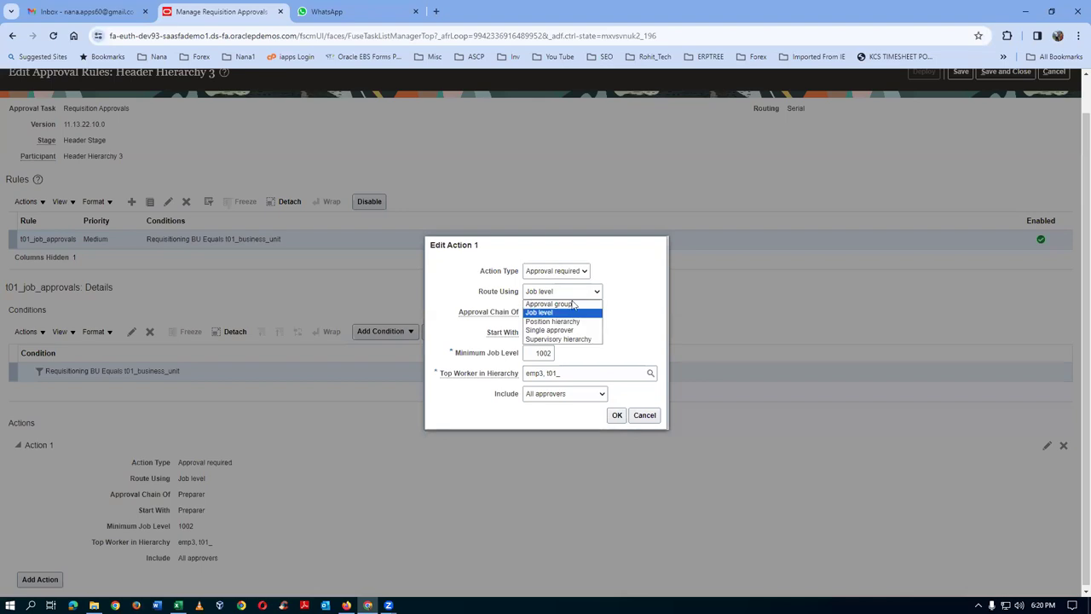
left_click(571, 322)
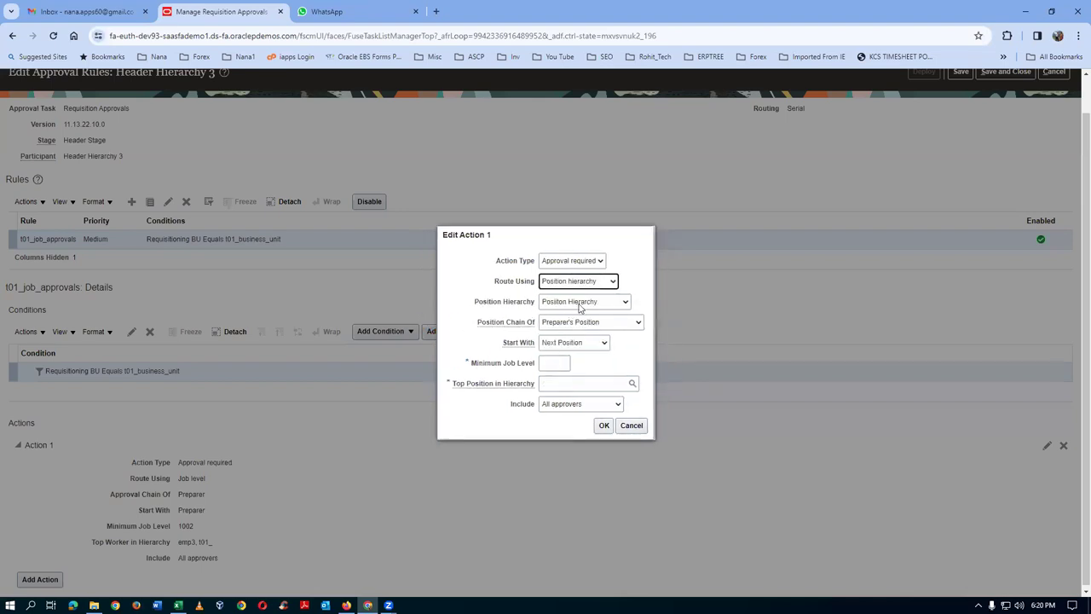
left_click(577, 303)
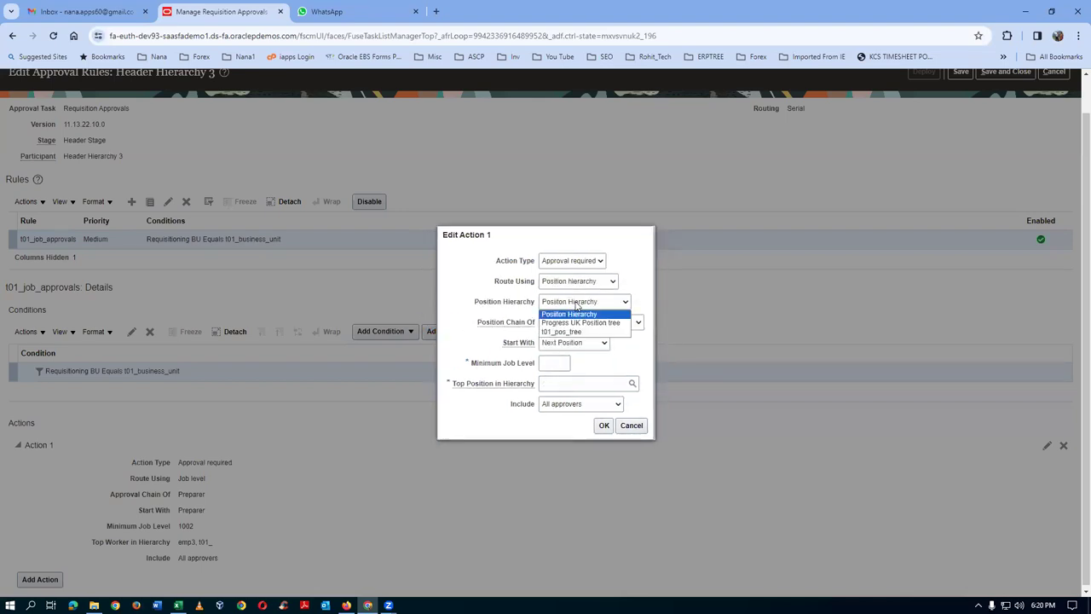
left_click(566, 331)
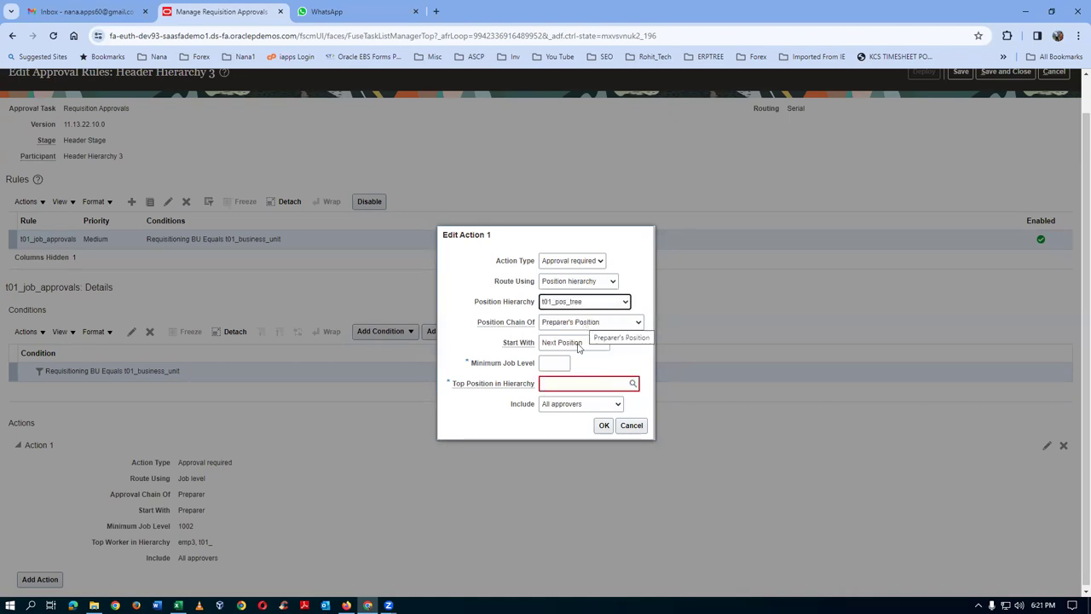
left_click(578, 345)
left_click(566, 363)
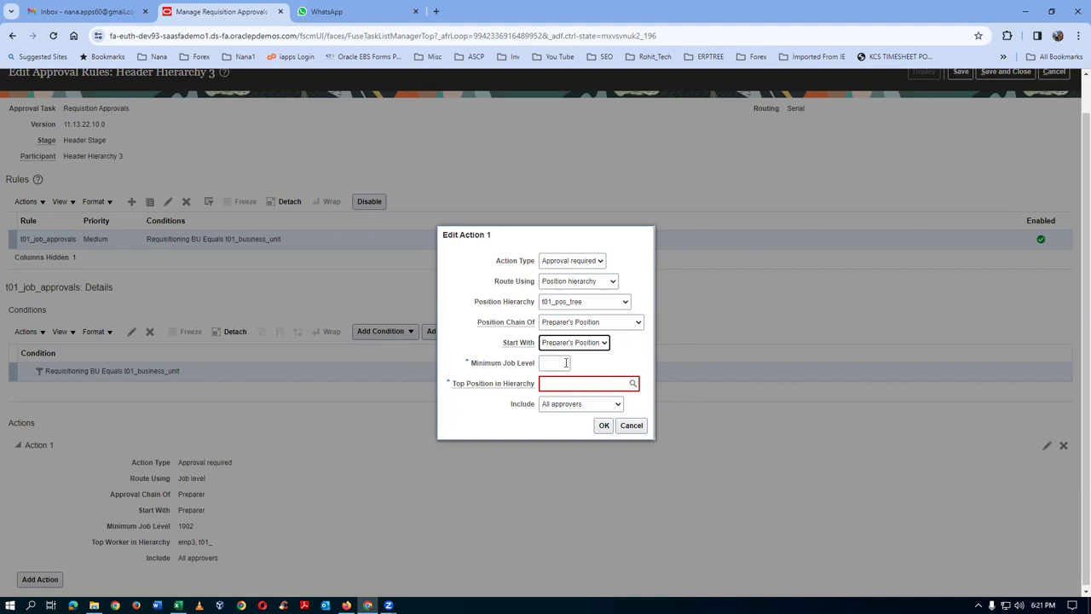
left_click(561, 364)
type("003")
left_click(561, 386)
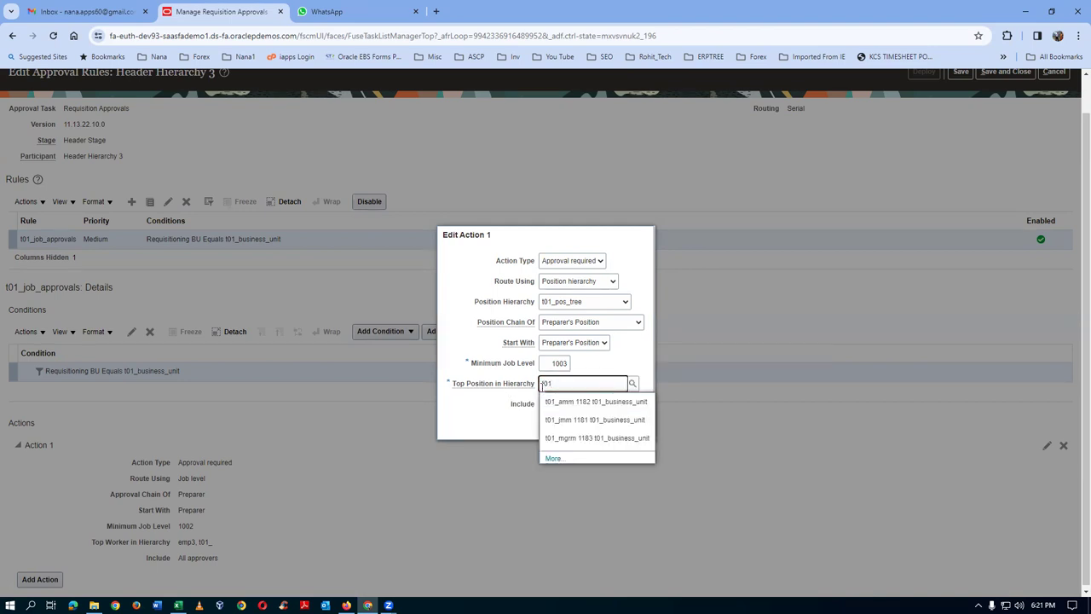
left_click(579, 438)
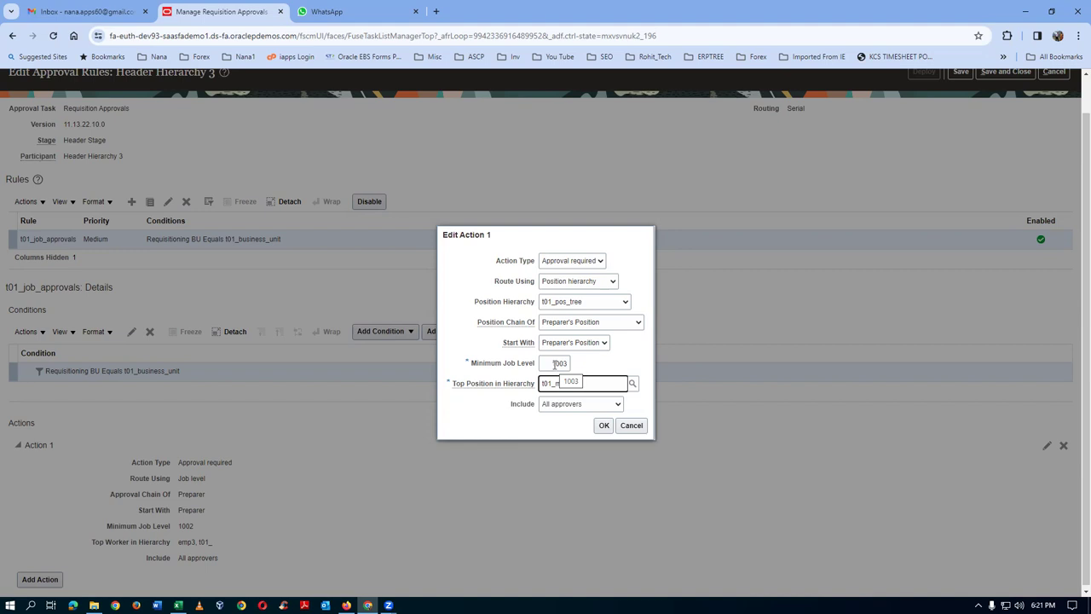
left_click(604, 425)
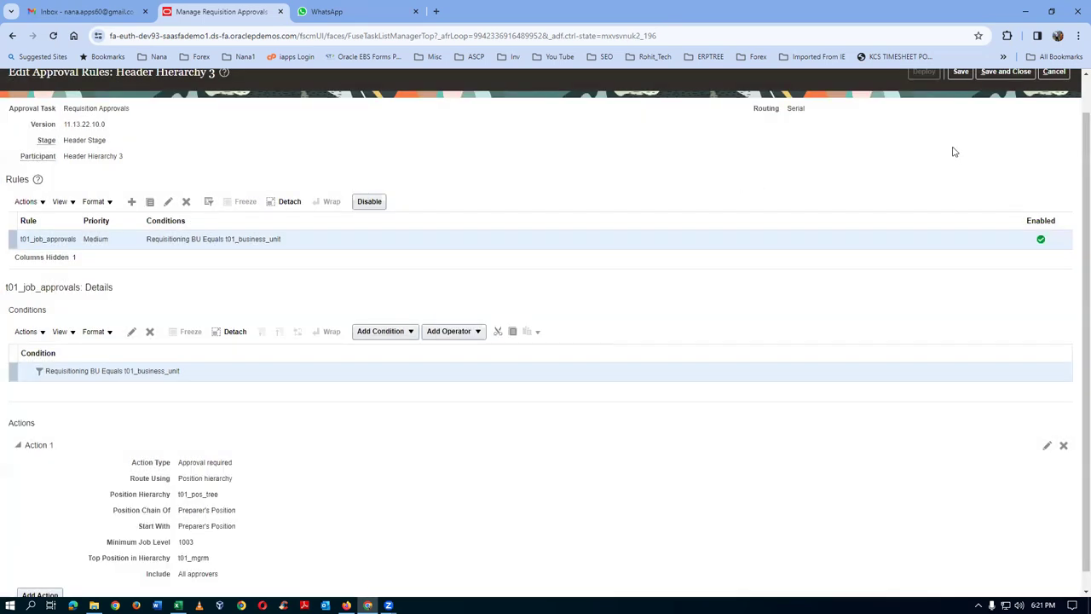
- Save and deploy the Header Hierarchy 3 rules, then duplicate the browser tab
left_click(962, 74)
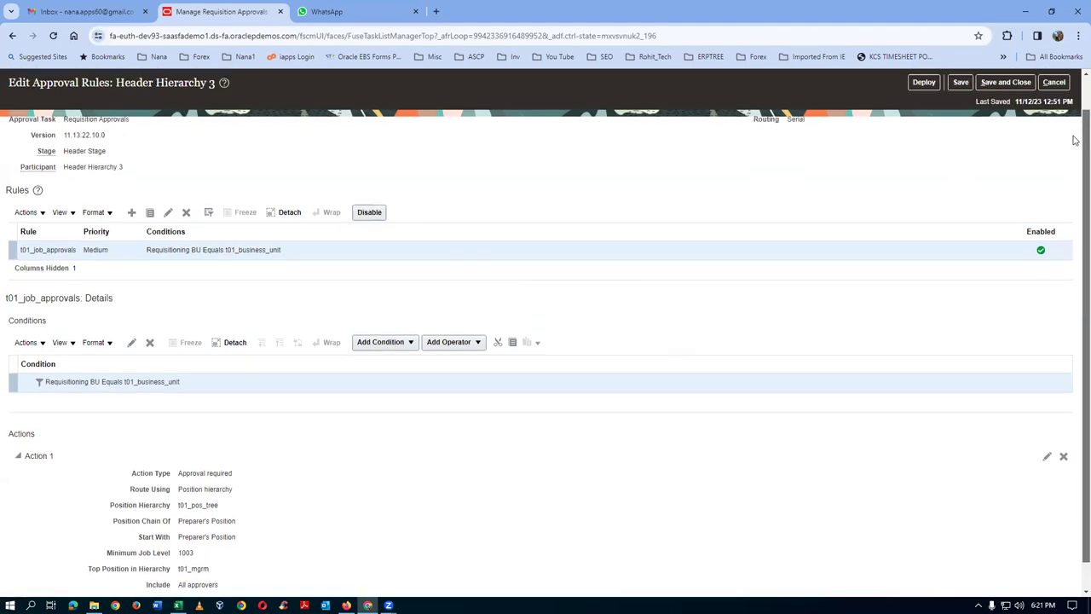
scroll(1075, 140, "up", 1)
left_click(918, 111)
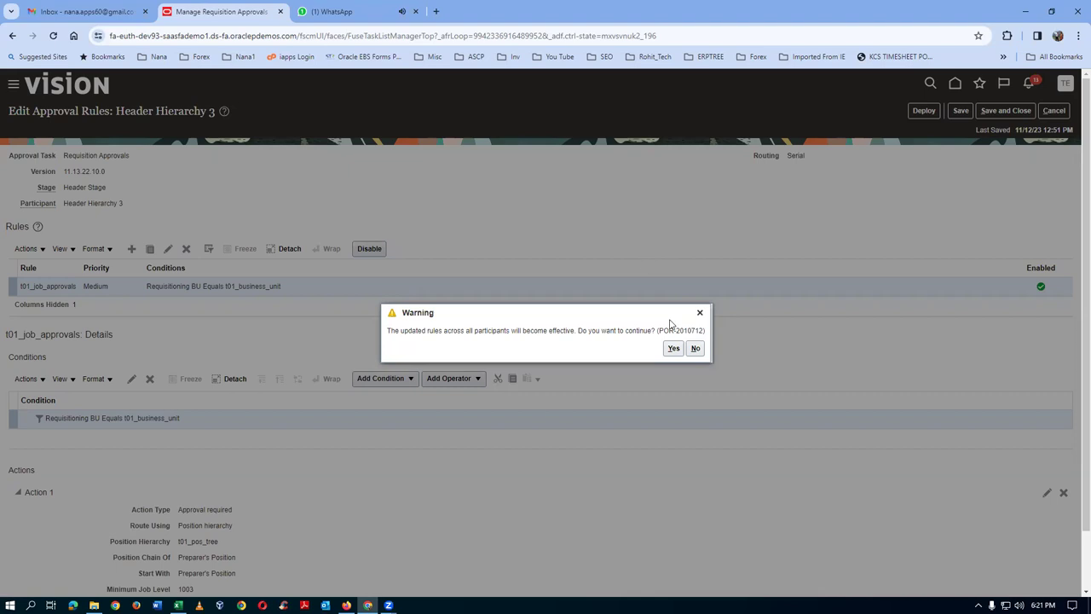
left_click(673, 347)
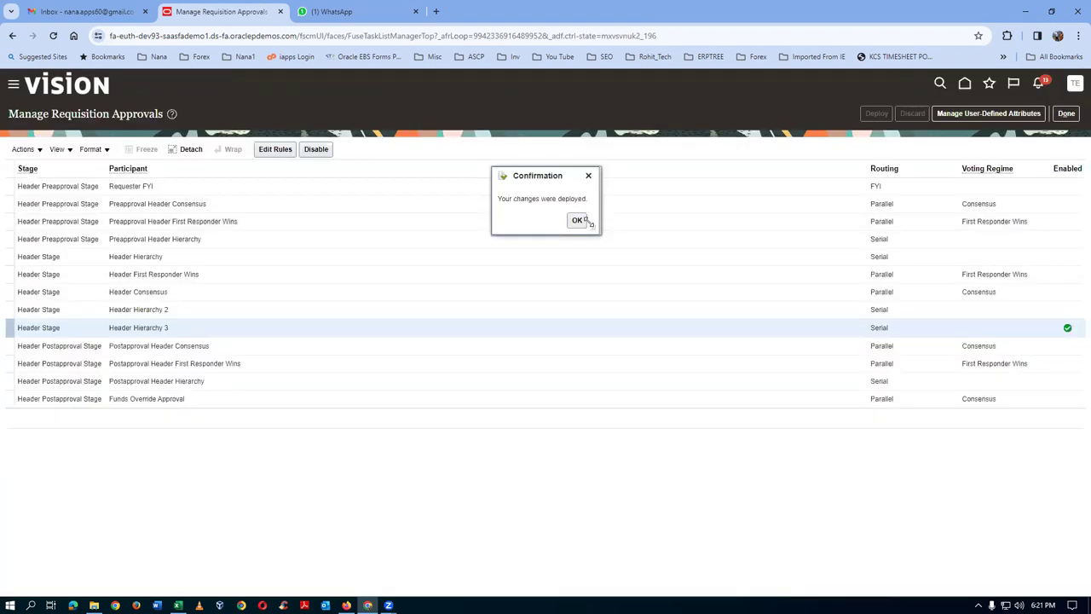
left_click(582, 221)
right_click(251, 10)
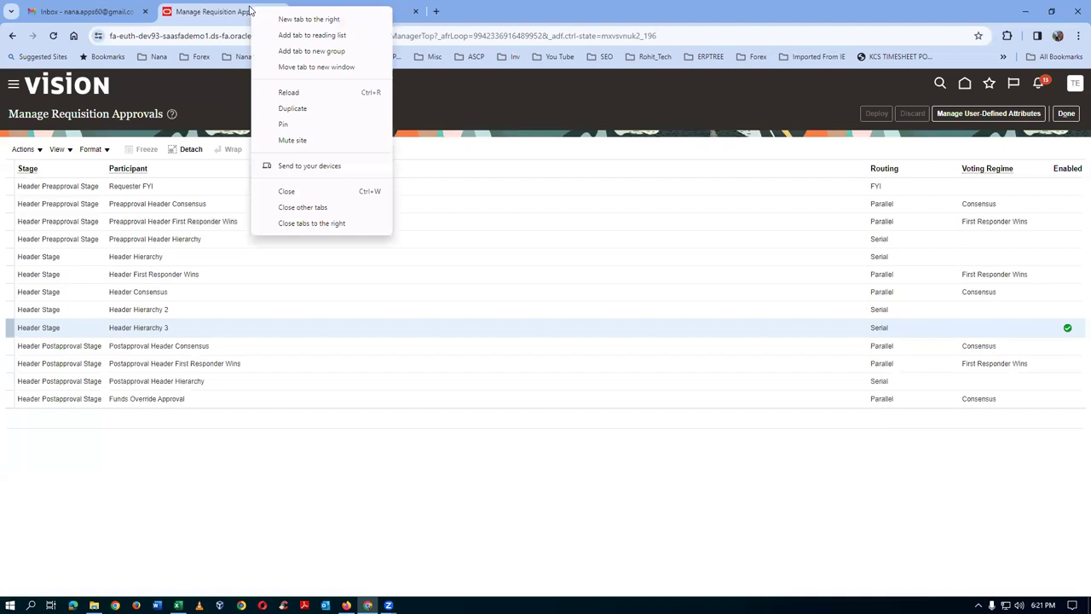
left_click(290, 109)
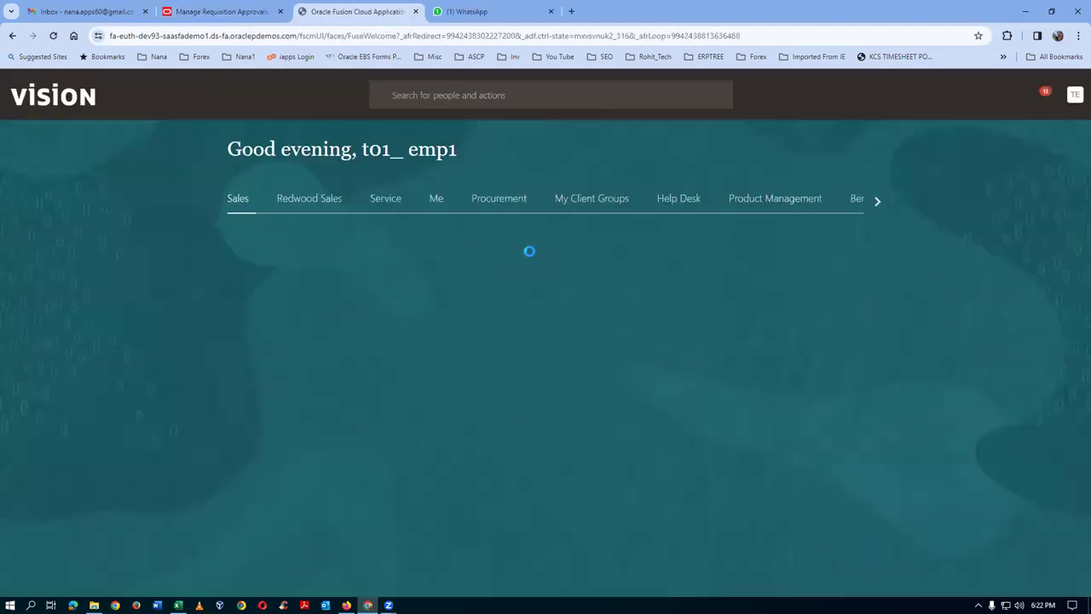
- Open the Shop page under Purchase Requisitions from the Procurement apps
left_click(488, 201)
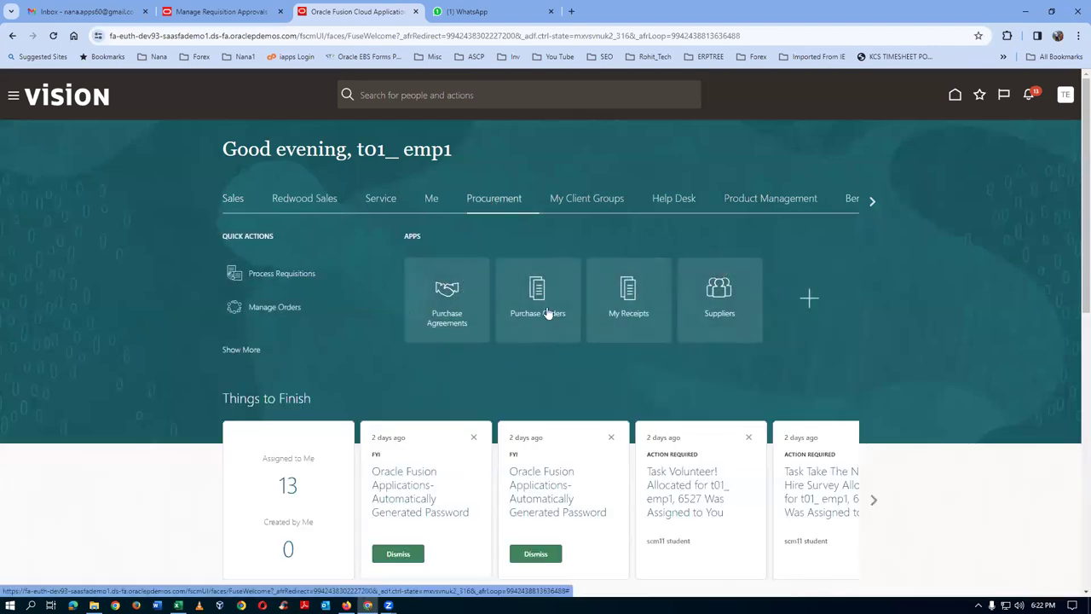
left_click(232, 352)
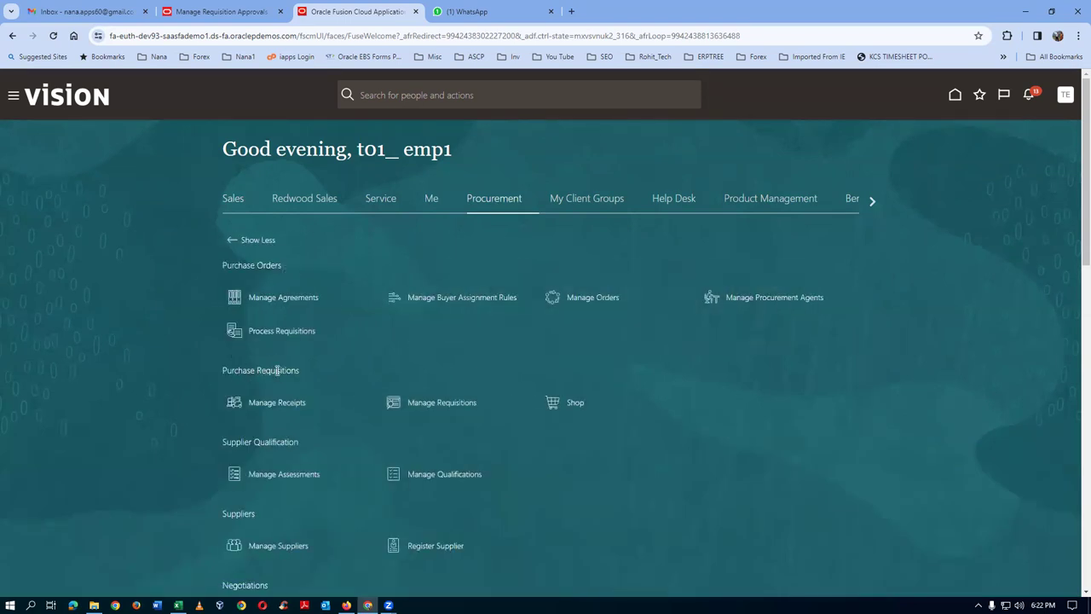
left_click(580, 407)
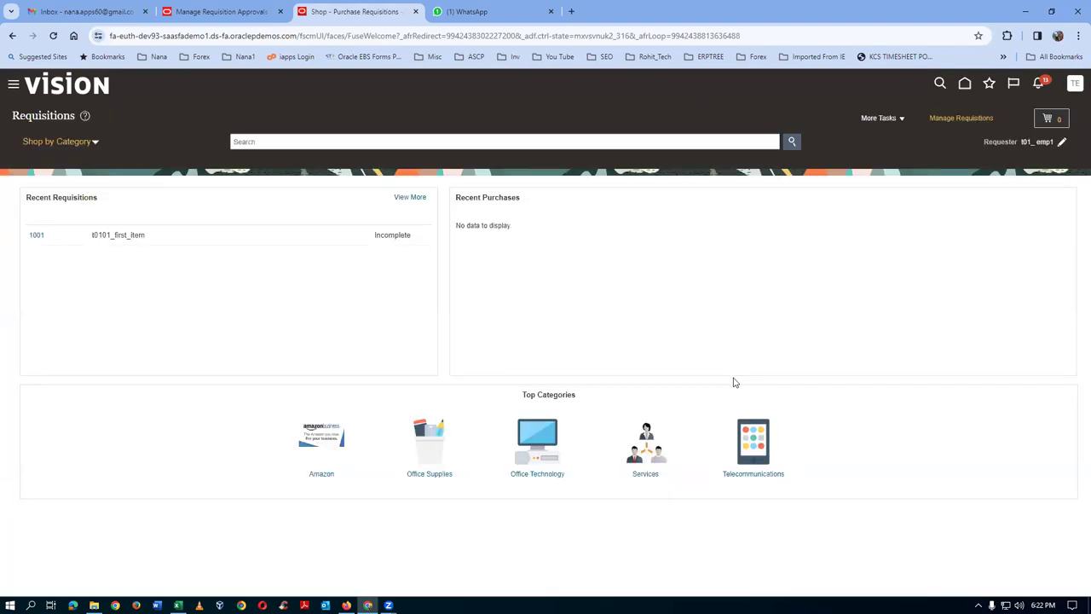
left_click(895, 118)
- Enter a requisition line for t0101_first_item, add it to the cart, and review requisition 1001
left_click(891, 137)
left_click(213, 182)
type("t01")
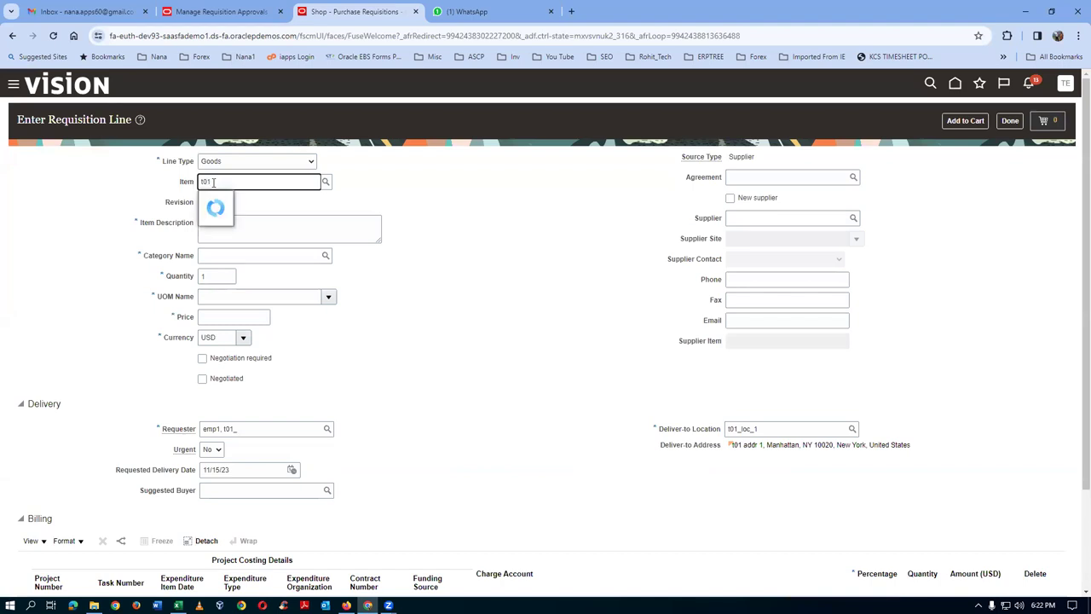
left_click(228, 196)
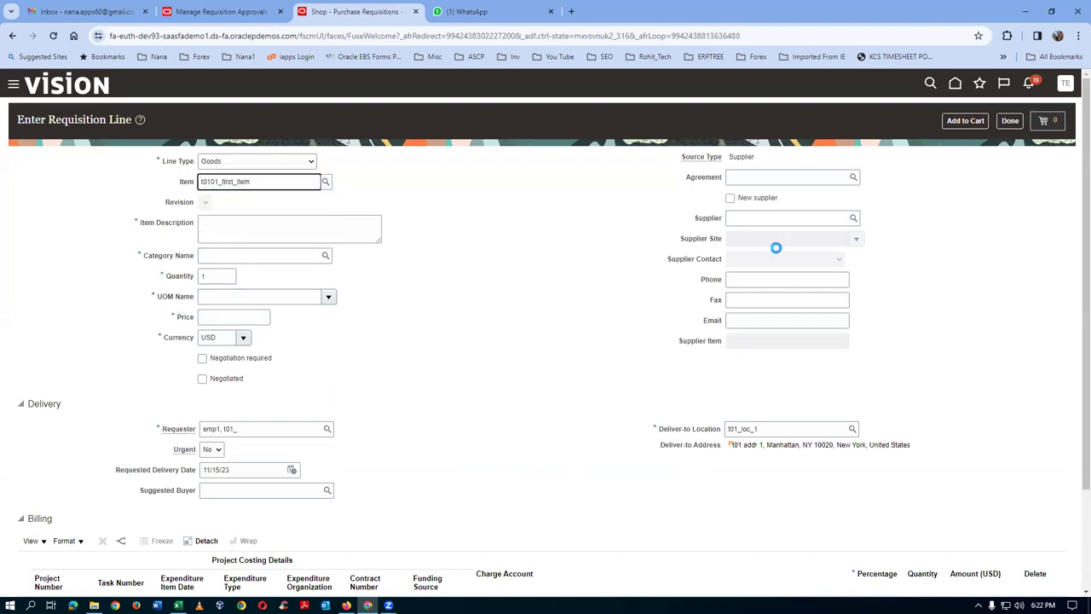
left_click(970, 122)
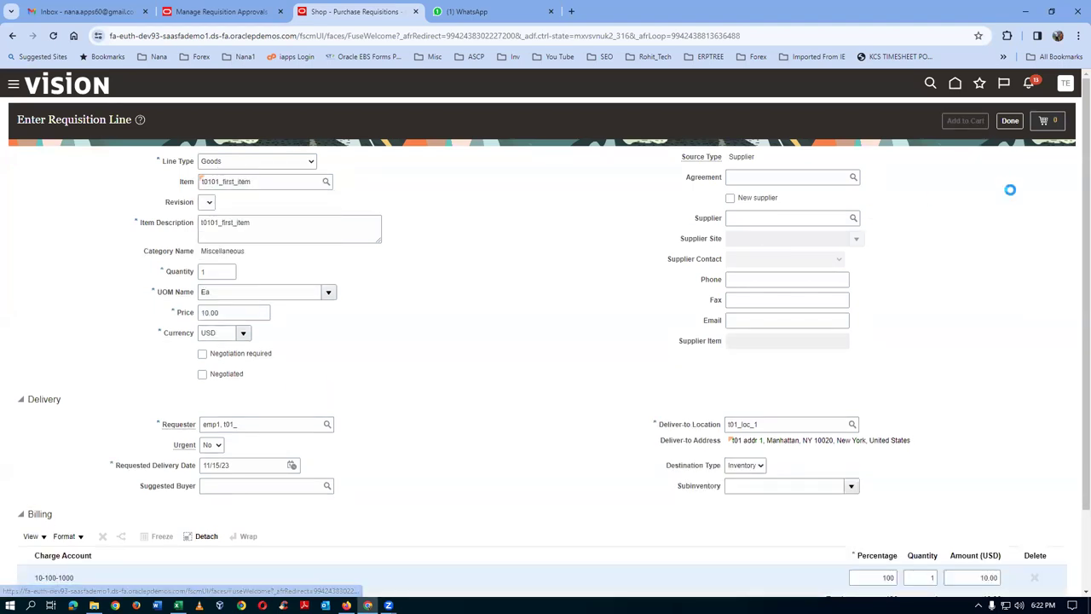
left_click(1050, 125)
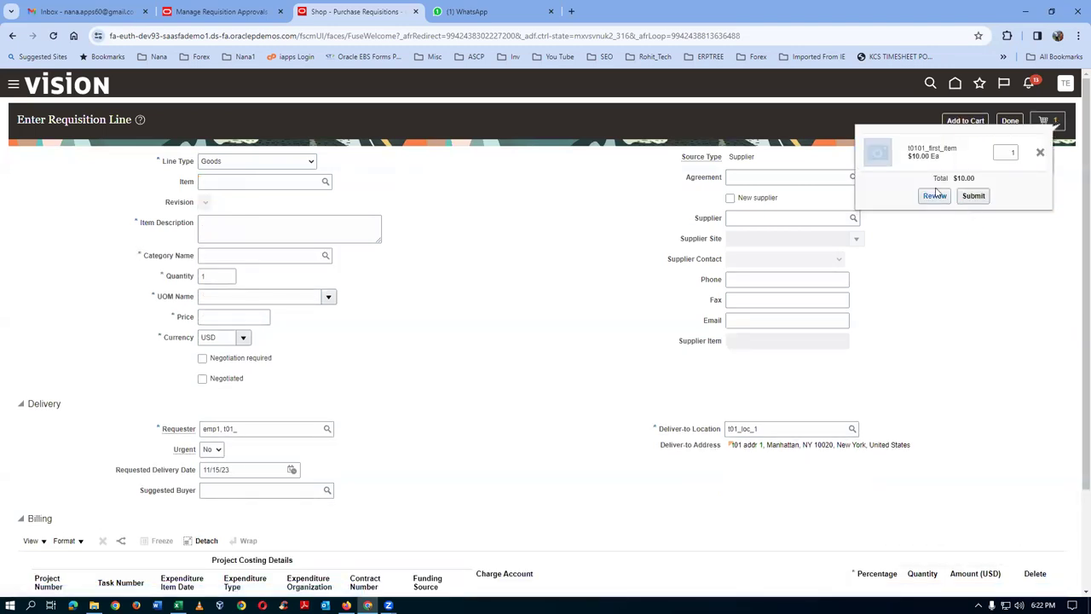
left_click(936, 196)
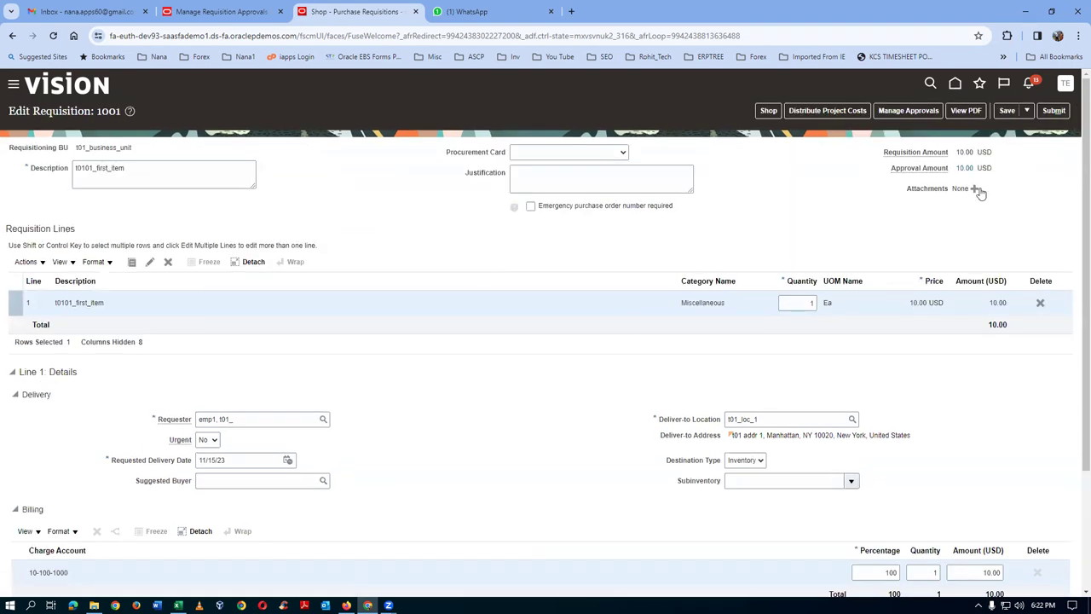
- Inspect requisition 1001's approval chain: t01_jmm, t01_amm, then t01_mgrm
left_click(911, 110)
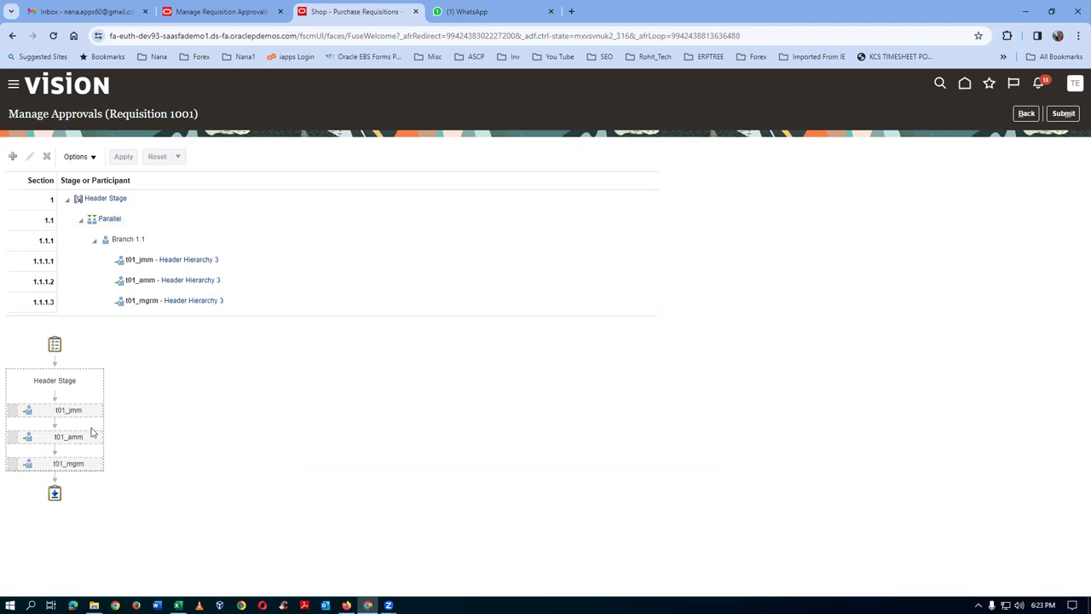
mouse_move(96, 437)
mouse_move(94, 468)
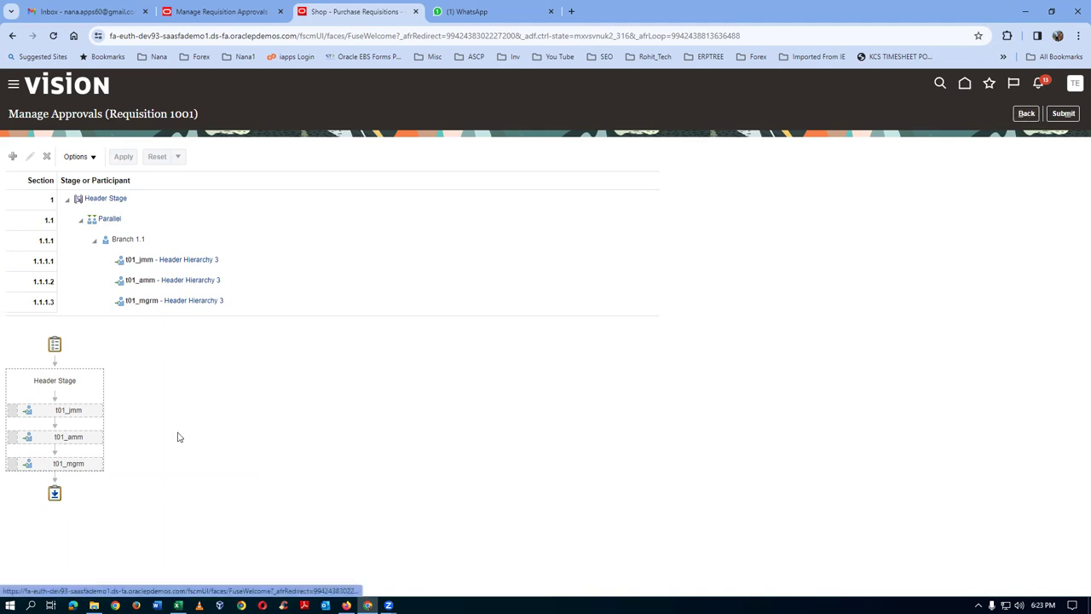
mouse_move(92, 417)
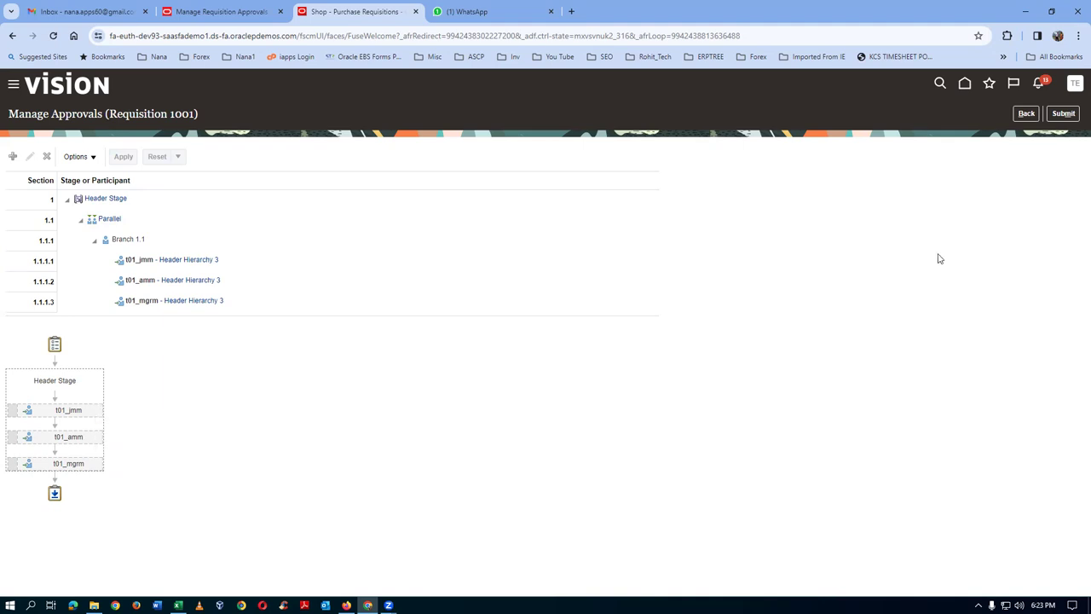
left_click(1026, 113)
left_click(236, 11)
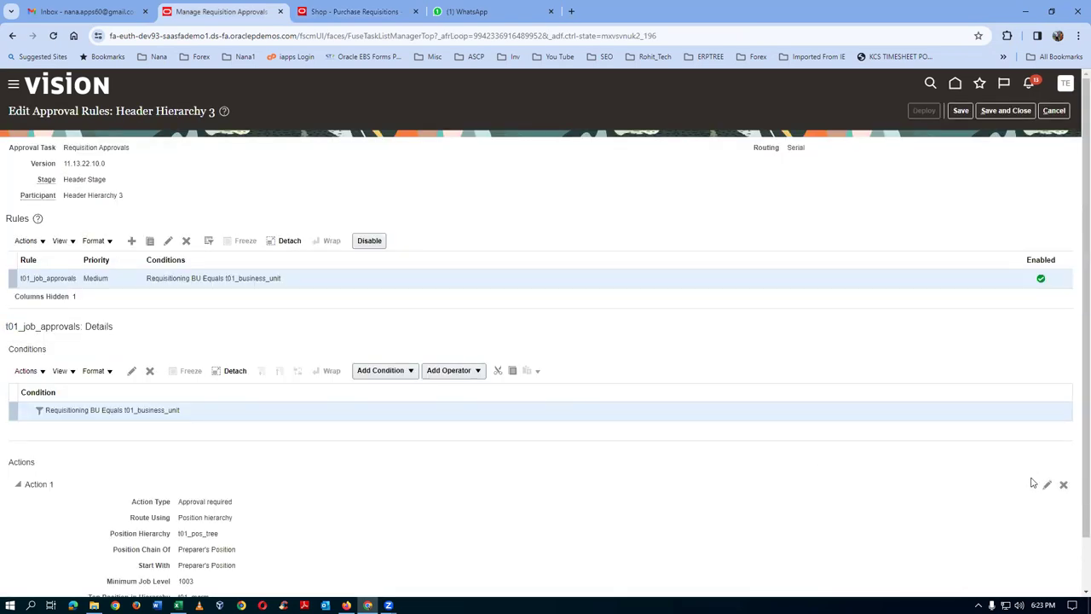
- Change Action 1 to start with Next Position and minimum job level 1002
scroll(1034, 464, "down", 1)
left_click(1047, 427)
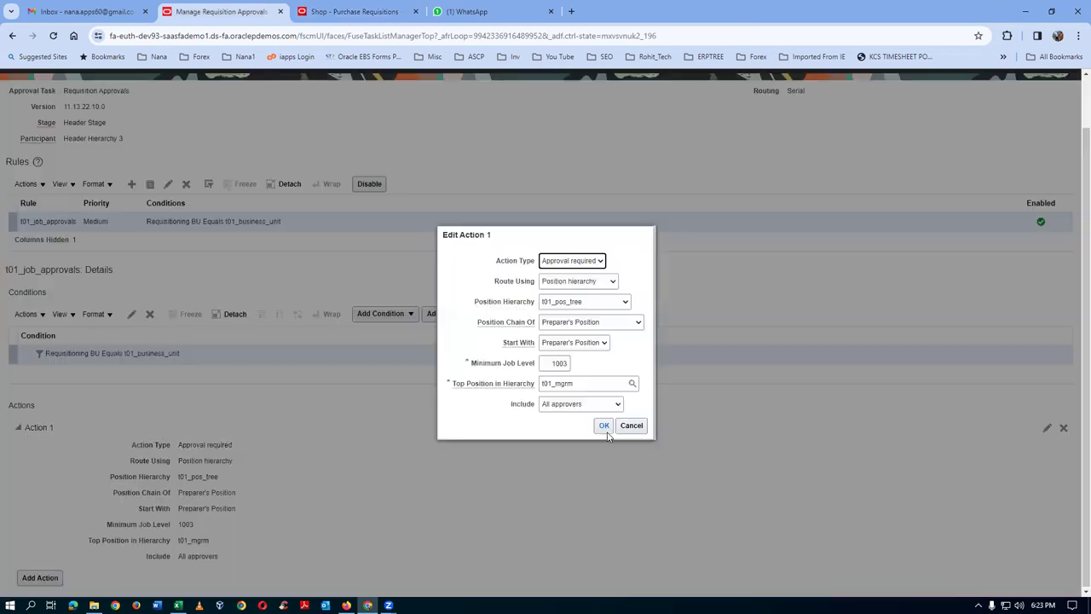
left_click(557, 344)
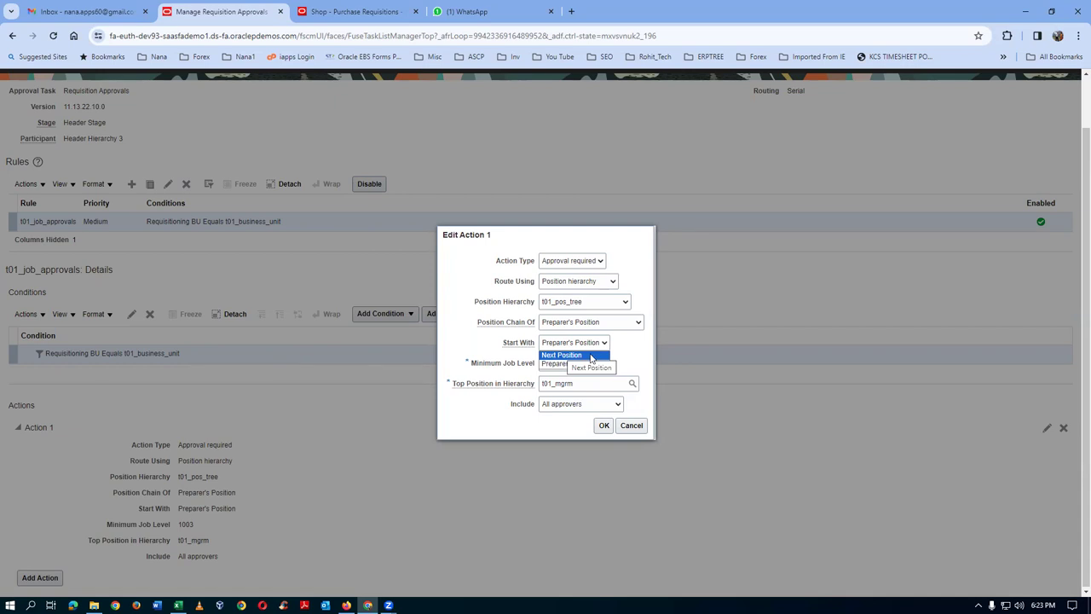
left_click(591, 357)
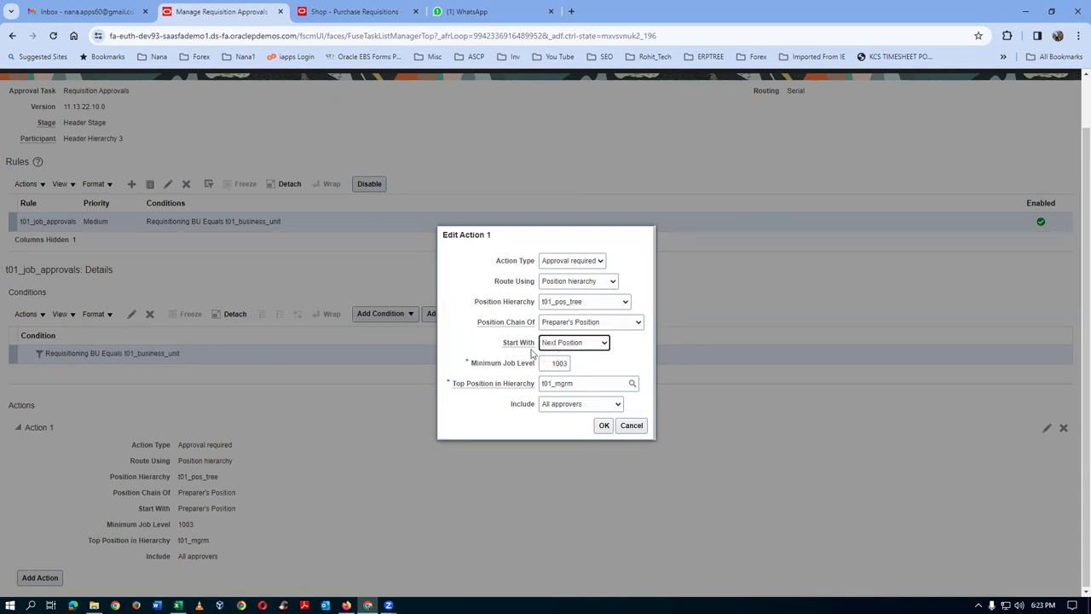
left_click(569, 364)
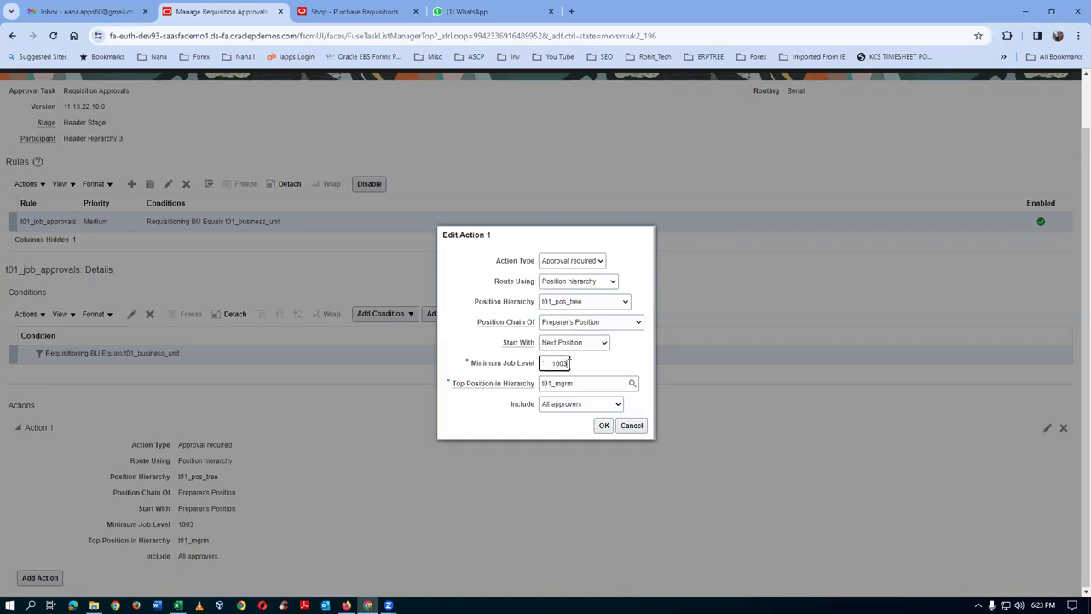
key("BackSpace")
type("2")
left_click(595, 326)
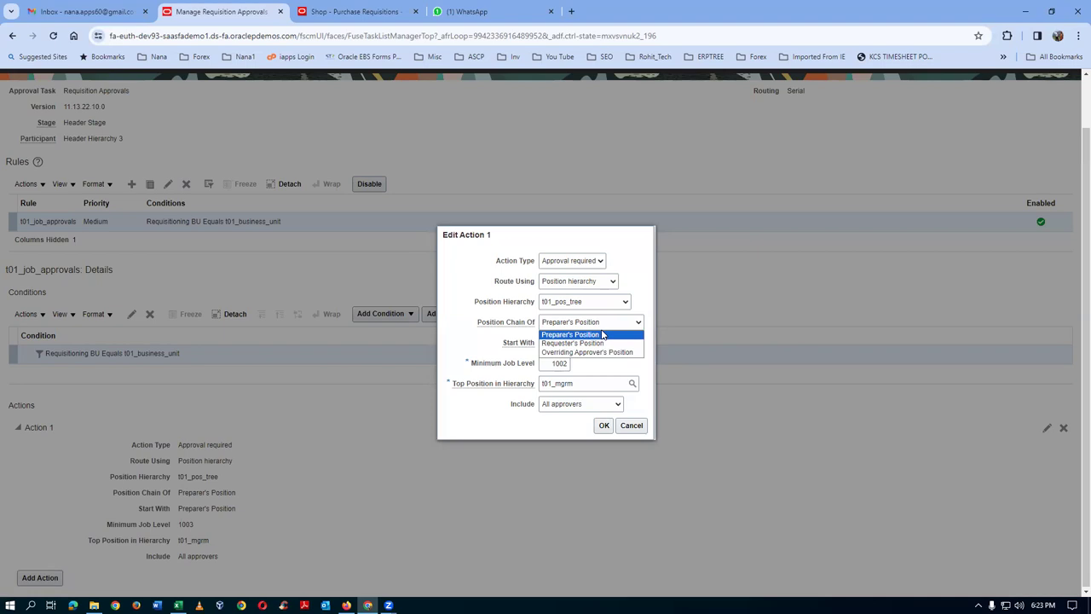
left_click(647, 374)
left_click(603, 425)
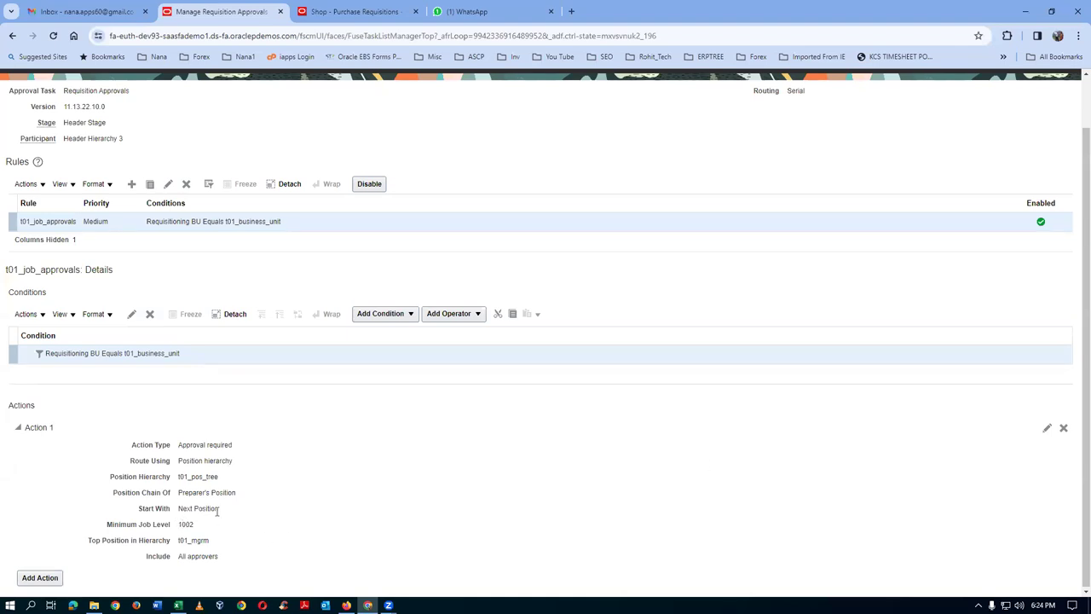
- Save and deploy the revised Header Hierarchy 3 rules, then switch back to requisition 1001
scroll(977, 298, "up", 1)
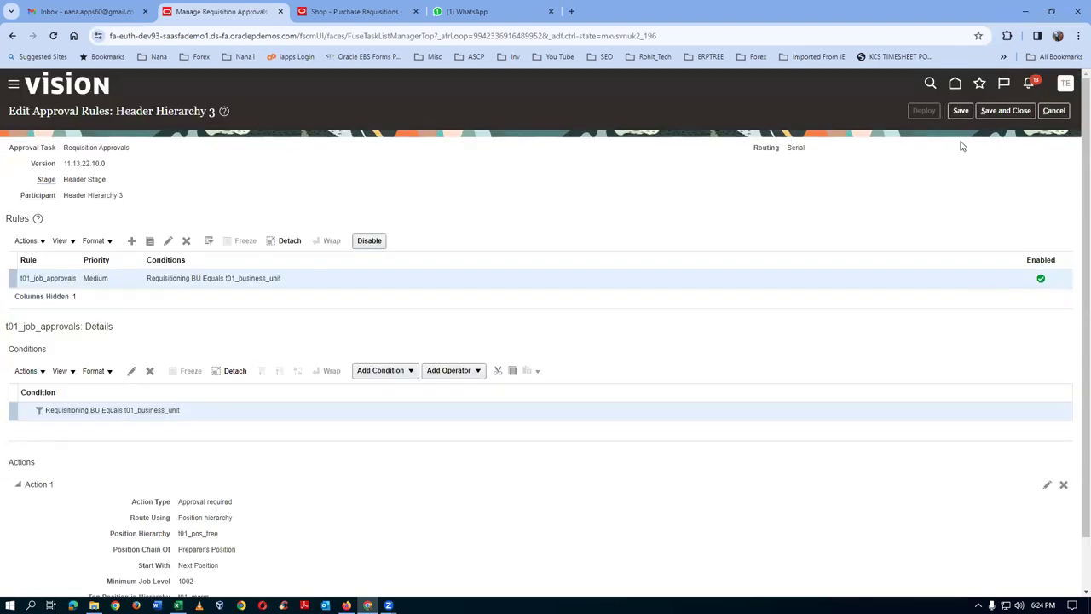
left_click(961, 112)
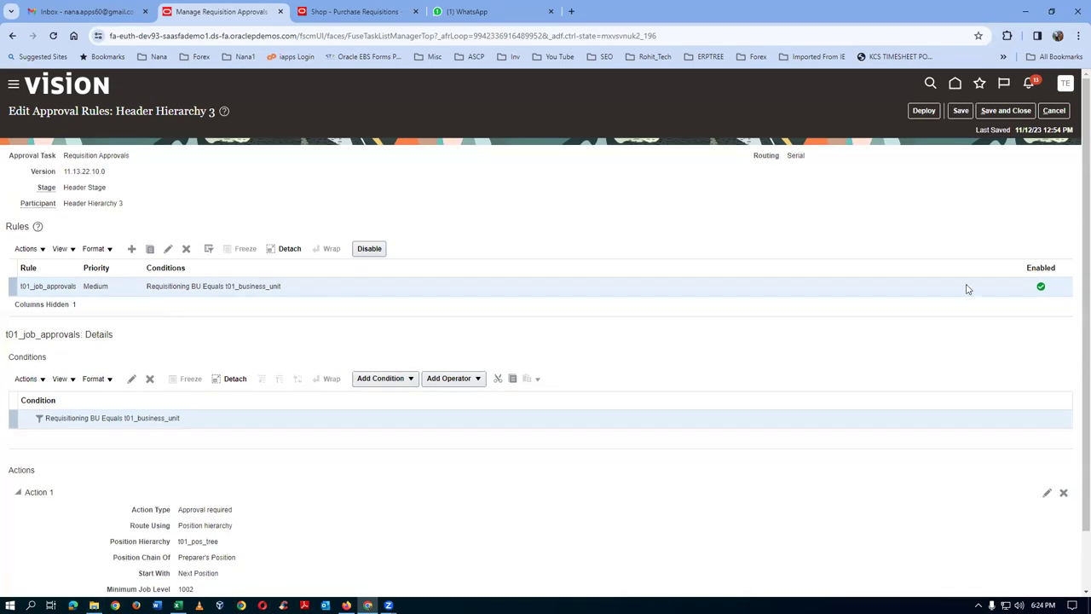
left_click(924, 110)
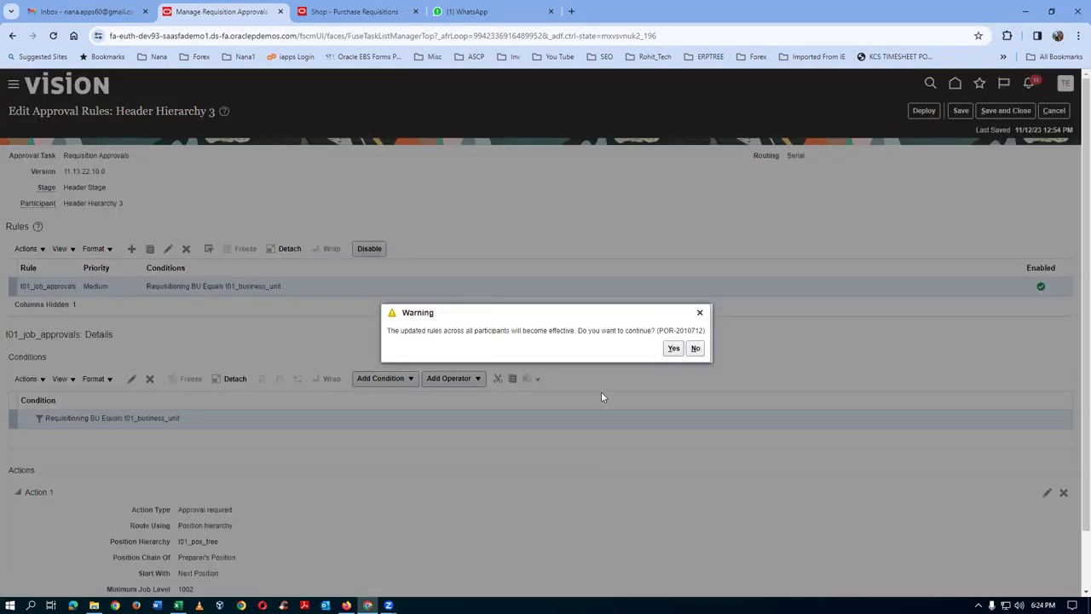
left_click(673, 347)
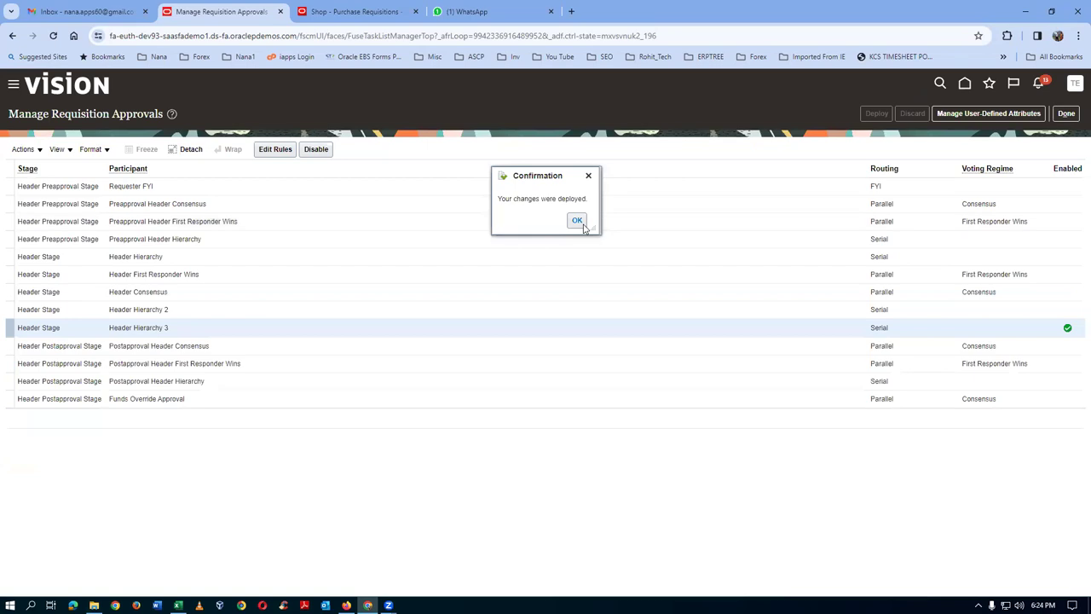
left_click(579, 222)
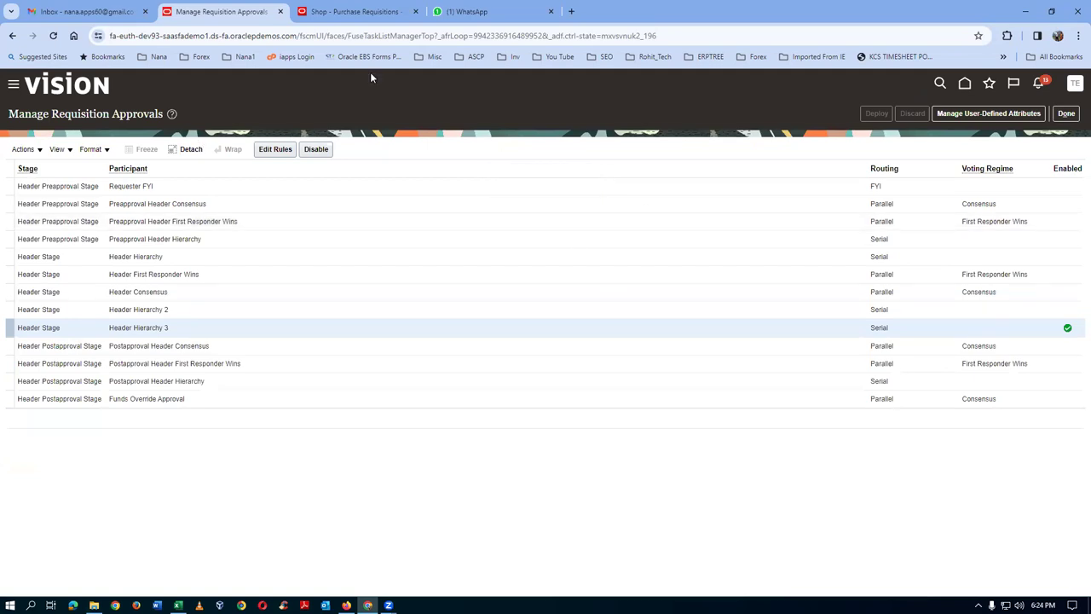
left_click(368, 17)
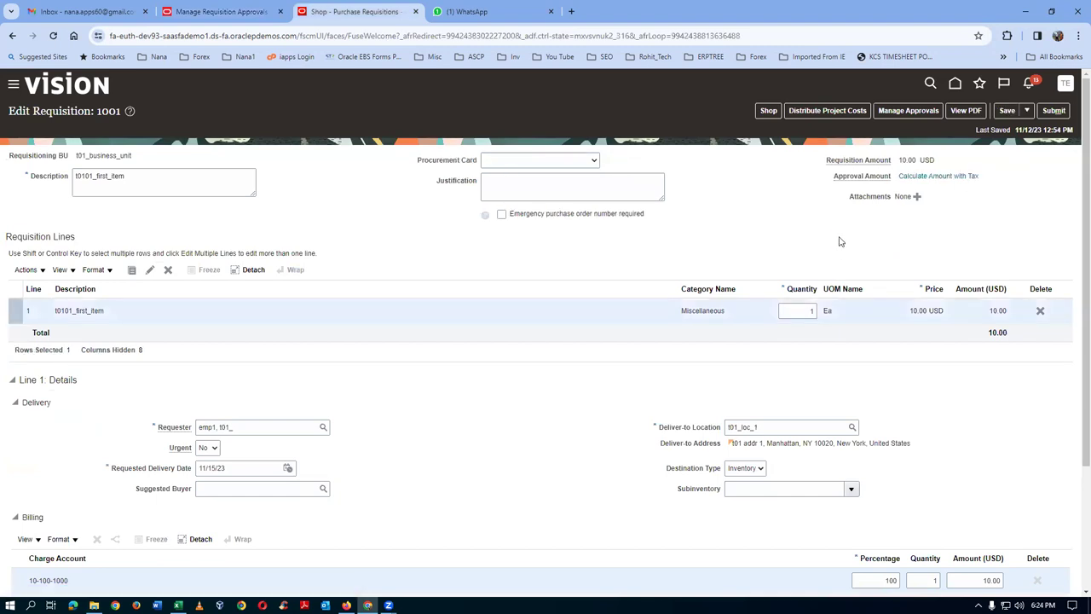
- Save requisition 1001 and verify its only approver is now t01_amm
left_click(1006, 111)
left_click(912, 112)
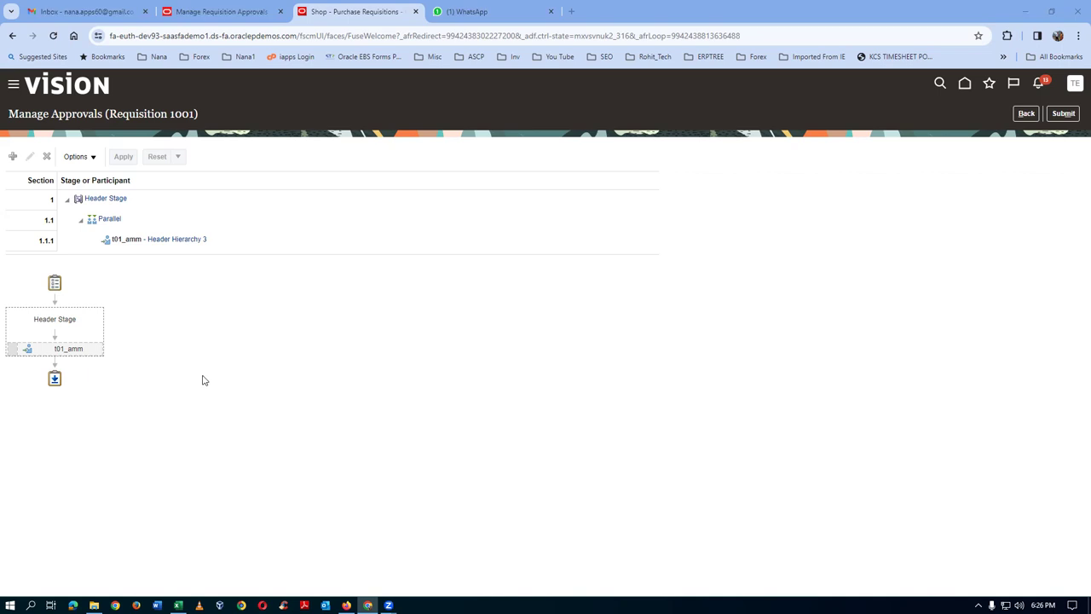
left_click(1028, 115)
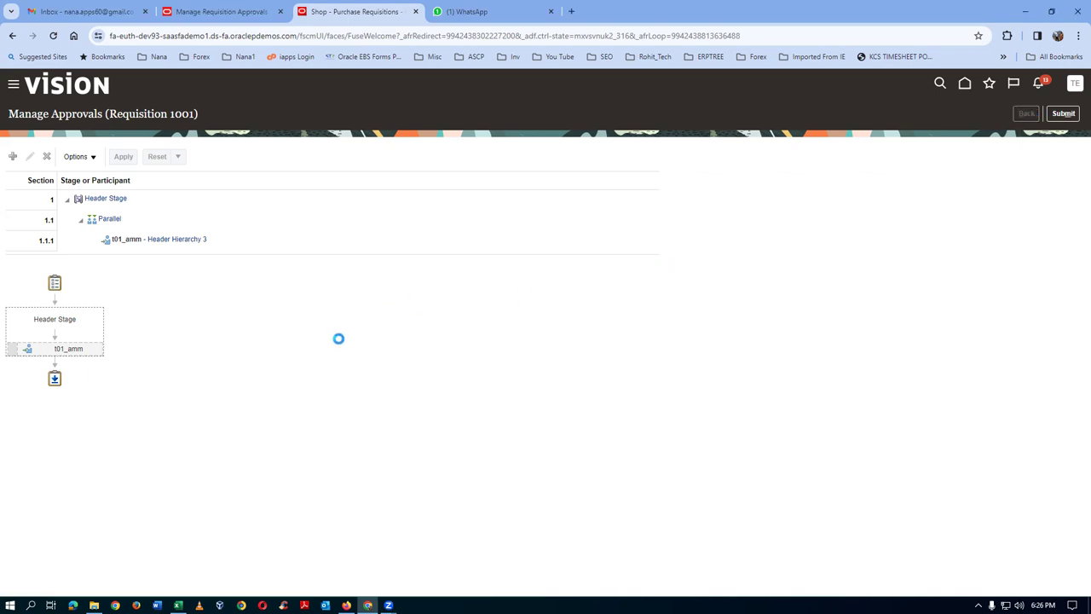
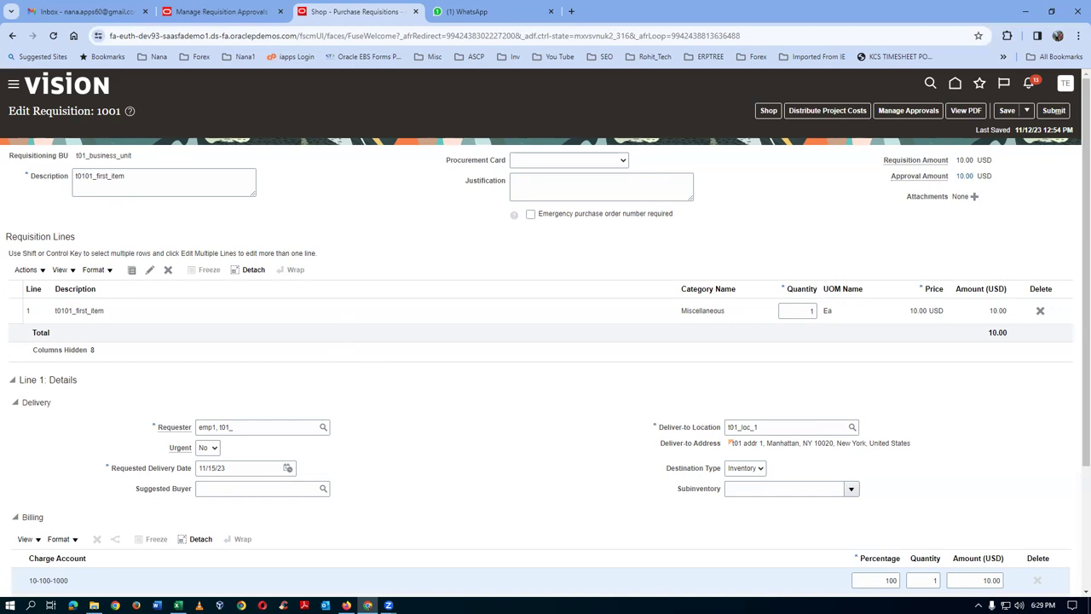
- Go from the requisition to Person Management under My Client Groups on the Fusion home page
left_click(768, 110)
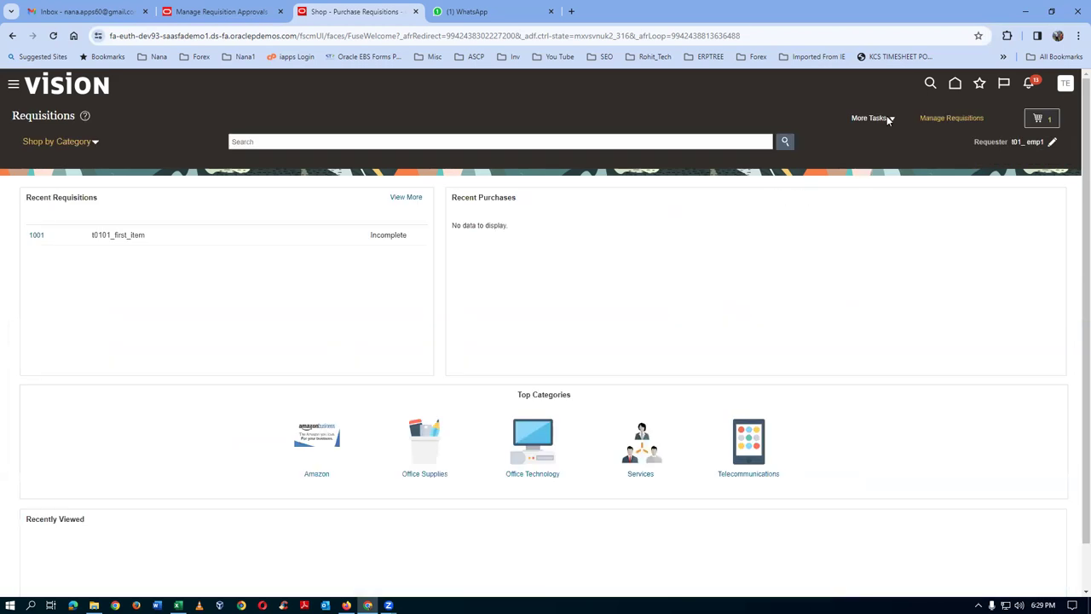
left_click(953, 85)
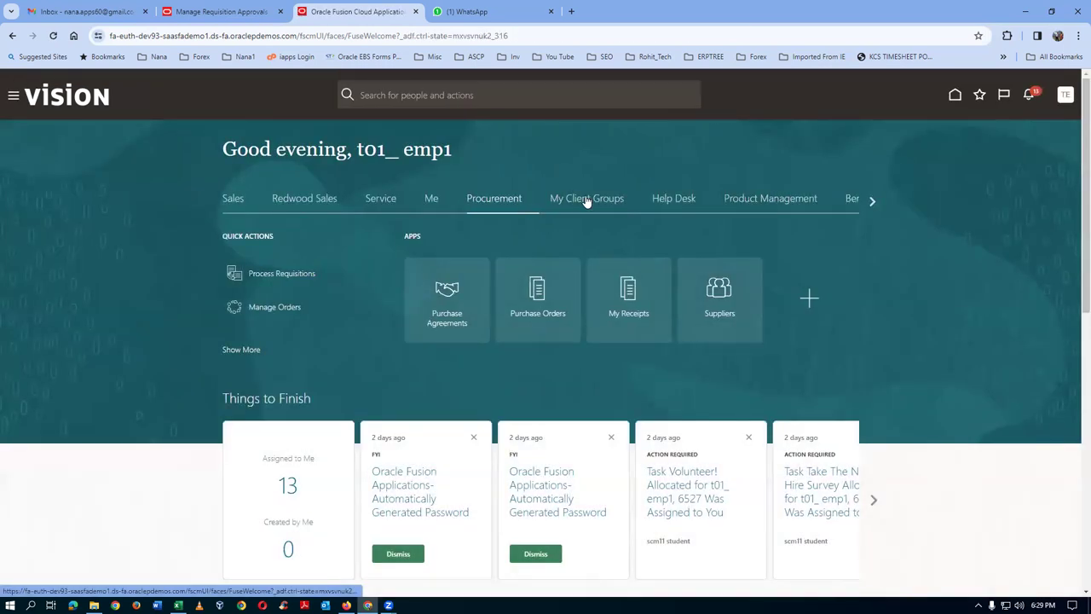
left_click(585, 199)
left_click(631, 314)
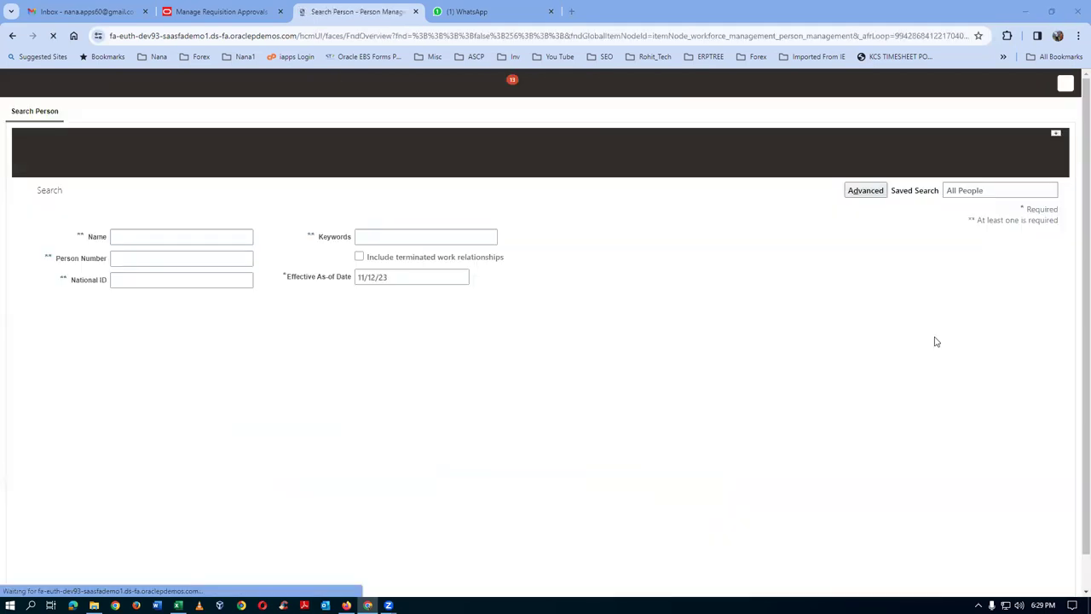
- Search for the requester by name and open their employment record
left_click(130, 237)
type("emp1, t01_")
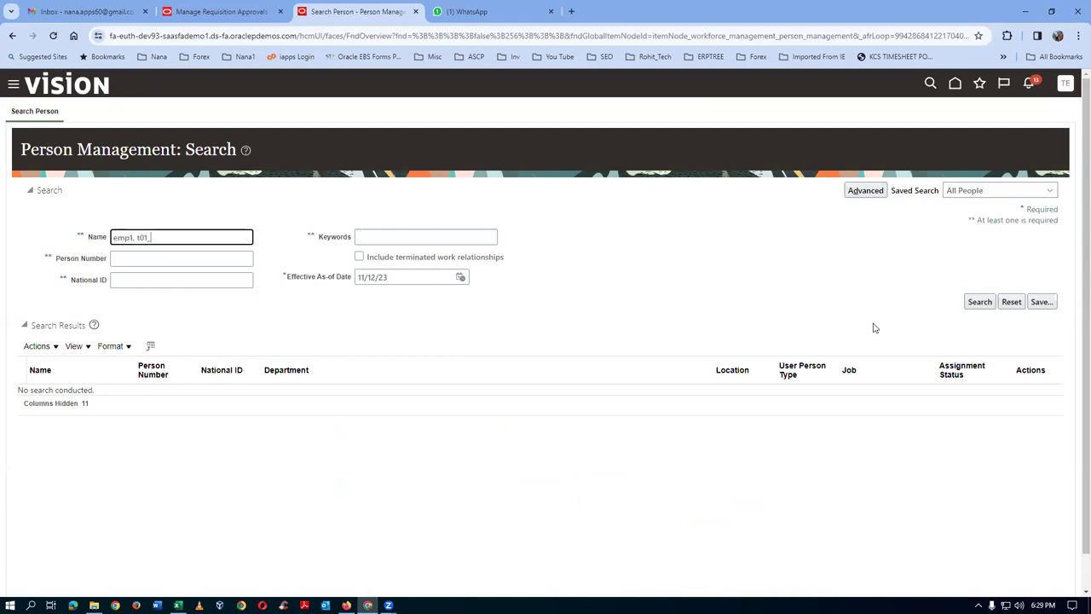
left_click(979, 302)
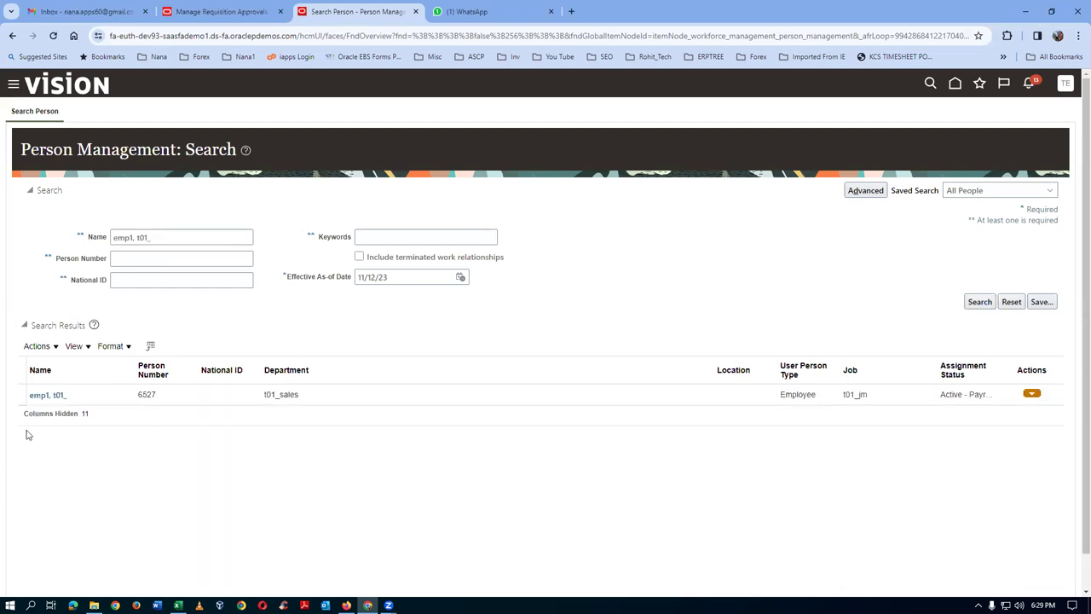
left_click(36, 393)
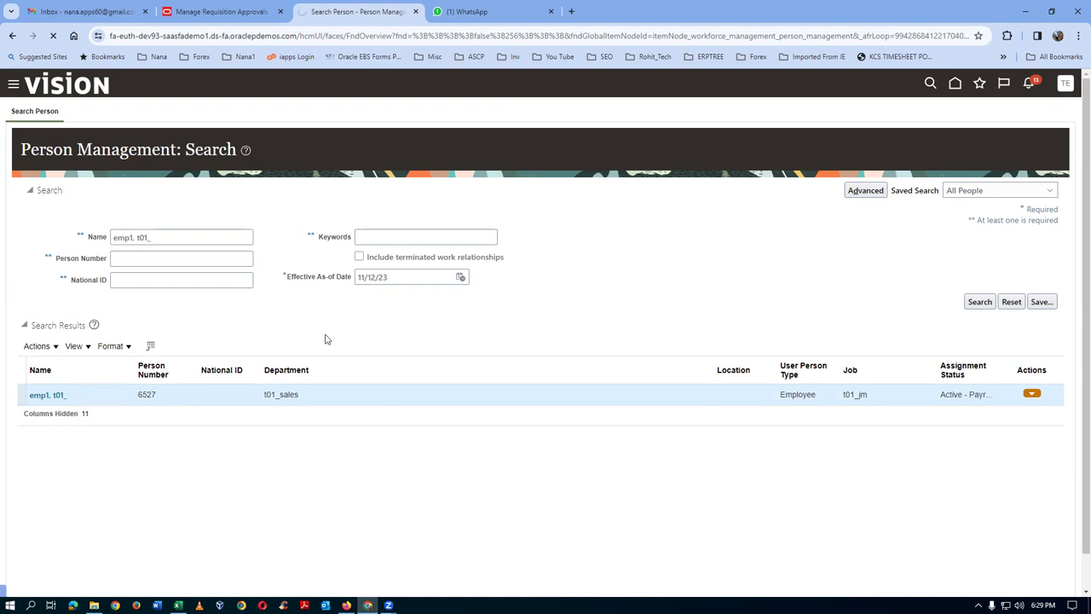
scroll(325, 339, "down", 6)
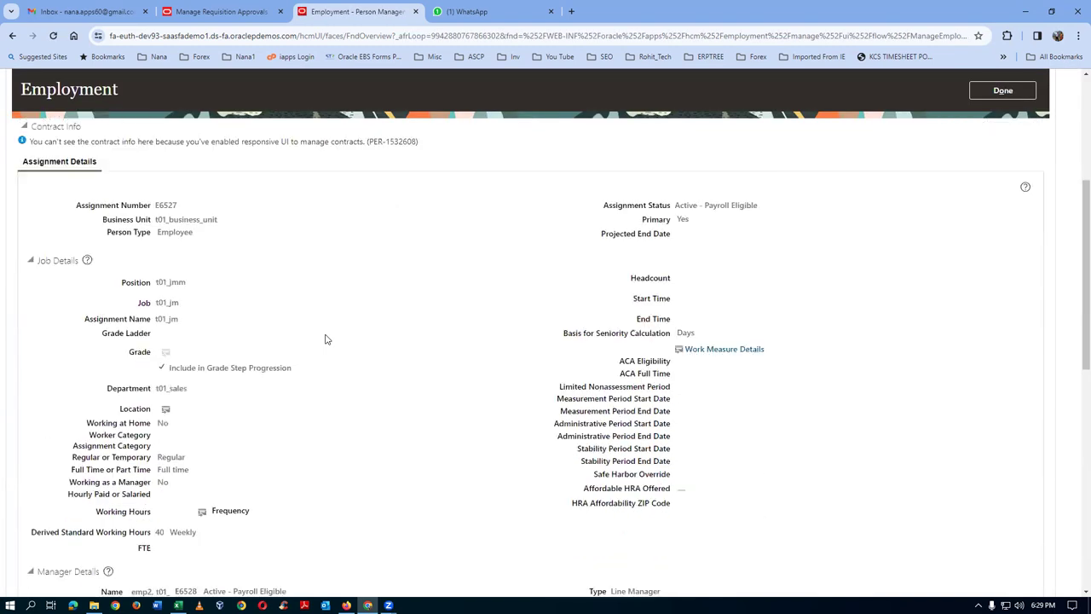
- Note the requester's line manager under Manager Details, then return to Manage Requisition Approvals
scroll(325, 339, "down", 2)
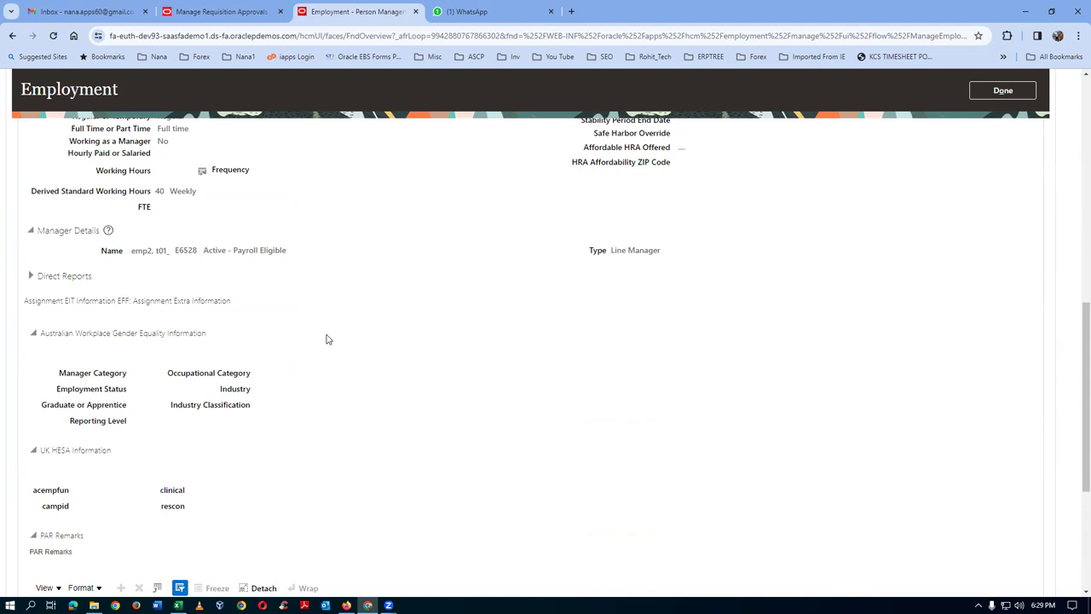
left_click_drag(134, 250, 195, 253)
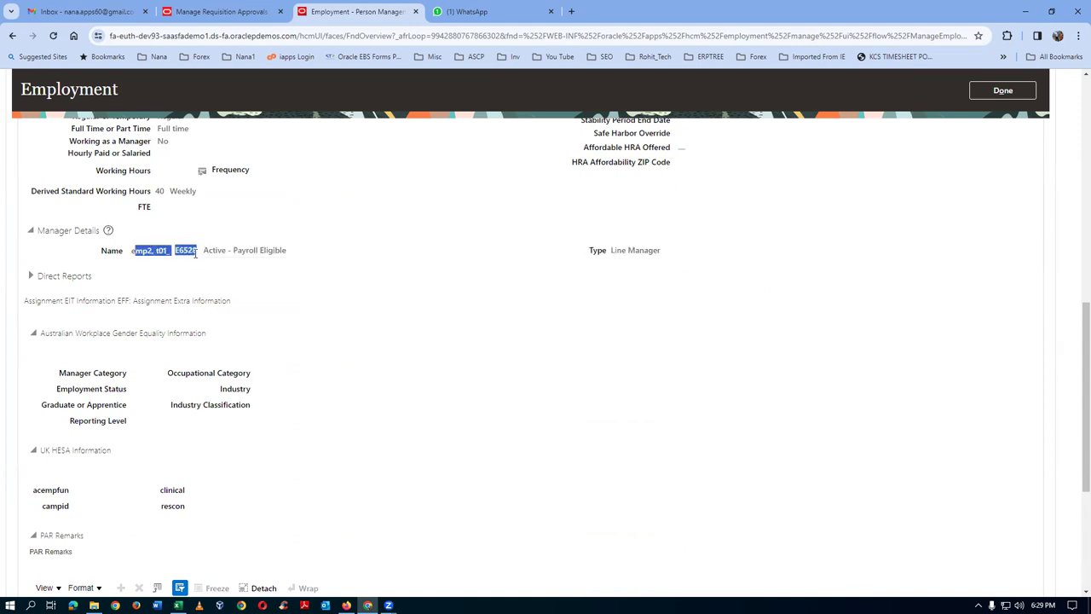
left_click(396, 370)
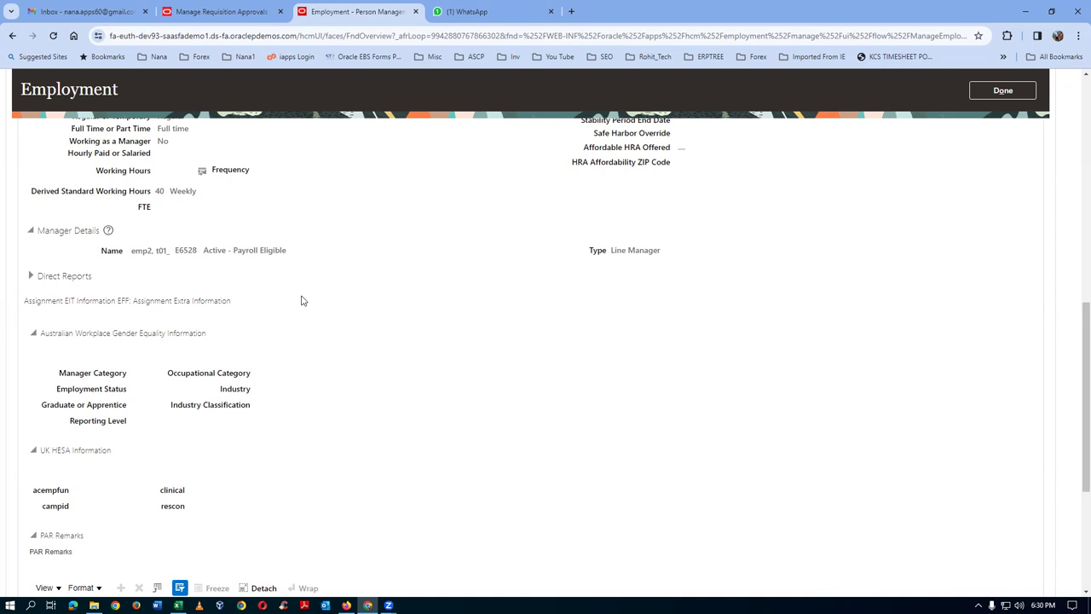
left_click(219, 11)
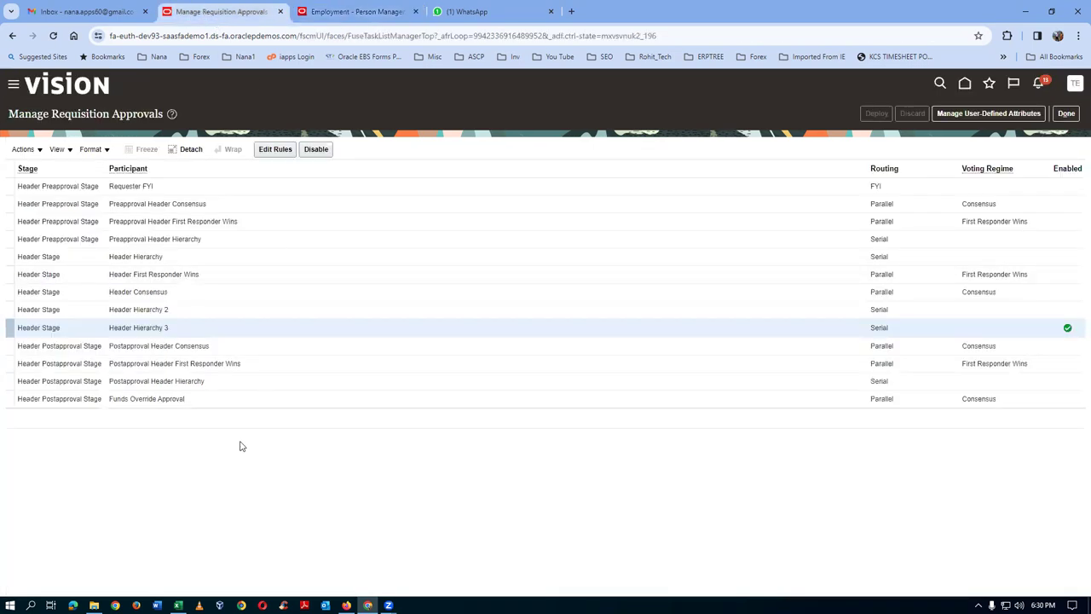
- Edit Header Hierarchy 3 rules and open Action 1 of t01_job_approvals, routed via t01_pos_tree
left_click(275, 149)
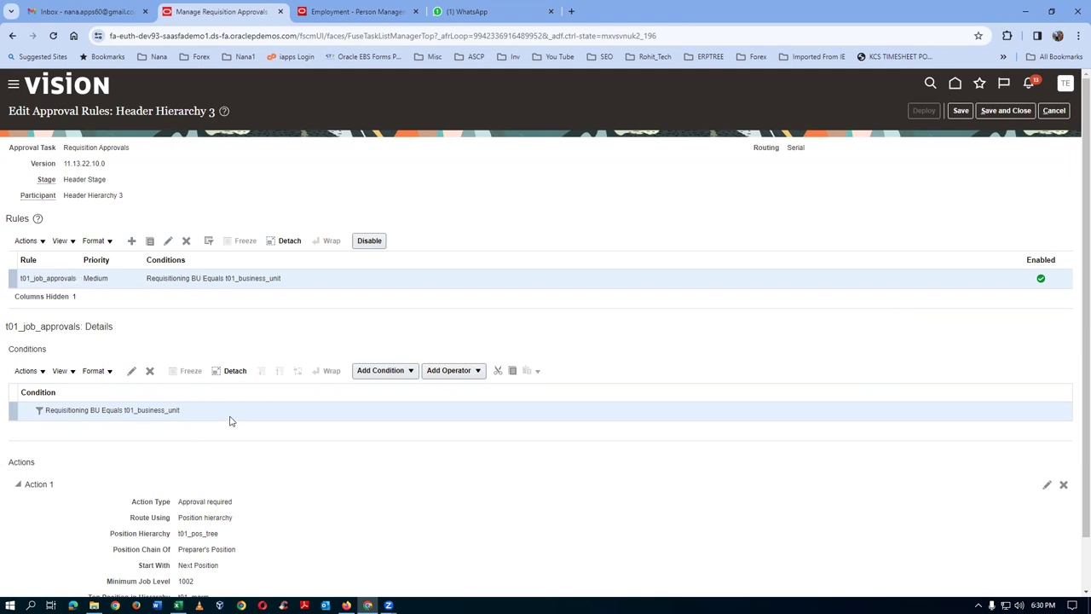
scroll(232, 419, "down", 1)
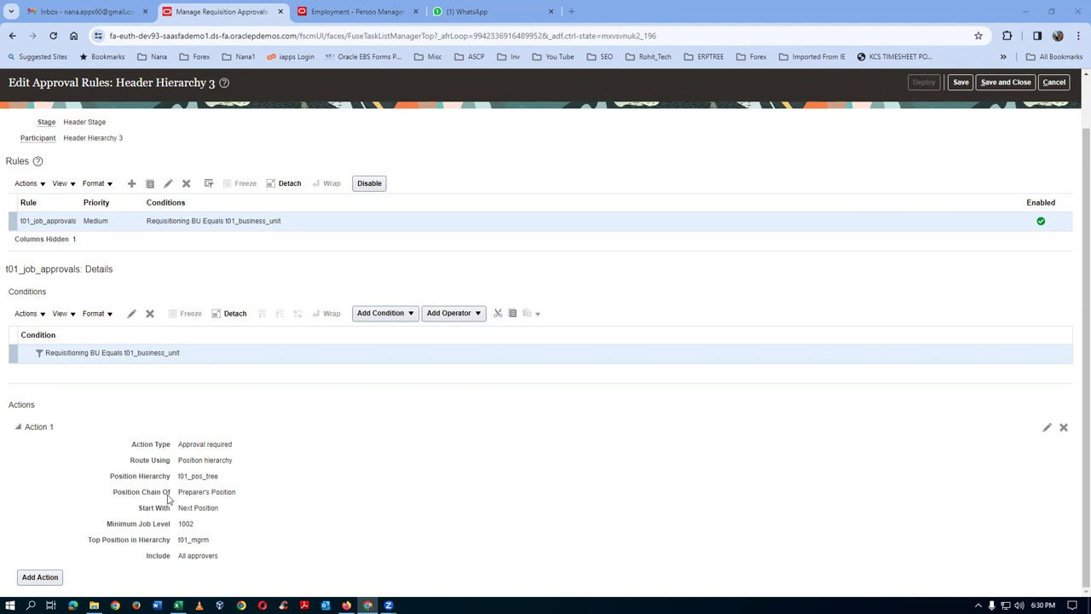
left_click_drag(182, 461, 221, 462)
left_click(1048, 427)
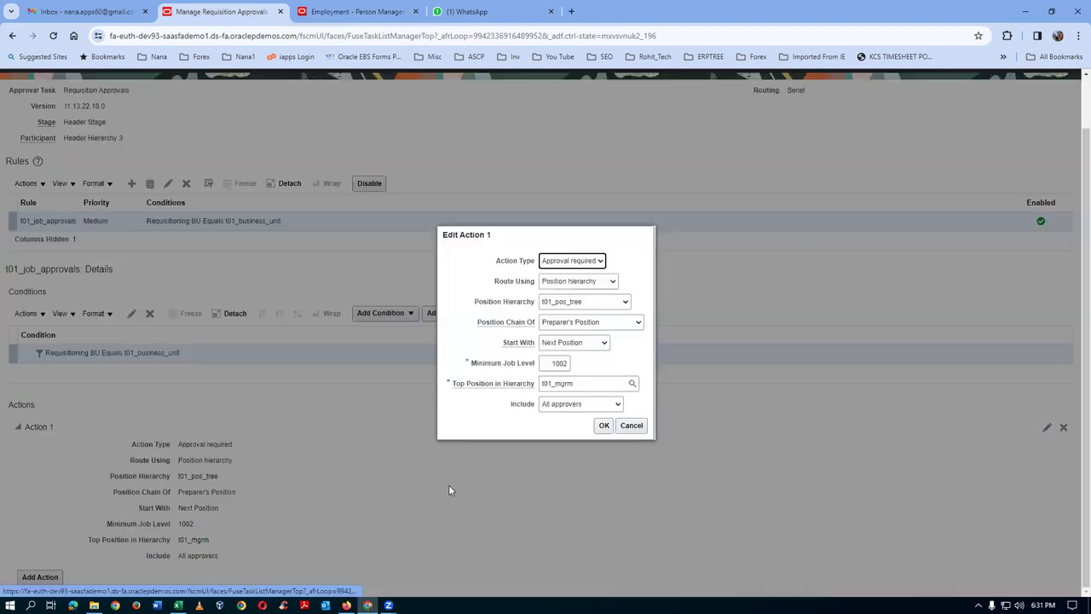
- Review Action 1's Route Using options, then switch to the Excel Instances workbook
left_click(588, 281)
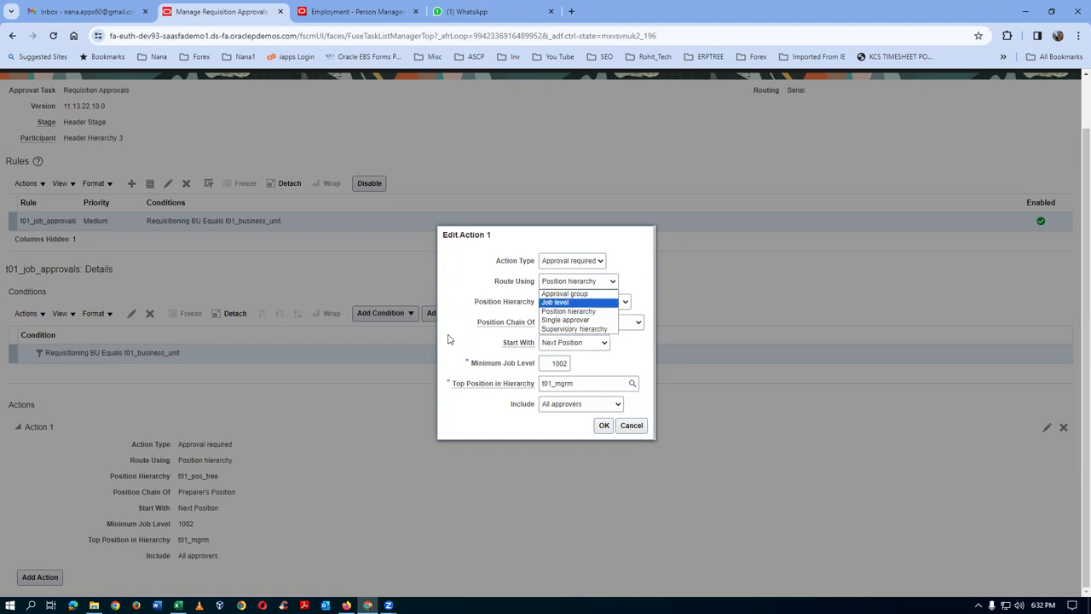
key("alt+Tab")
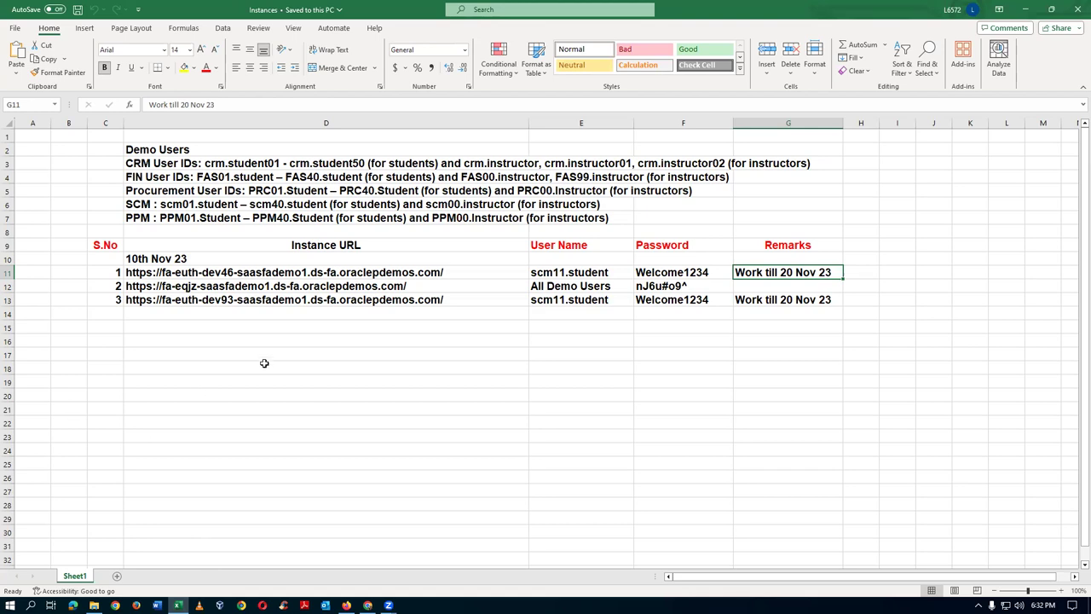
- Create a blank workbook and fill D5:D26 with the series 1001 to 1022
left_click(15, 29)
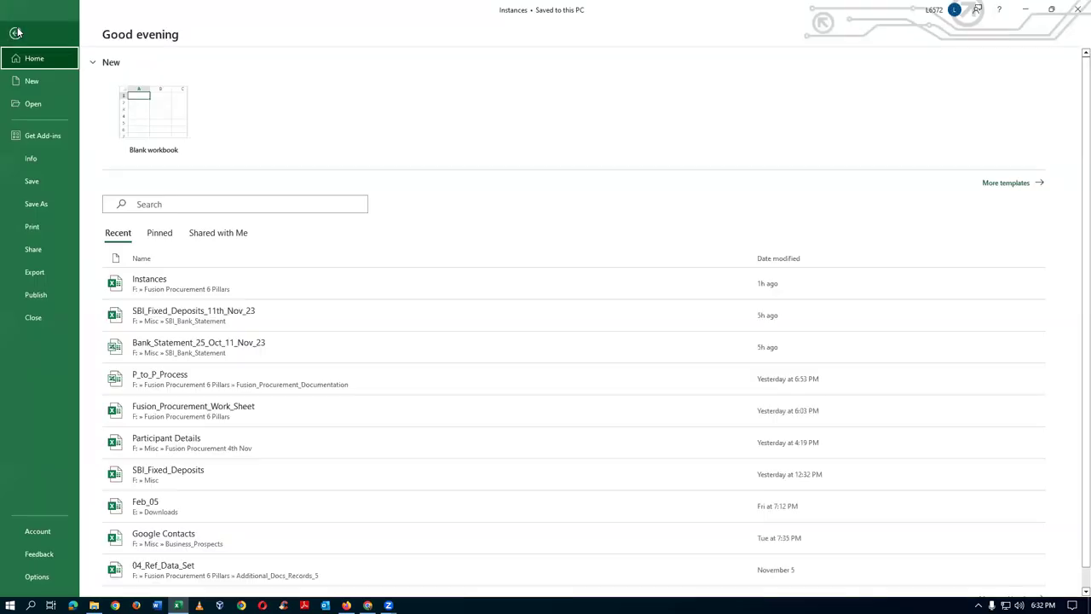
left_click(178, 127)
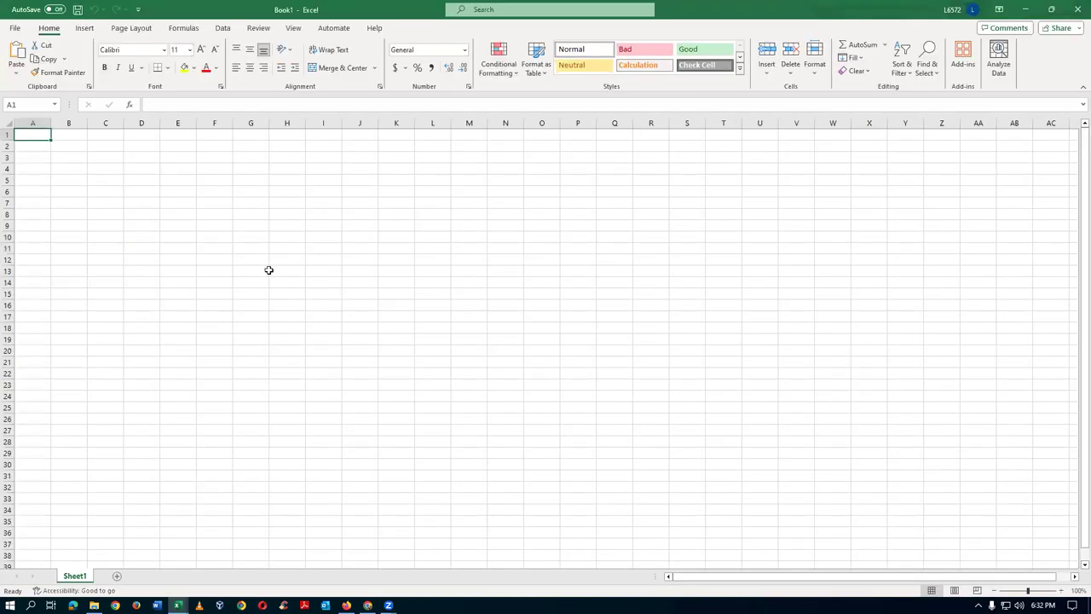
left_click(136, 183)
type("1003")
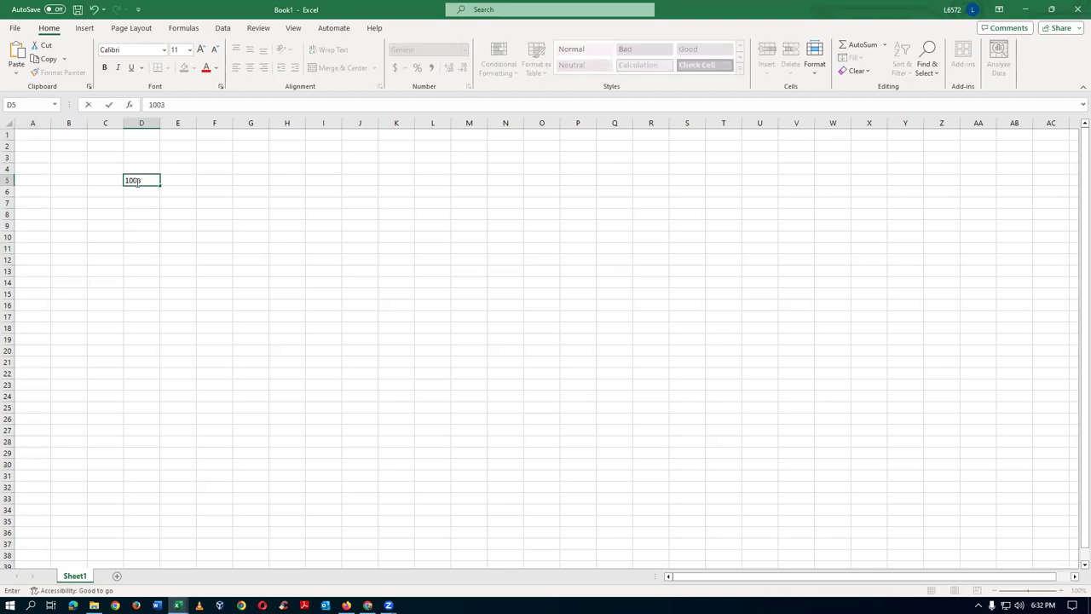
key("BackSpace")
type("1")
key("Return")
type("1002")
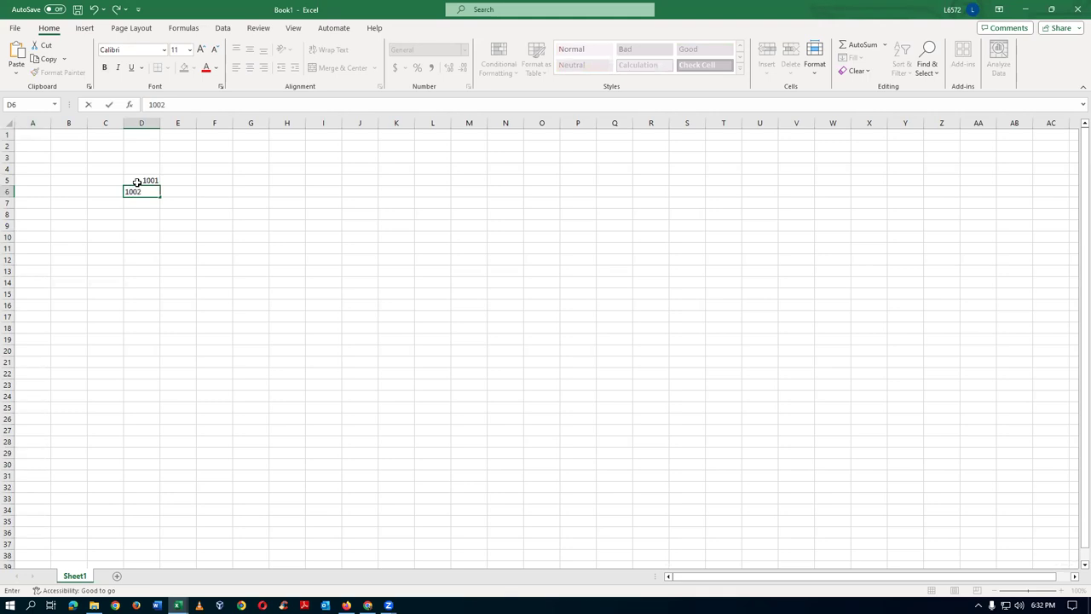
key("Return")
left_click_drag(140, 179, 165, 426)
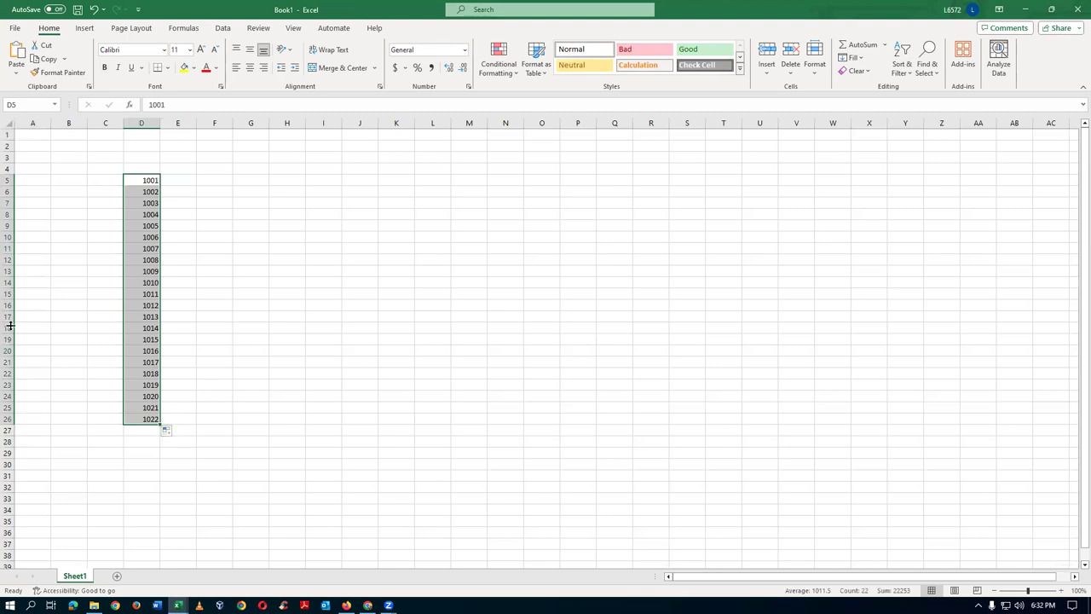
left_click(132, 282)
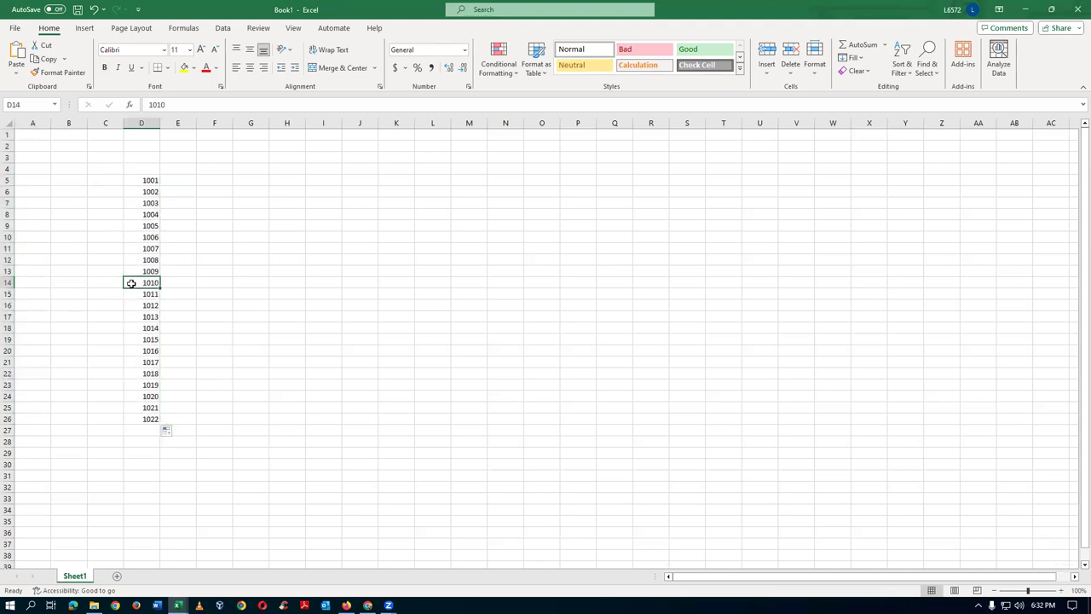
left_click(215, 281)
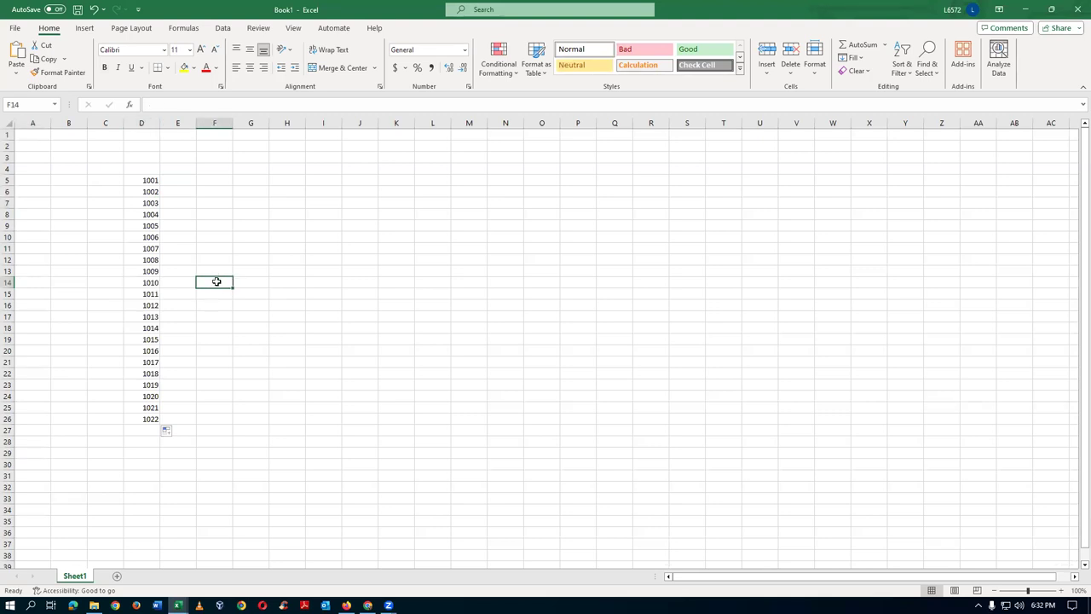
- Enter the notes 'Prepaper' in F14 and 'Start with manager' in F15
type("Prepaper")
key("Return")
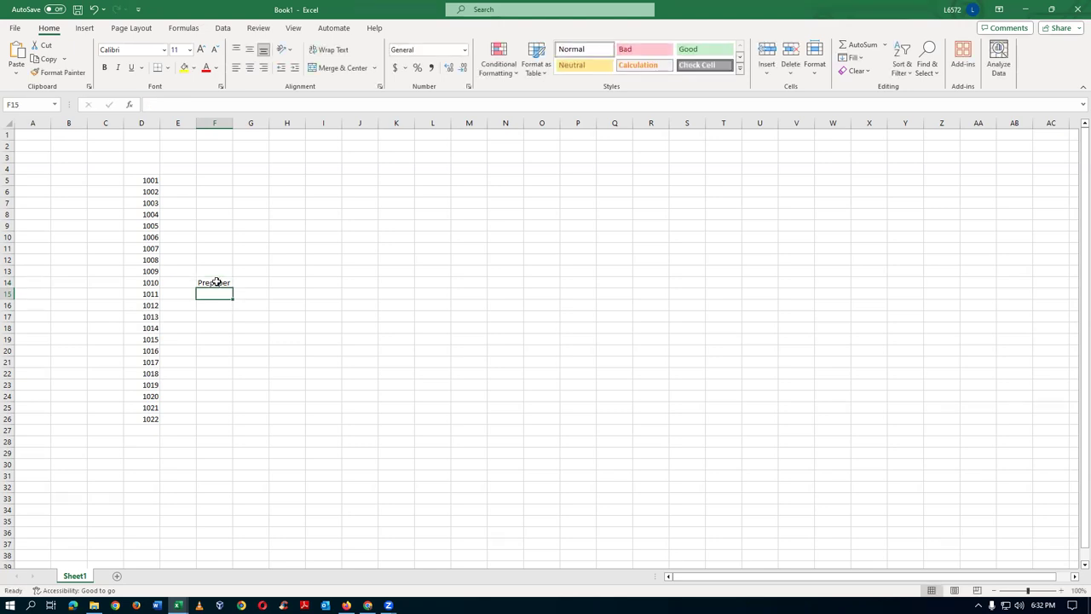
type("Srta")
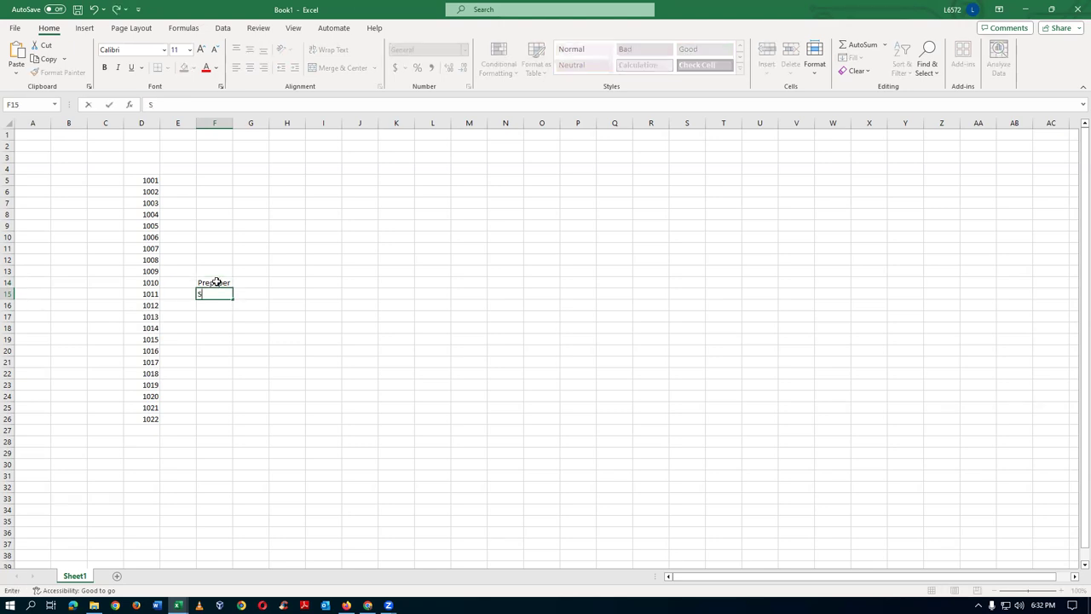
key("BackSpace")
key("BackSpace")
key("BackSpace")
type("tart with manager")
key("Return")
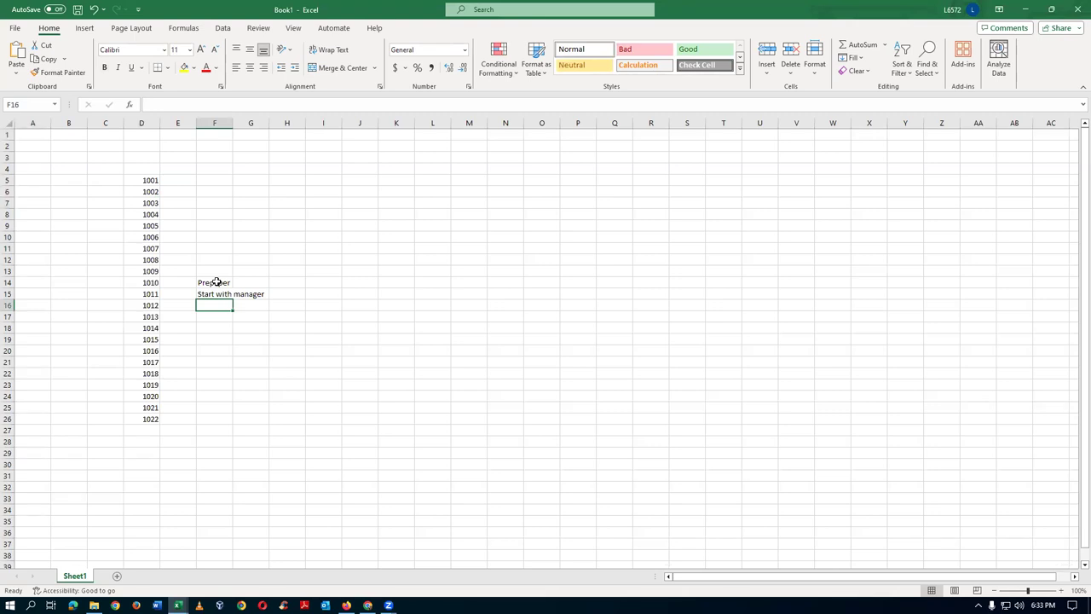
- Add the note 'Build upto 1014' in F16
type("Go u")
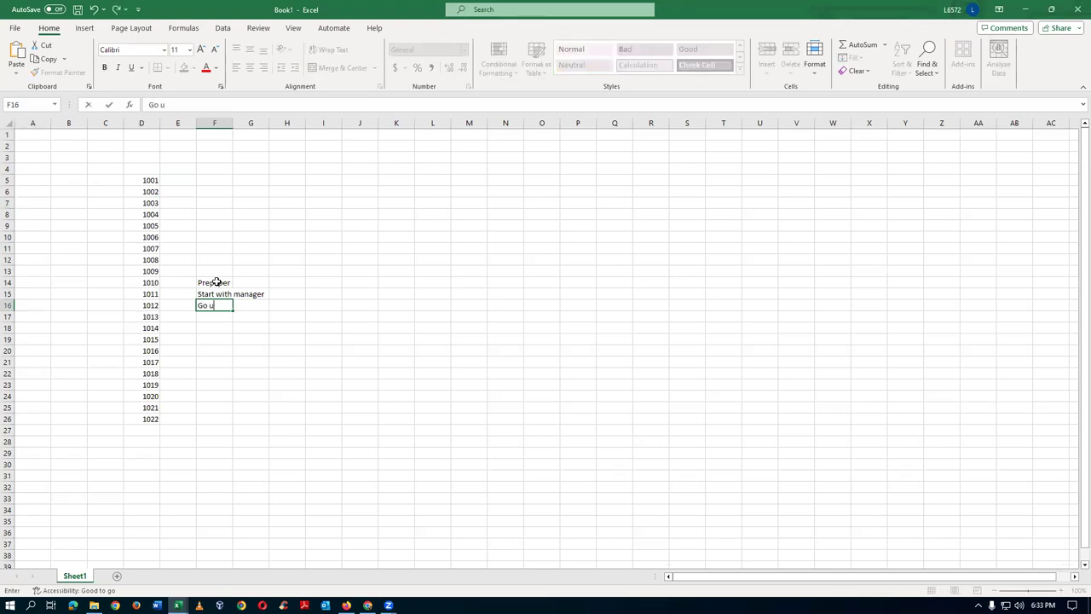
key("BackSpace")
key("BackSpace")
key("BackSpace")
key("BackSpace")
type("Buoil")
key("BackSpace")
key("BackSpace")
key("BackSpace")
type("ild upto 1014")
key("Return")
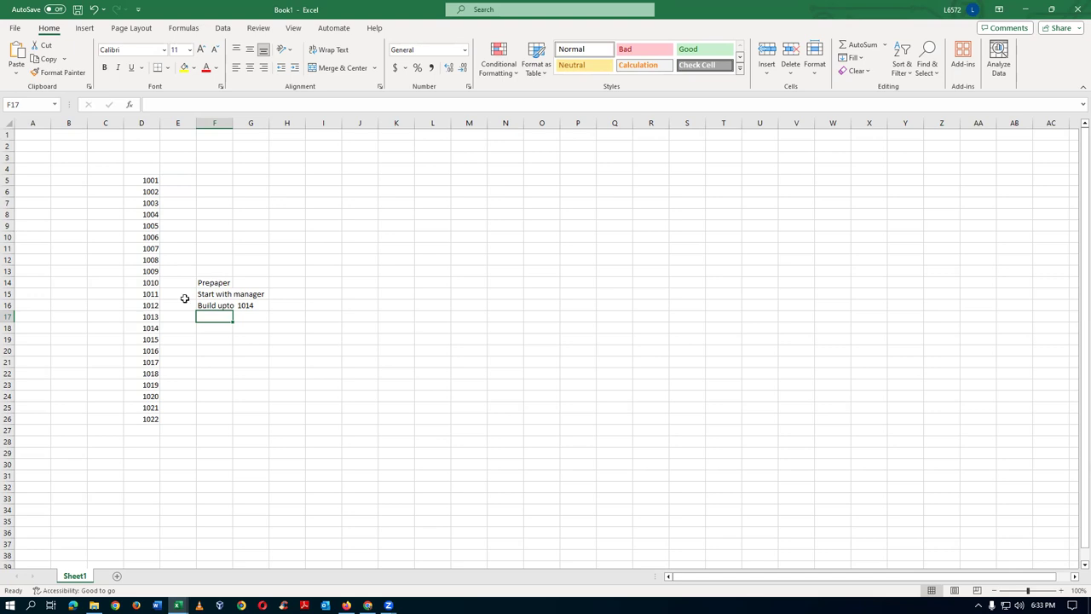
left_click(203, 295)
- Select positions 1011 through 1014 in column D to count the levels
left_click(152, 285)
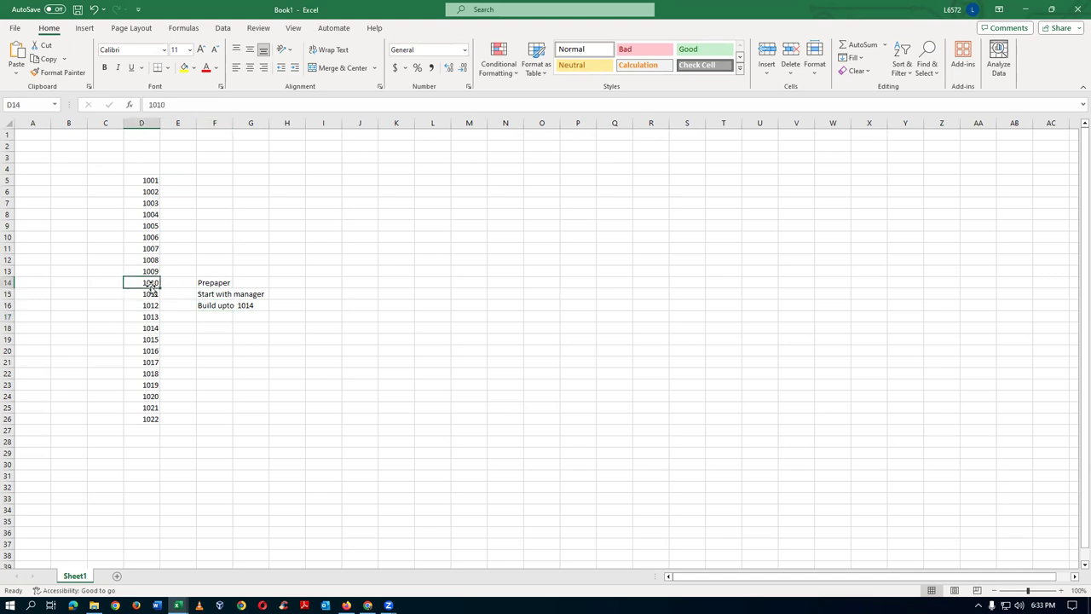
left_click(143, 293)
left_click(139, 305)
left_click(142, 316)
left_click(143, 329)
left_click_drag(140, 294, 142, 329)
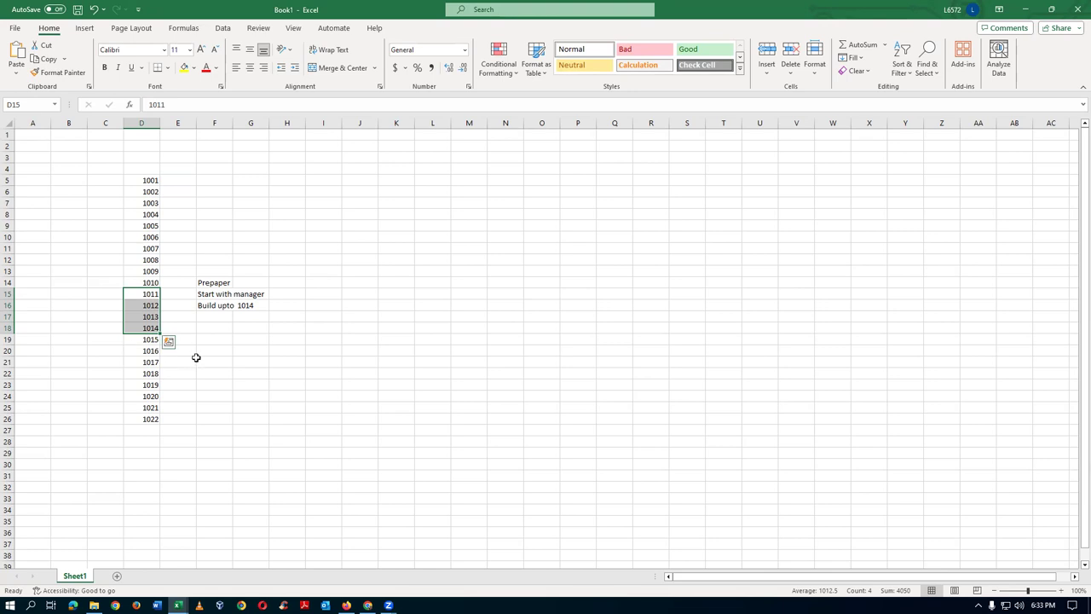
left_click(146, 296)
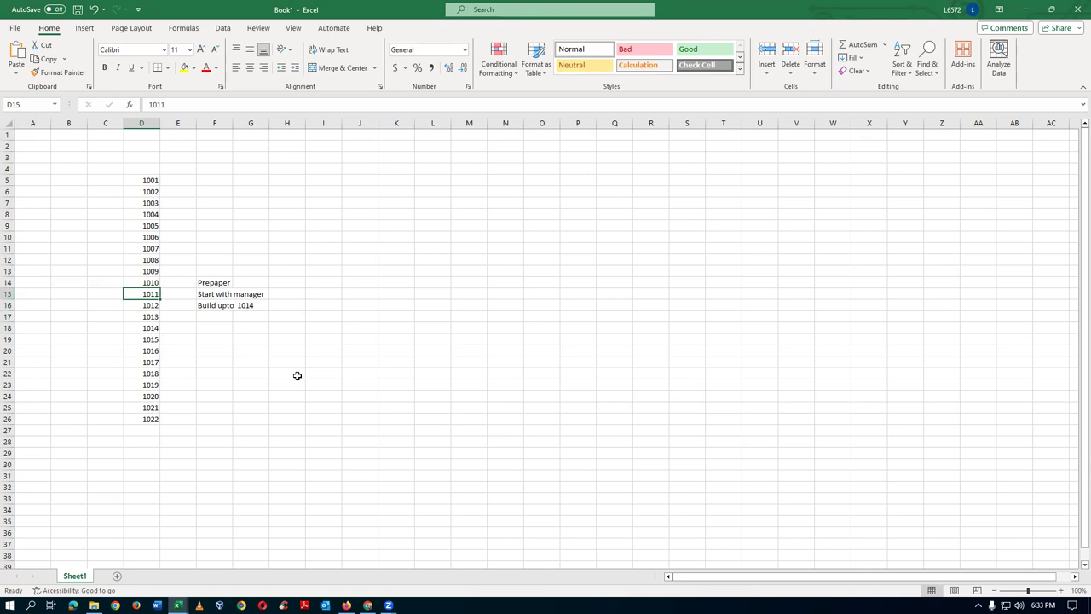
- Reword the F16 note to 'Build upto 4 levels'
left_click(206, 304)
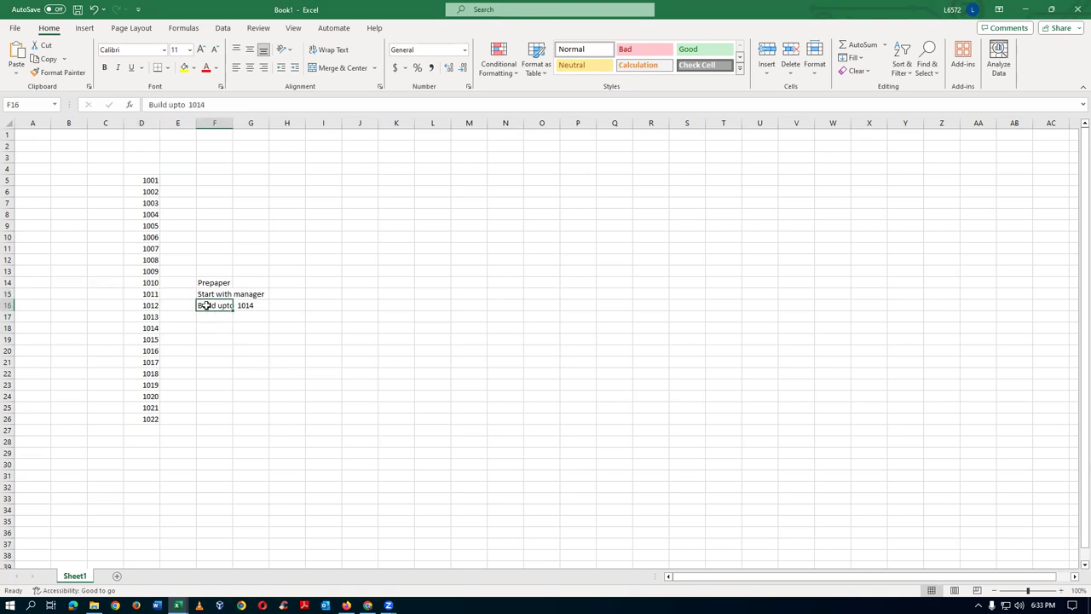
key("F2")
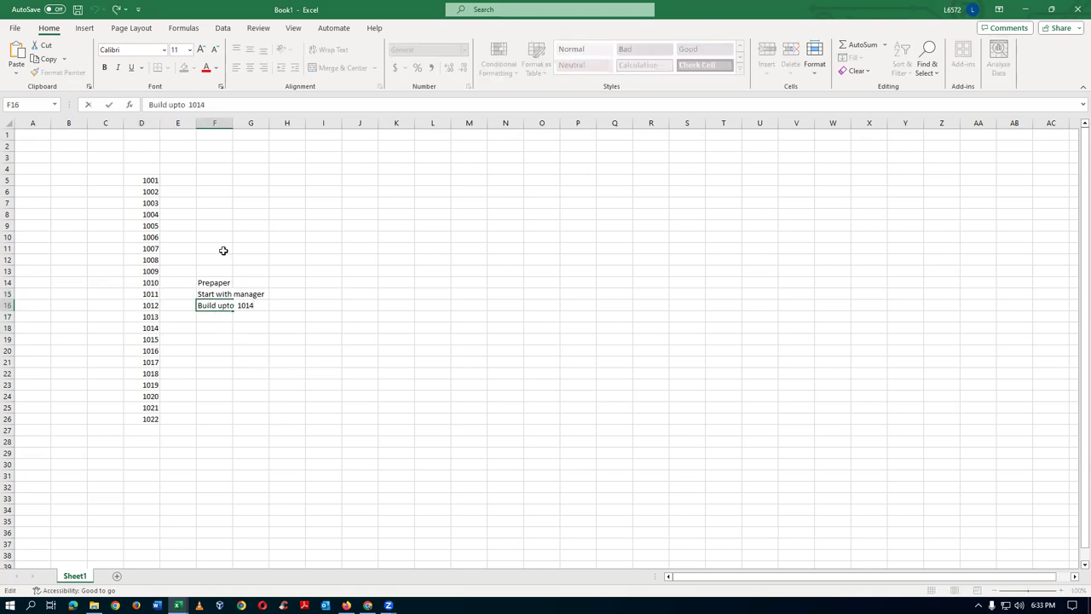
key("BackSpace")
key("BackSpace")
key("BackSpace")
key("BackSpace")
type("4 levels")
key("Return")
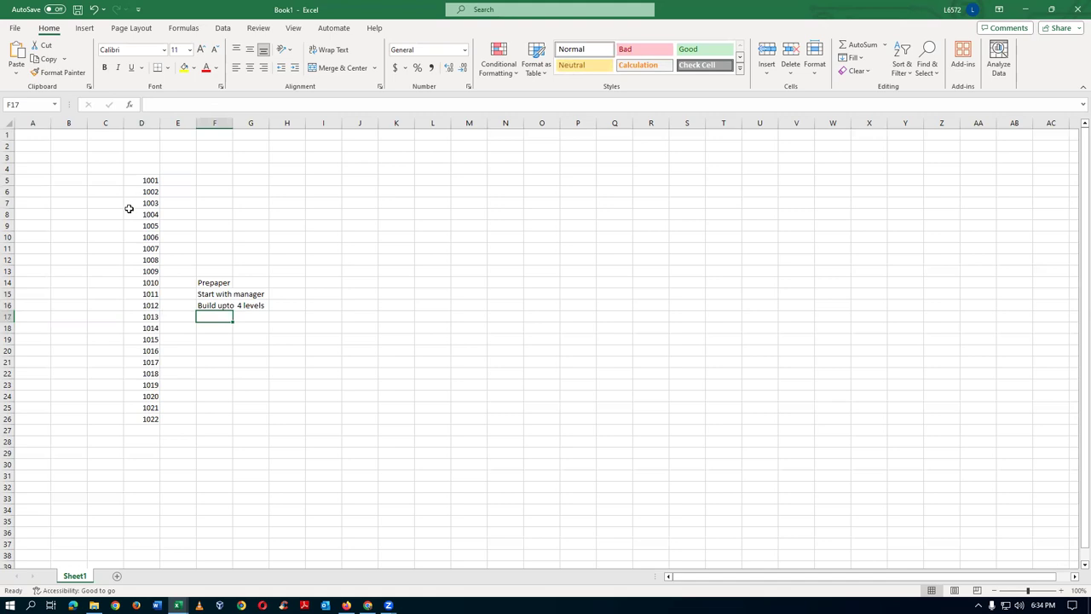
- Count column D ranges from 1011 and 1007–1018, then return to the Oracle browser page
left_click(148, 293)
left_click_drag(149, 293, 150, 327)
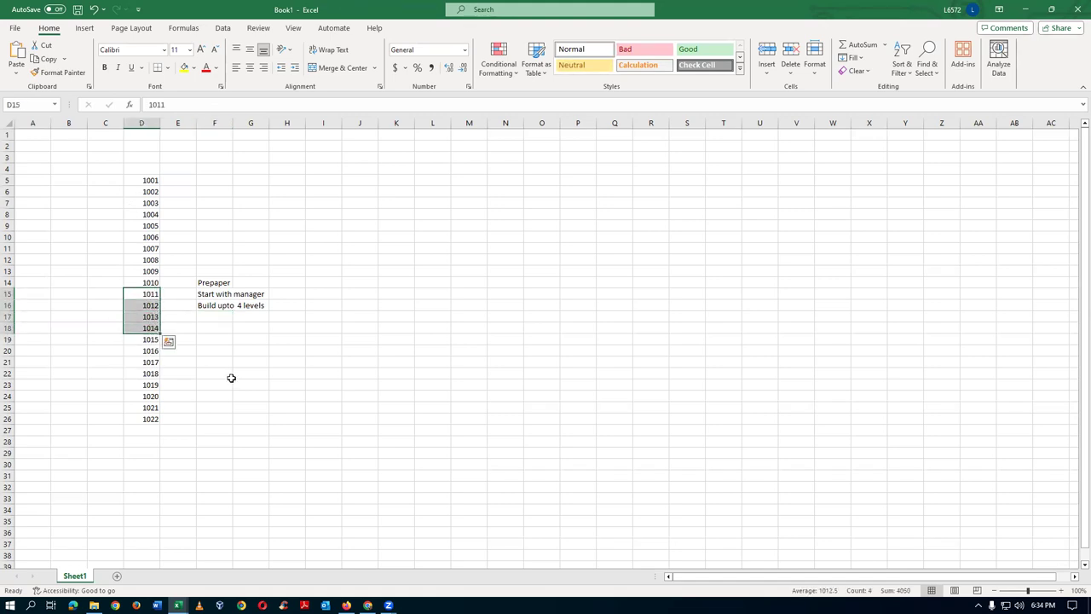
left_click(206, 306)
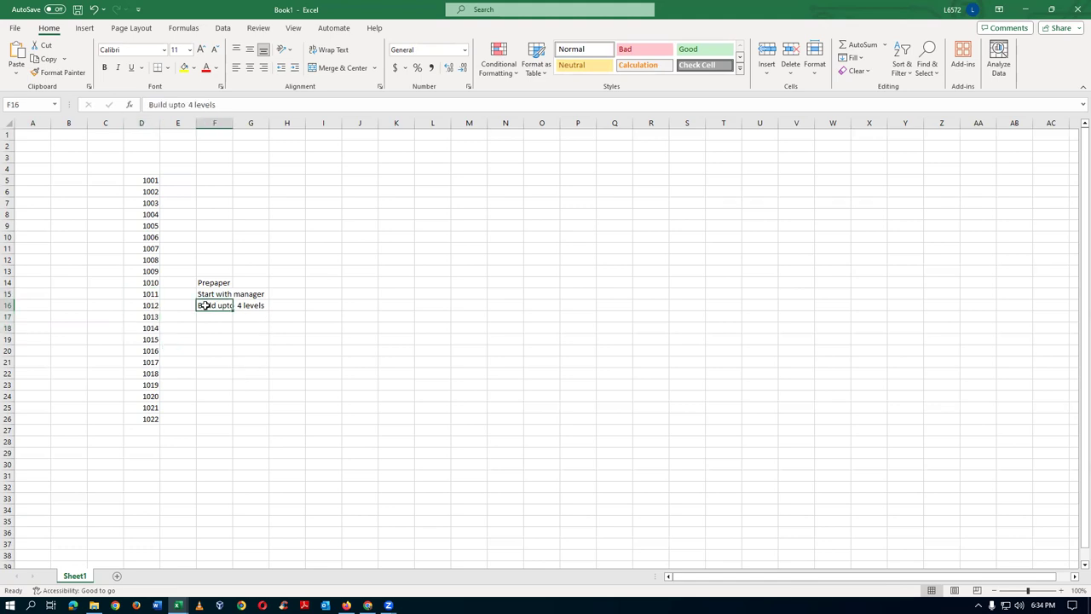
left_click(150, 247)
left_click_drag(151, 282, 147, 372)
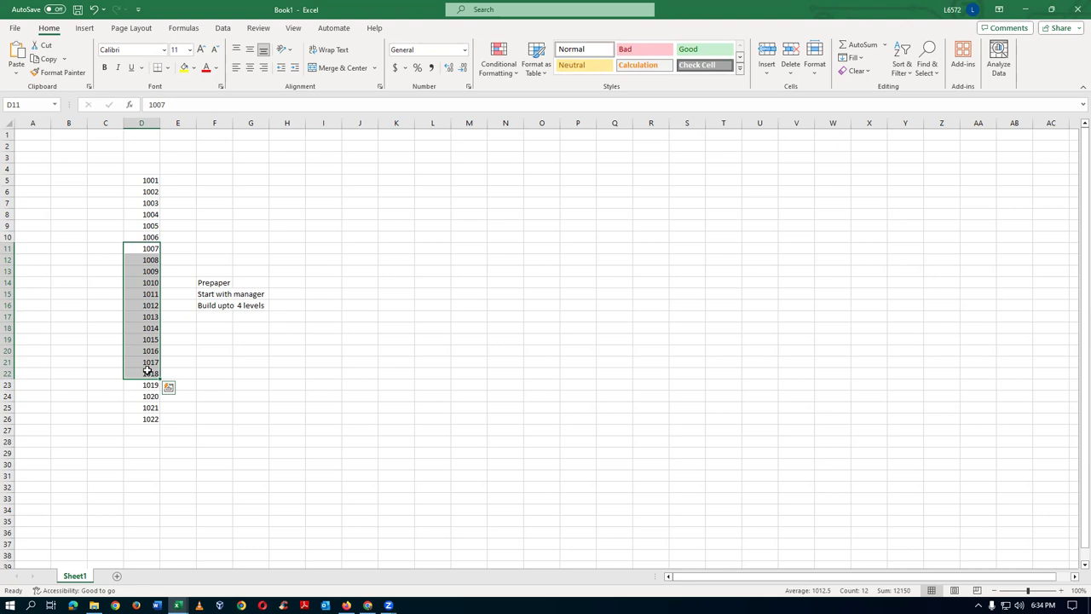
left_click(285, 349)
left_click(204, 310)
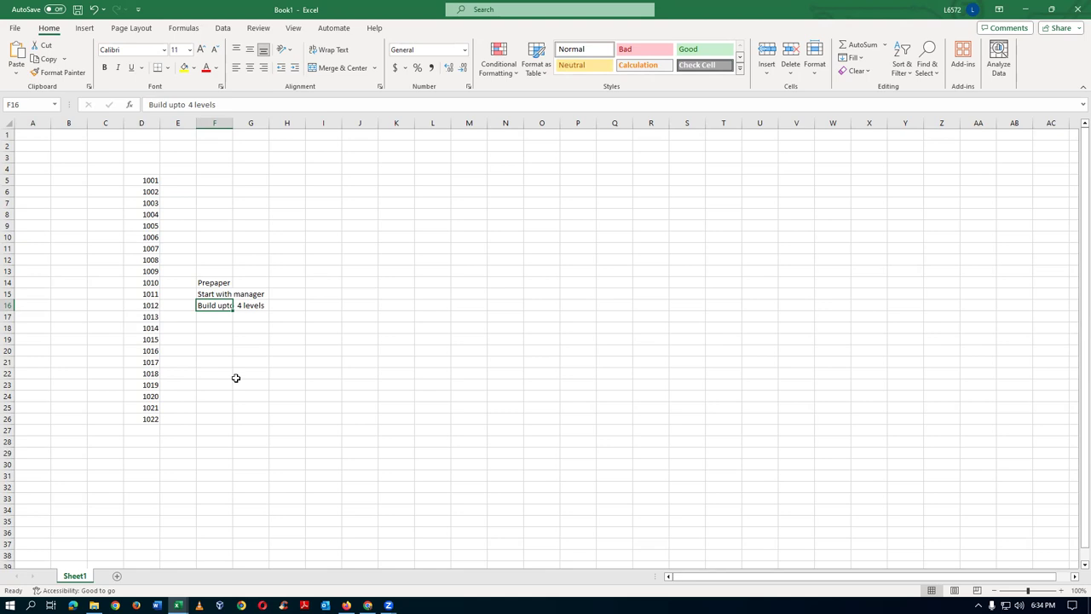
key("alt+Tab")
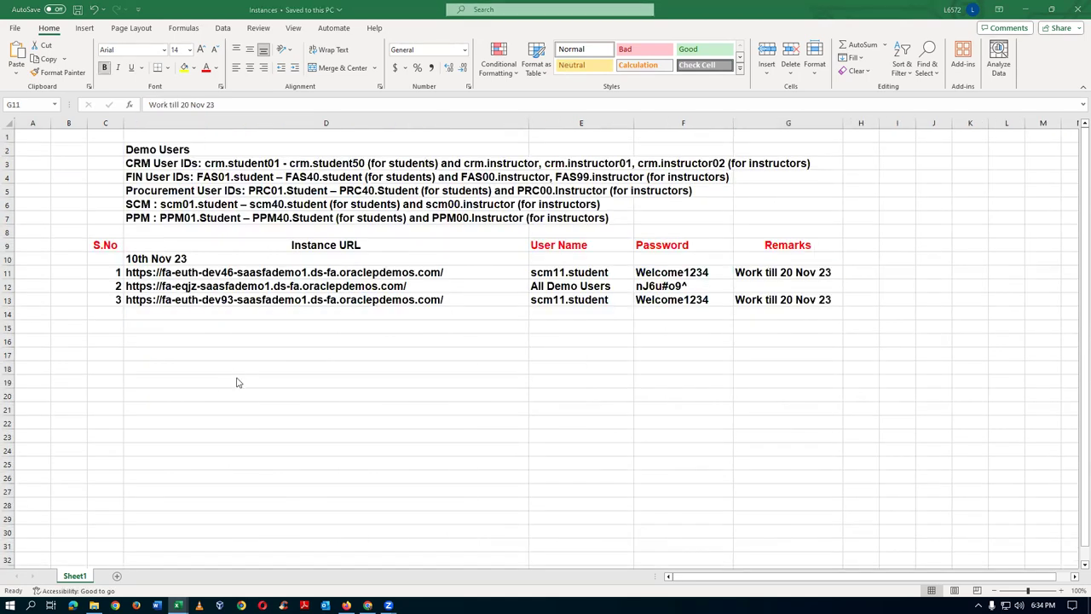
key("alt+Tab")
key("alt+Tab")
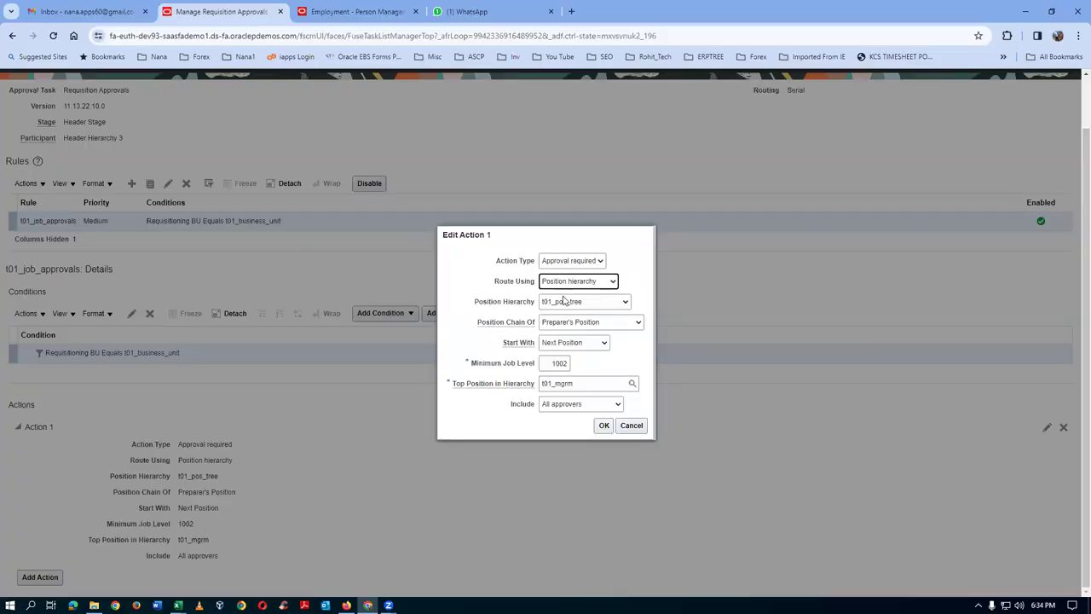
- Change Action 1's Route Using from position hierarchy to Approval group
left_click(592, 283)
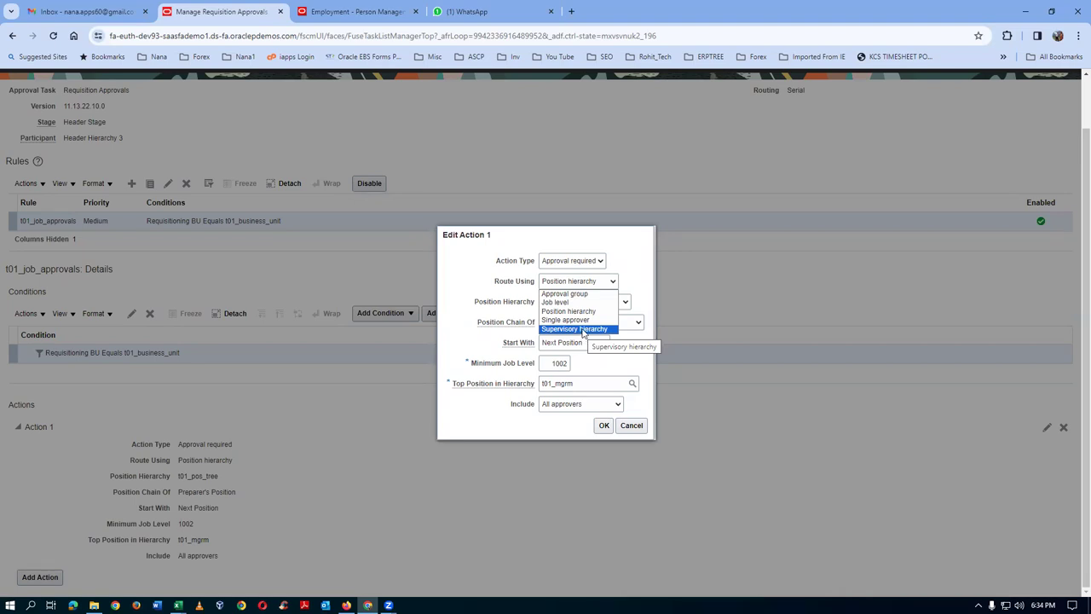
left_click(584, 294)
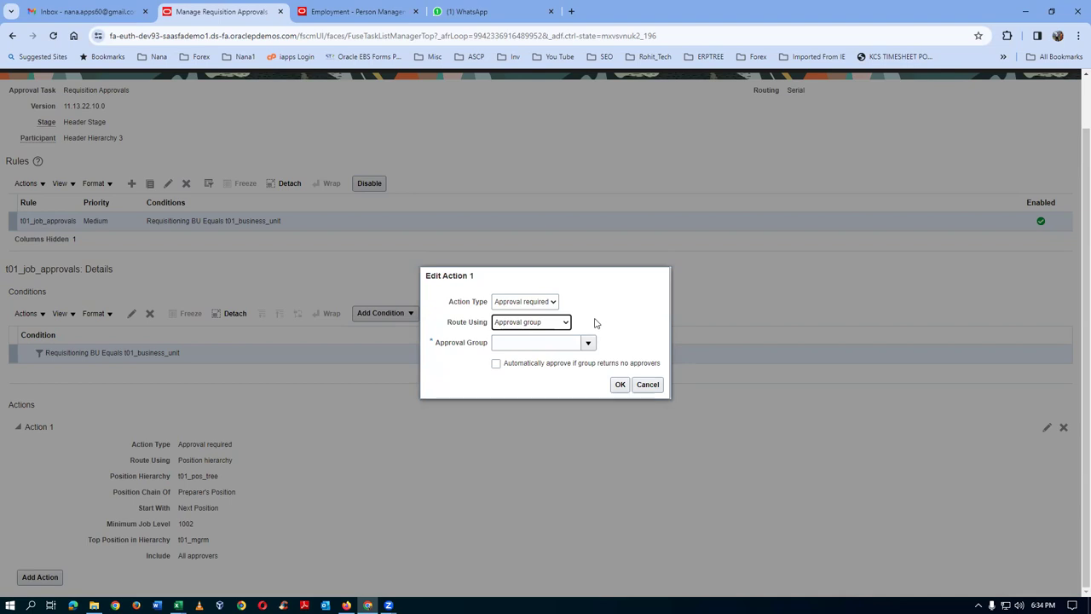
key("alt+Tab")
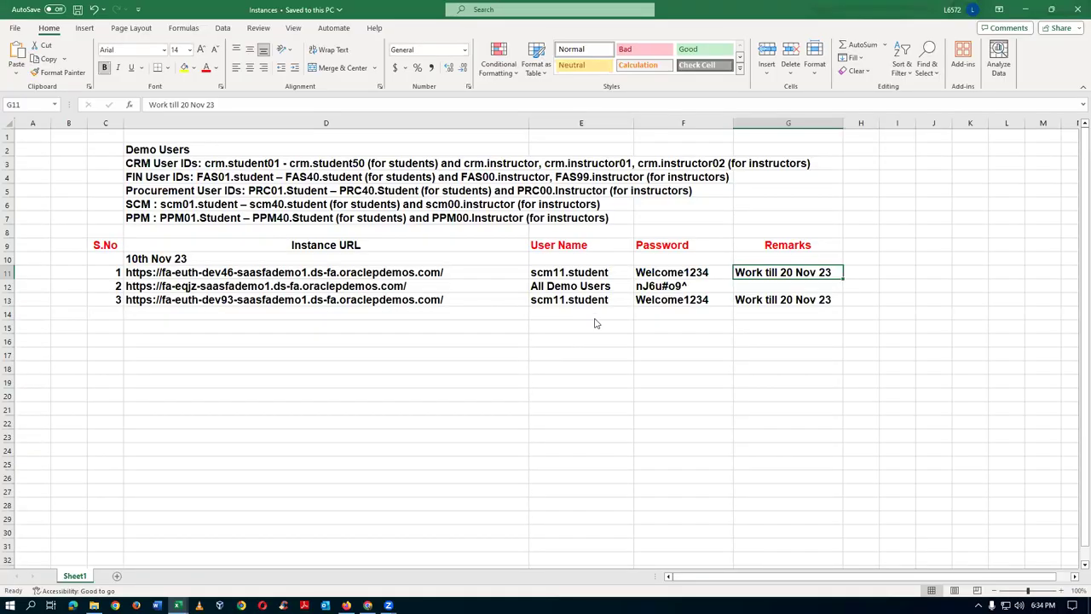
- Bring Book1 forward and change the F16 note to 'Build upto 1015'
key("alt+Tab")
key("alt+Tab")
left_click(314, 365)
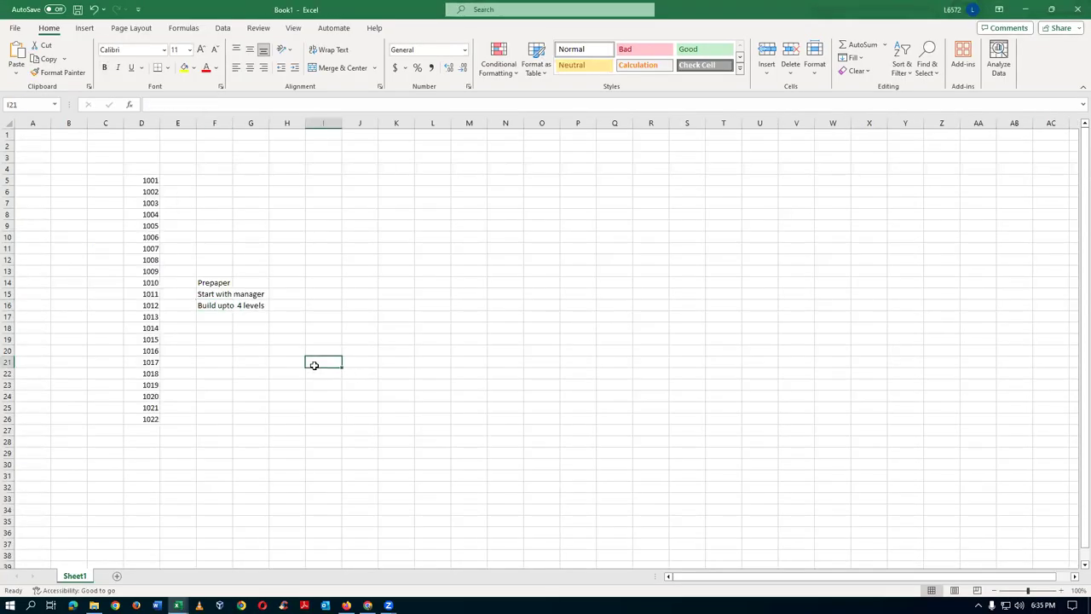
left_click(205, 305)
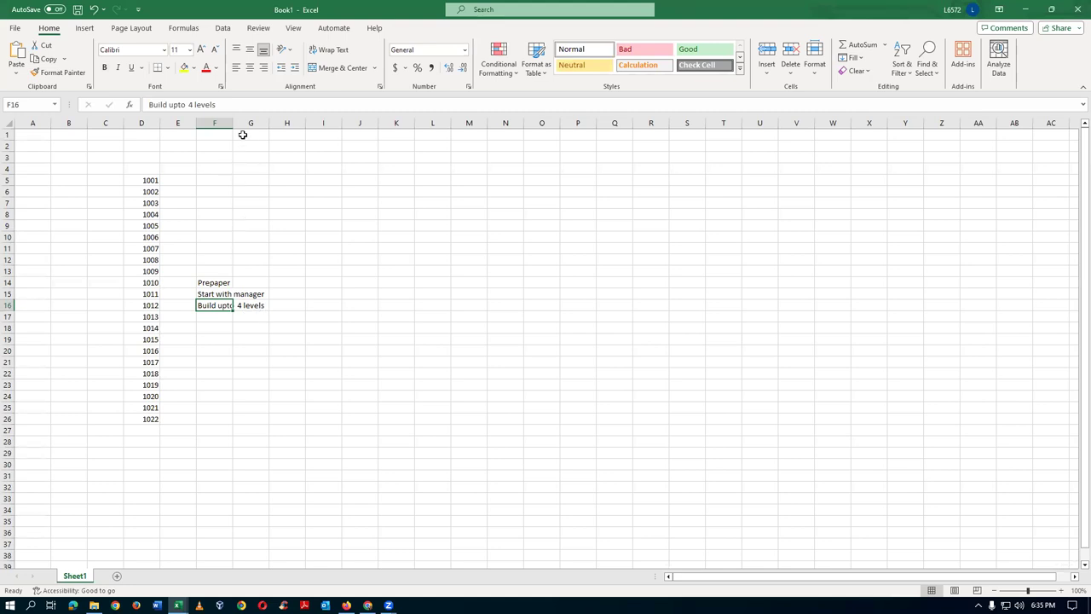
left_click(235, 105)
key("BackSpace")
key("BackSpace")
key("BackSpace")
key("BackSpace")
key("BackSpace")
key("BackSpace")
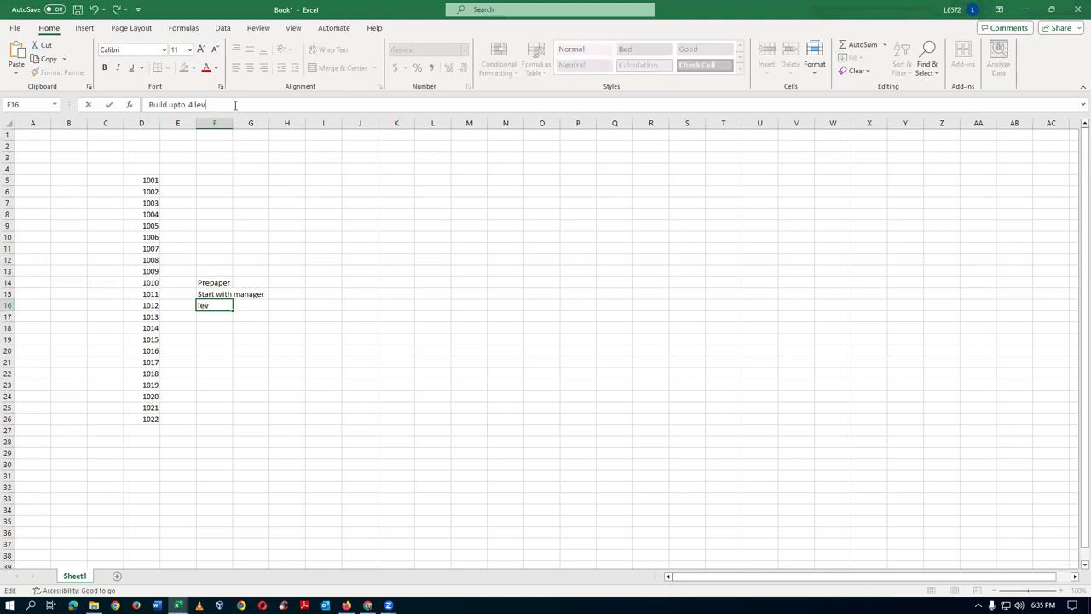
key("BackSpace")
type("1015")
key("Return")
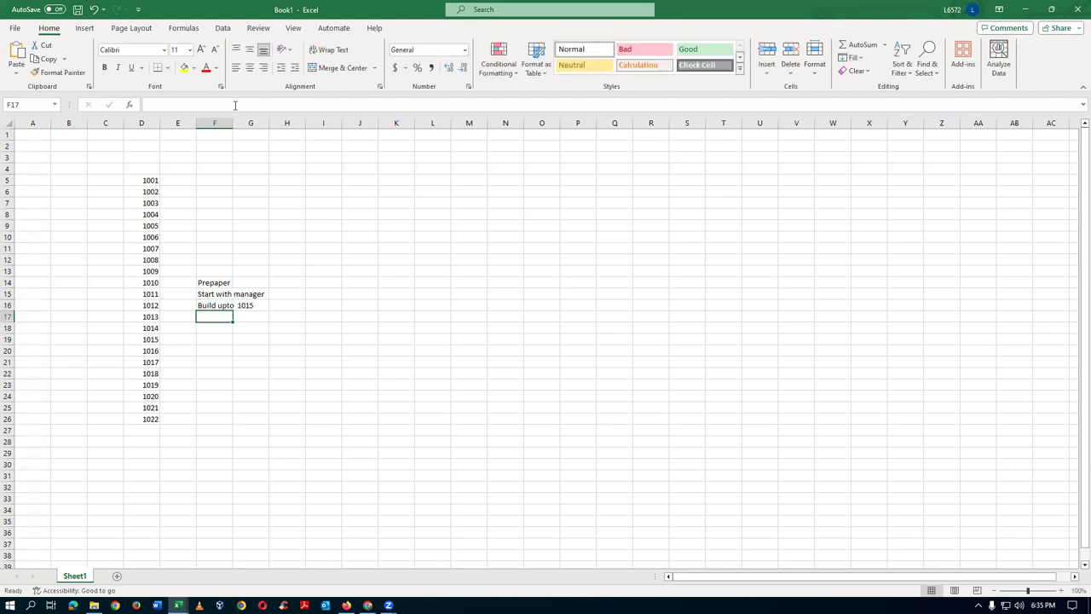
- Change the F16 note to 'Build upto 3 levels'
left_click(214, 306)
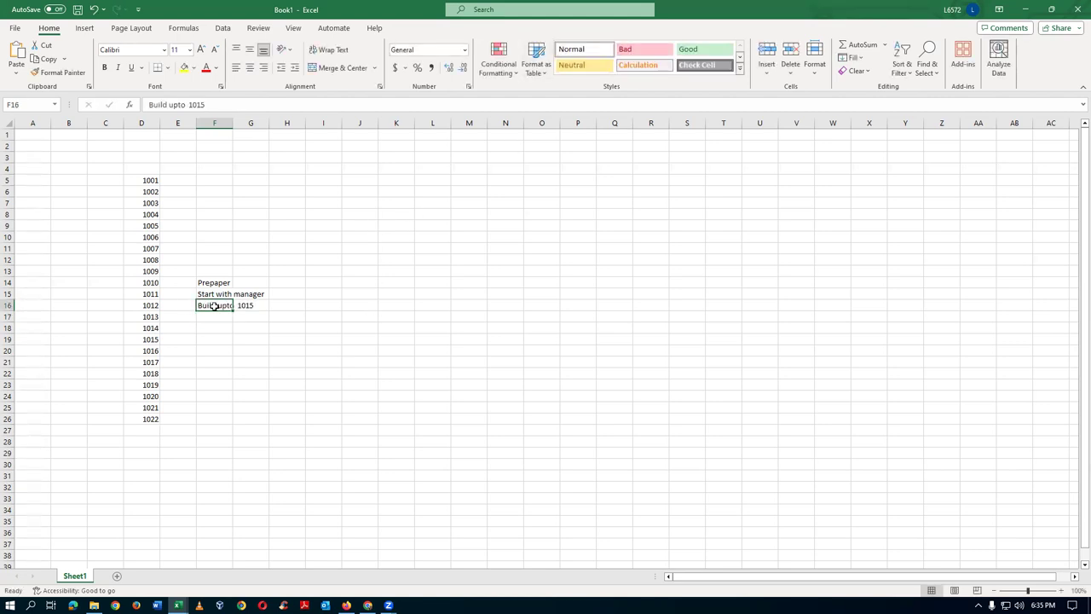
left_click(238, 104)
key("BackSpace")
key("BackSpace")
key("BackSpace")
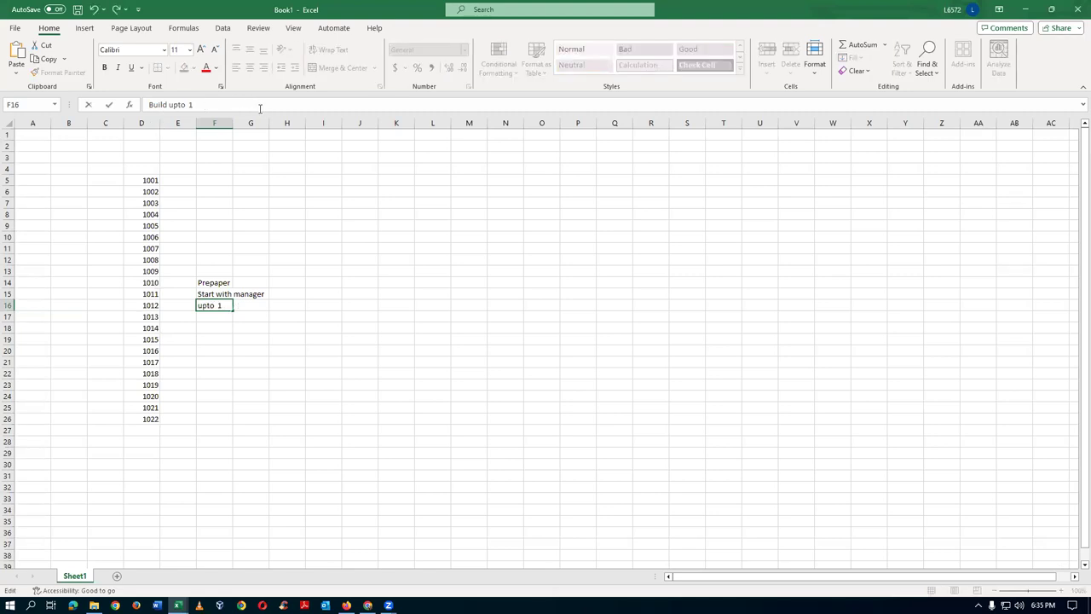
type("3 levels")
key("Return")
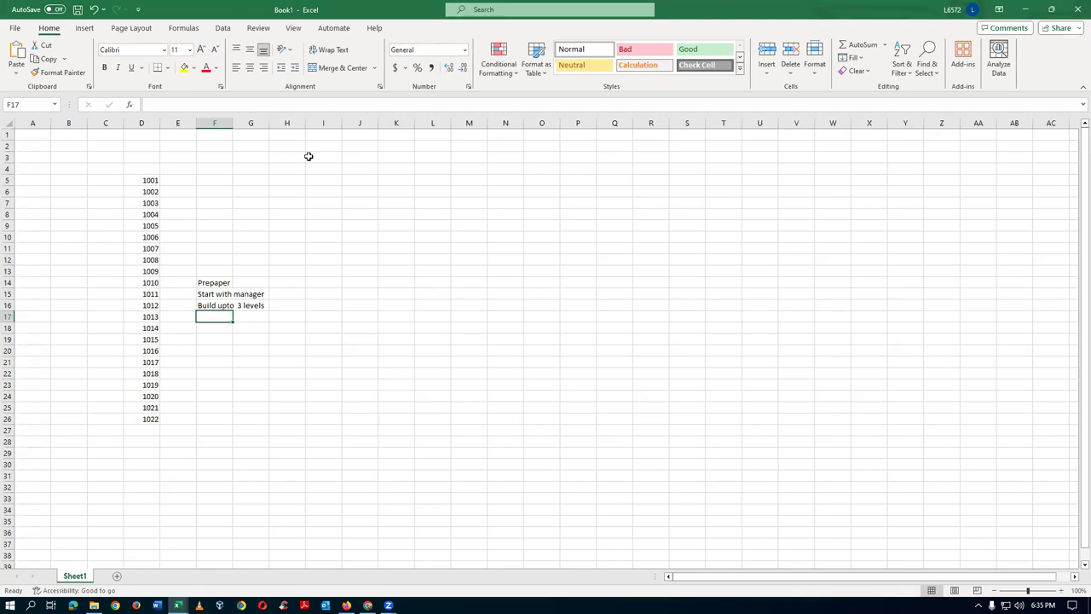
- Count positions 1006–1017 in column D and set the F16 note to 'Build upto 1017'
left_click(209, 307)
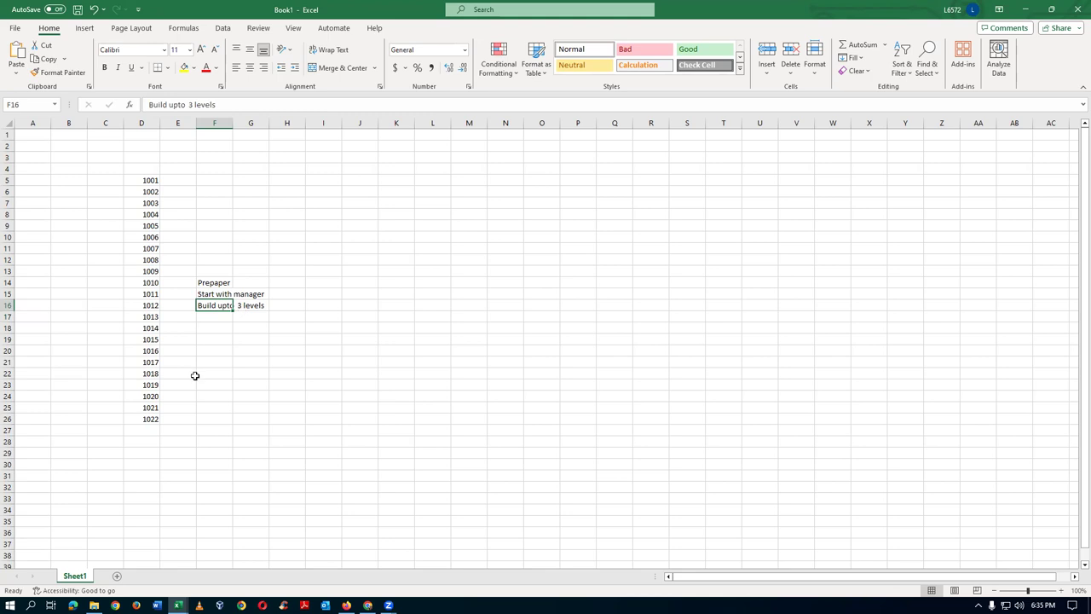
left_click_drag(152, 248, 152, 364)
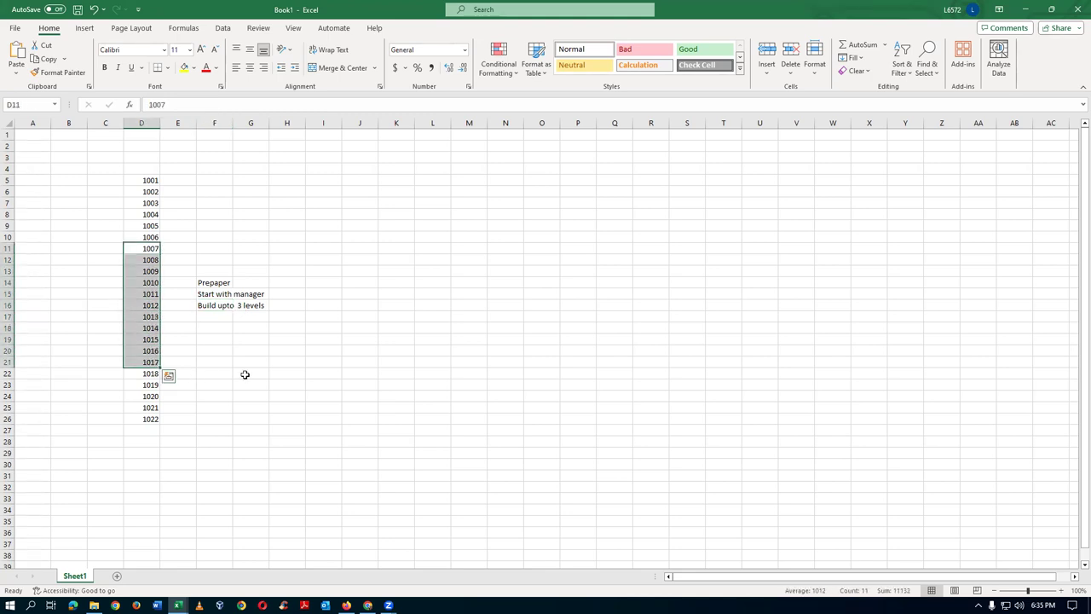
left_click(215, 360)
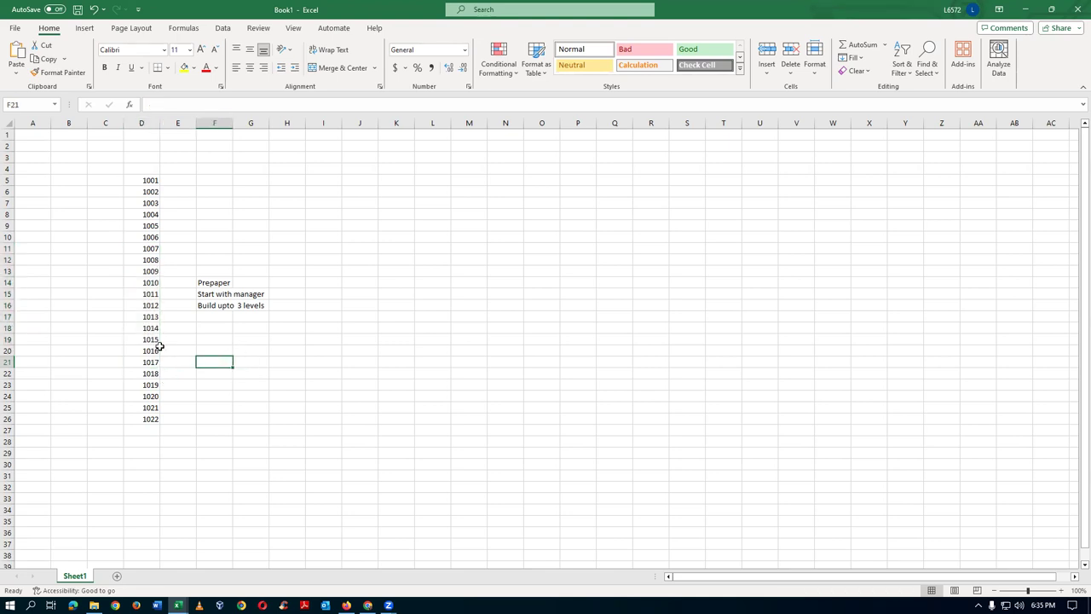
left_click_drag(144, 237, 148, 359)
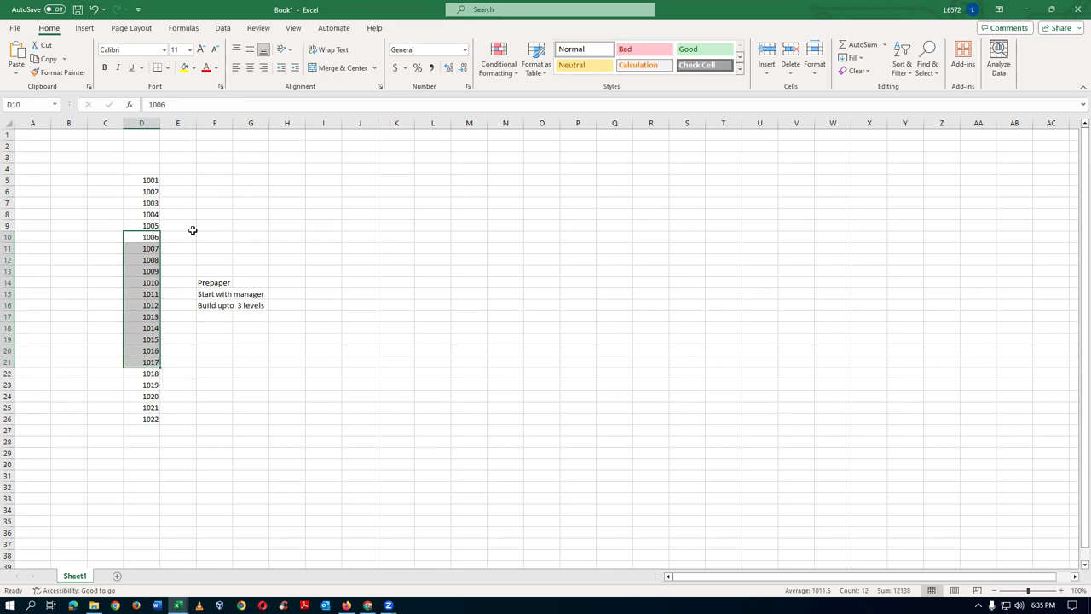
left_click(221, 303)
left_click(240, 104)
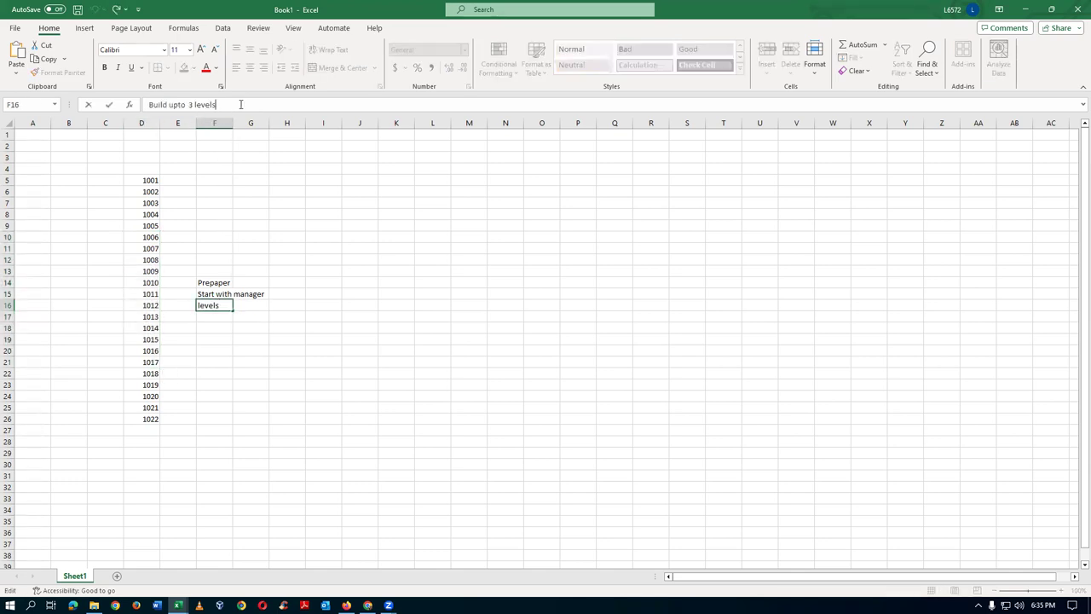
key("BackSpace")
key("BackSpace")
key("BackSpace")
key("BackSpace")
key("BackSpace")
key("BackSpace")
key("BackSpace")
key("BackSpace")
key("BackSpace")
type("1017")
key("Return")
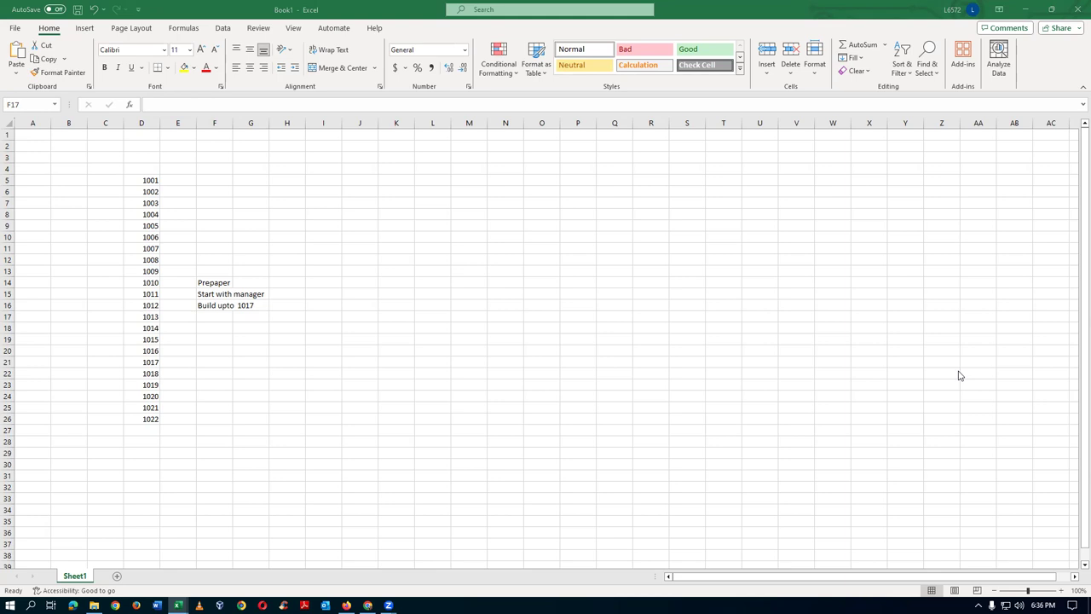
- Highlight 1011–1017 and 1008–1019 in column D, then switch to the Instances workbook
left_click(208, 304)
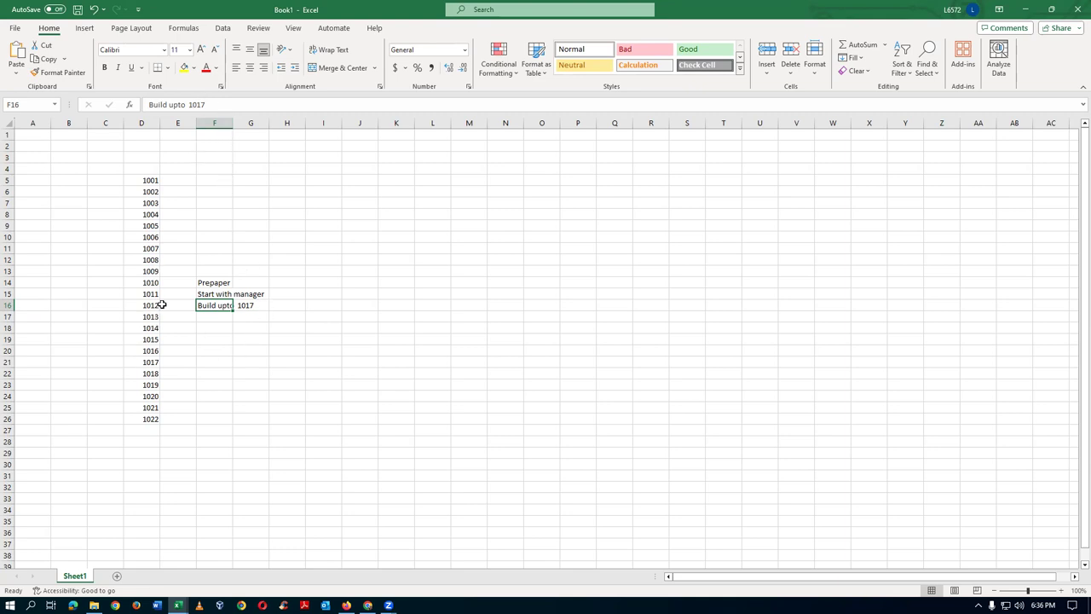
left_click_drag(151, 294, 146, 365)
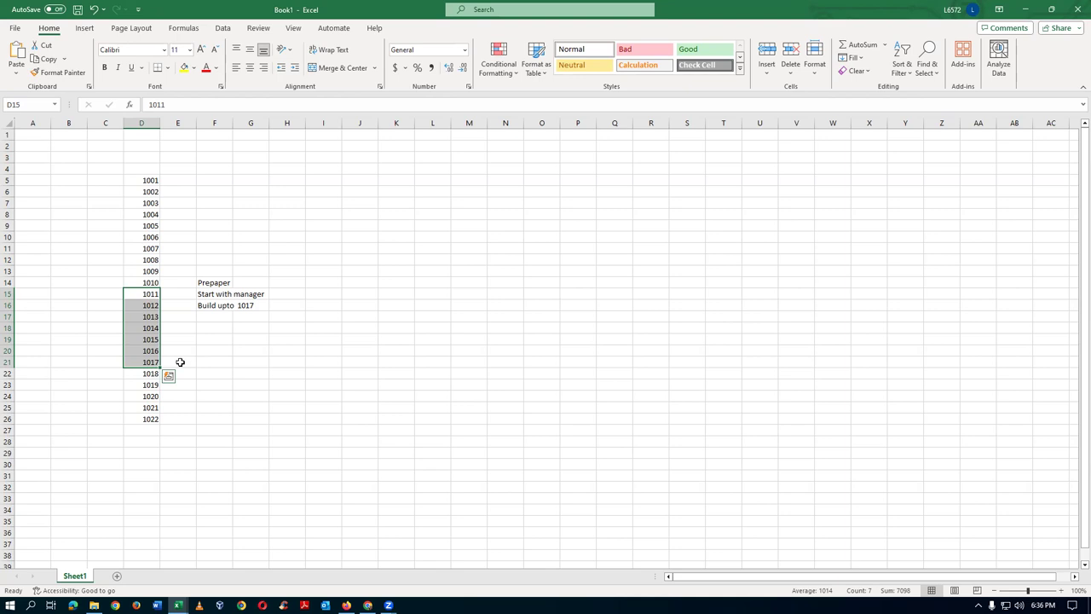
left_click(202, 307)
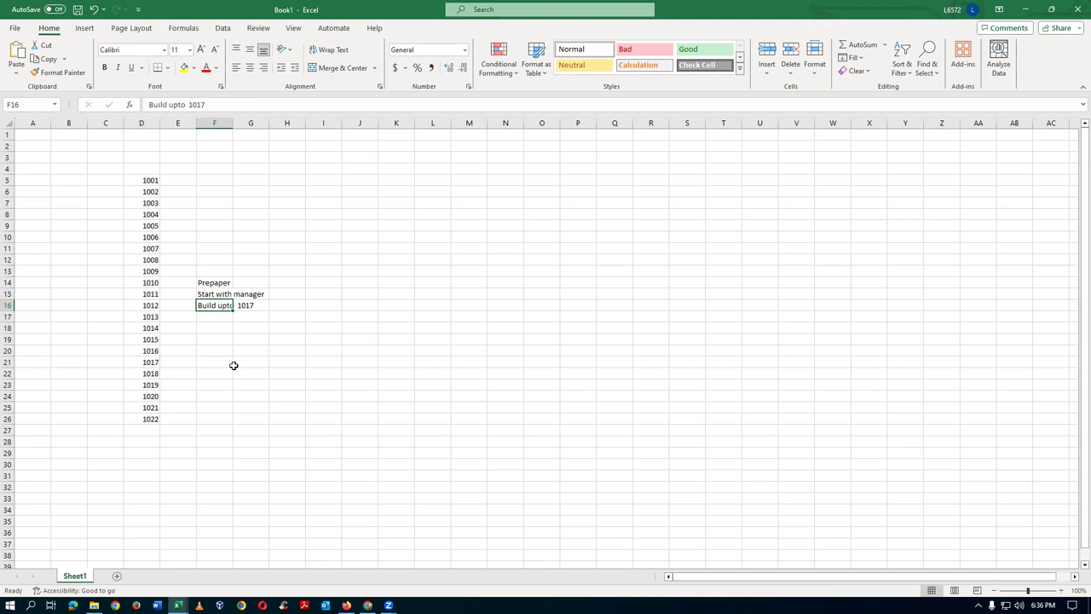
left_click_drag(151, 260, 150, 386)
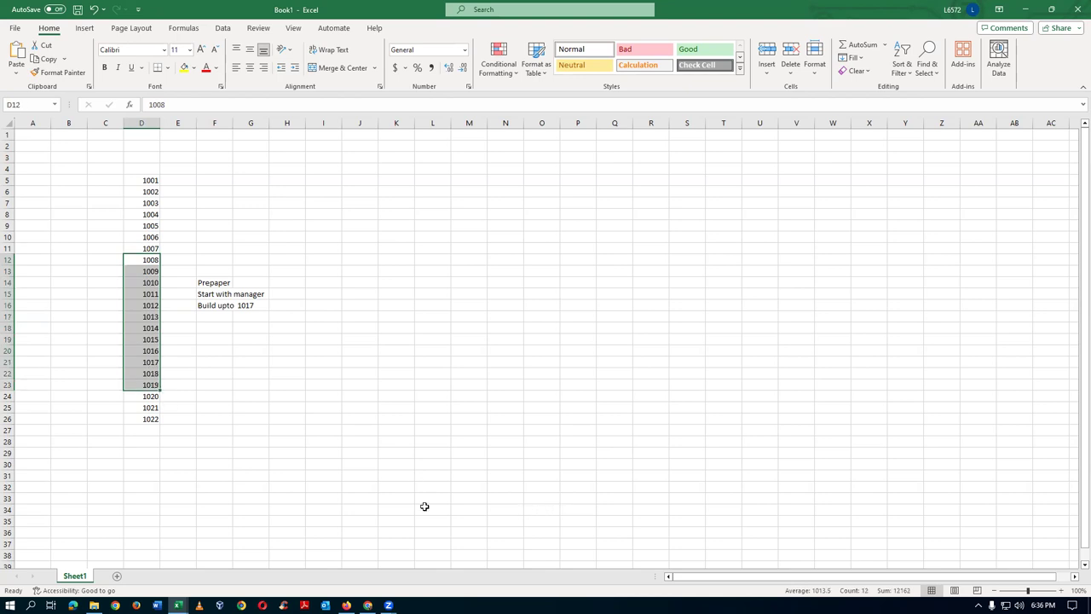
left_click(286, 418)
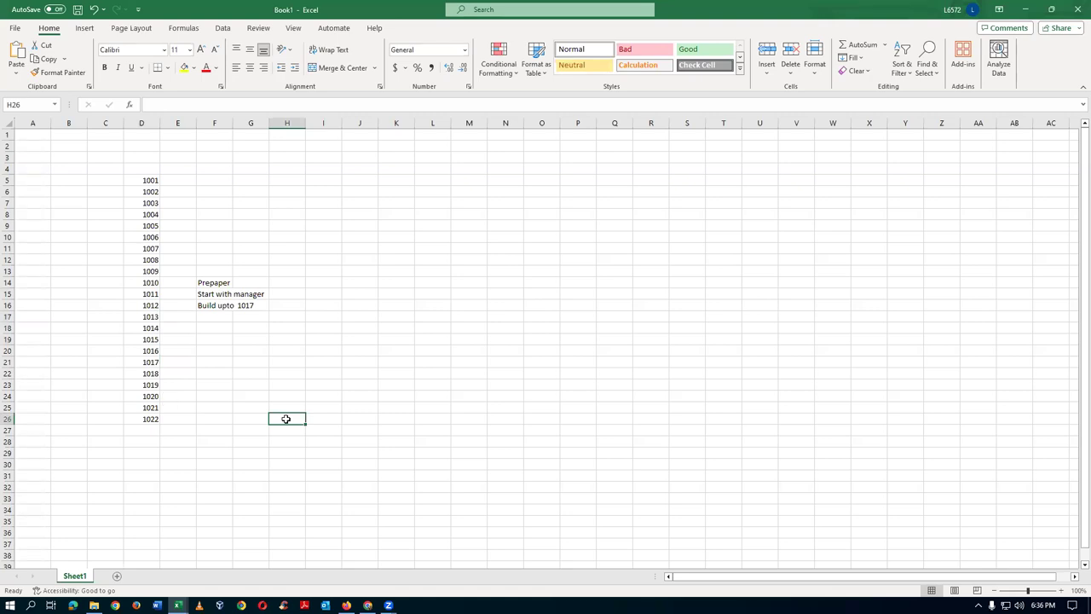
key("alt+Tab")
key("alt+Tab")
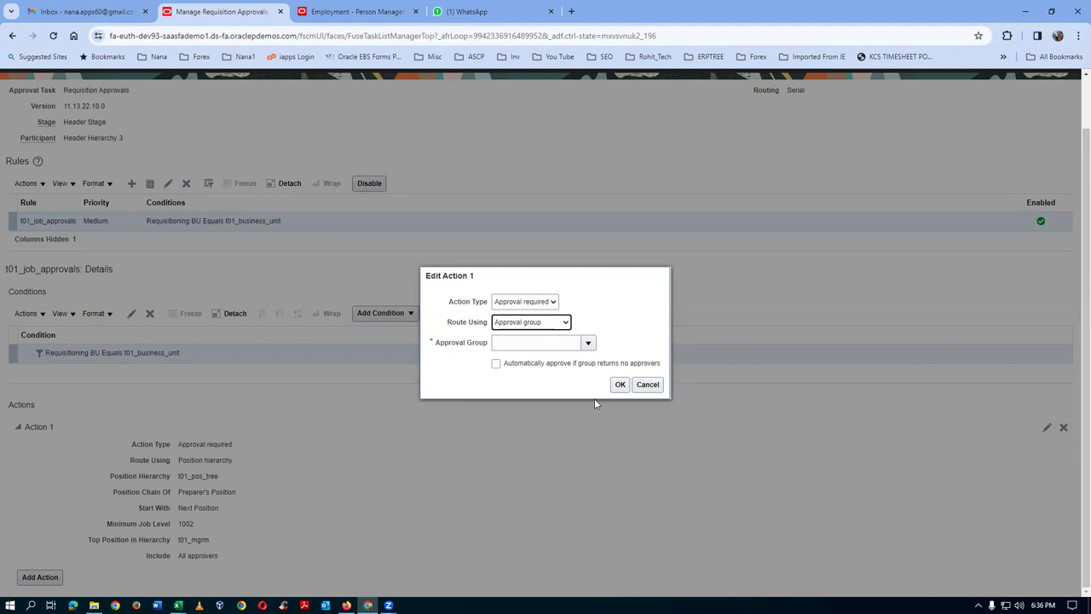
- Cancel editing Action 1 and add a new condition below, entering 'Requ' as its attribute
left_click(647, 384)
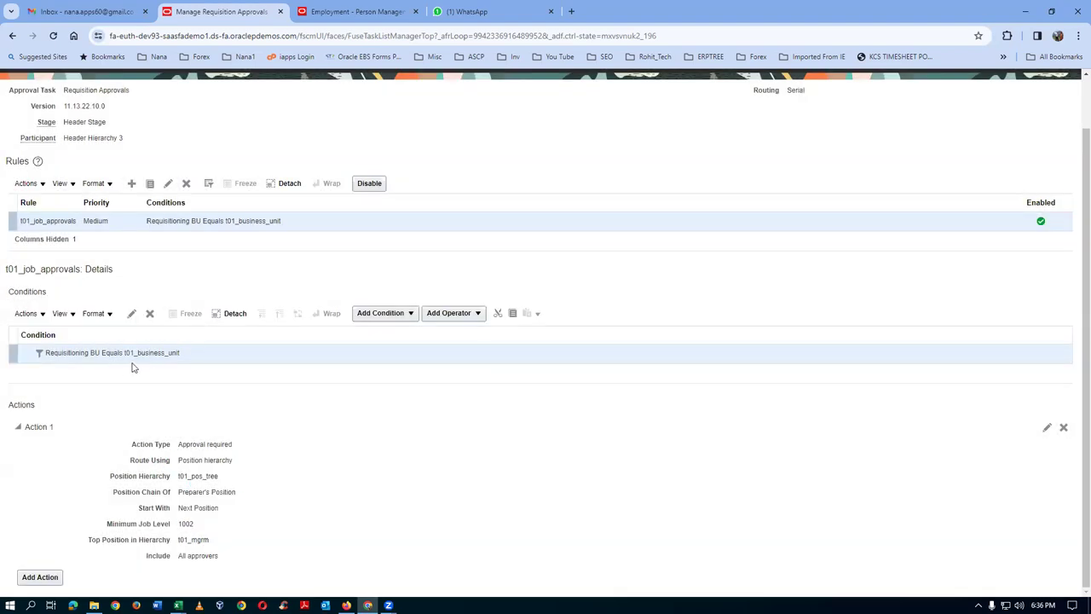
left_click(375, 315)
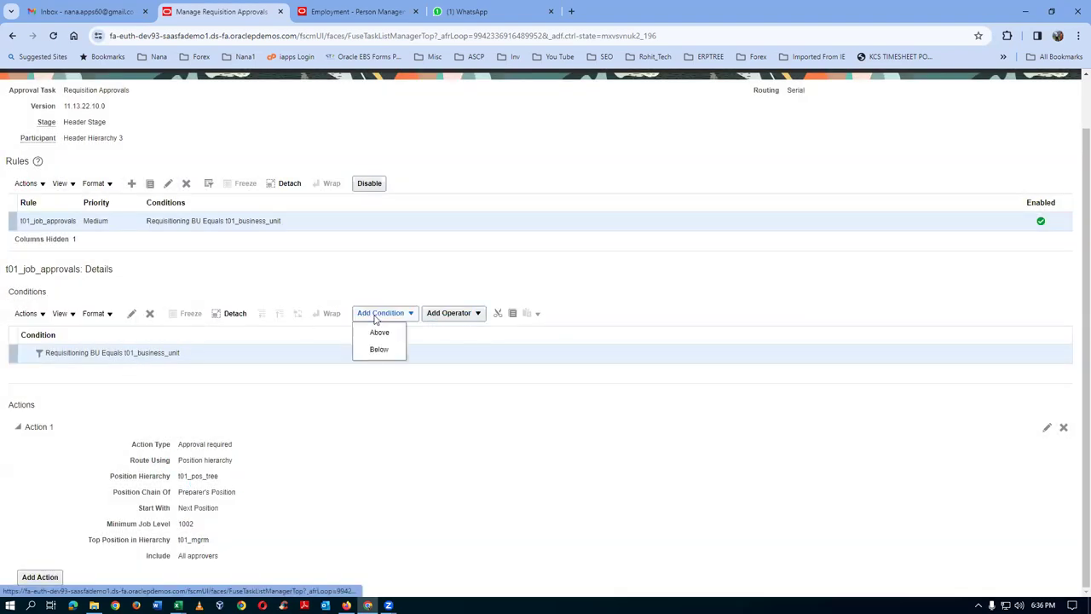
left_click(378, 349)
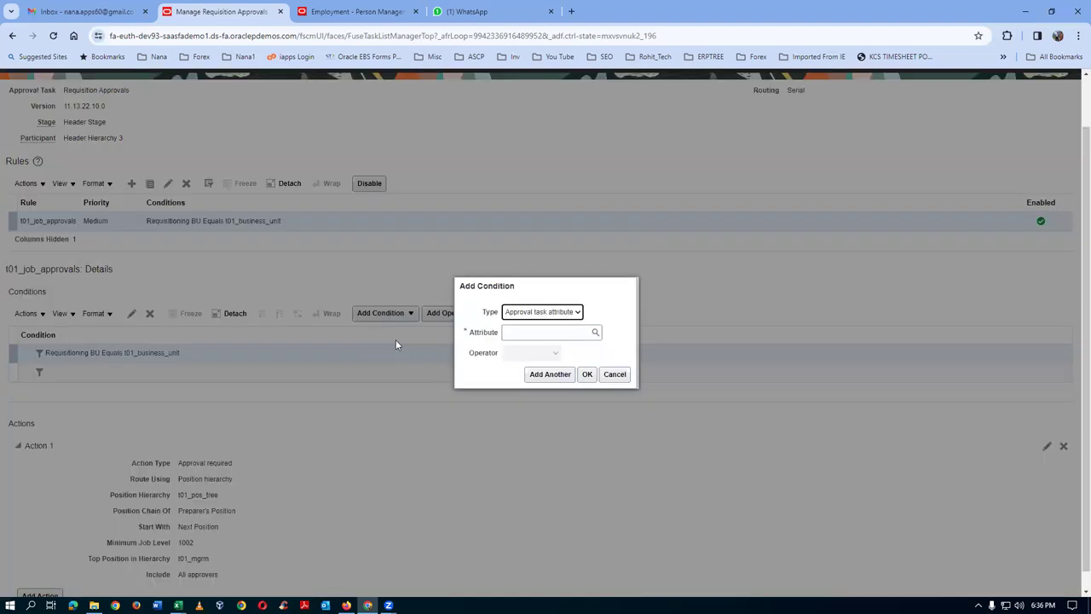
left_click(533, 332)
type("Requ")
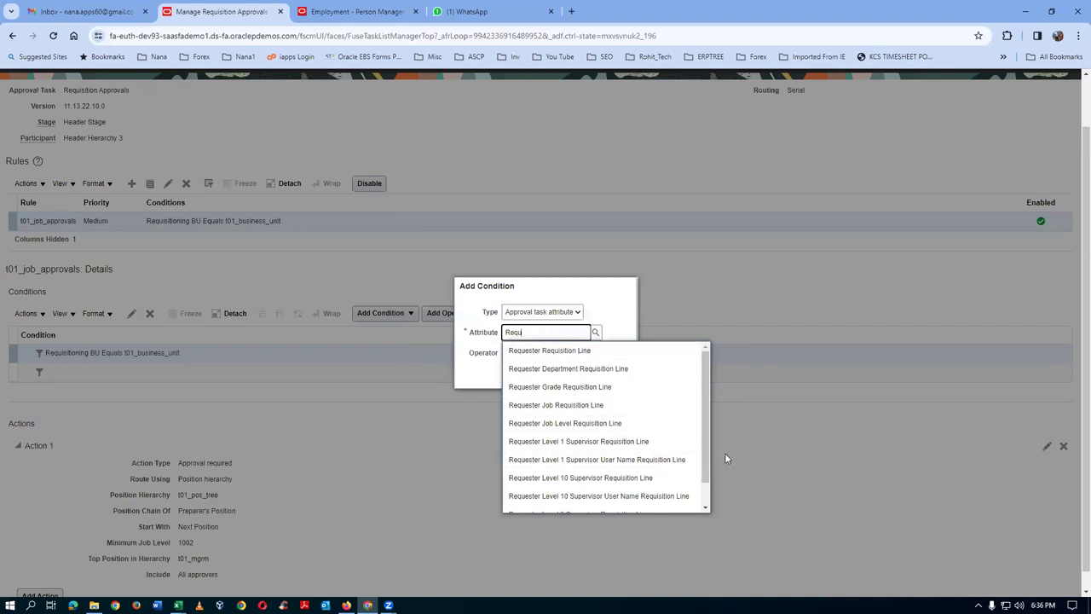
left_click_drag(703, 430, 706, 450)
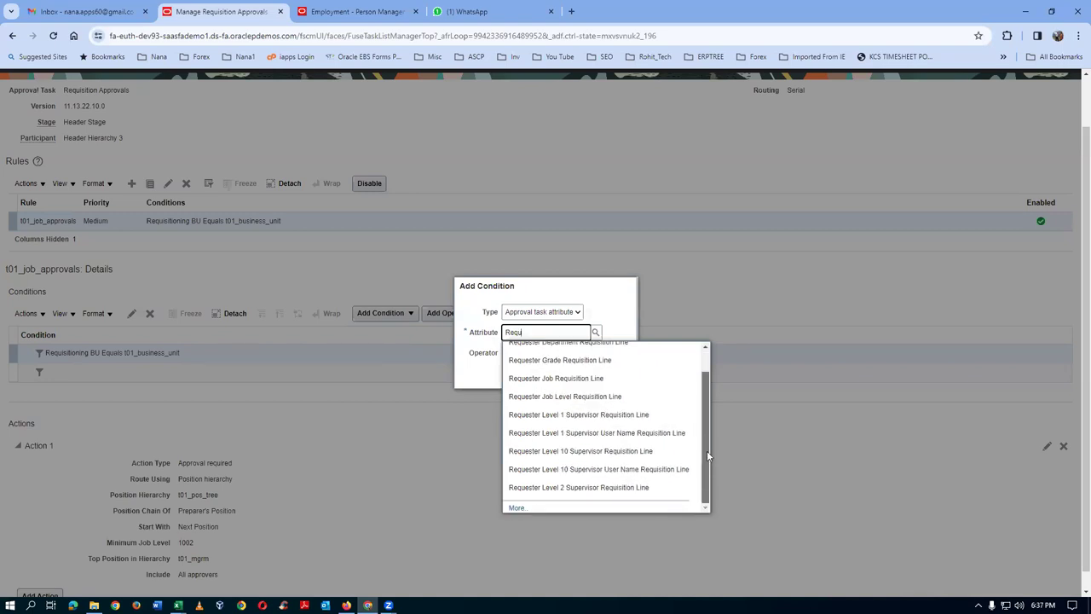
left_click_drag(707, 450, 703, 420)
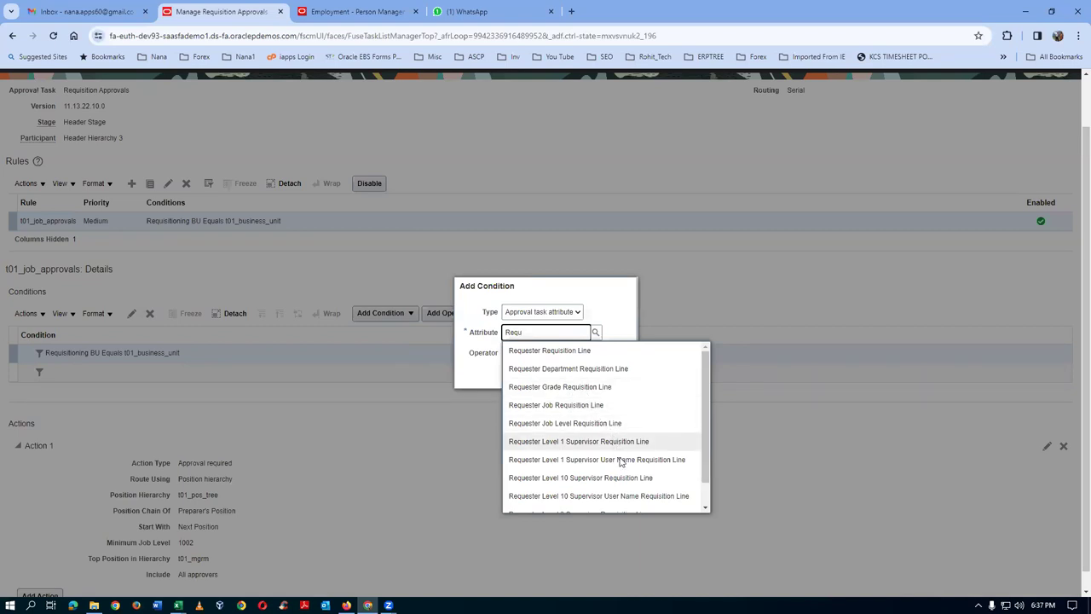
left_click_drag(704, 470, 707, 479)
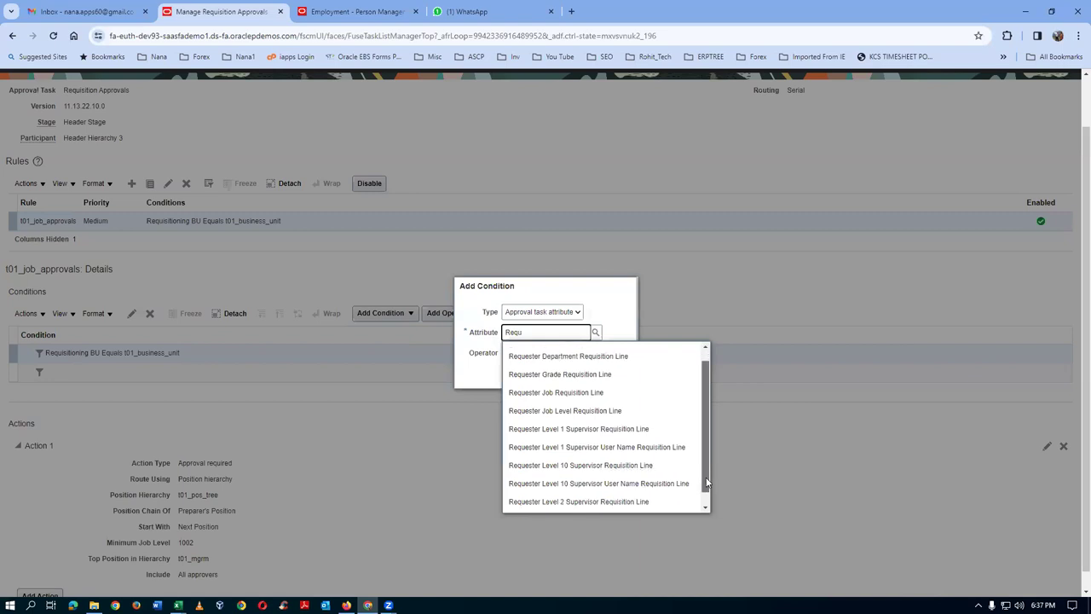
- Clear the attribute, try 'Amoun' and 'To', then search all attributes matching 'Requi'
left_click(614, 311)
key("BackSpace")
key("BackSpace")
key("BackSpace")
key("BackSpace")
type("Amoun")
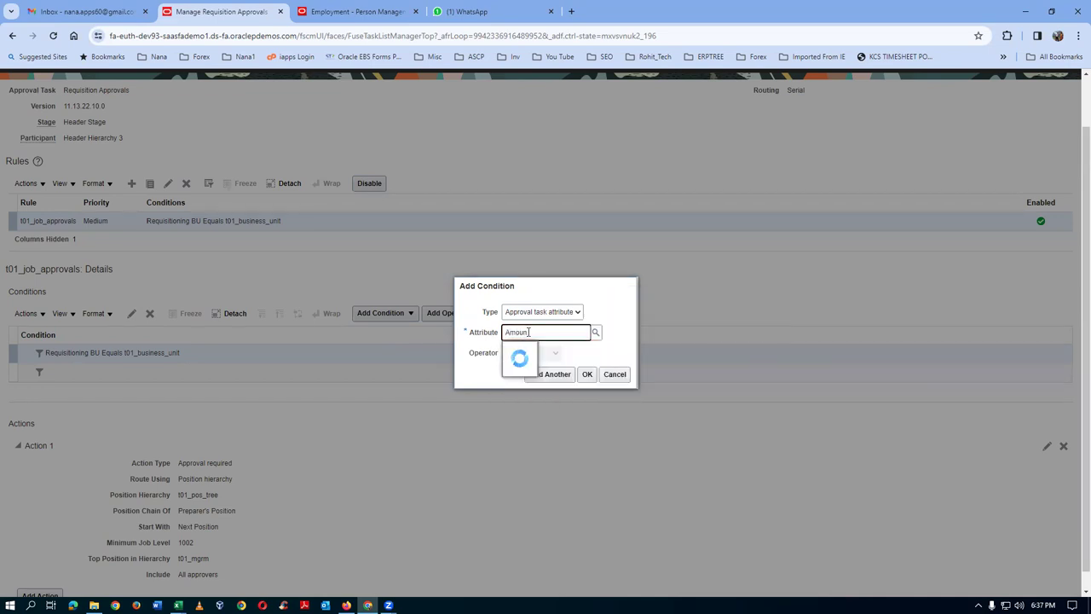
key("BackSpace")
key("BackSpace")
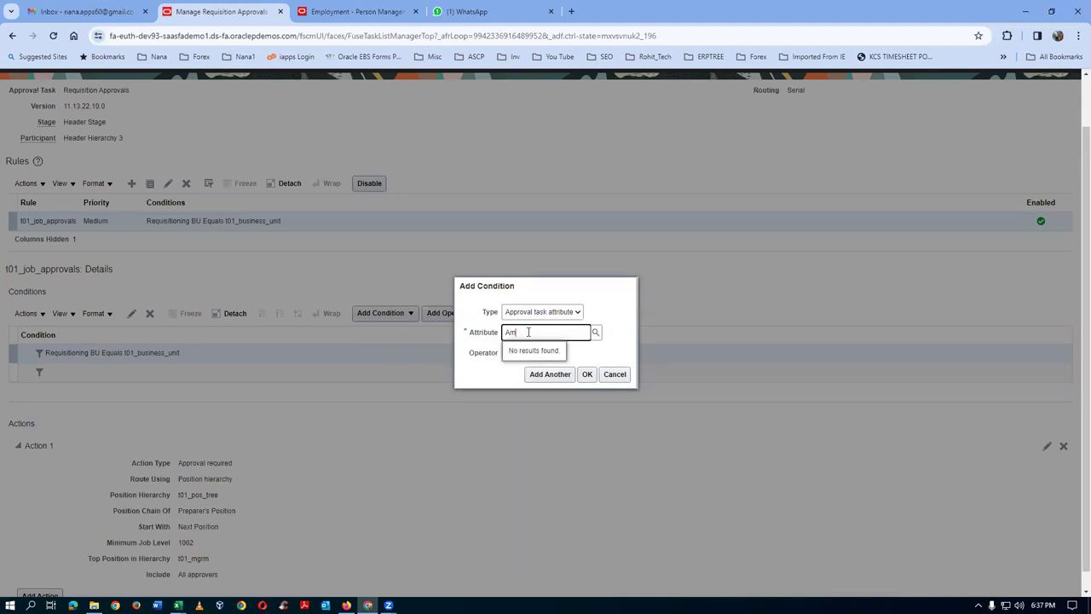
key("BackSpace")
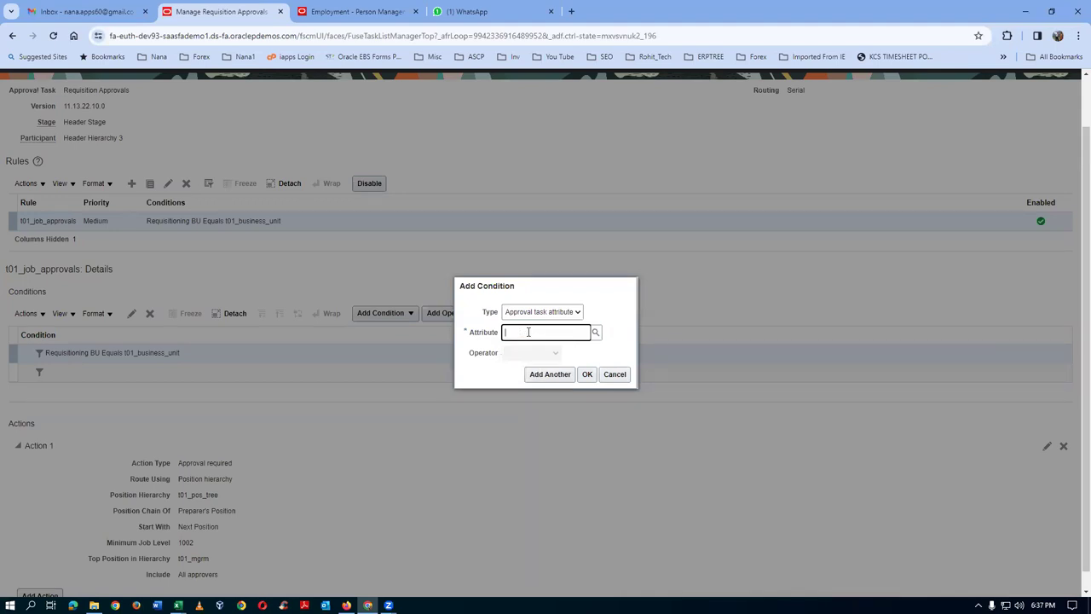
type("T")
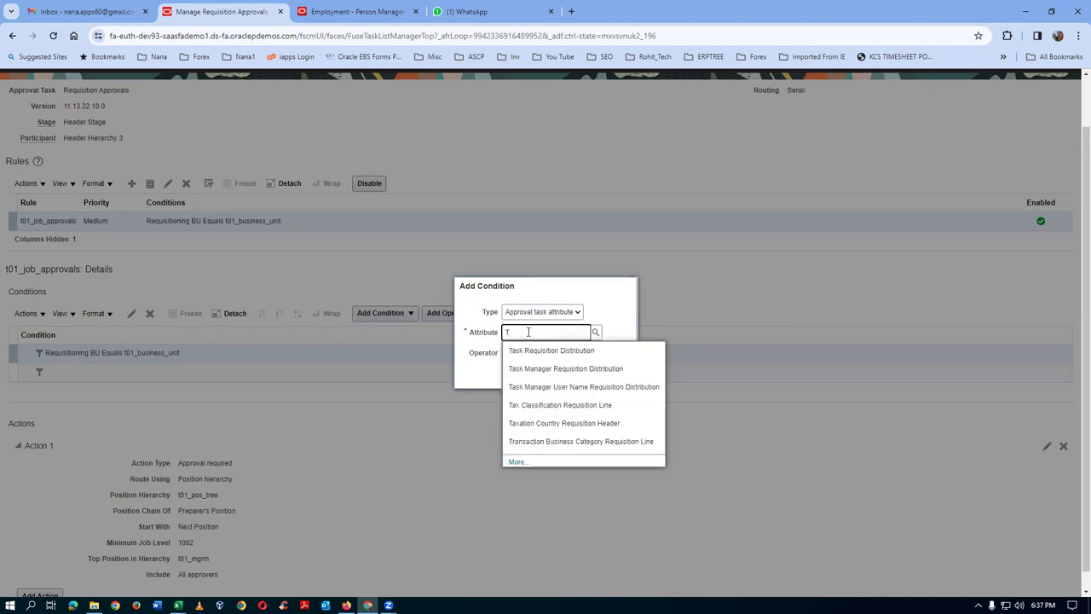
type("o")
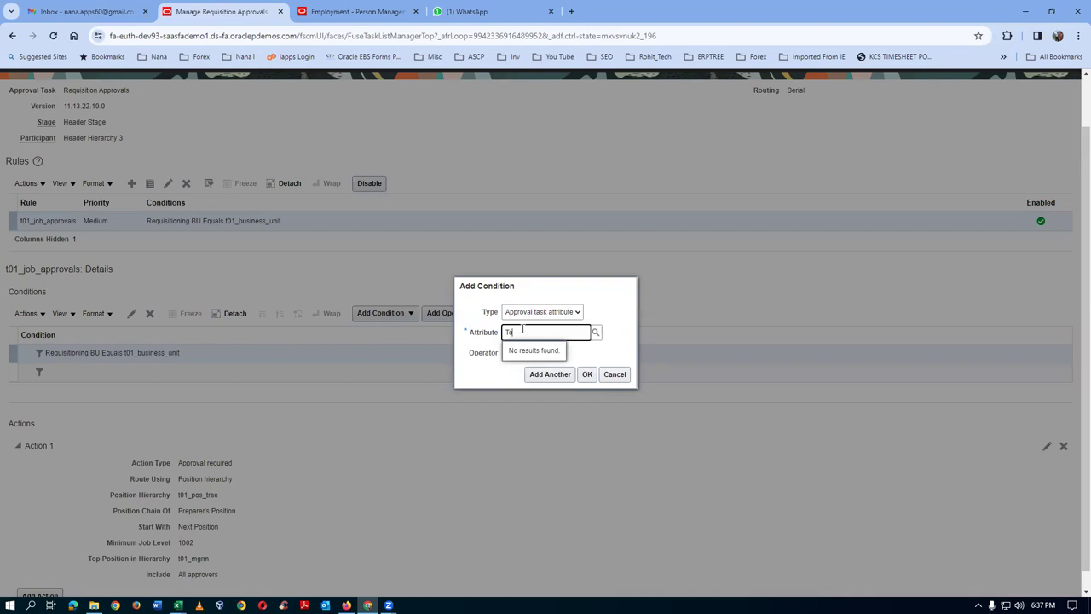
key("BackSpace")
type("Requ")
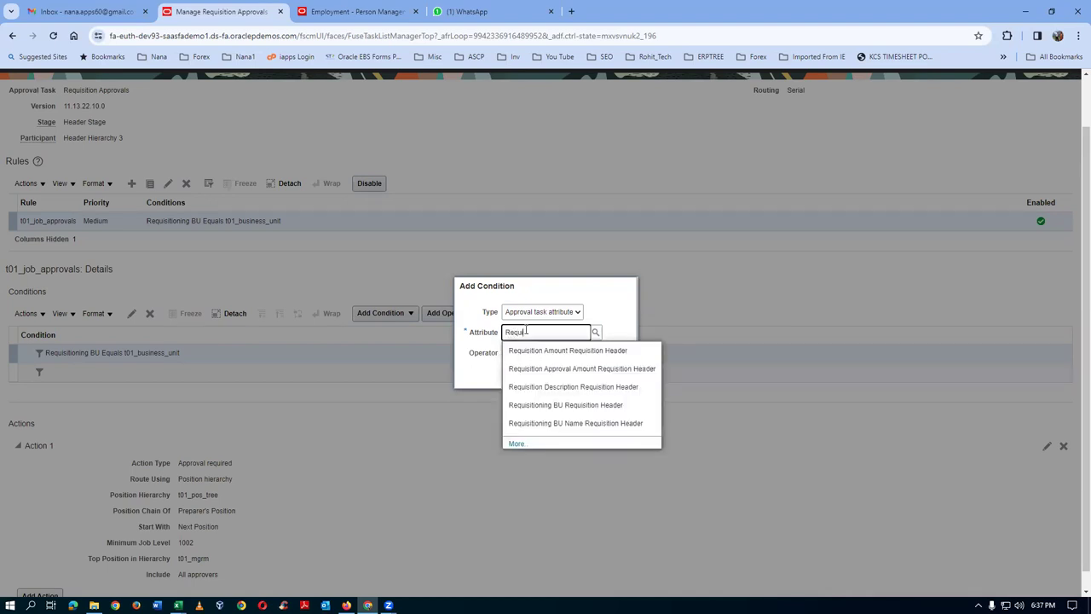
type("i")
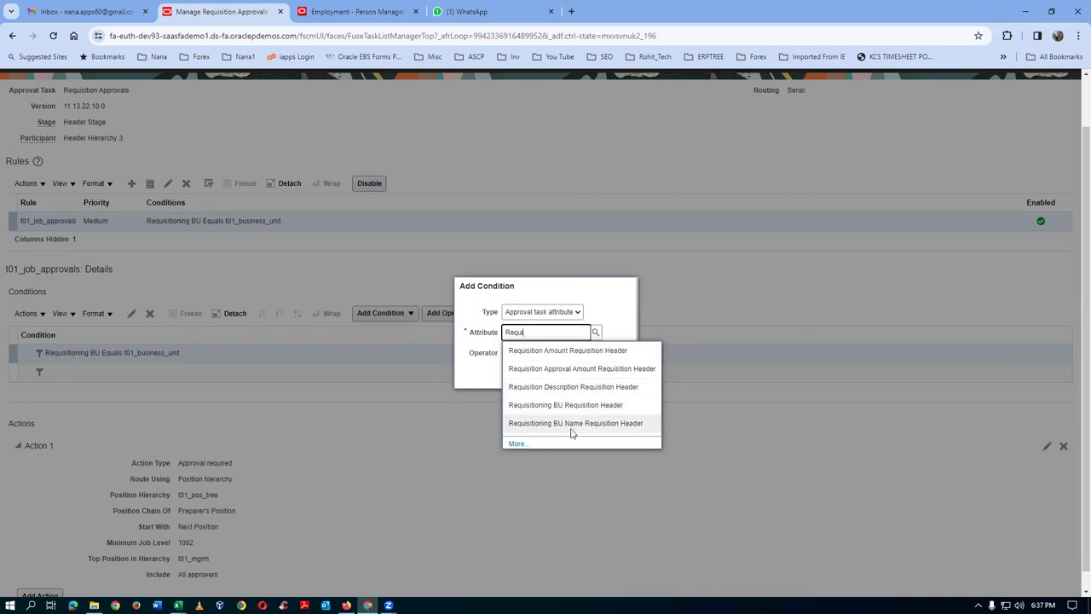
left_click(518, 444)
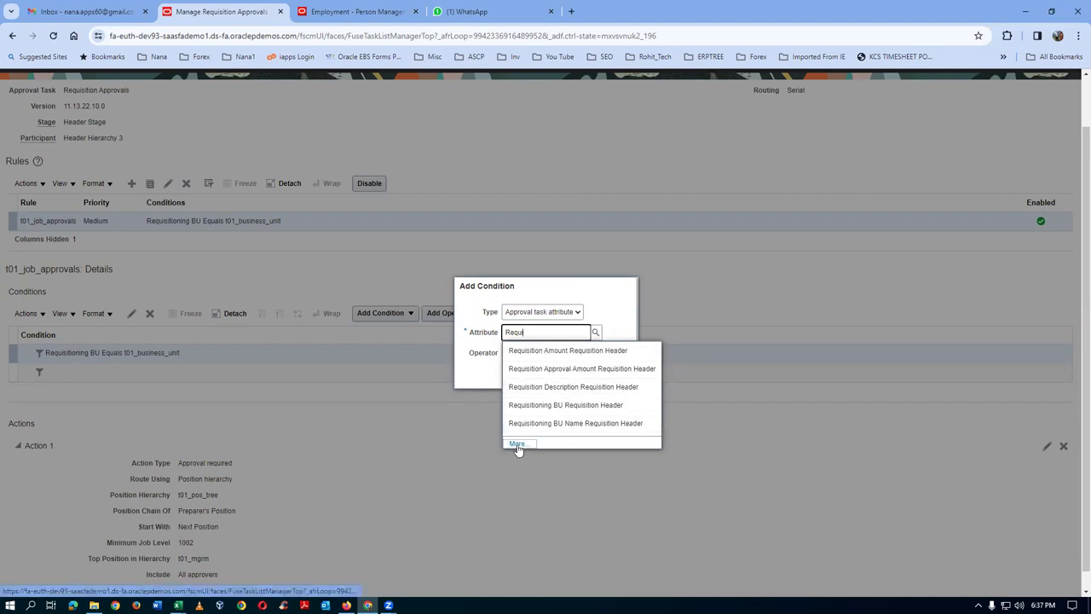
left_click(630, 345)
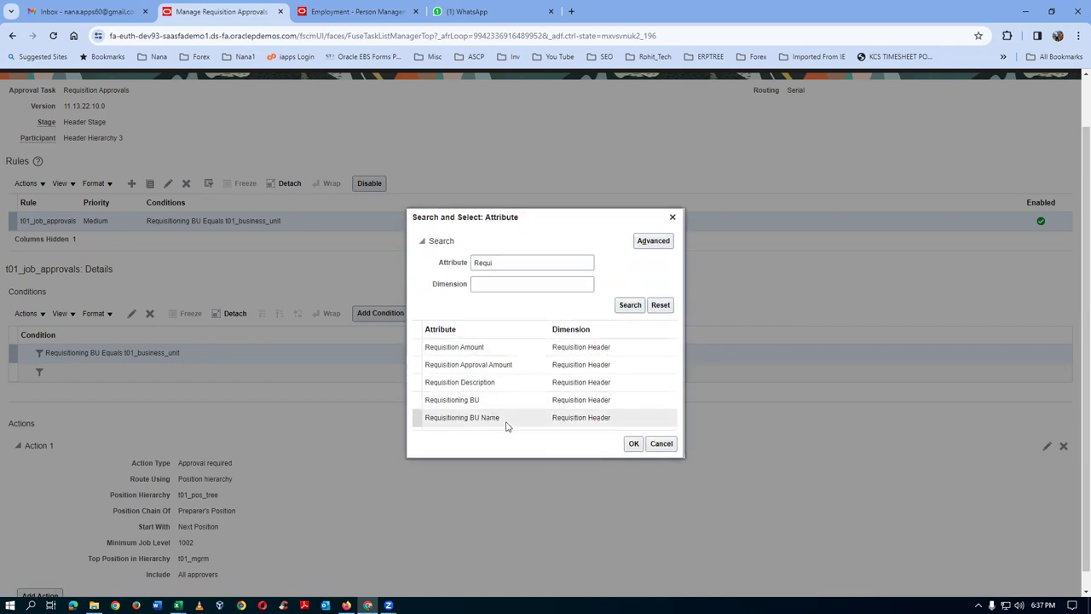
- Add the condition Requisition Approval Amount Between 1,000 and 2,000 and select it
left_click(521, 371)
left_click(632, 444)
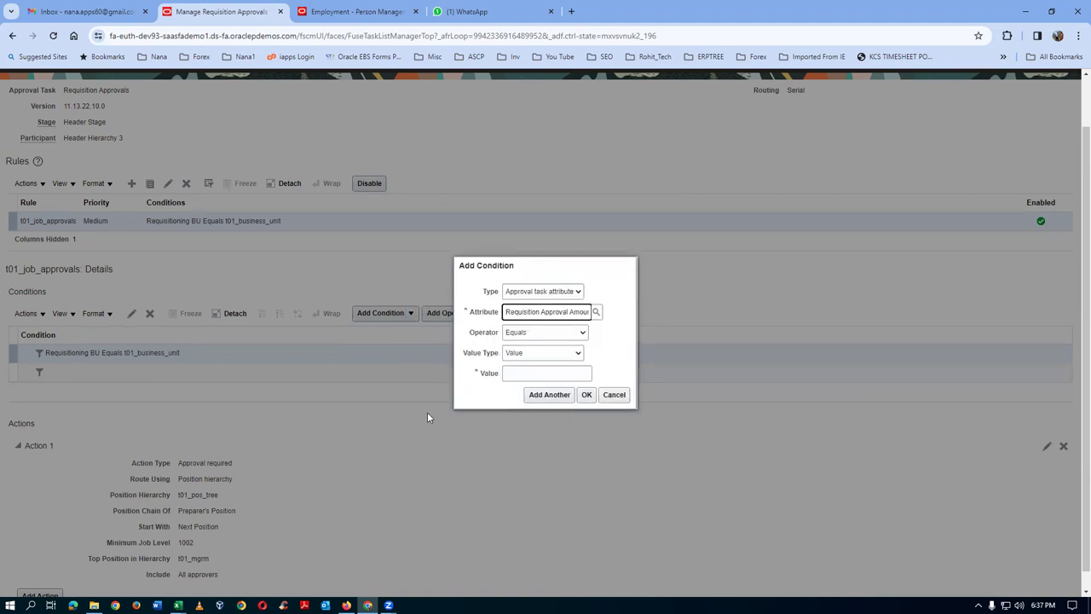
left_click(534, 333)
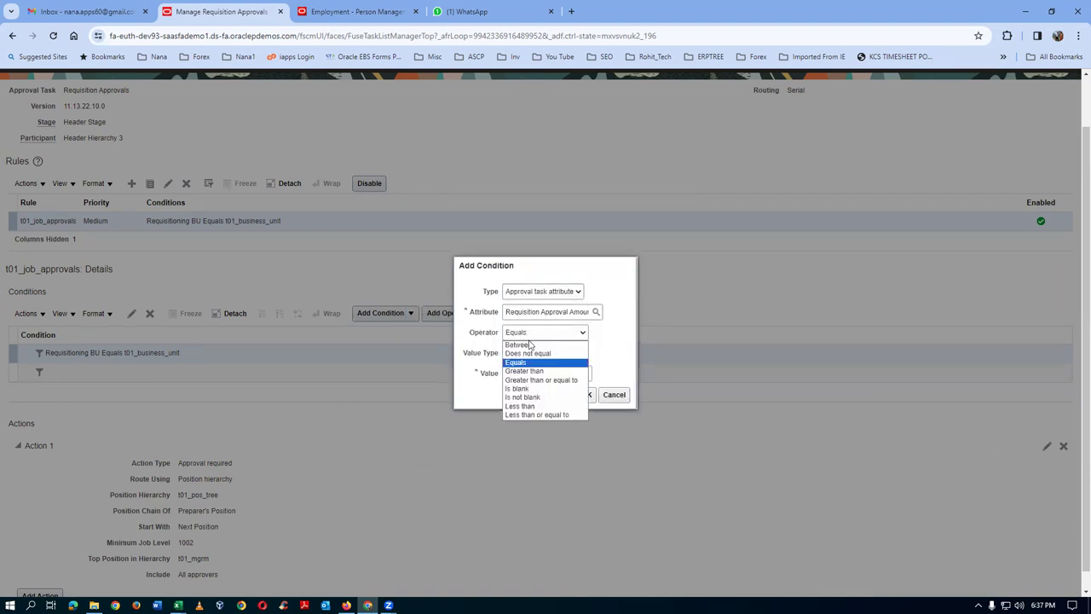
left_click(527, 344)
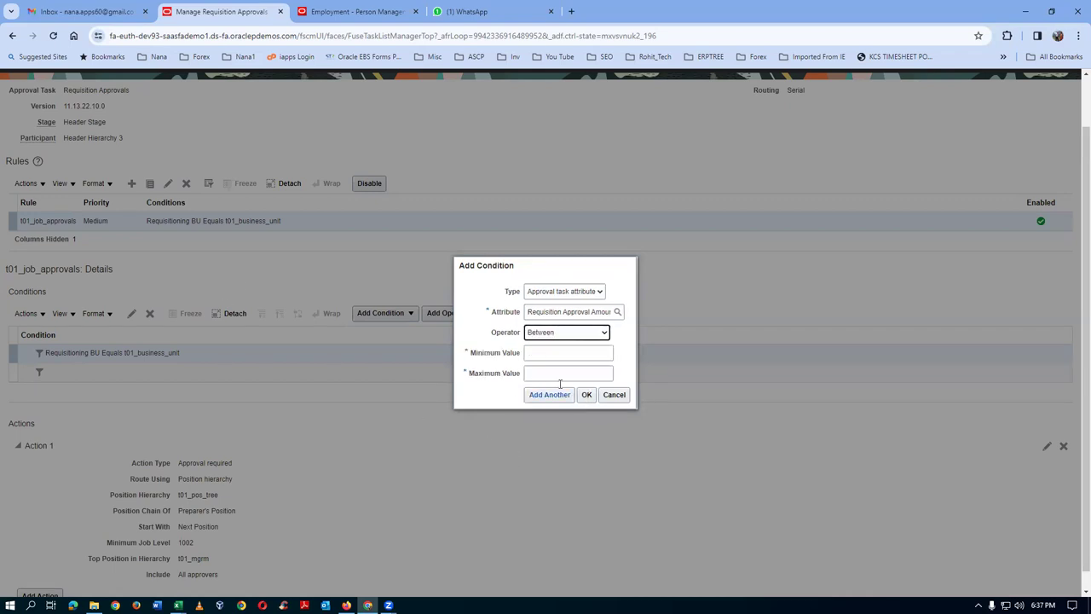
left_click(550, 355)
type("1,000")
key("Tab")
type("2,000")
left_click(586, 395)
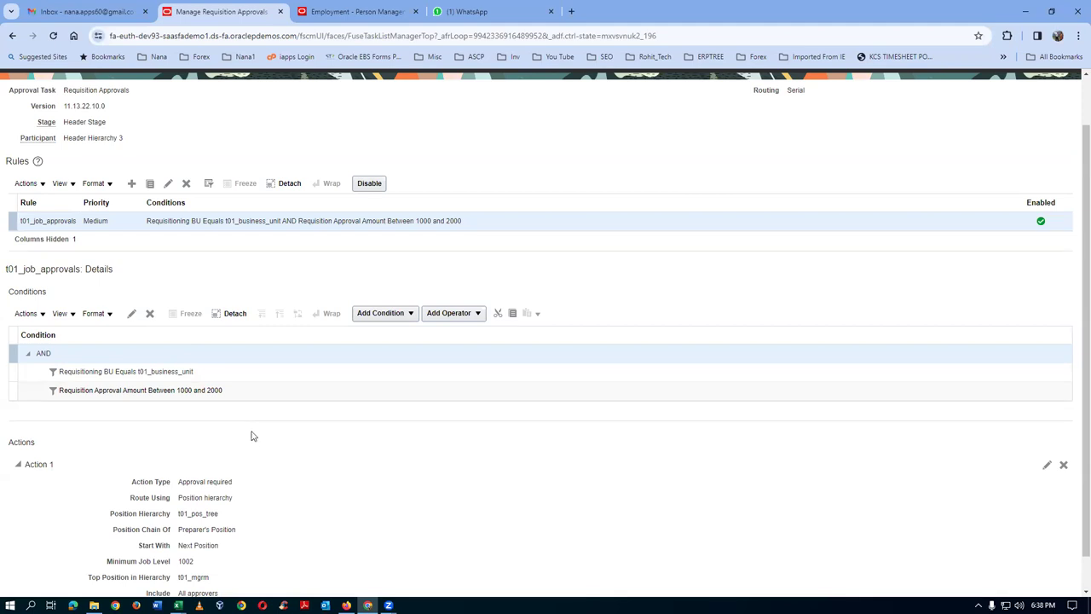
left_click(248, 392)
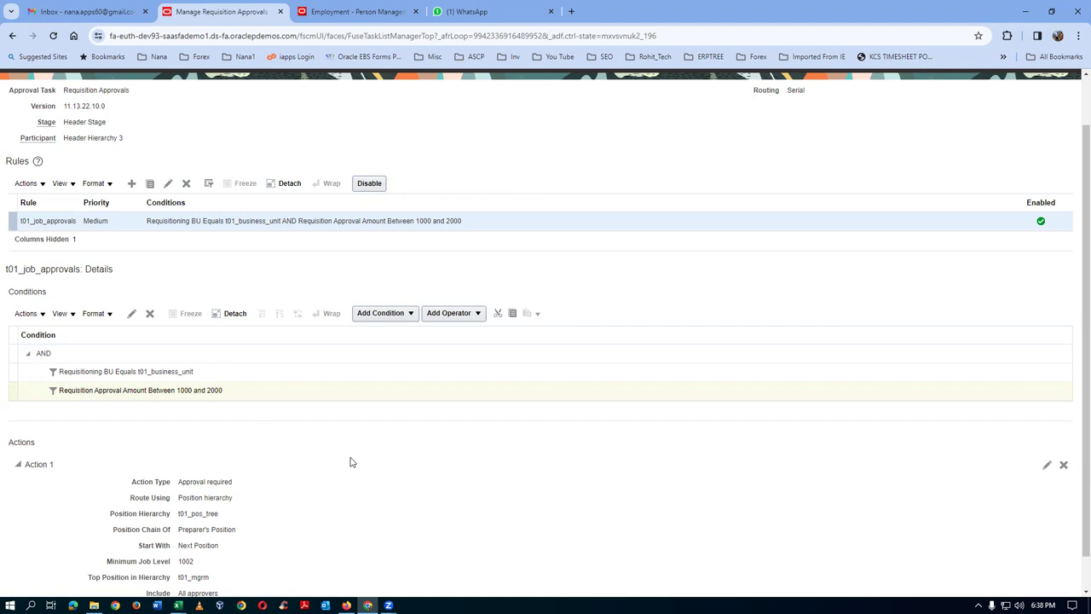
left_click(264, 394)
scroll(294, 527, "down", 1)
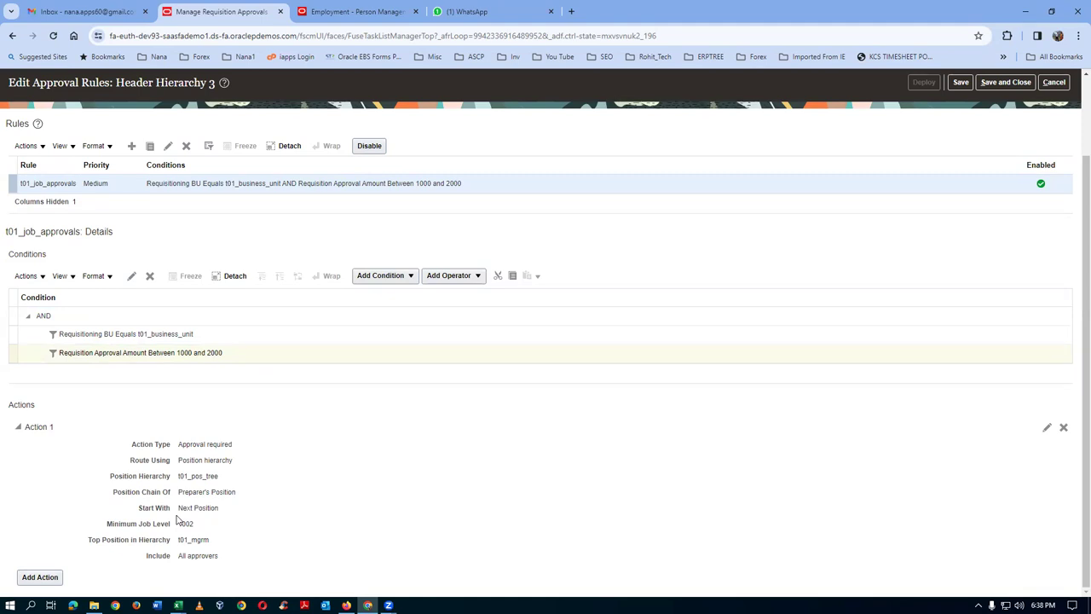
left_click(237, 340)
left_click(294, 337)
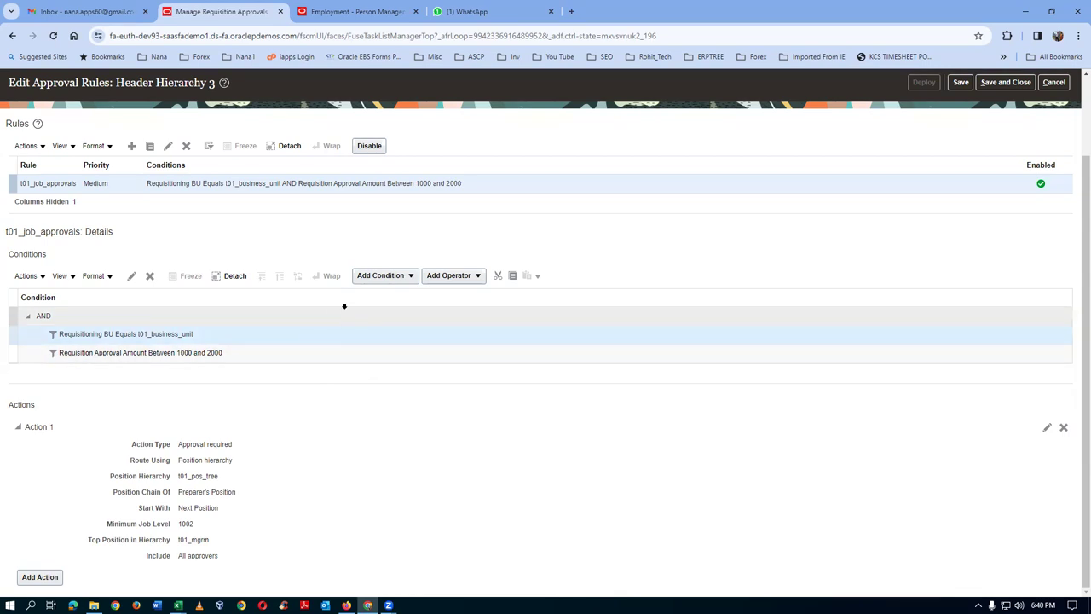
left_click(376, 279)
- Insert a condition below the BU condition and search for attributes starting with 'a'
left_click(384, 311)
left_click(529, 333)
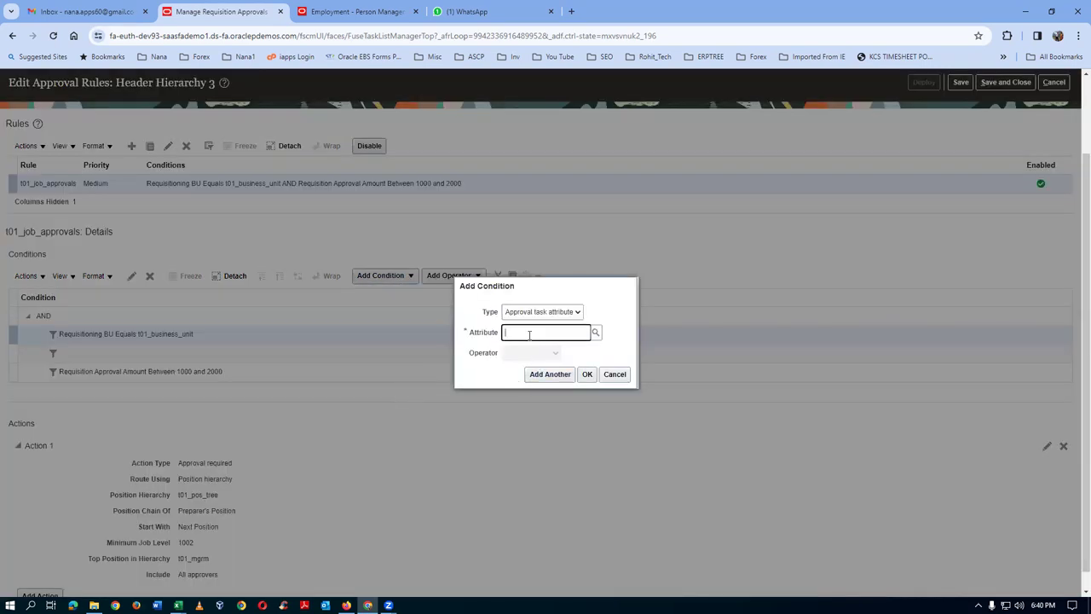
left_click(596, 333)
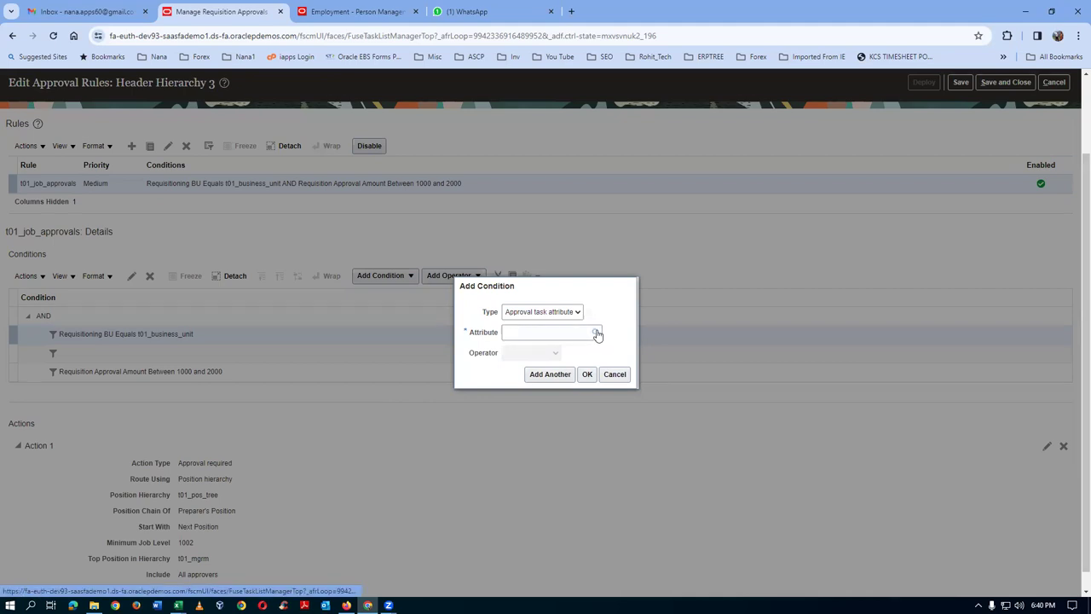
left_click(489, 304)
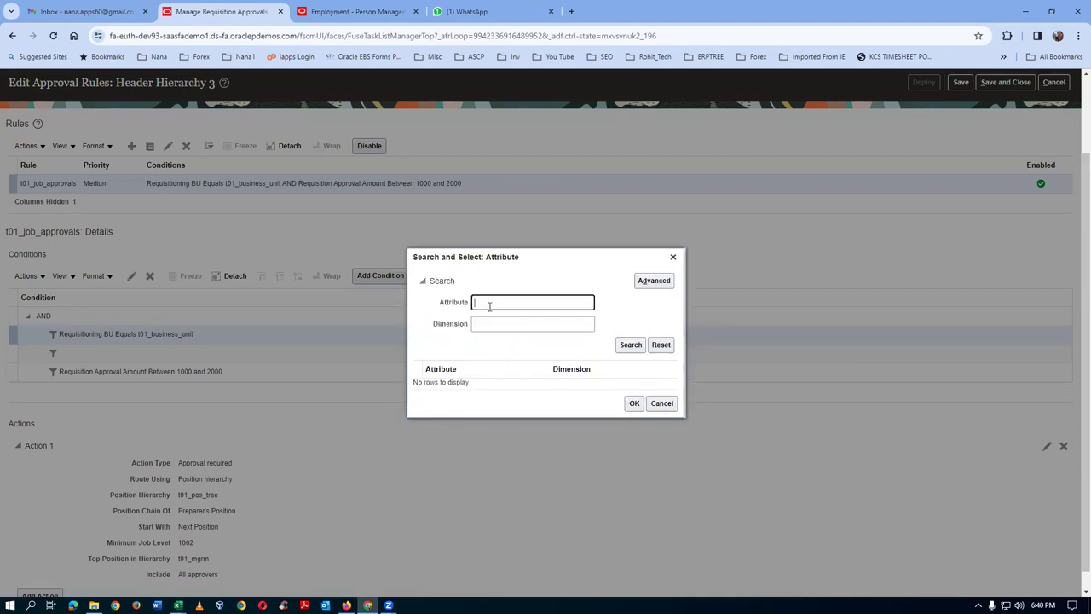
type("a")
left_click(629, 349)
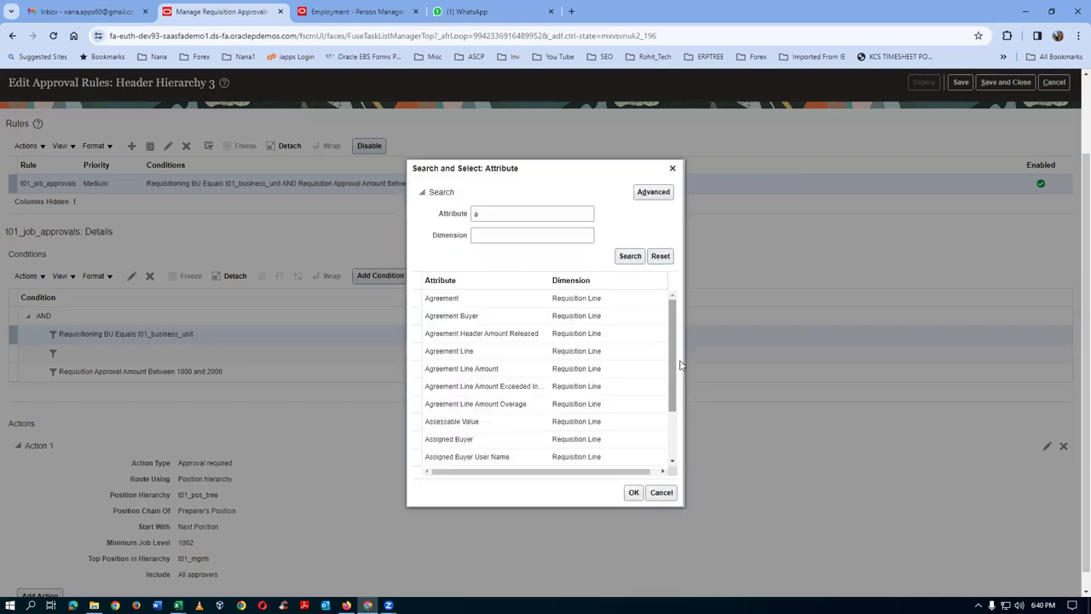
- Repeat the attribute search with 'b', then with 'c'
left_click_drag(673, 365, 717, 309)
left_click(492, 216)
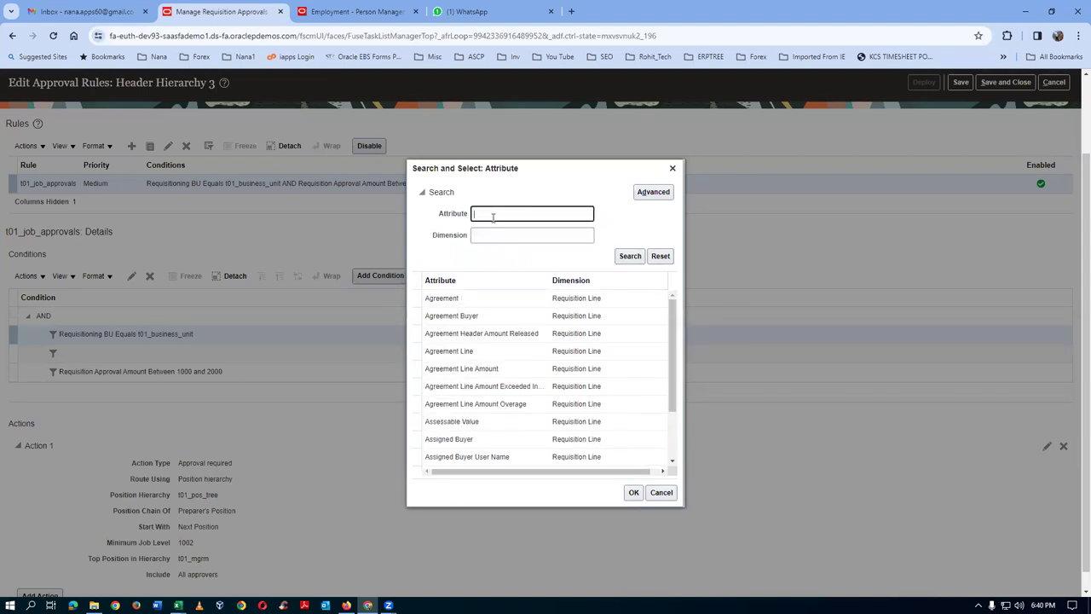
type("b")
left_click(630, 256)
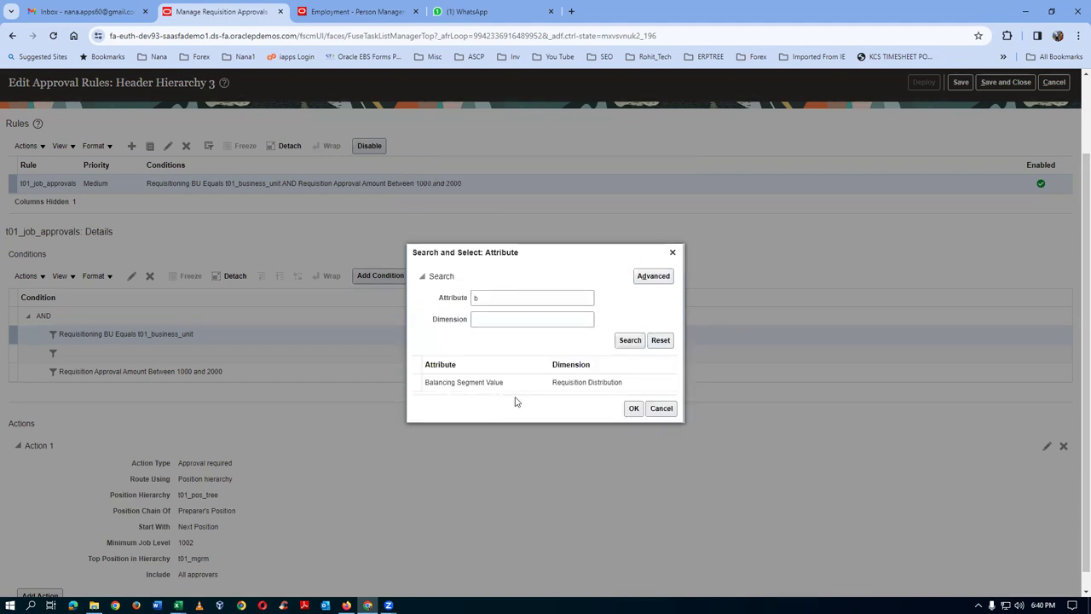
left_click(491, 301)
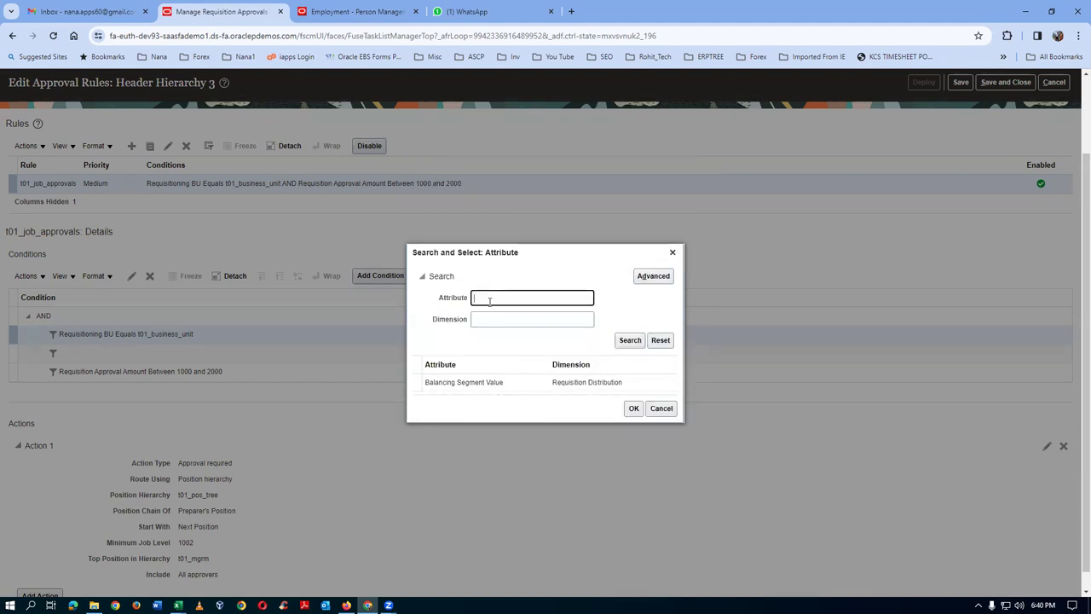
type("c")
left_click(638, 341)
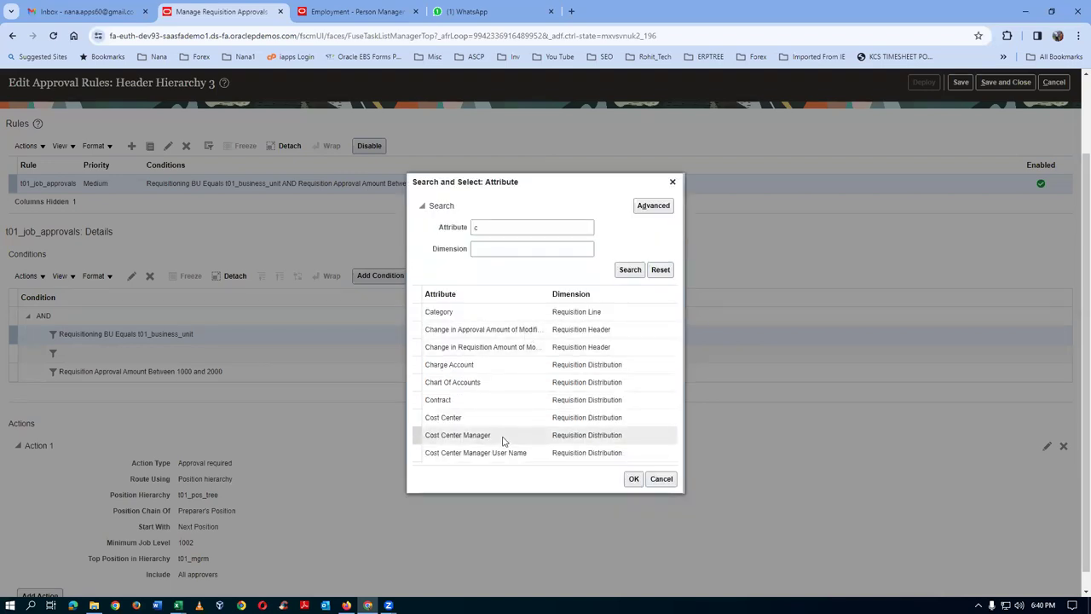
left_click(94, 605)
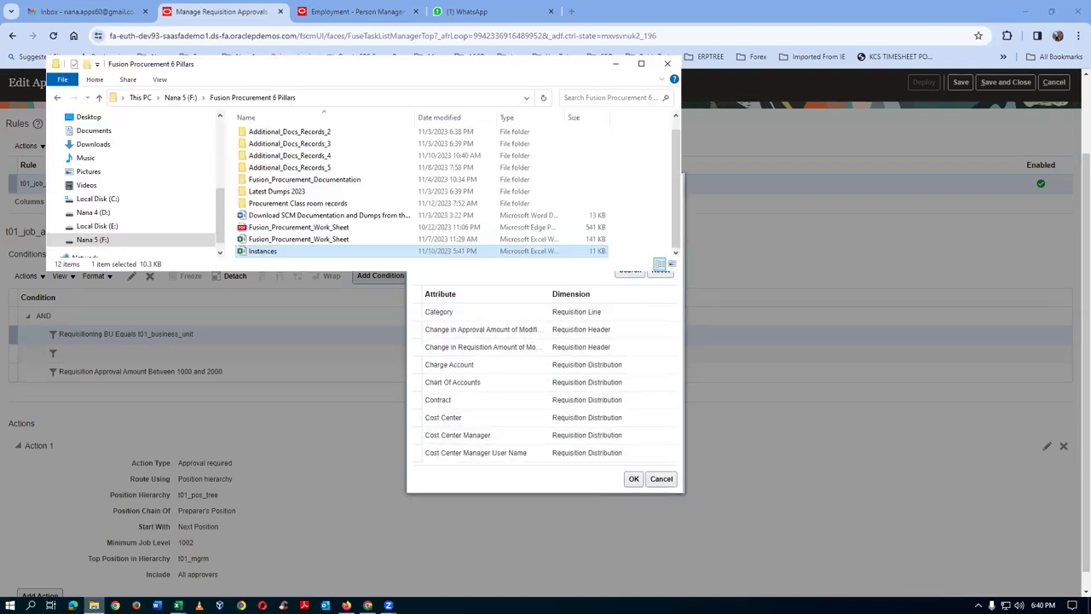
- Search the Fusion_Procurement_Documentation folder for 'cond' and 'app', then scroll through all its files
left_click(91, 240)
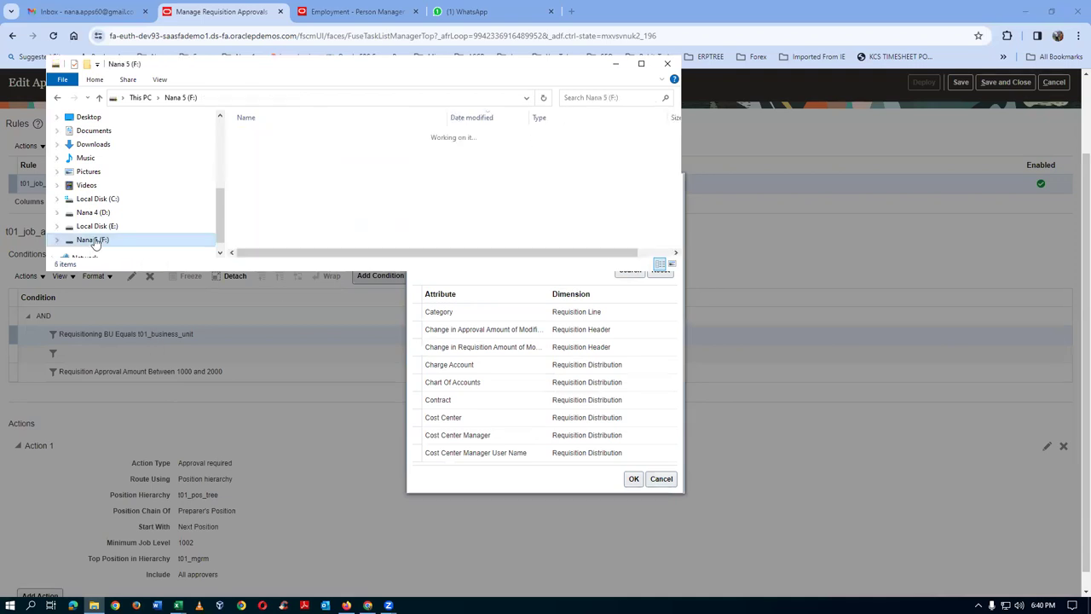
double_click(266, 136)
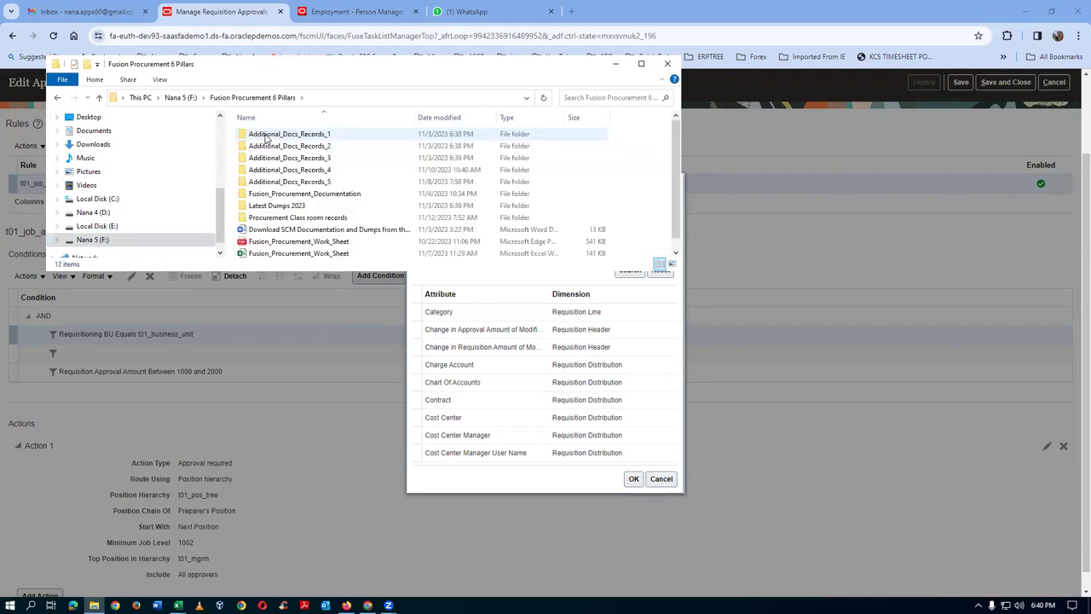
double_click(322, 195)
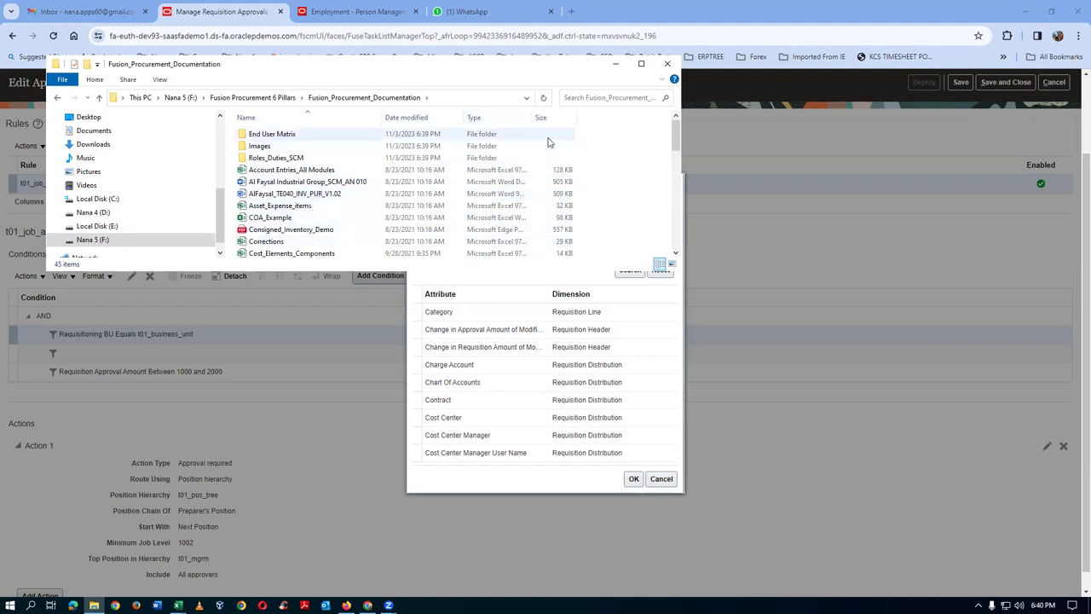
left_click(576, 98)
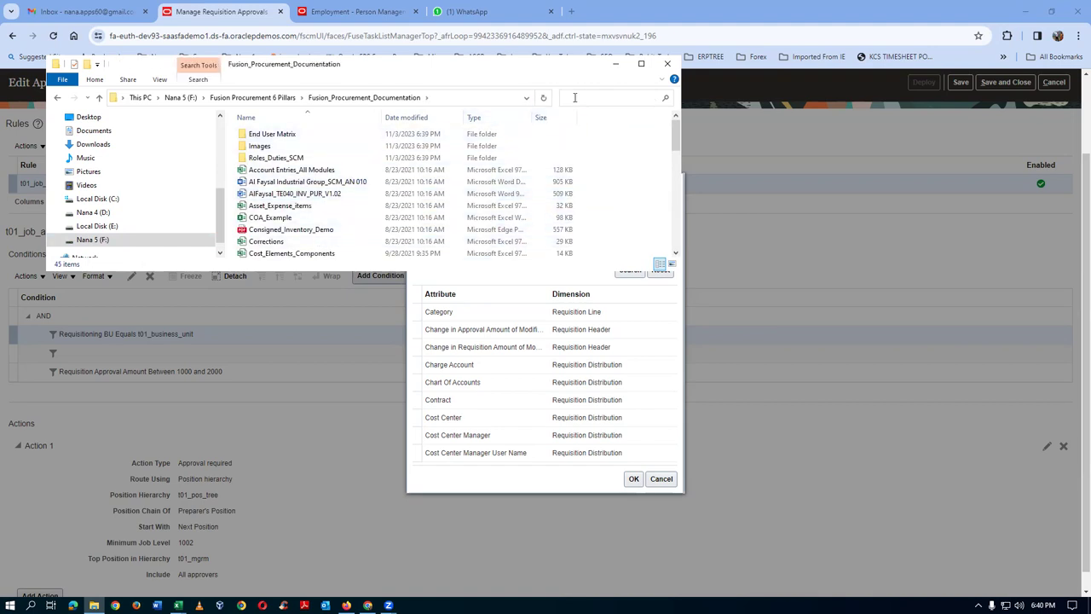
type("cond")
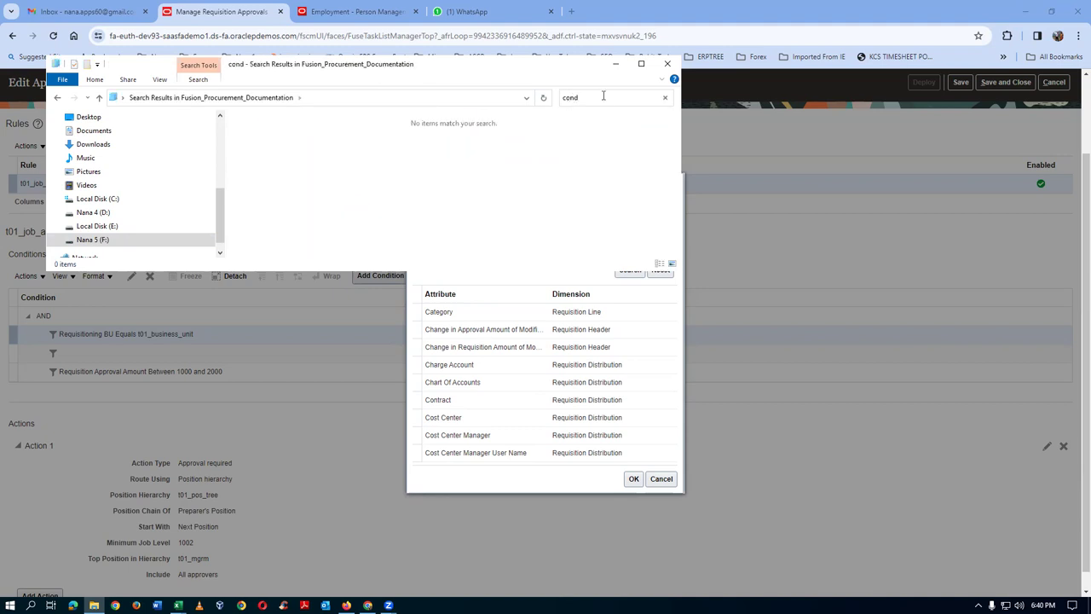
key("BackSpace")
key("BackSpace")
key("BackSpace")
key("BackSpace")
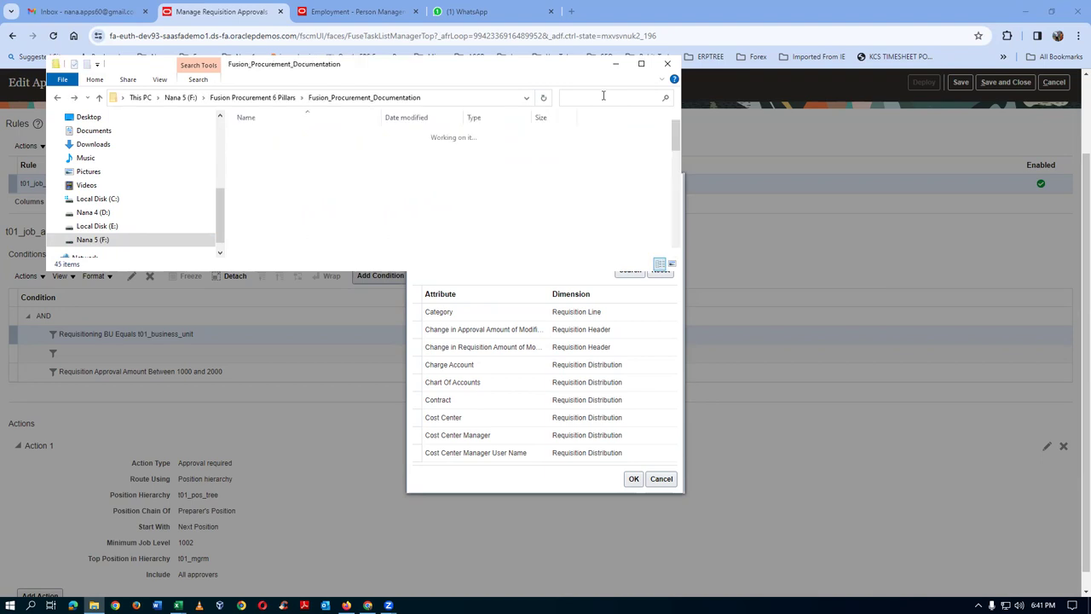
type("app")
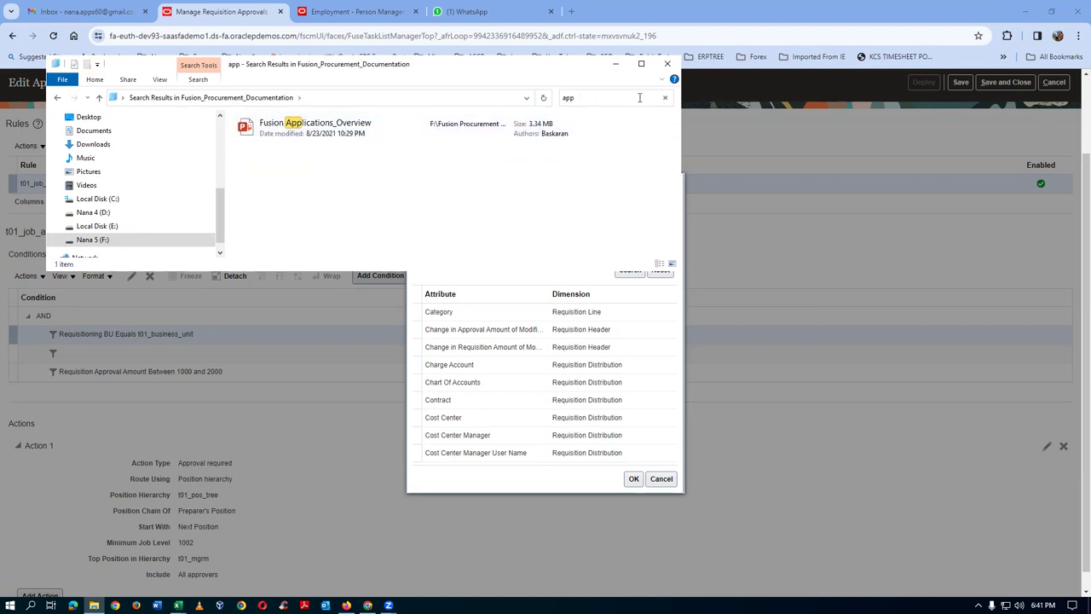
key("BackSpace")
key("BackSpace")
key("BackSpace")
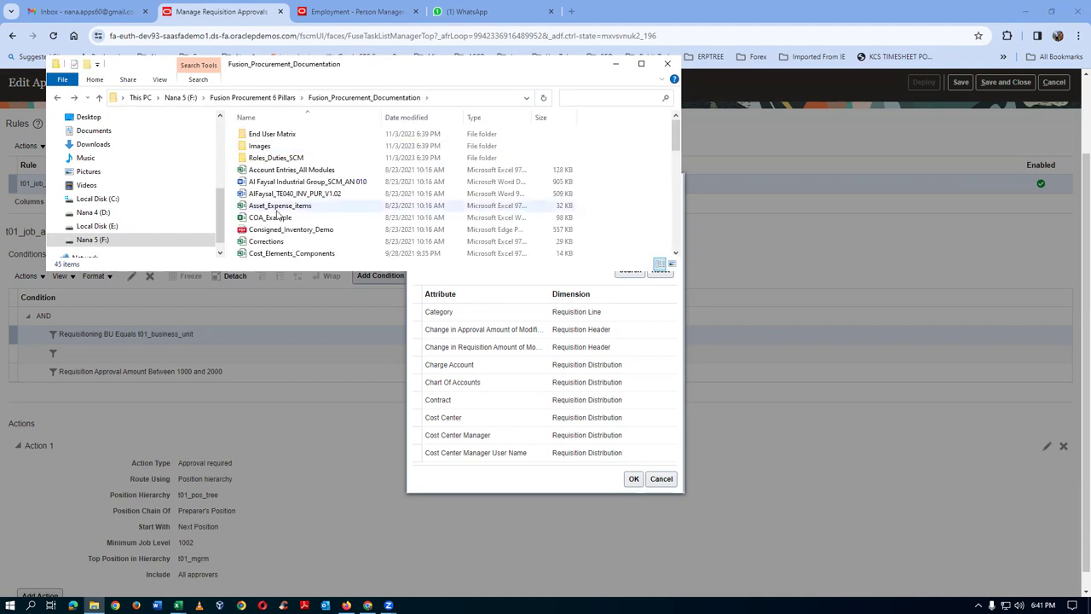
scroll(281, 241, "down", 2)
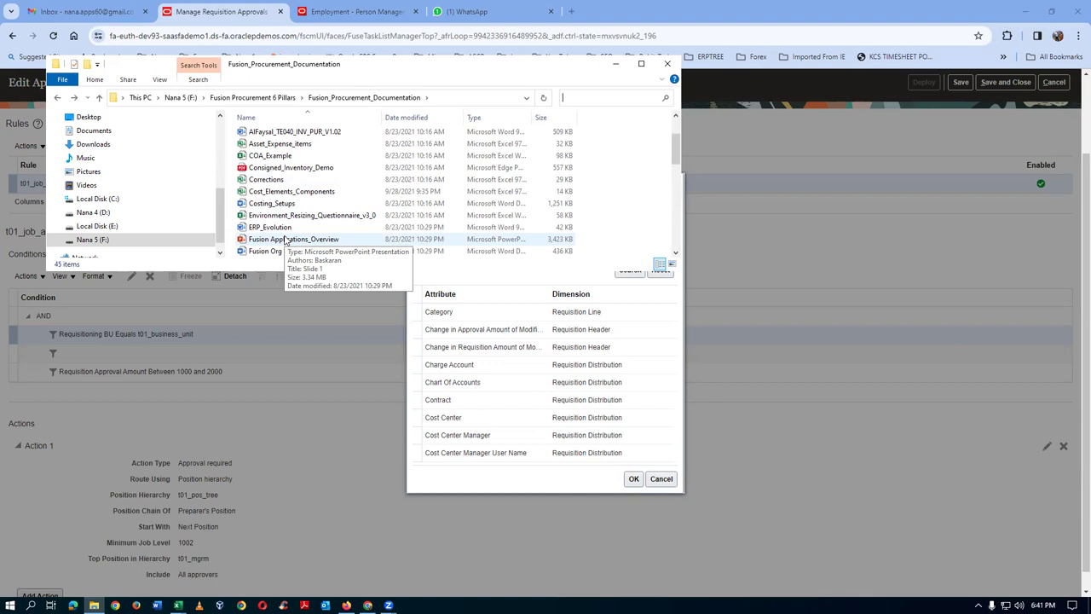
scroll(286, 241, "down", 1)
scroll(286, 241, "down", 1)
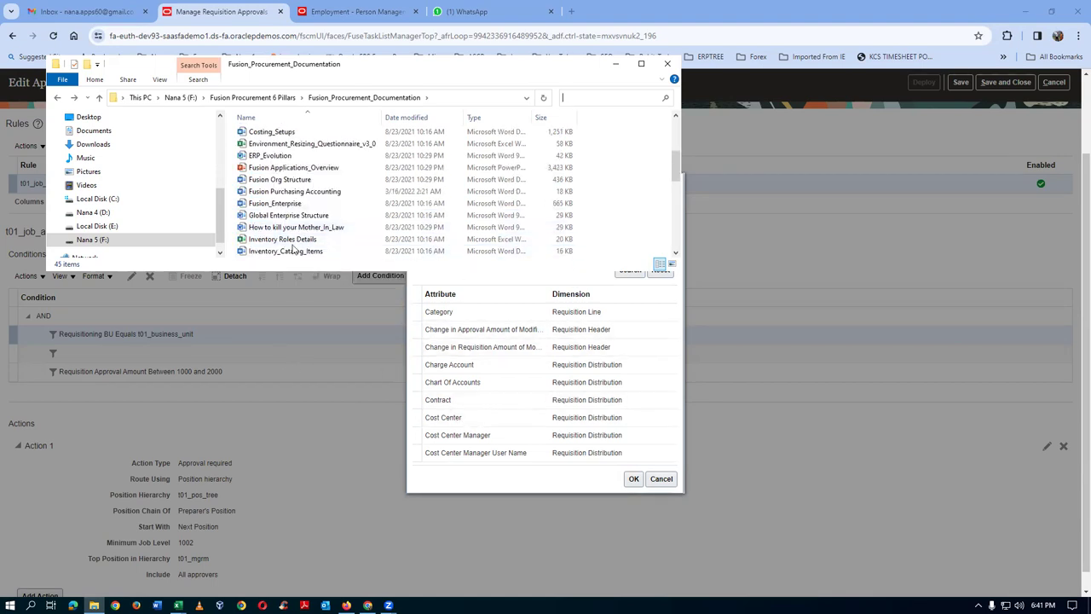
scroll(294, 220, "down", 2)
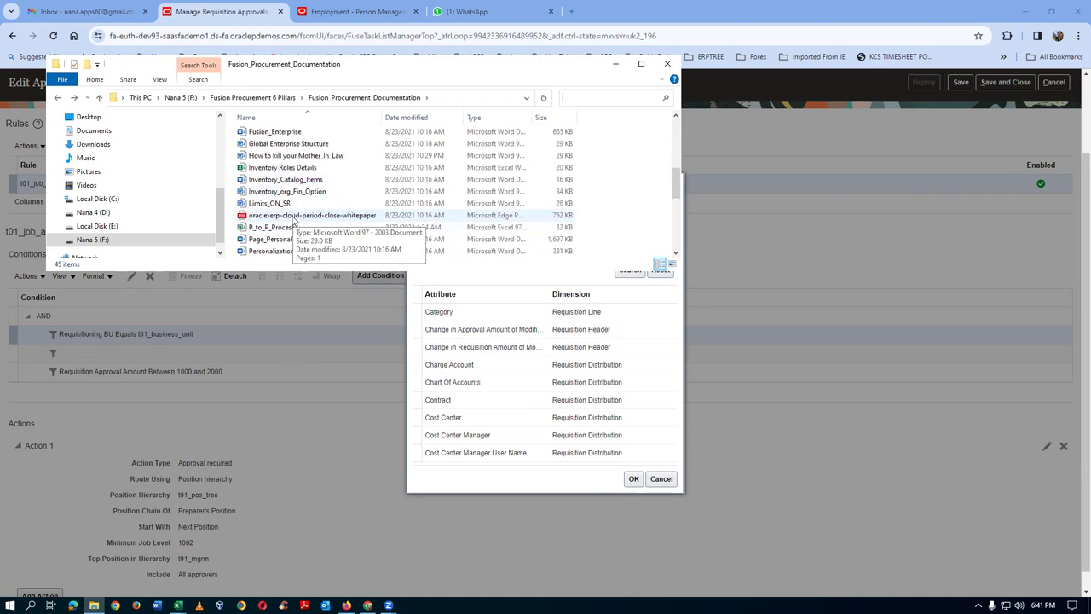
scroll(294, 220, "down", 1)
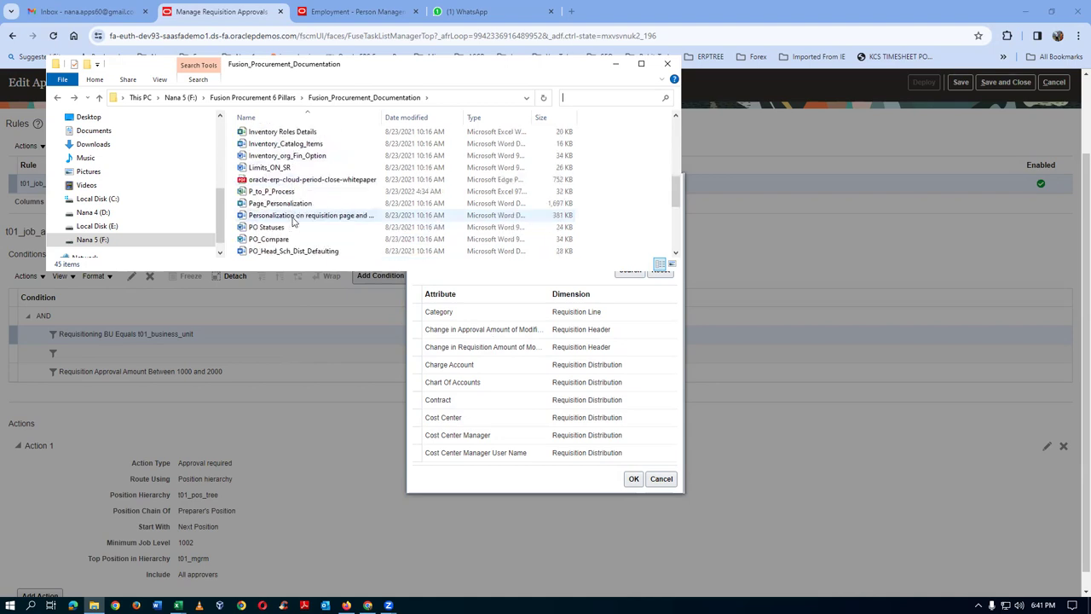
scroll(293, 221, "down", 1)
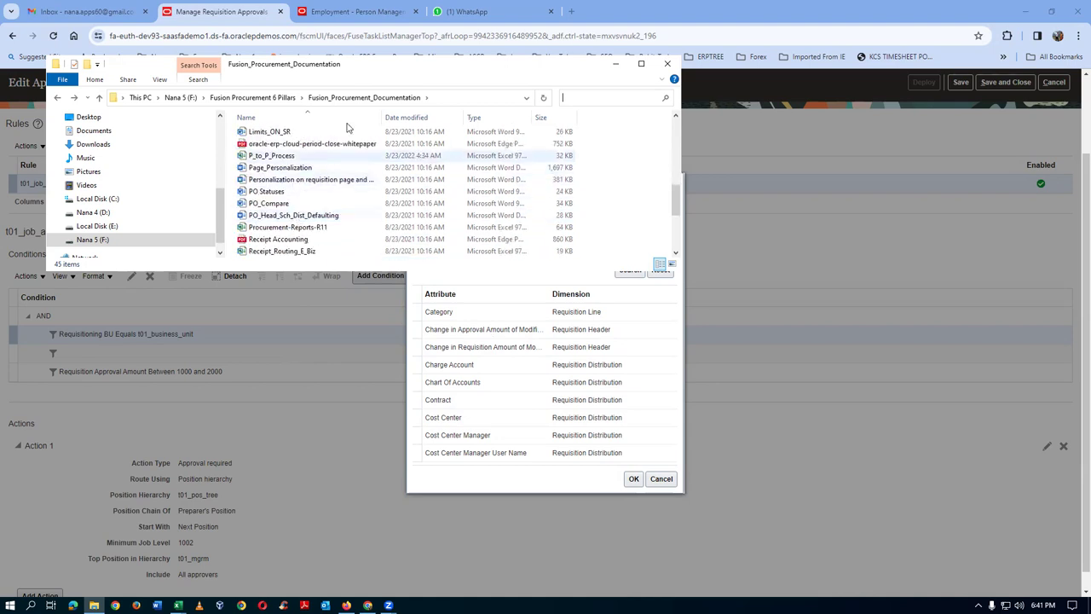
- Filter Additional_Docs_Records_4 for 'cond' and open 39_Requisition_Approval_Conditions
left_click(261, 99)
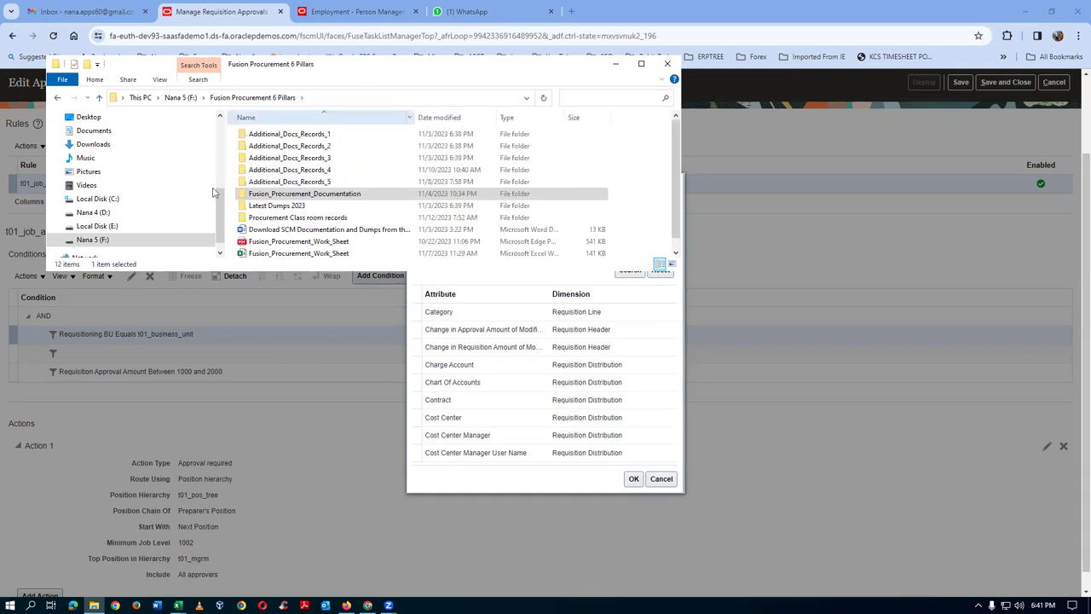
double_click(310, 172)
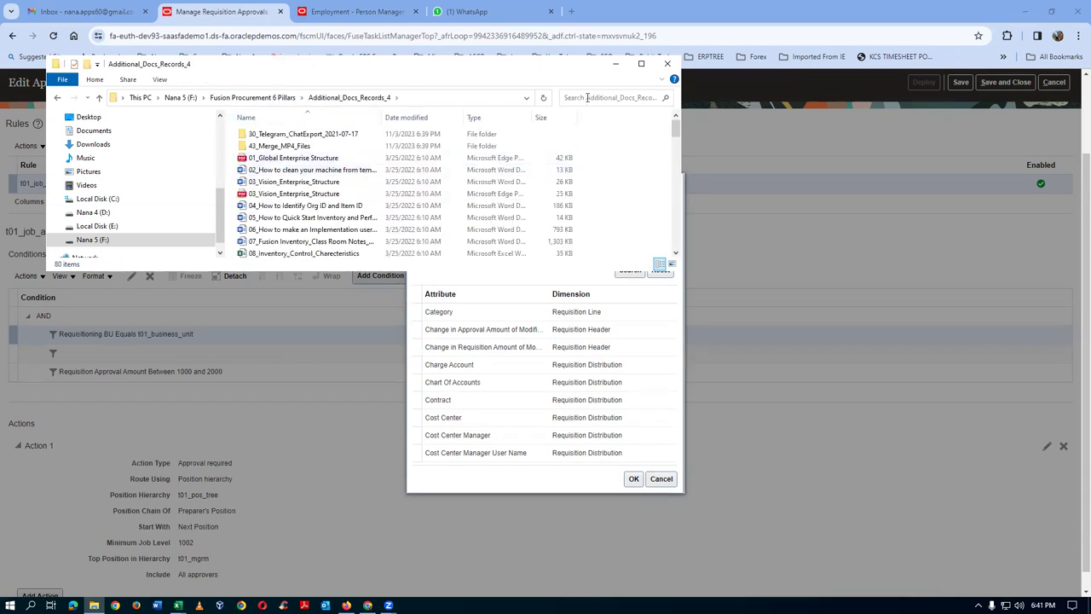
type("con")
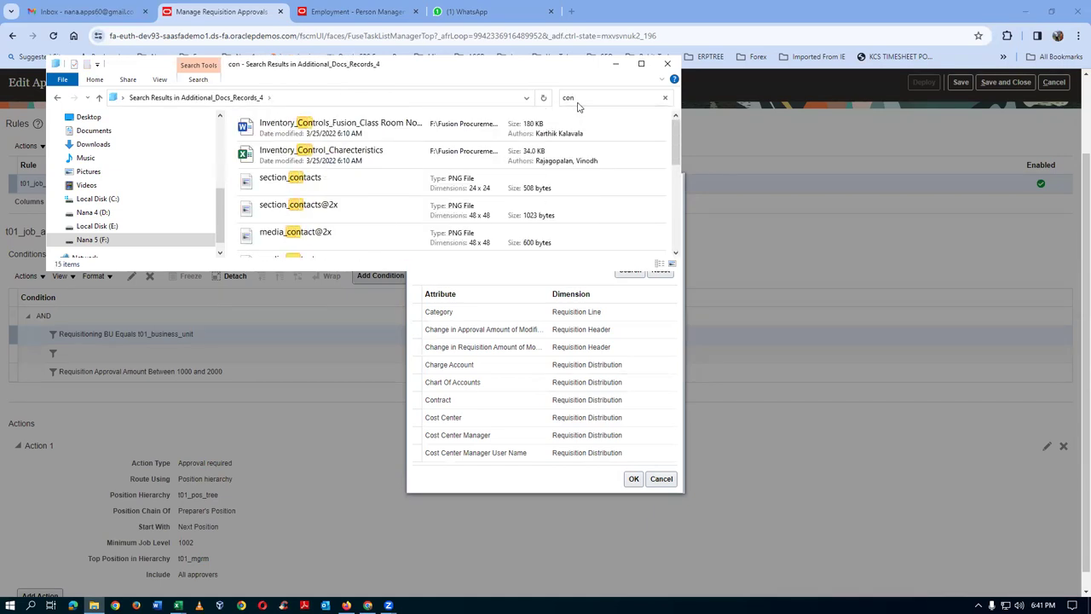
type("d")
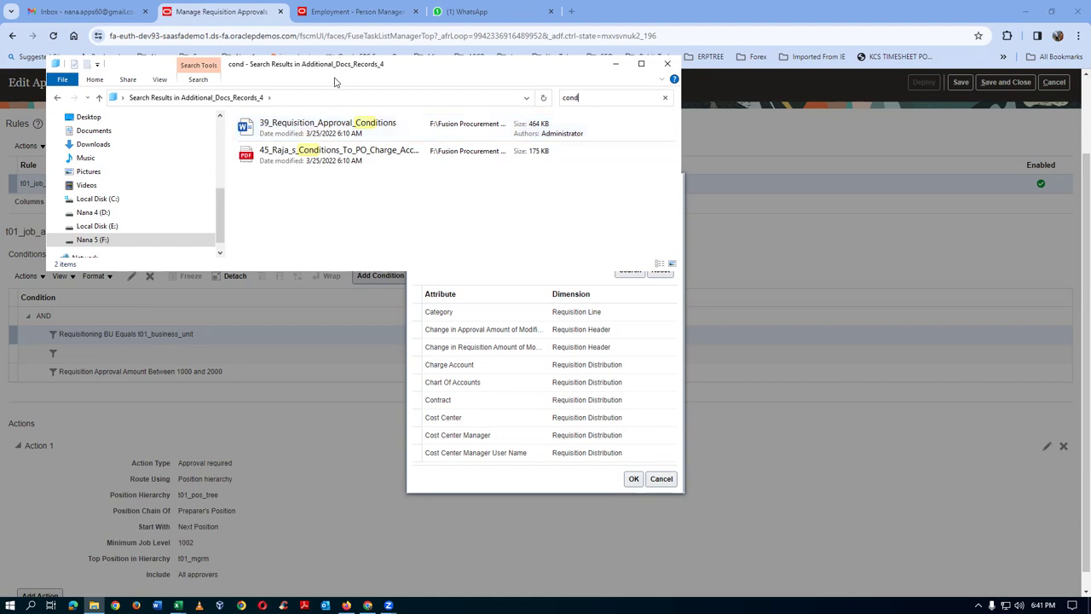
double_click(309, 137)
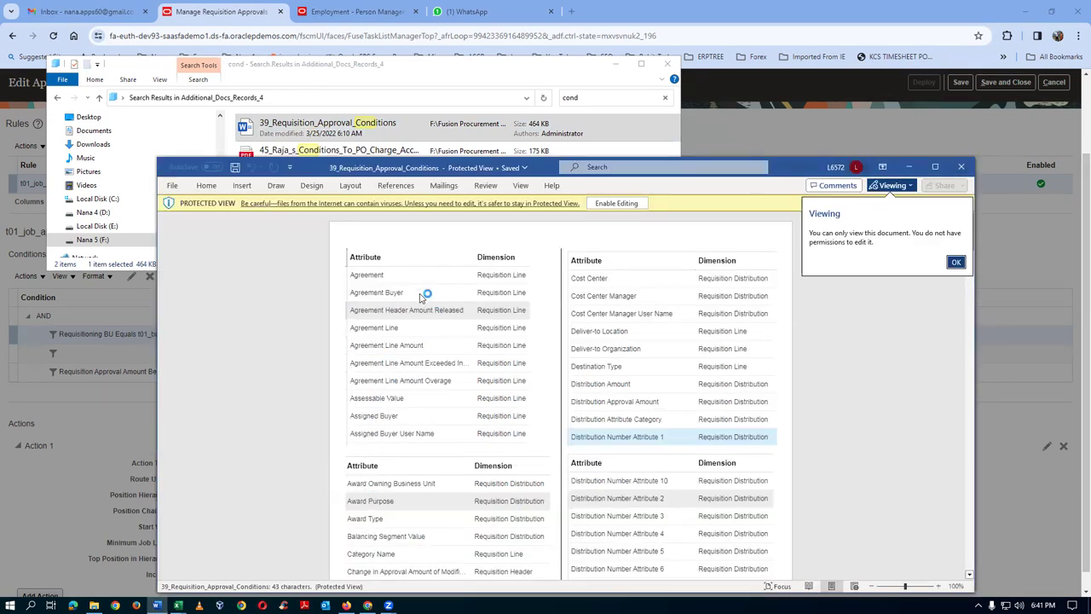
scroll(529, 358, "down", 1)
scroll(528, 358, "down", 7)
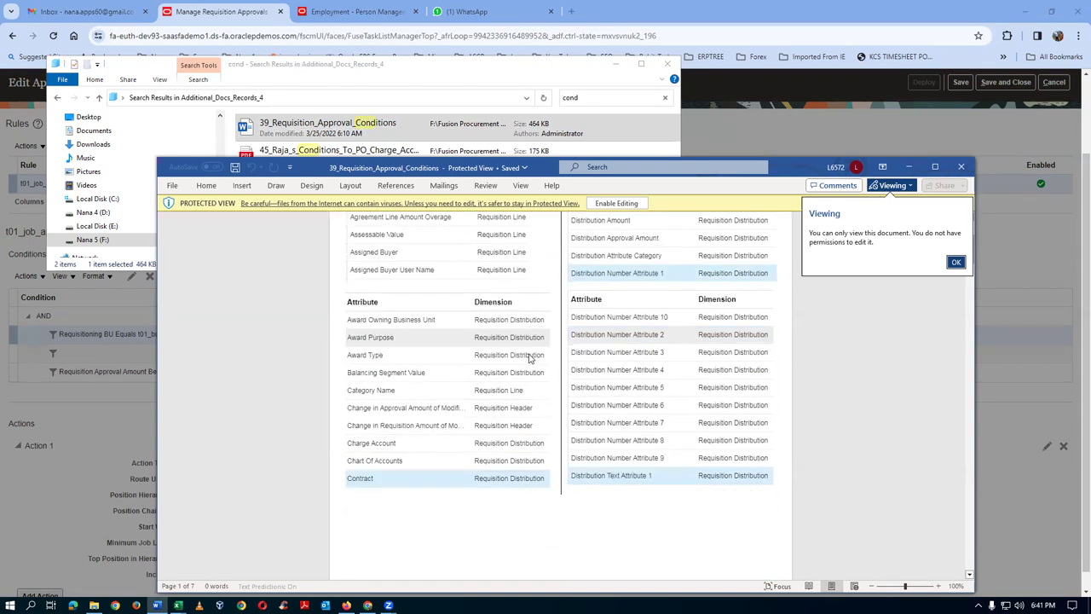
scroll(529, 355, "down", 10)
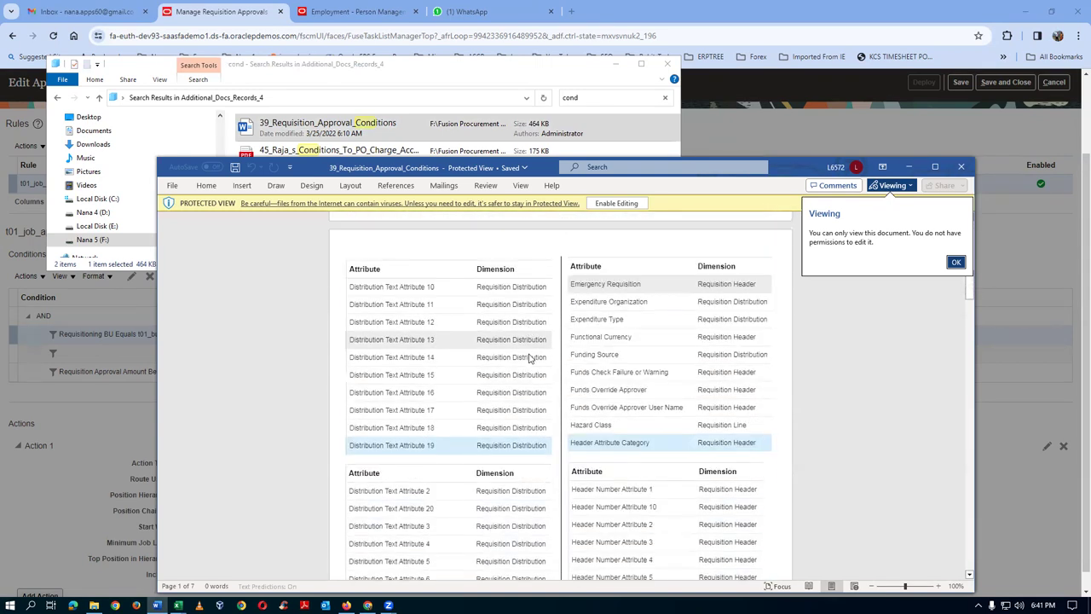
scroll(528, 354, "down", 8)
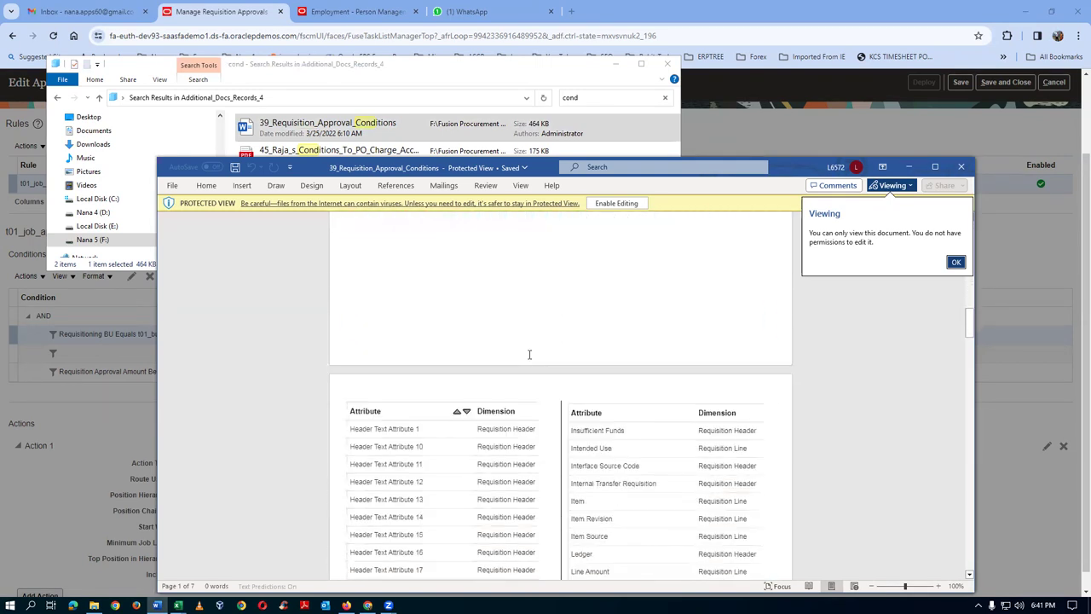
scroll(529, 359, "down", 5)
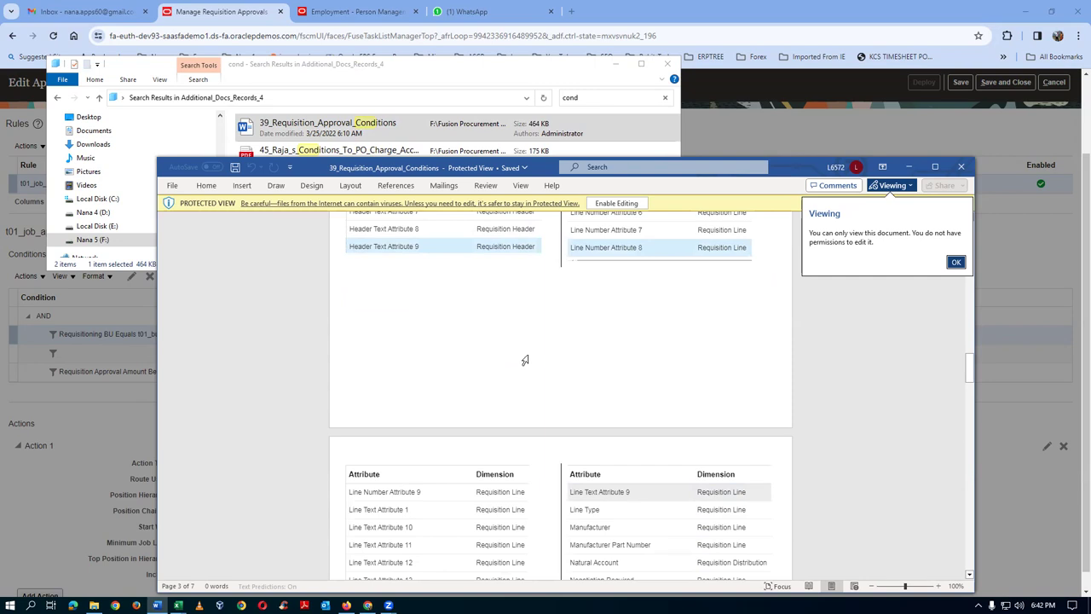
scroll(527, 359, "down", 1)
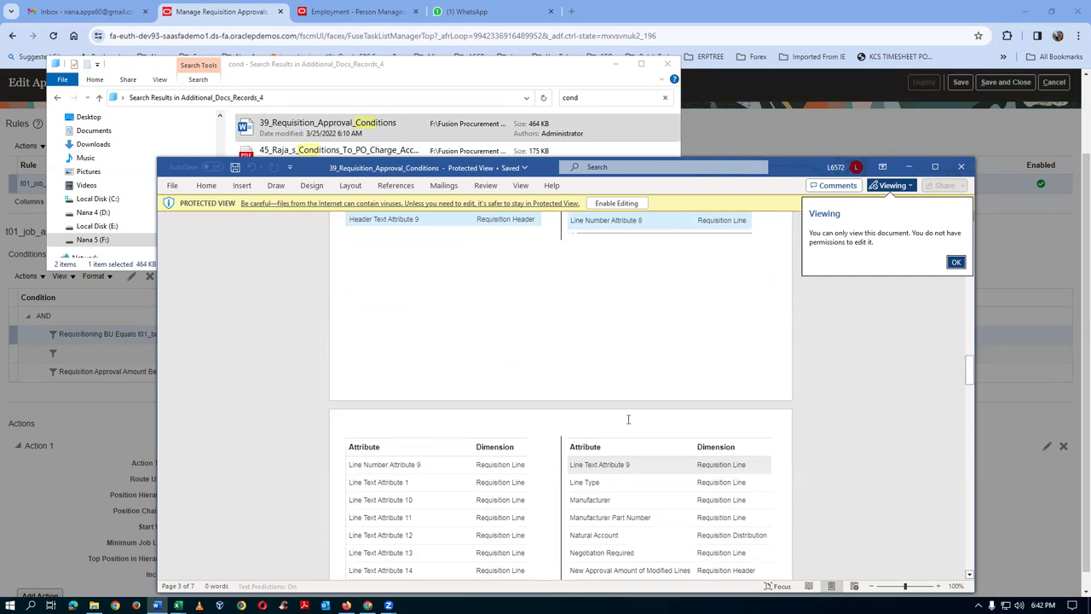
left_click(959, 168)
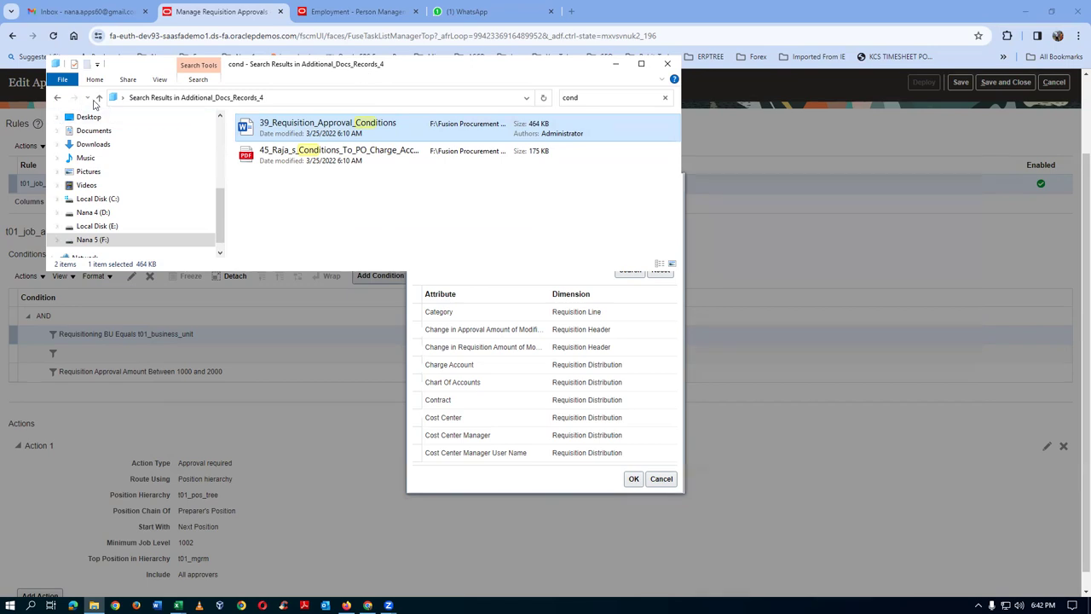
left_click(99, 98)
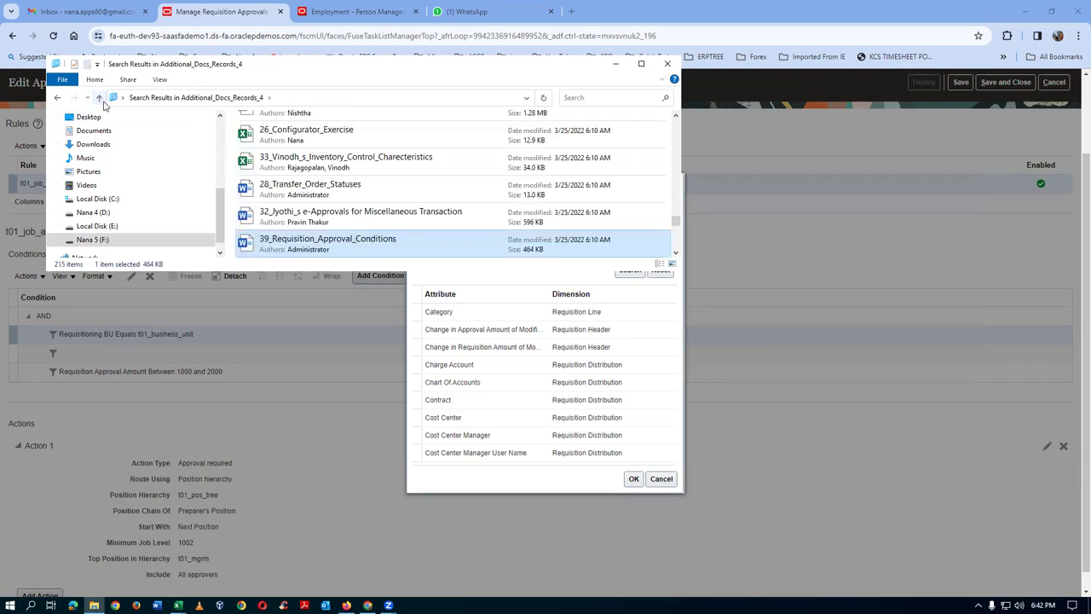
- Select two documents, close File Explorer, and close the attribute search without a choice
left_click(401, 218)
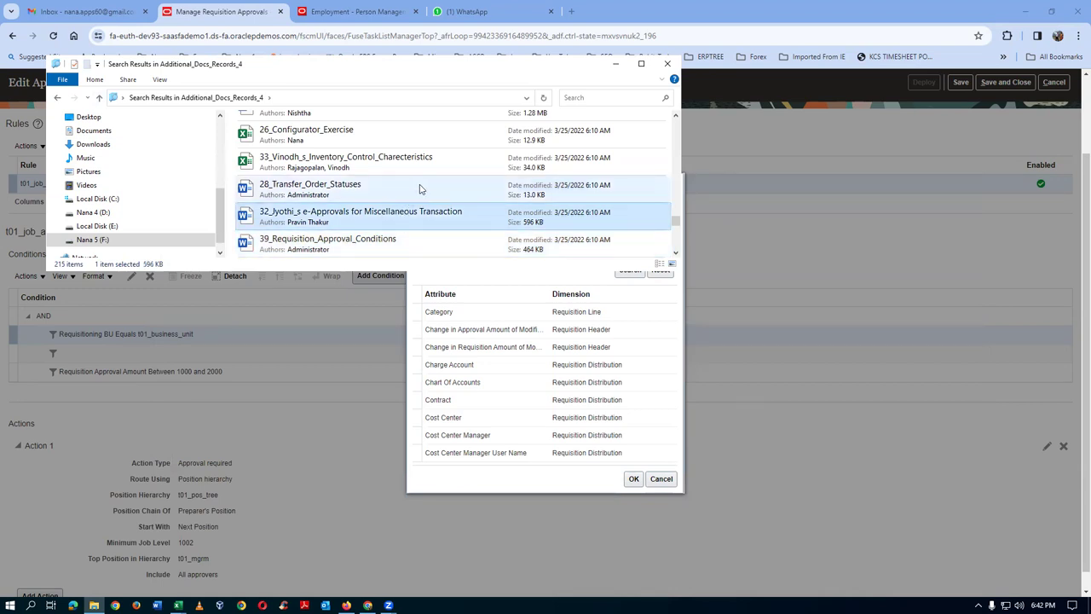
left_click(419, 189)
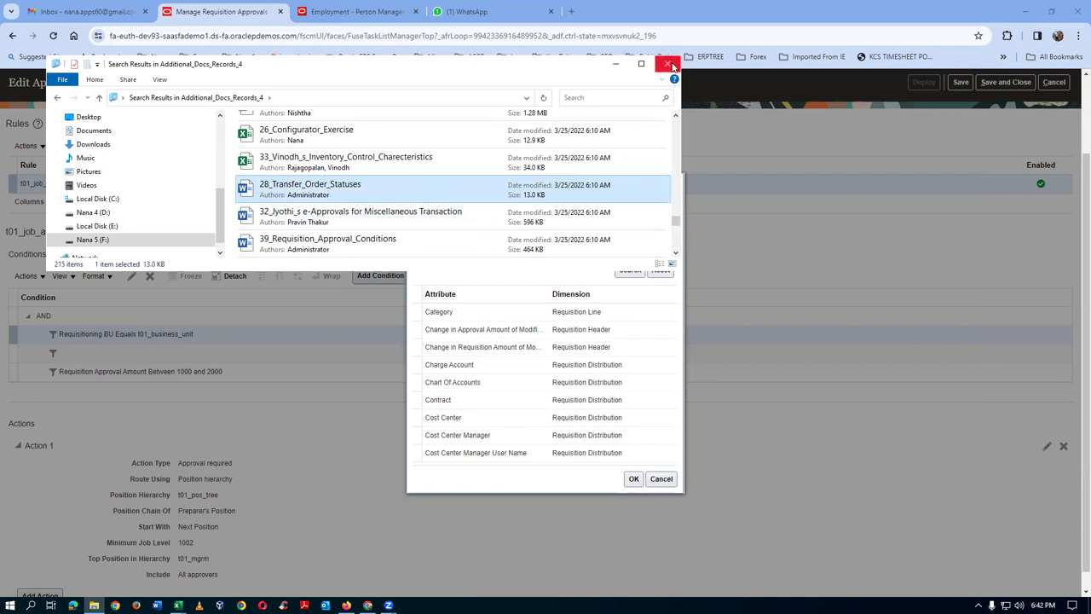
left_click(667, 63)
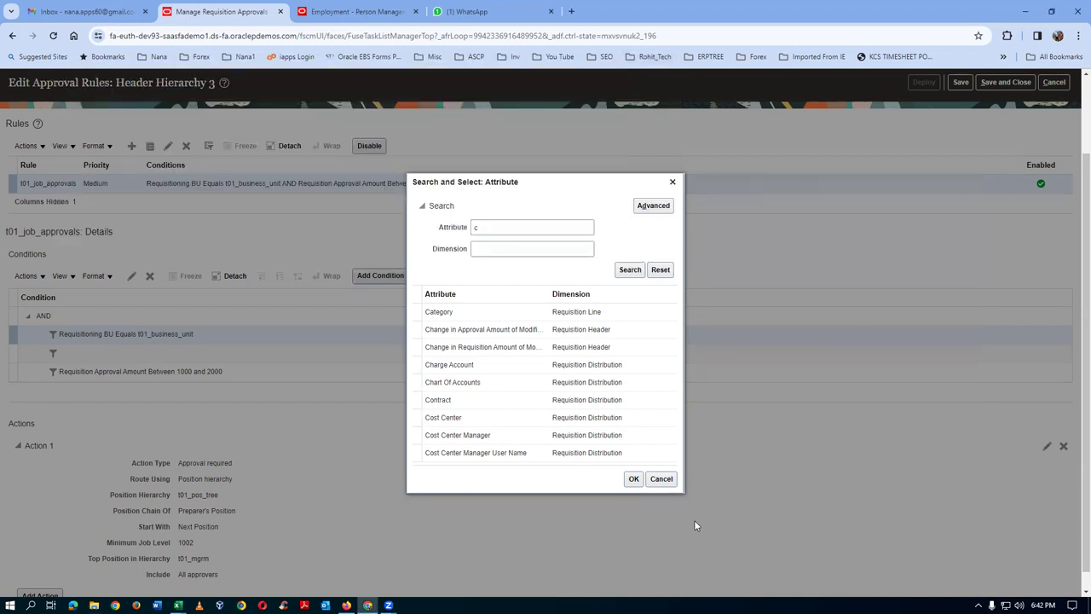
left_click(661, 478)
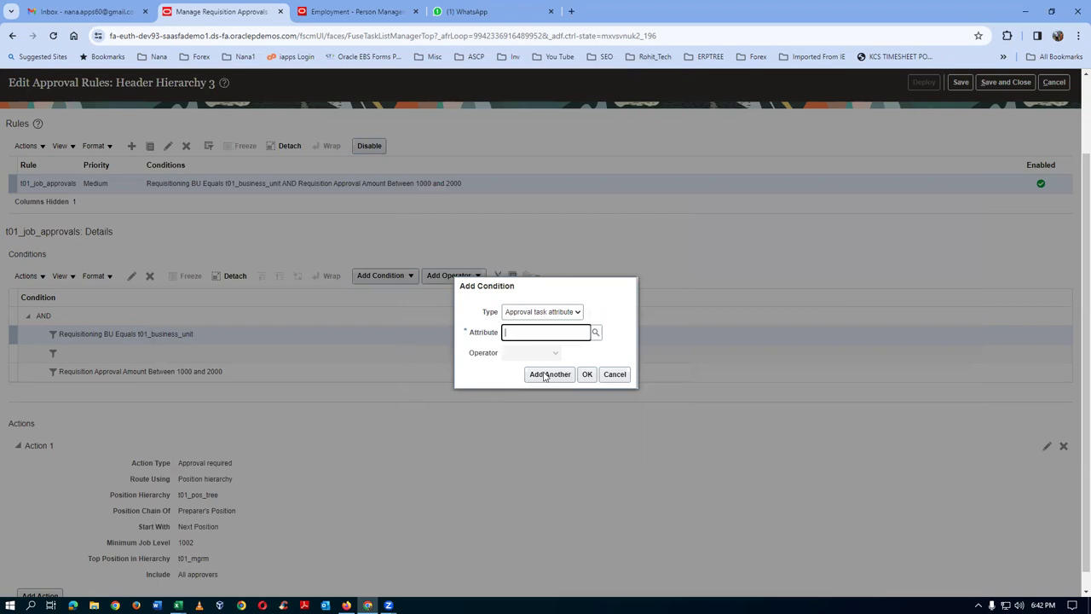
- Cancel the empty condition, review the BU and 1000–2000 amount conditions, and exit the editor
left_click(614, 374)
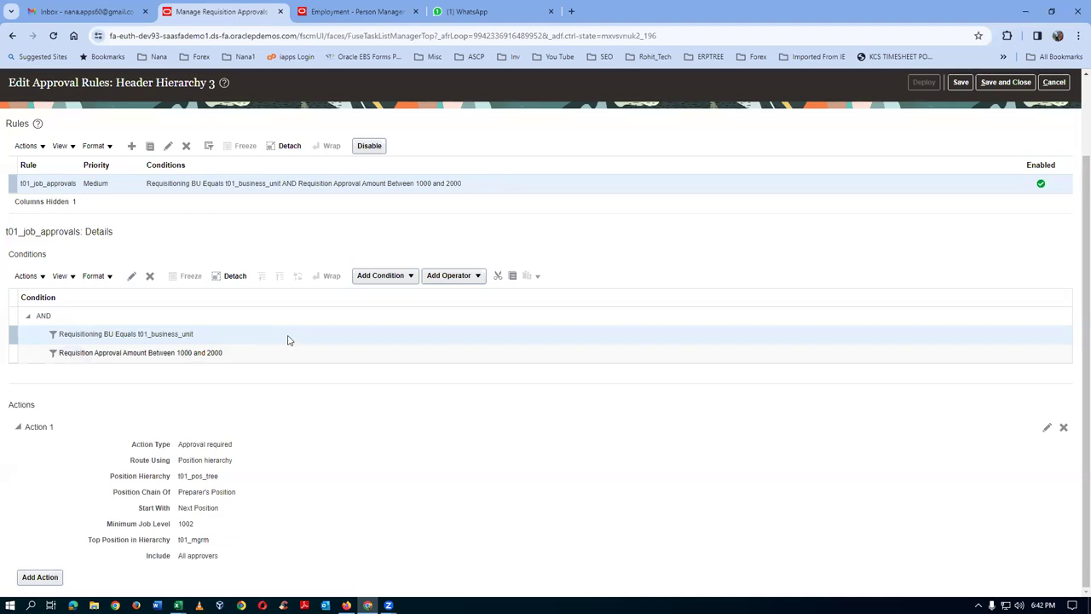
left_click(288, 361)
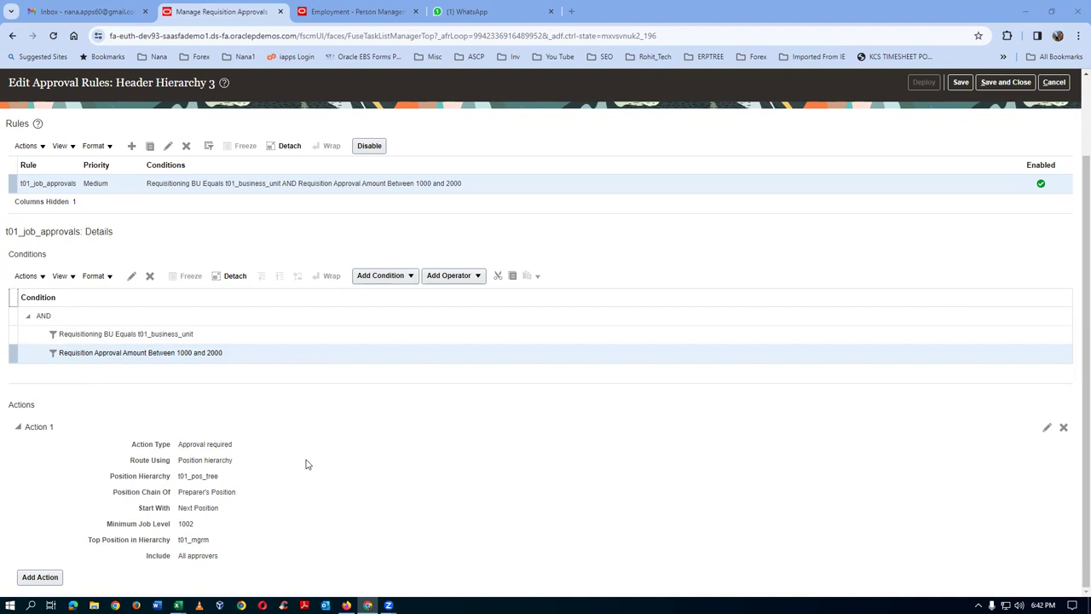
left_click(259, 337)
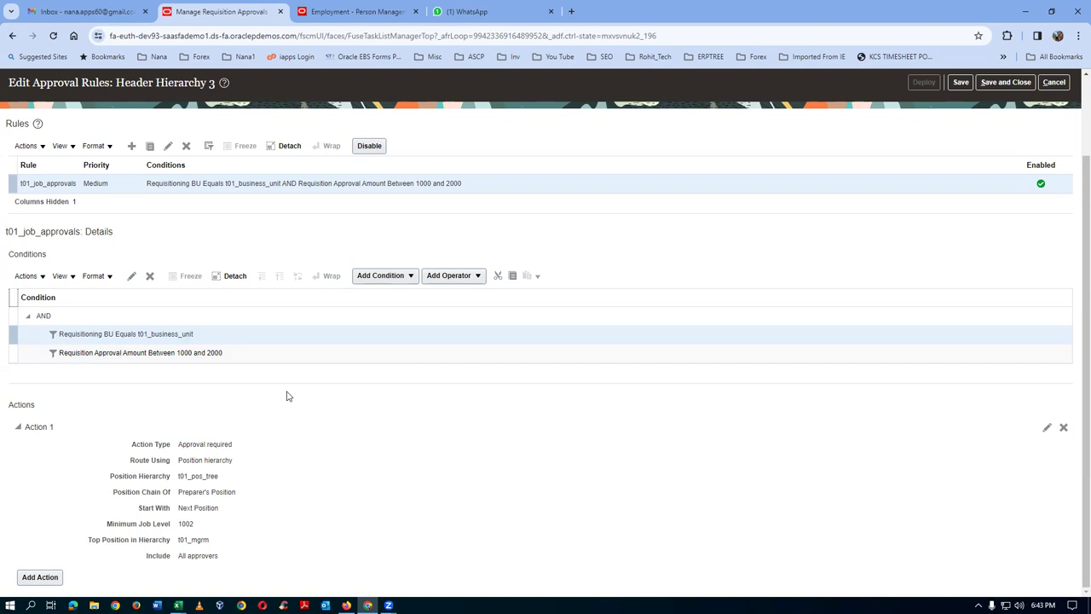
left_click(254, 361)
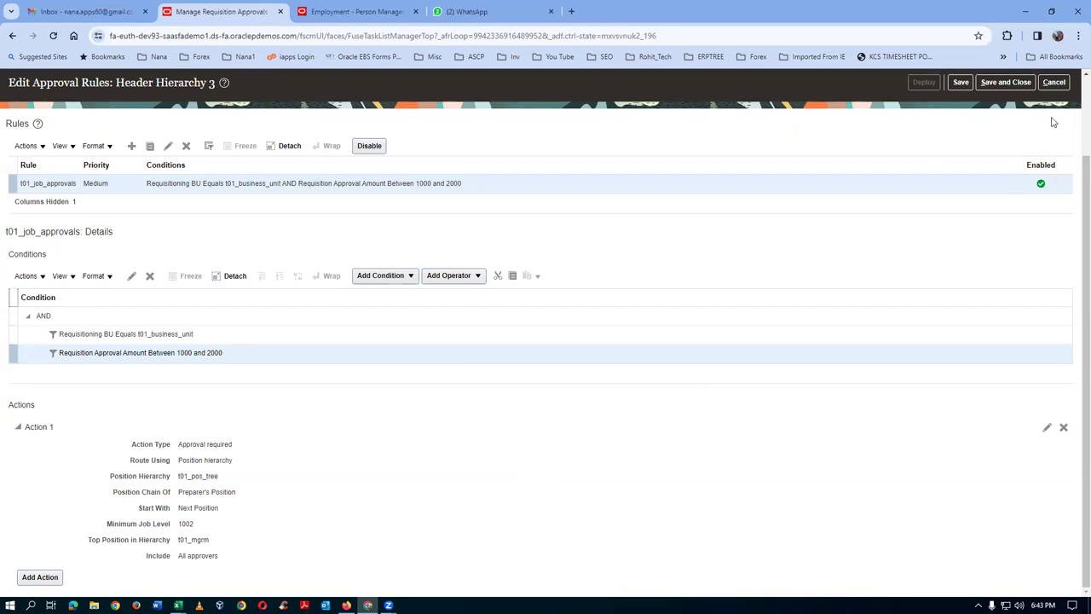
left_click(1054, 82)
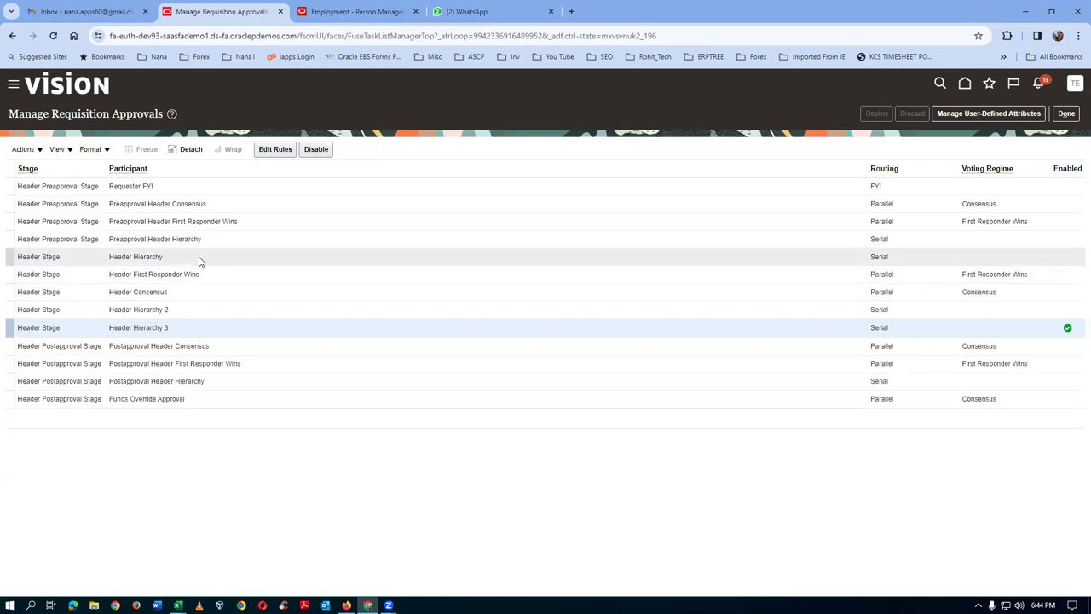
- Select the Header Hierarchy 2 participant in the Manage Requisition Approvals list
left_click(205, 311)
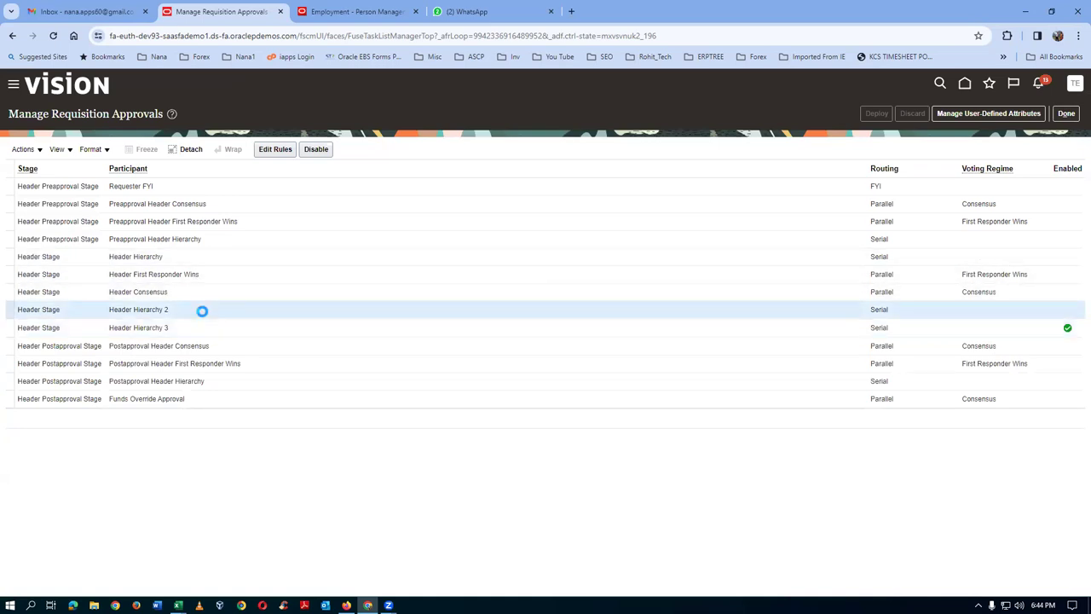
left_click(279, 153)
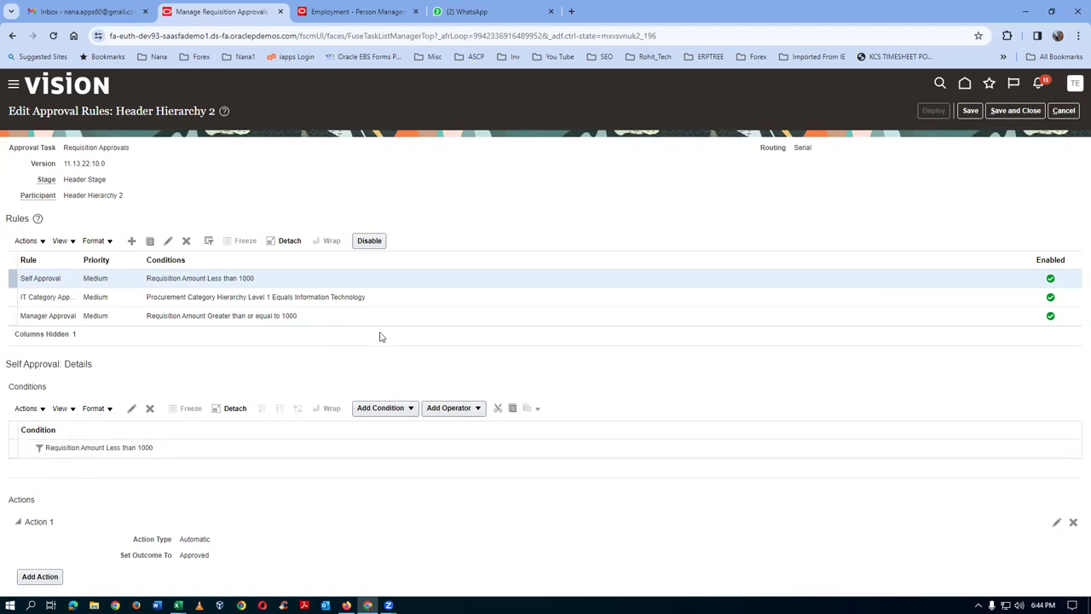
left_click(387, 297)
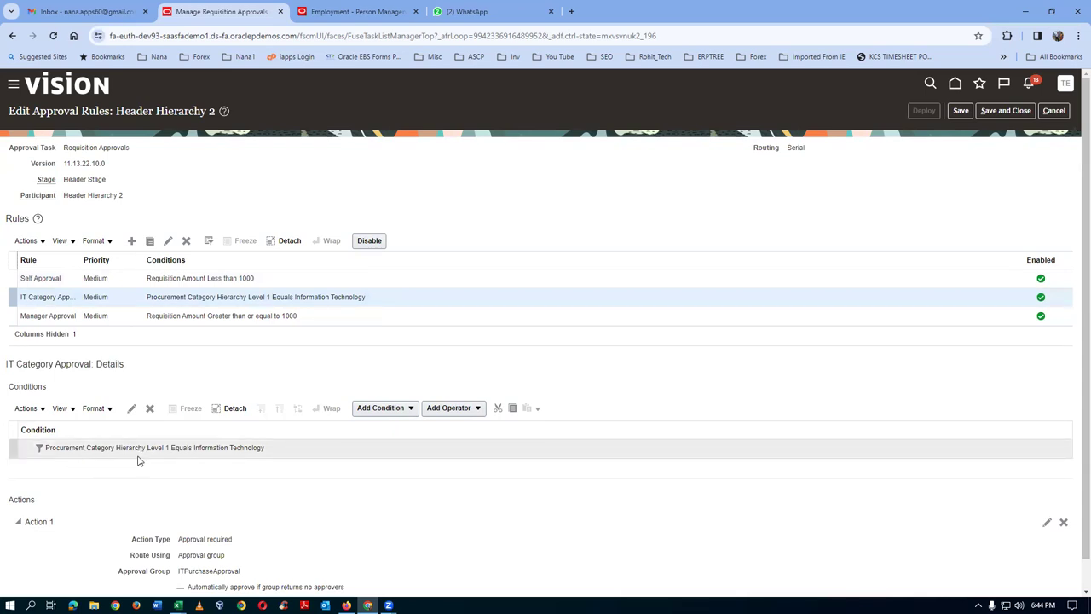
left_click(300, 318)
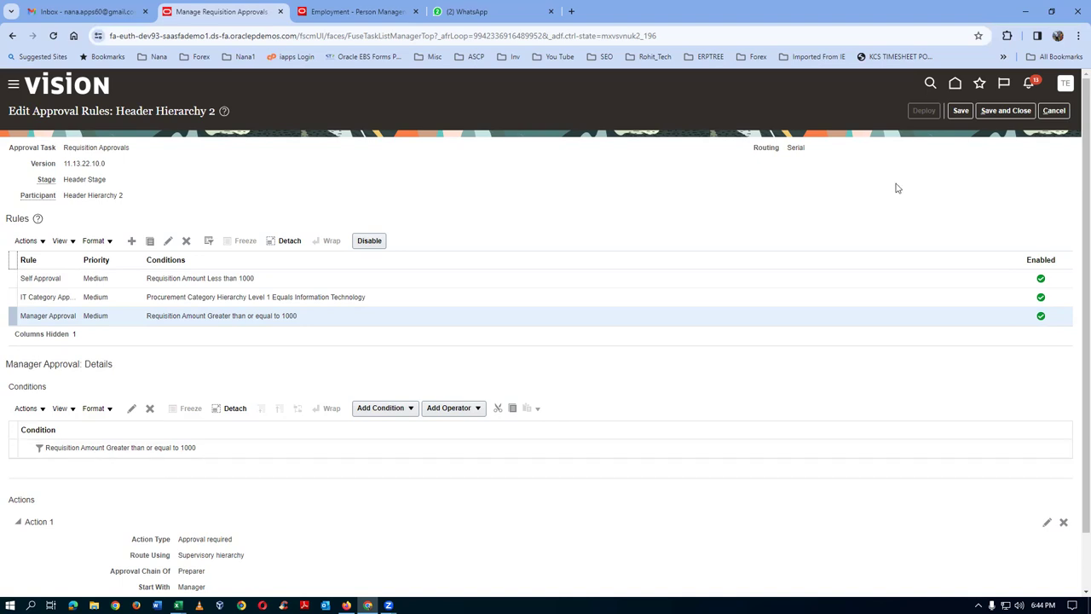
left_click(1055, 112)
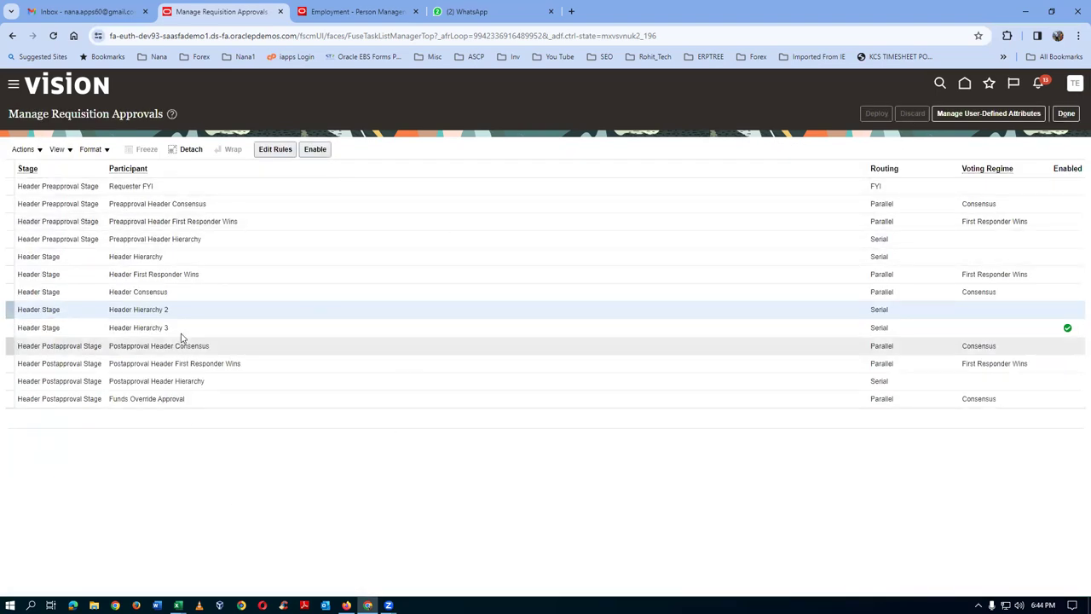
left_click(183, 331)
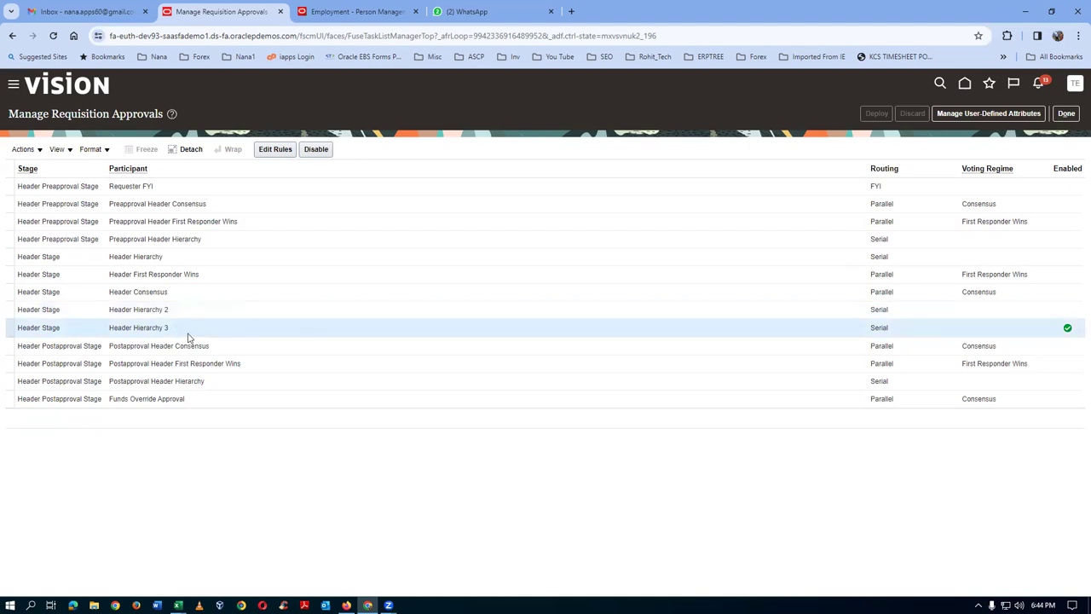